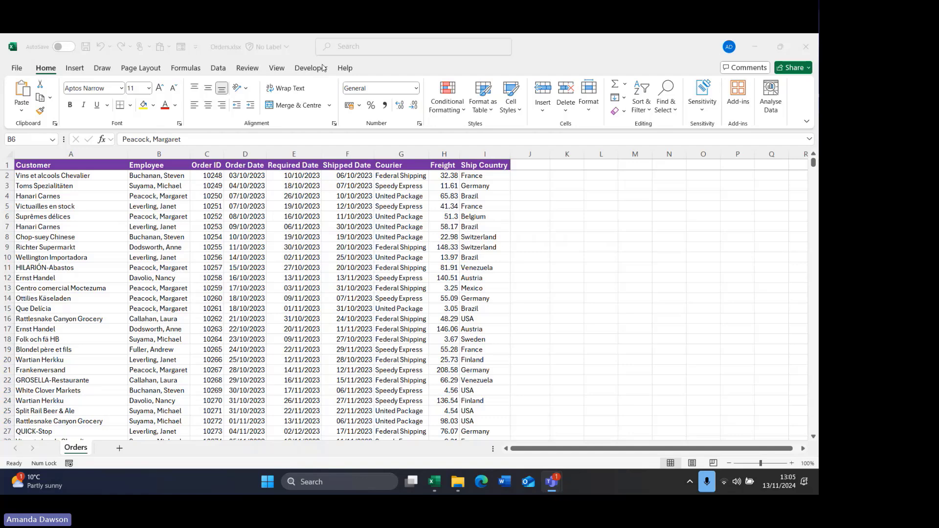
- Check the Developer entry among the main tabs in the ribbon customisation options, without changing anything
{"action": "left_click", "coordinate": [245, 224]}
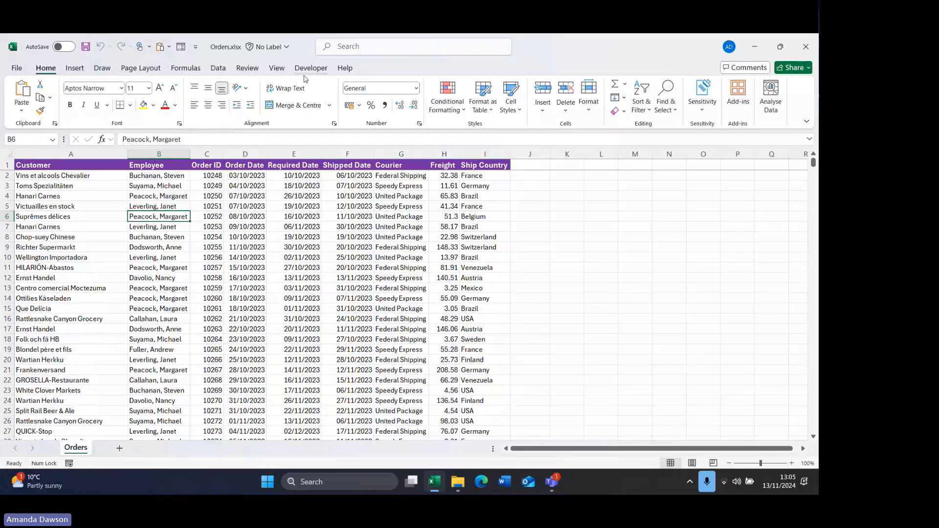
{"action": "left_click", "coordinate": [17, 70]}
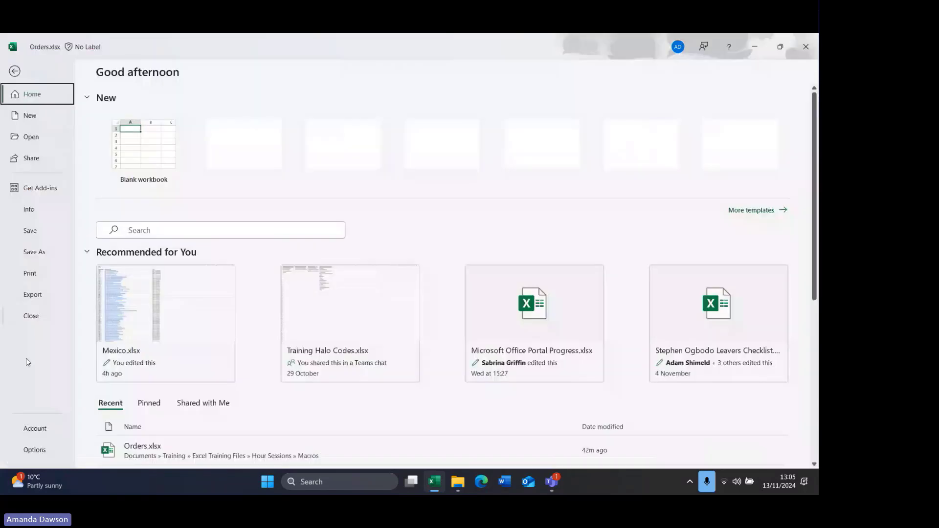
{"action": "left_click", "coordinate": [28, 450]}
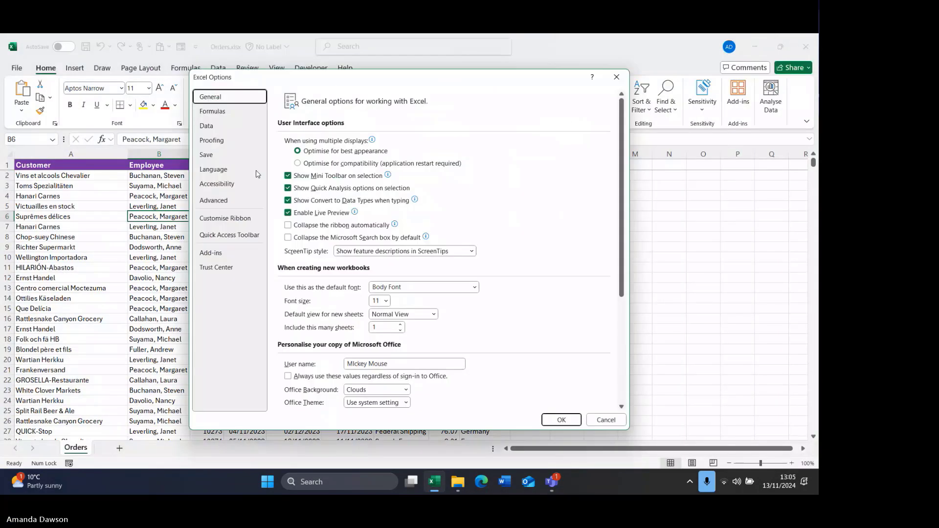
{"action": "left_click", "coordinate": [205, 221]}
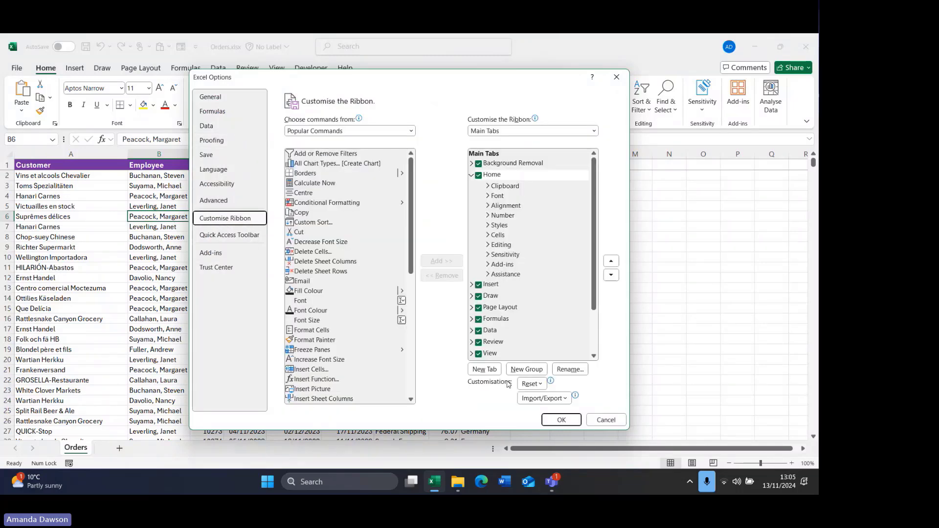
{"action": "scroll", "coordinate": [551, 275], "scroll_direction": "down", "scroll_amount": 2}
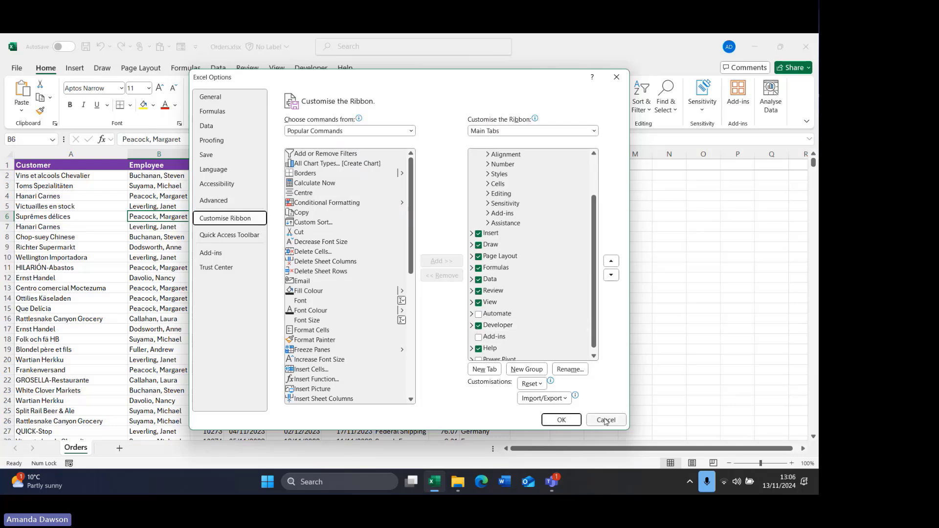
{"action": "left_click", "coordinate": [605, 420]}
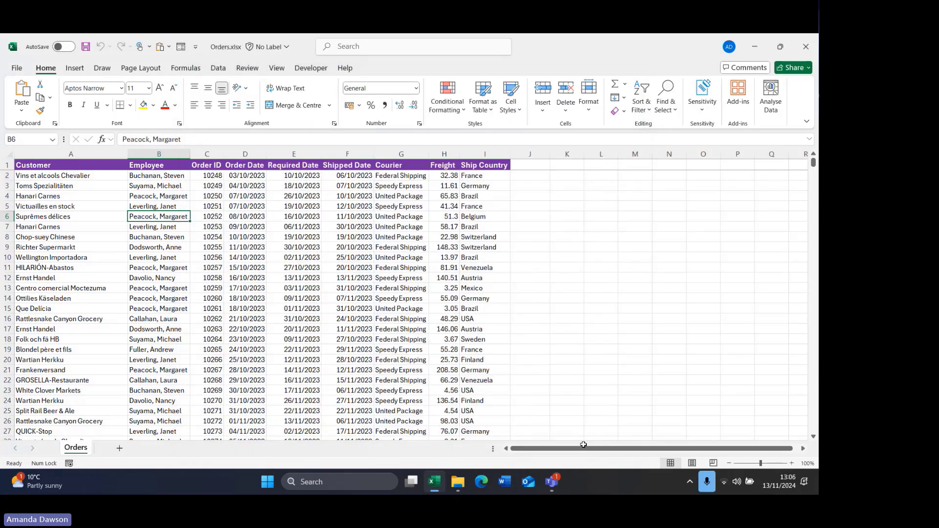
- Compare the macro commands offered among the Developer tools and the View tools, including the relative references option
{"action": "left_click", "coordinate": [320, 69]}
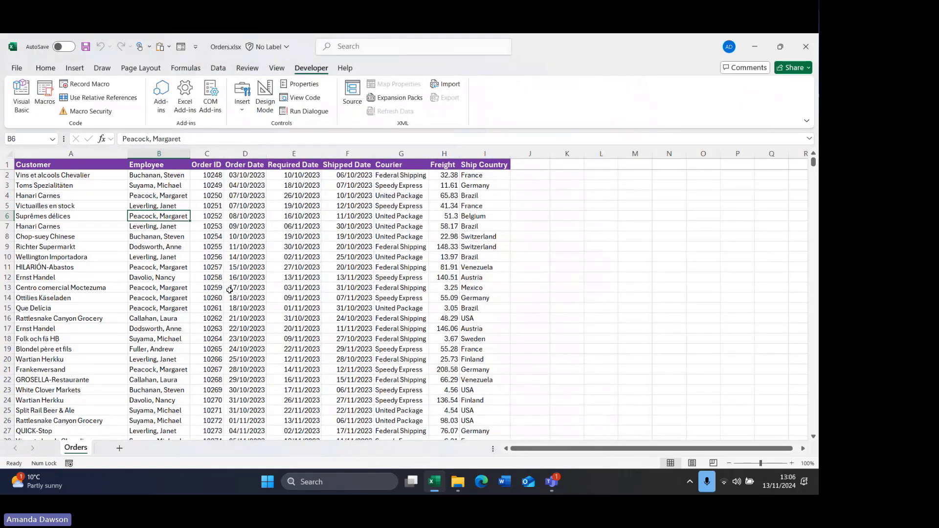
{"action": "left_click", "coordinate": [275, 69]}
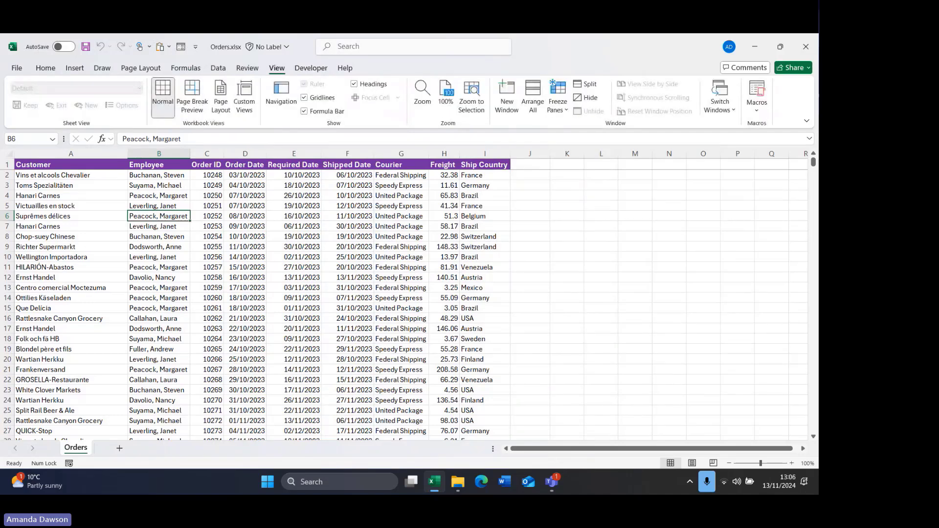
{"action": "key", "text": "alt+Tab"}
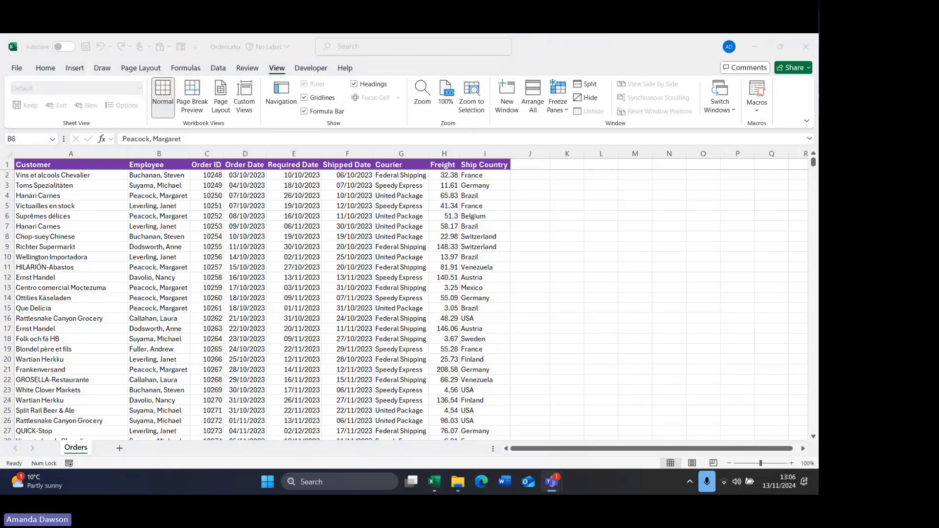
{"action": "key", "text": "alt+Tab"}
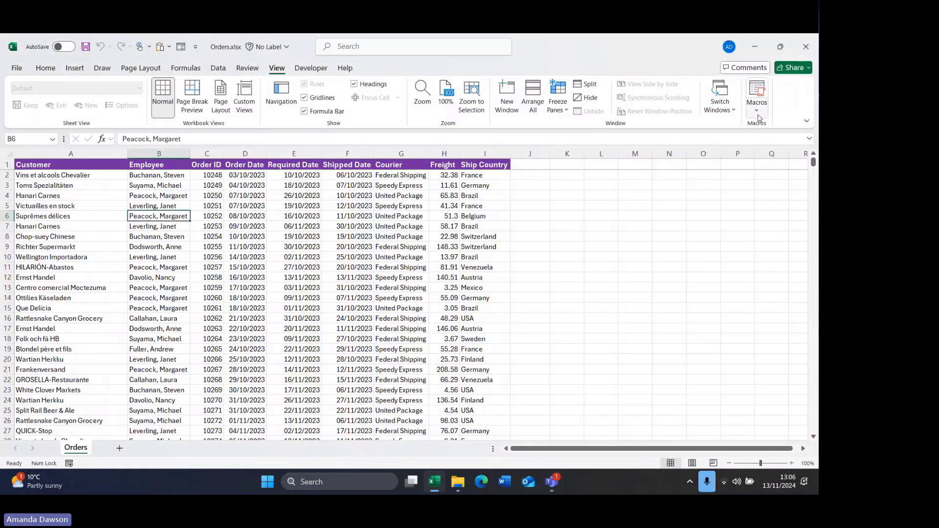
{"action": "left_click", "coordinate": [758, 117]}
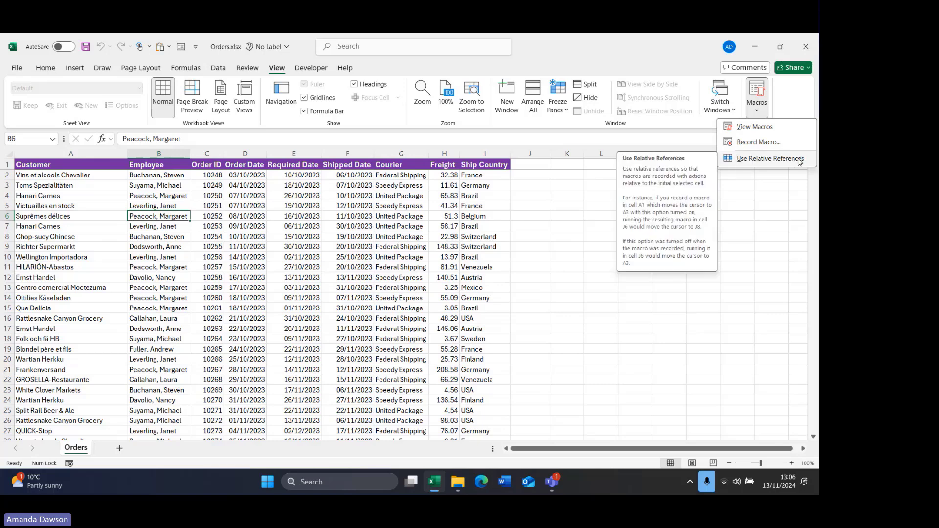
{"action": "left_click", "coordinate": [323, 72]}
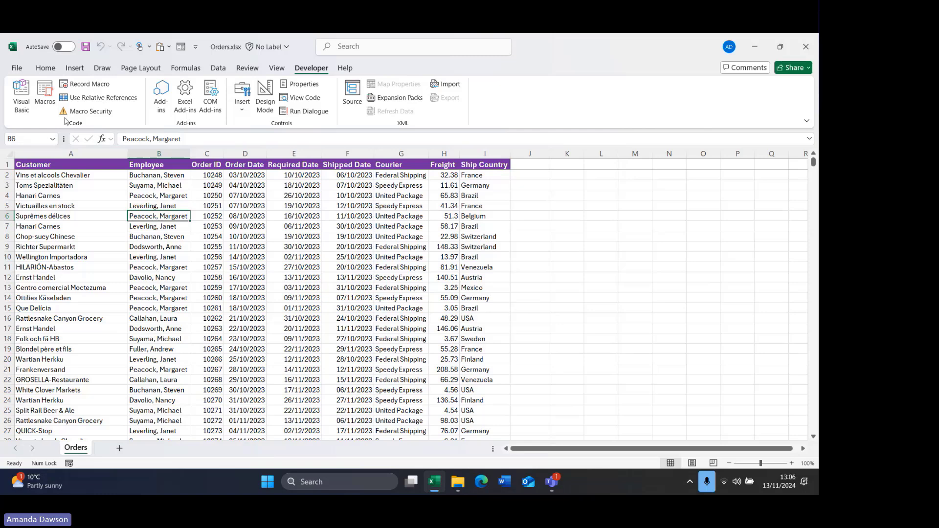
- Review the four VBA macro options in the macro security settings one by one and close the settings without saving
{"action": "left_click", "coordinate": [91, 116]}
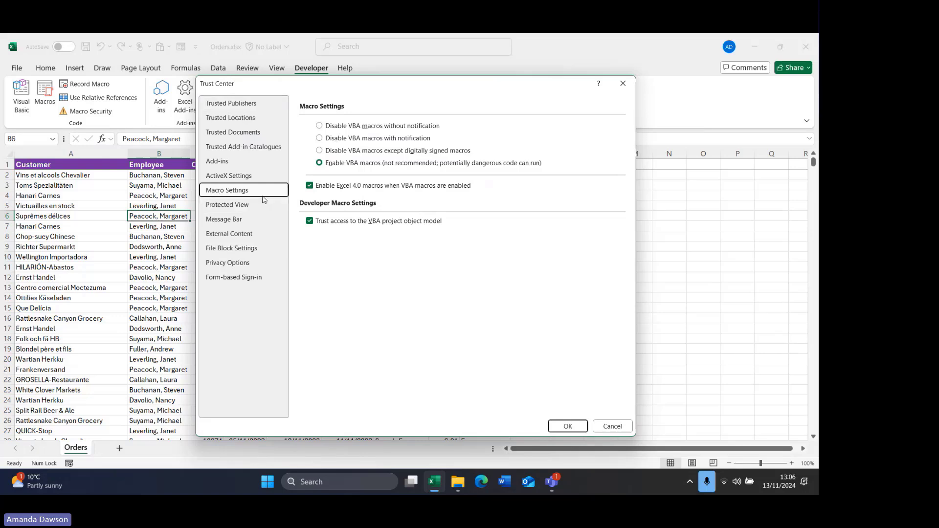
{"action": "left_click", "coordinate": [321, 126]}
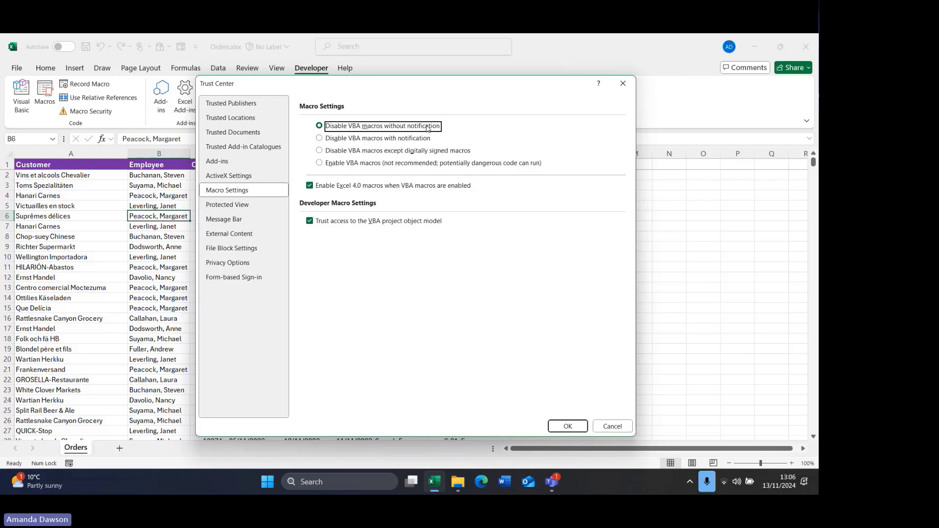
{"action": "left_click", "coordinate": [319, 140]}
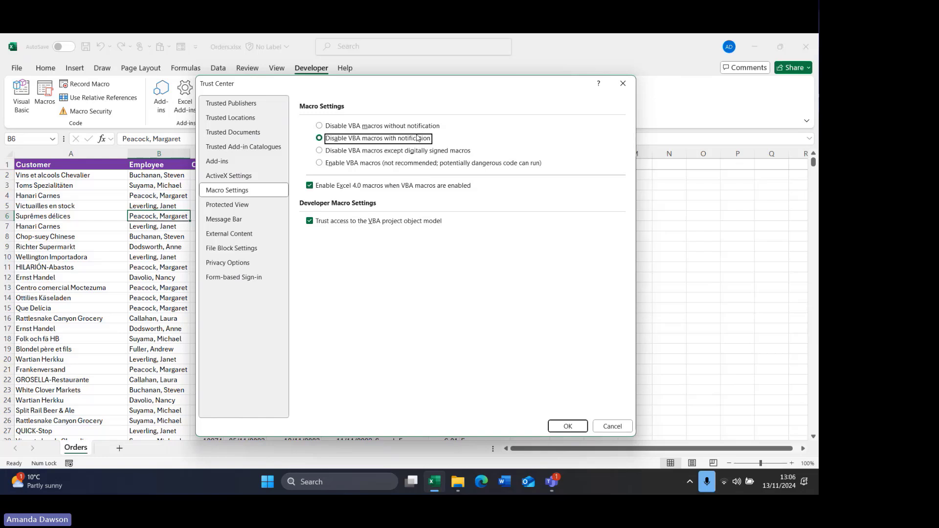
{"action": "left_click", "coordinate": [320, 152]}
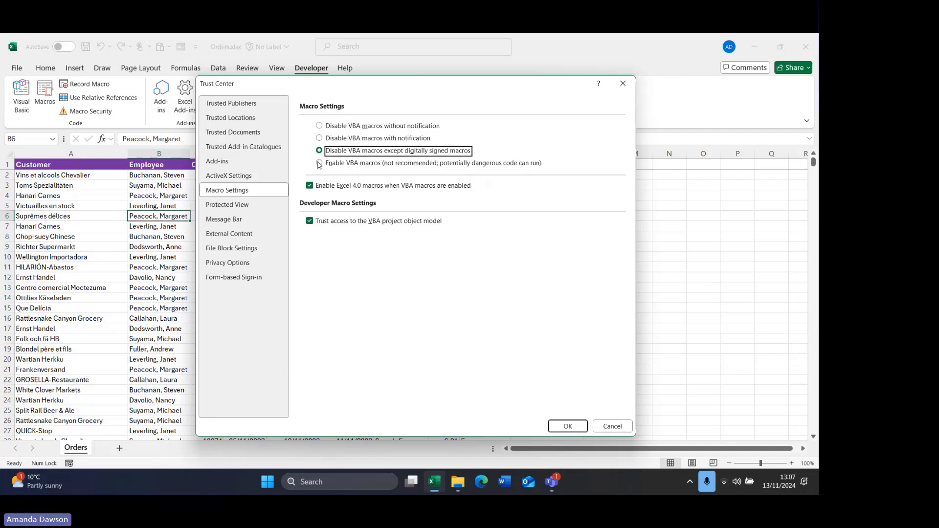
{"action": "left_click", "coordinate": [318, 163]}
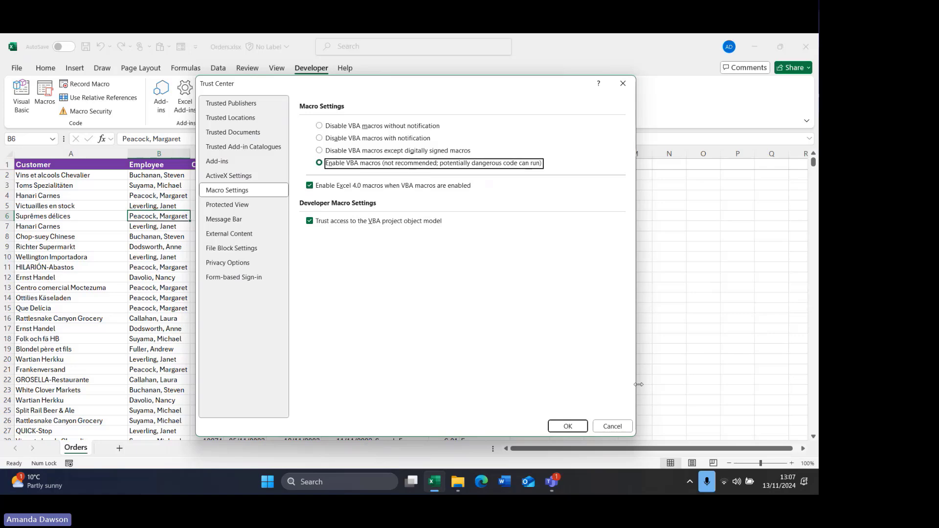
{"action": "left_click", "coordinate": [615, 430]}
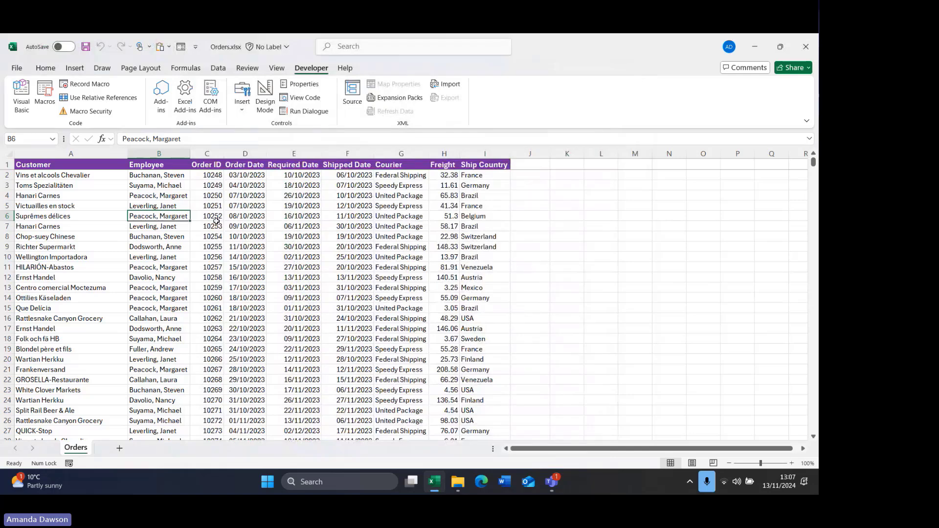
- Go through the fields of the first order record in row 2, from Customer to Ship Country
{"action": "left_click", "coordinate": [360, 193]}
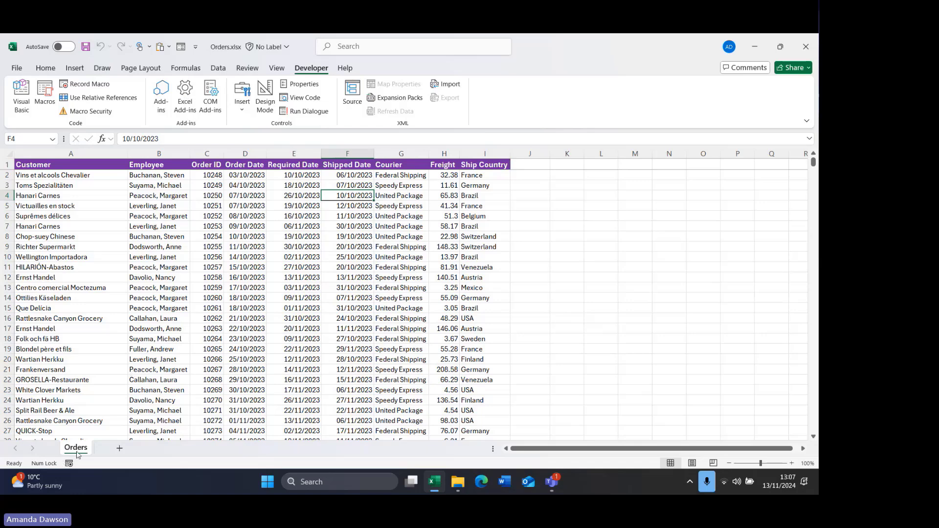
{"action": "left_click", "coordinate": [59, 176]}
{"action": "left_click", "coordinate": [160, 177]}
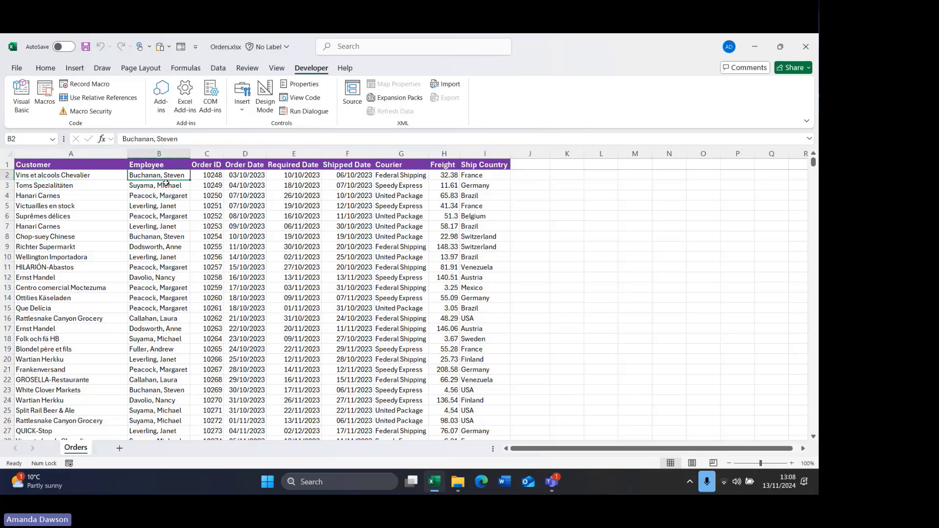
{"action": "left_click", "coordinate": [210, 177]}
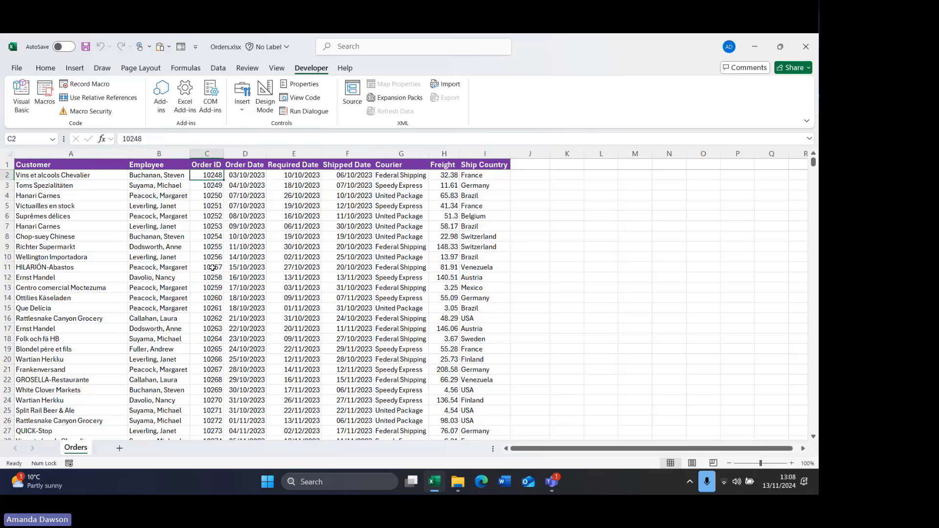
{"action": "left_click", "coordinate": [255, 177]}
{"action": "left_click", "coordinate": [309, 175]}
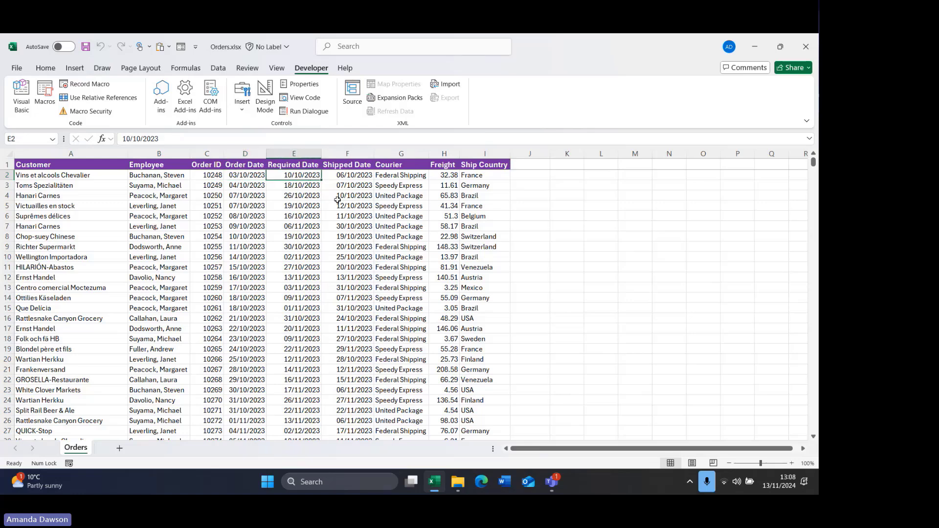
{"action": "left_click", "coordinate": [354, 178]}
{"action": "left_click", "coordinate": [398, 178]}
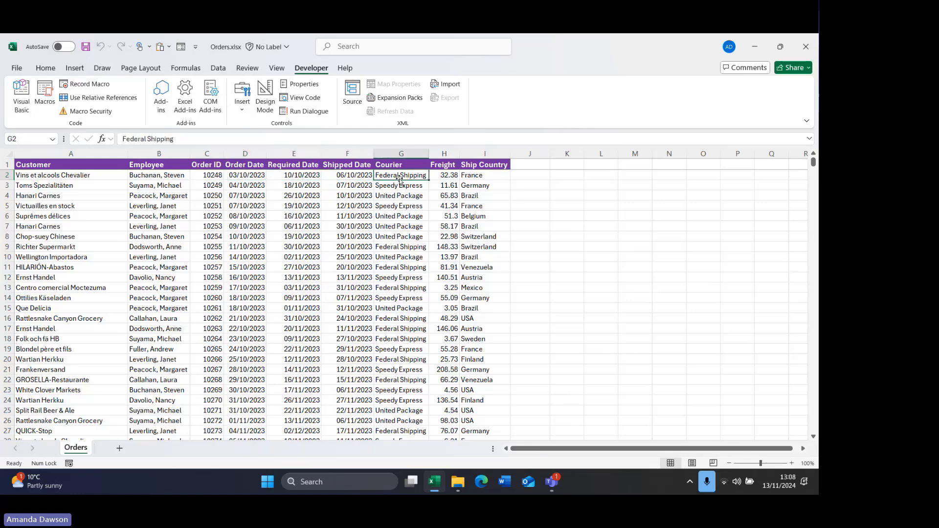
{"action": "left_click", "coordinate": [446, 177]}
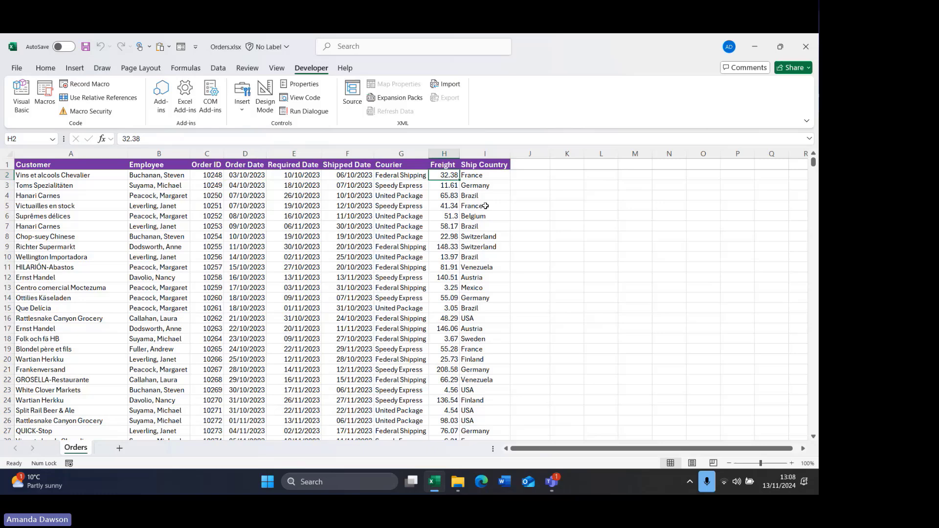
{"action": "left_click", "coordinate": [488, 176]}
{"action": "left_click", "coordinate": [54, 177]}
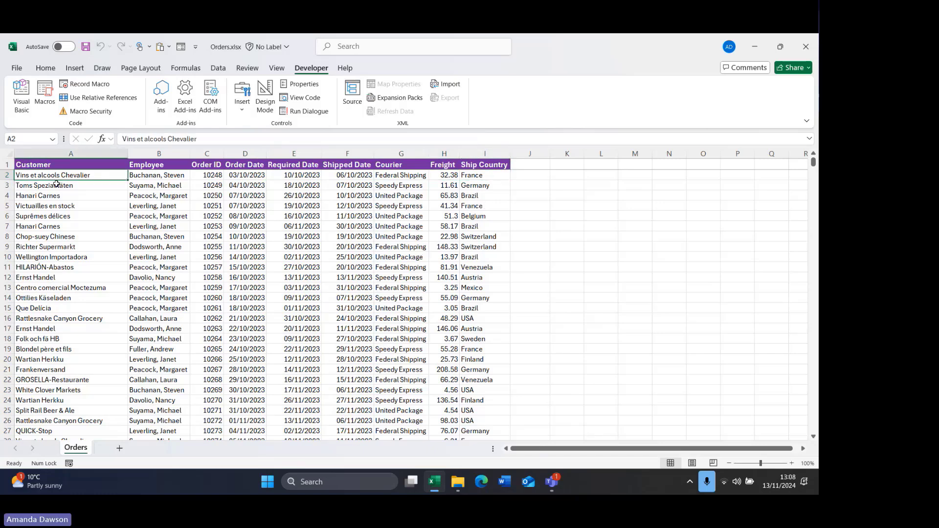
- Examine the Employee, Courier, Freight and Ship Country columns of the order list
{"action": "left_click", "coordinate": [172, 154]}
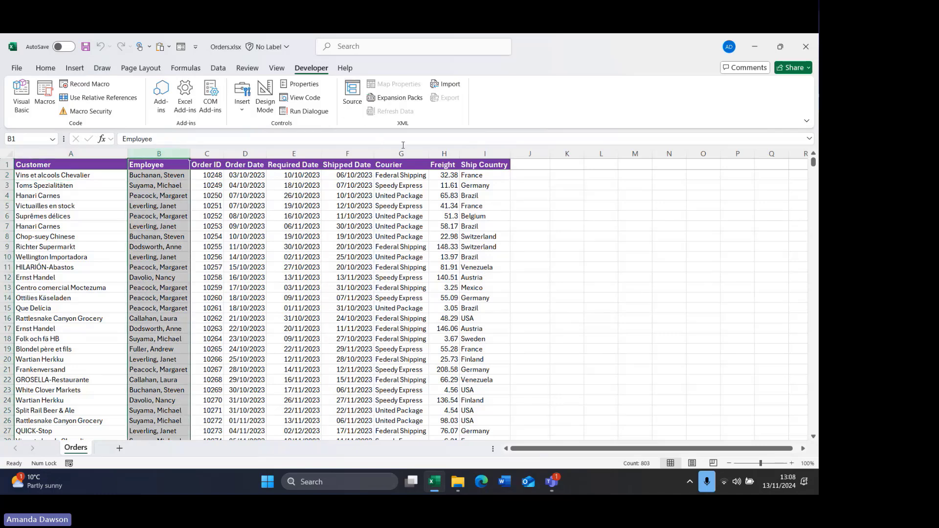
{"action": "left_click_drag", "start_coordinate": [402, 153], "coordinate": [442, 154]}
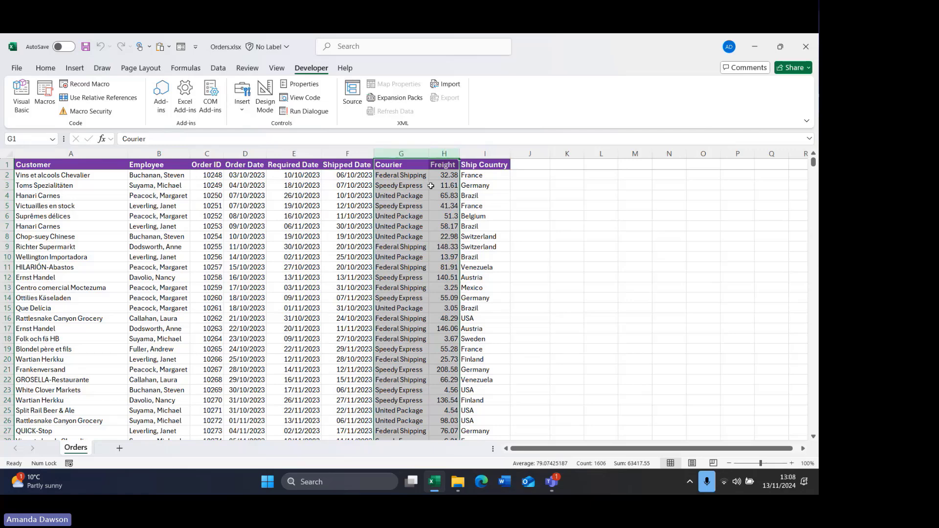
{"action": "left_click", "coordinate": [484, 153]}
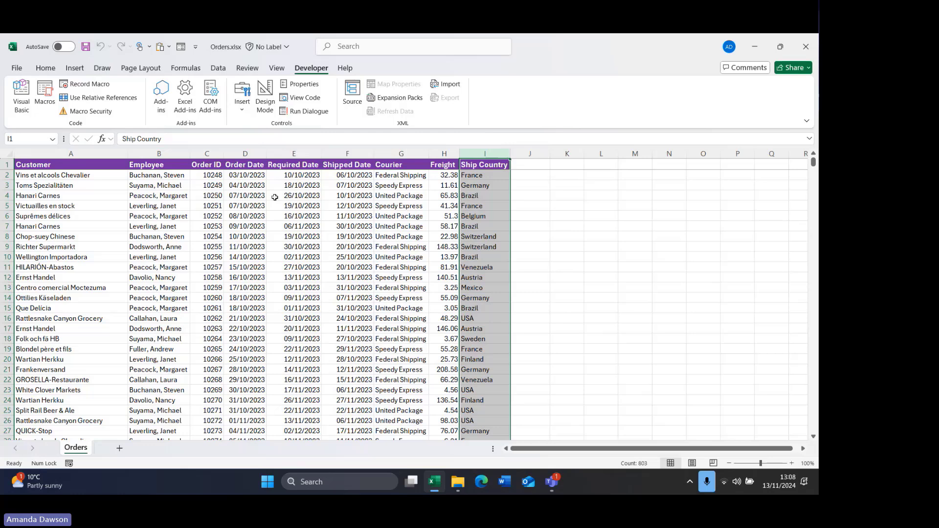
{"action": "left_click", "coordinate": [73, 167]}
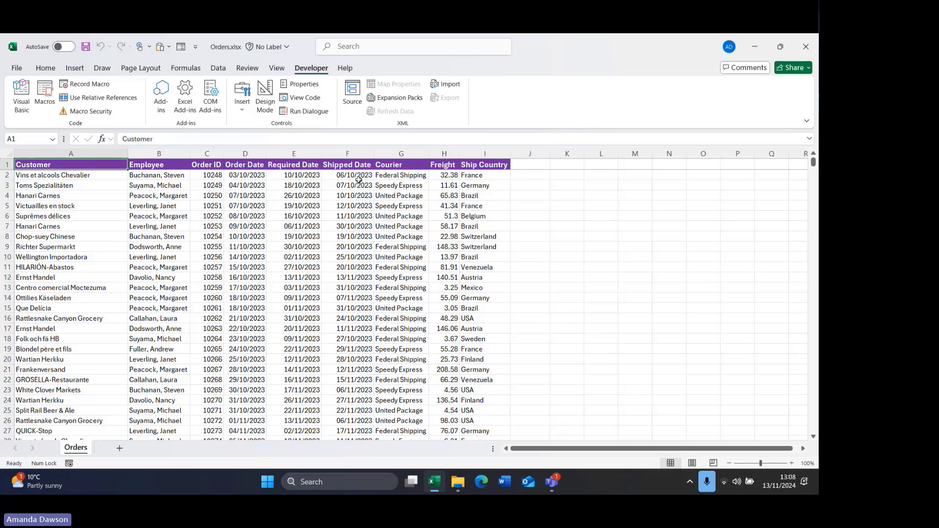
{"action": "left_click", "coordinate": [290, 178]}
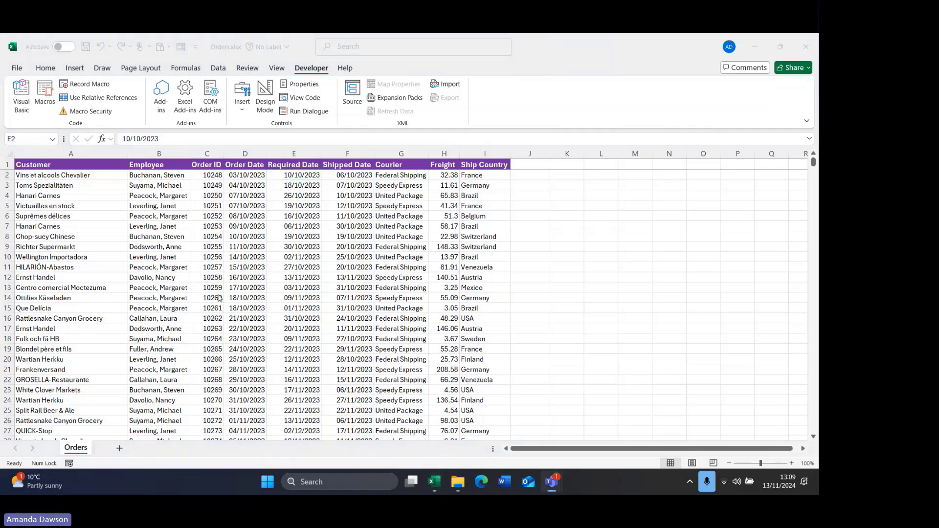
- Set up a new macro recording with the macro name CleanUpOrders
{"action": "left_click", "coordinate": [83, 86]}
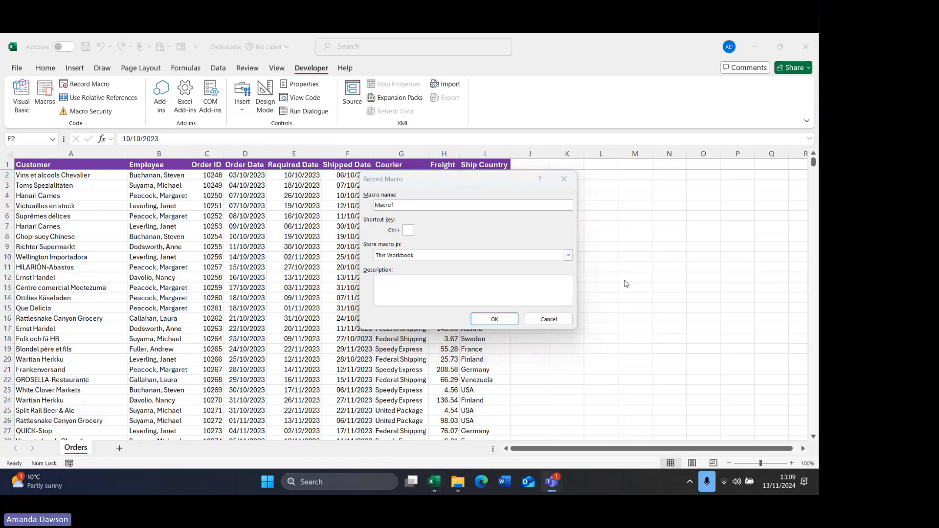
{"action": "double_click", "coordinate": [400, 206]}
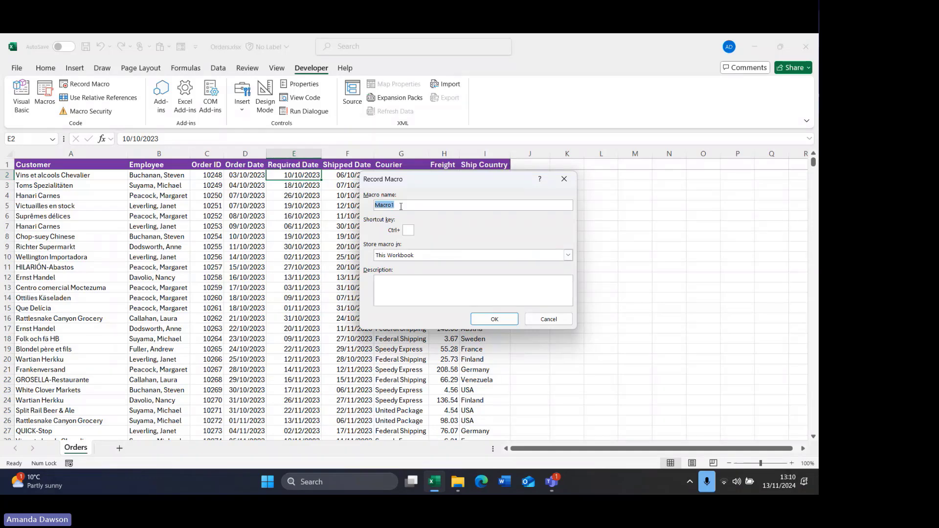
{"action": "type", "text": "CleanUp"}
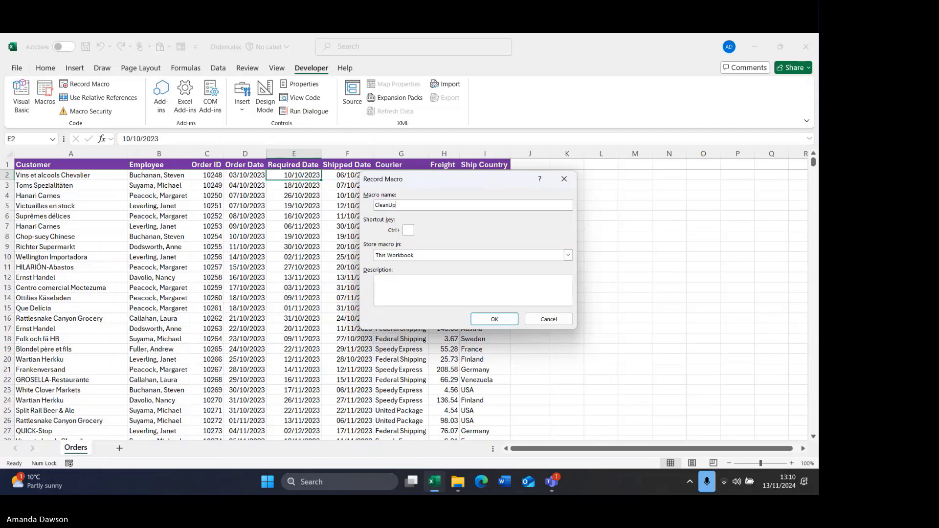
{"action": "type", "text": "Orde"}
{"action": "type", "text": "rs"}
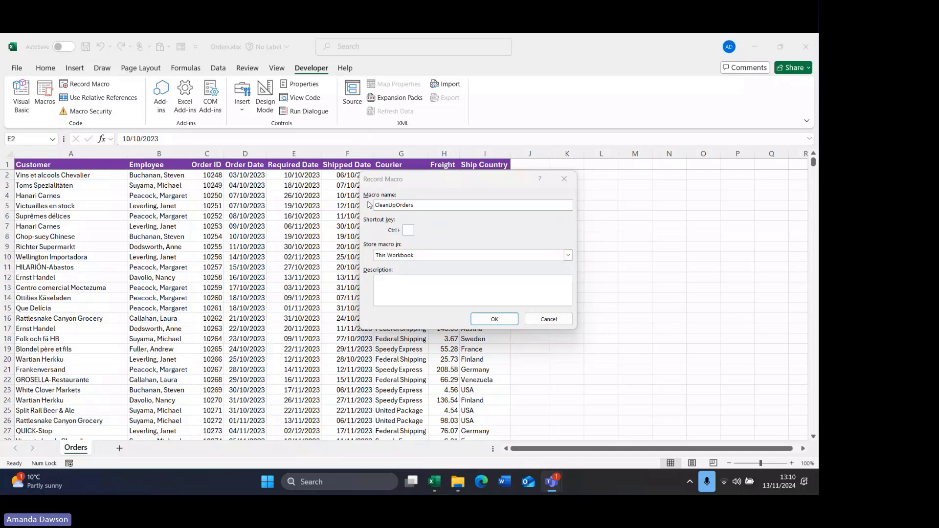
- Describe the macro as "Remove unwanted columns and add formula for late deliveries"
{"action": "left_click", "coordinate": [410, 289]}
{"action": "type", "text": "Re"}
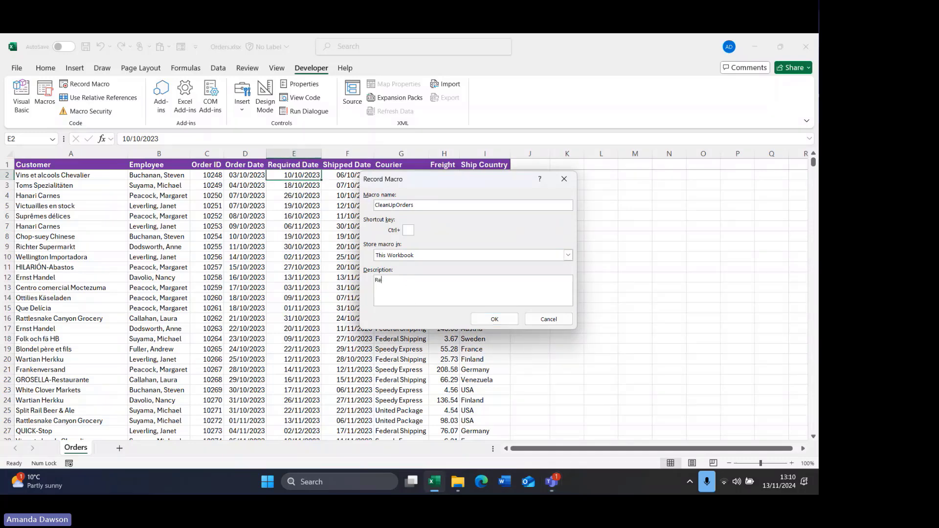
{"action": "type", "text": "move "}
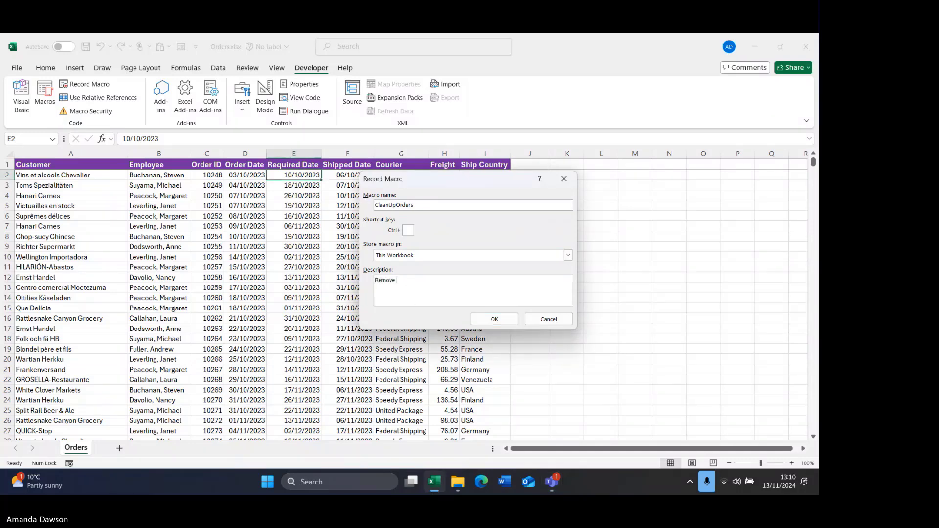
{"action": "type", "text": "unwant ed "}
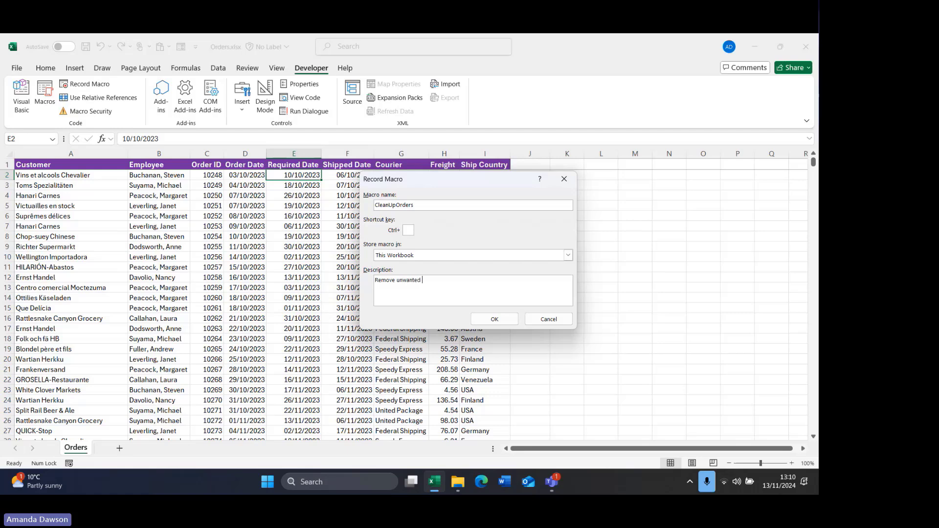
{"action": "type", "text": "columns a"}
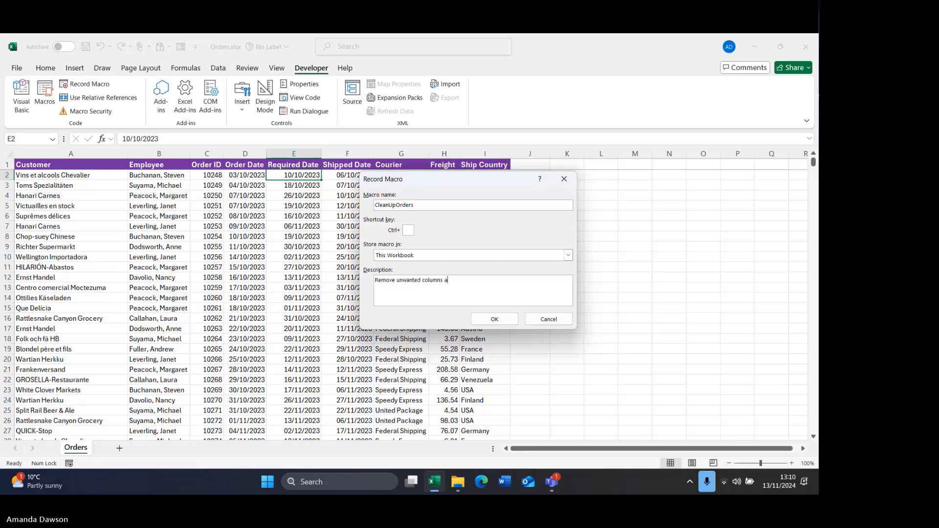
{"action": "type", "text": "nd add form"}
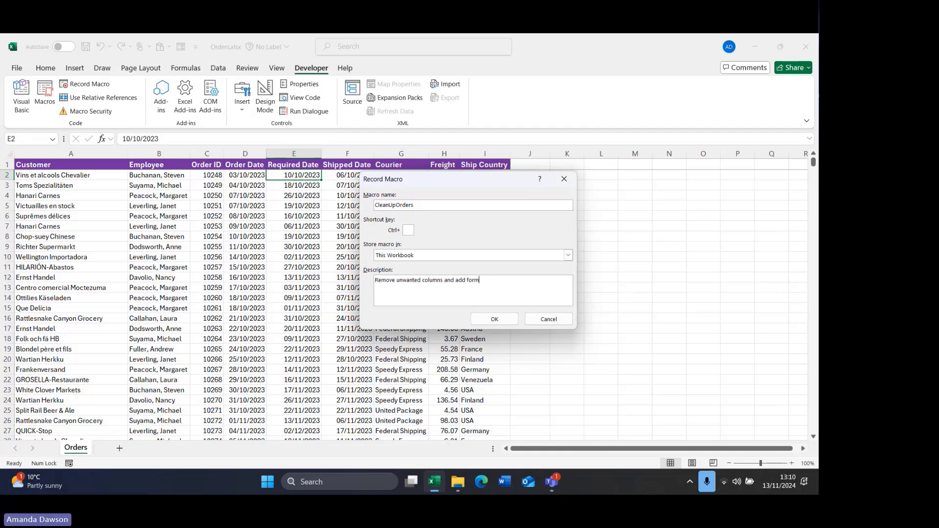
{"action": "type", "text": "ula for late deliveries"}
- Store the macro in This Workbook and start the recording
{"action": "left_click", "coordinate": [428, 256]}
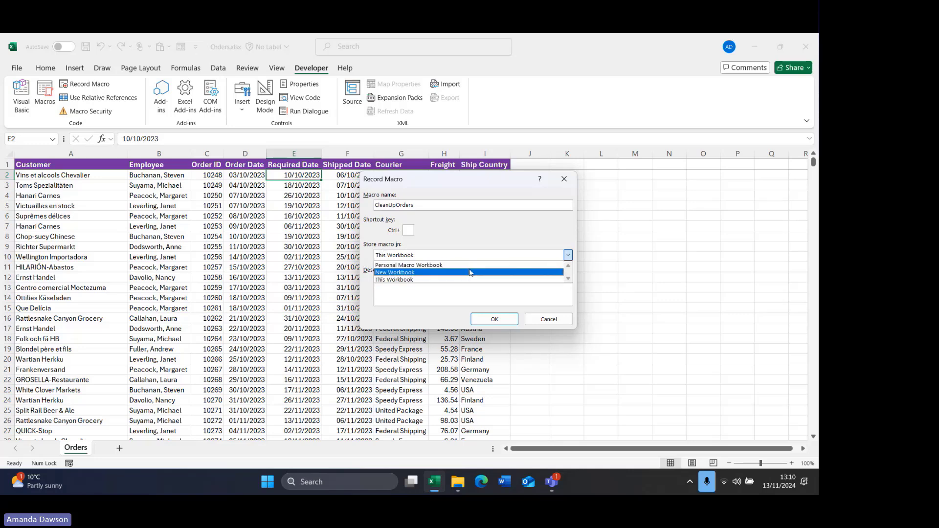
{"action": "left_click", "coordinate": [396, 281]}
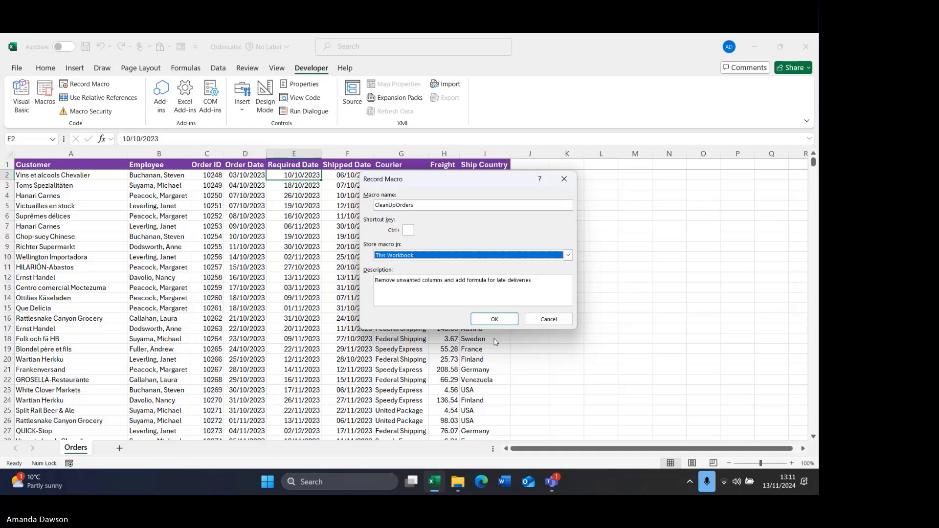
{"action": "left_click", "coordinate": [496, 320]}
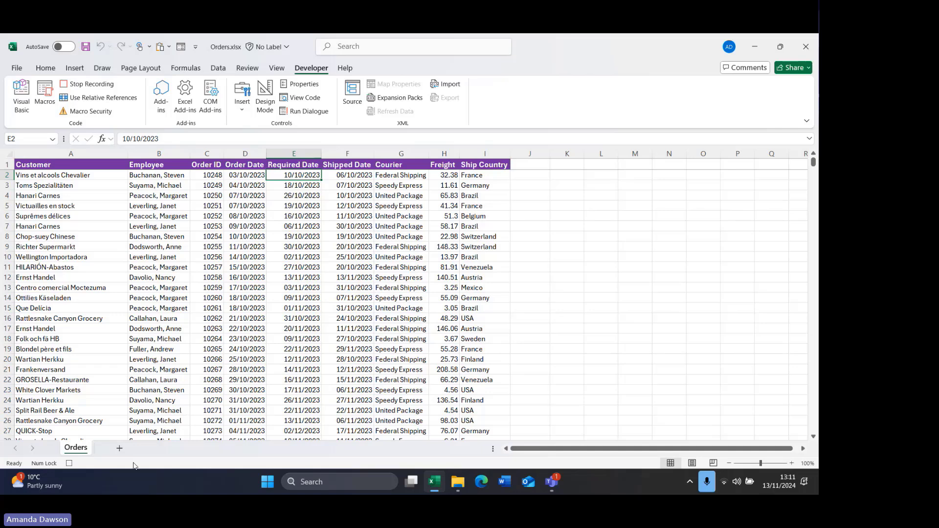
- Delete the Employee column and the adjoining Courier, Freight and Ship Country columns
{"action": "left_click", "coordinate": [165, 151]}
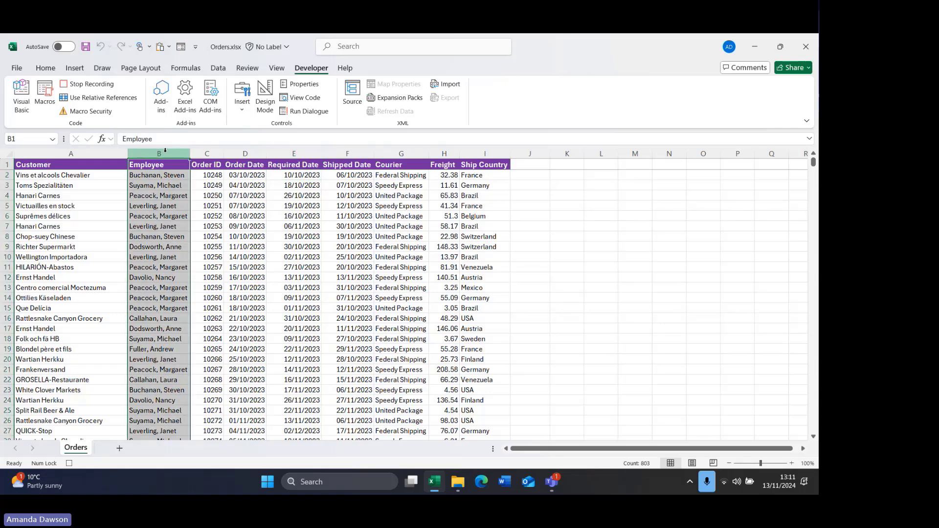
{"action": "right_click", "coordinate": [165, 151]}
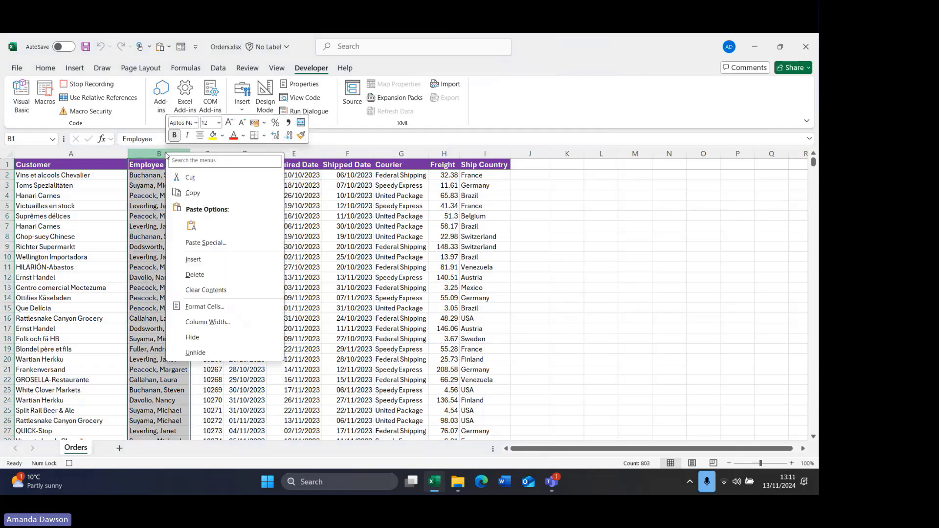
{"action": "left_click", "coordinate": [195, 277]}
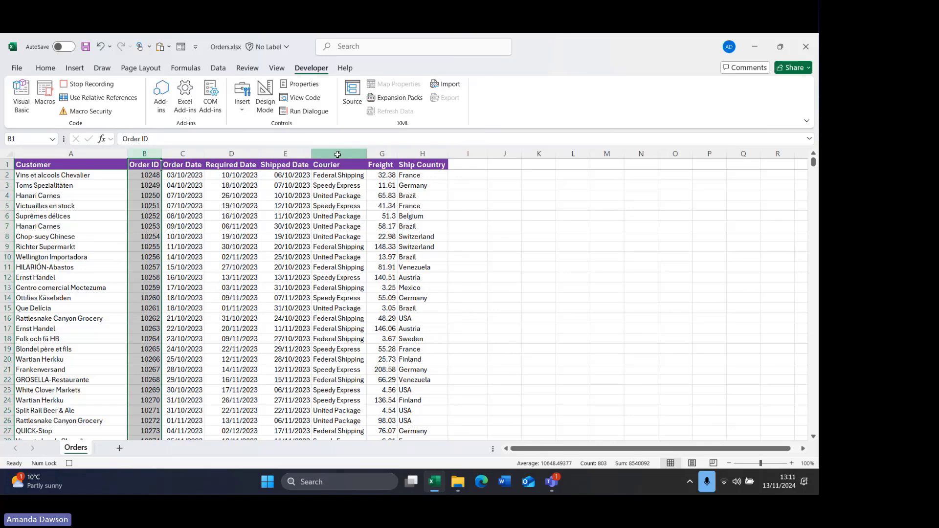
{"action": "left_click_drag", "start_coordinate": [336, 155], "coordinate": [413, 155]}
{"action": "right_click", "coordinate": [414, 155]}
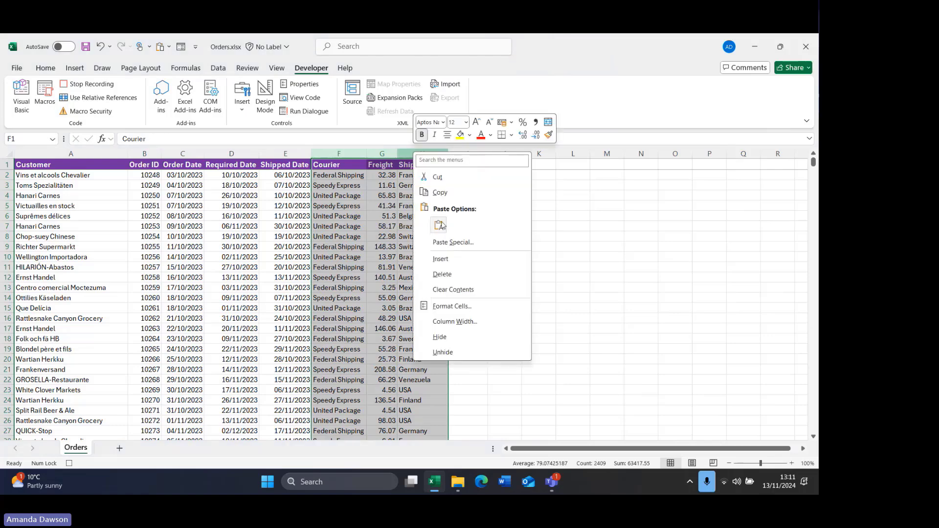
{"action": "left_click", "coordinate": [442, 275]}
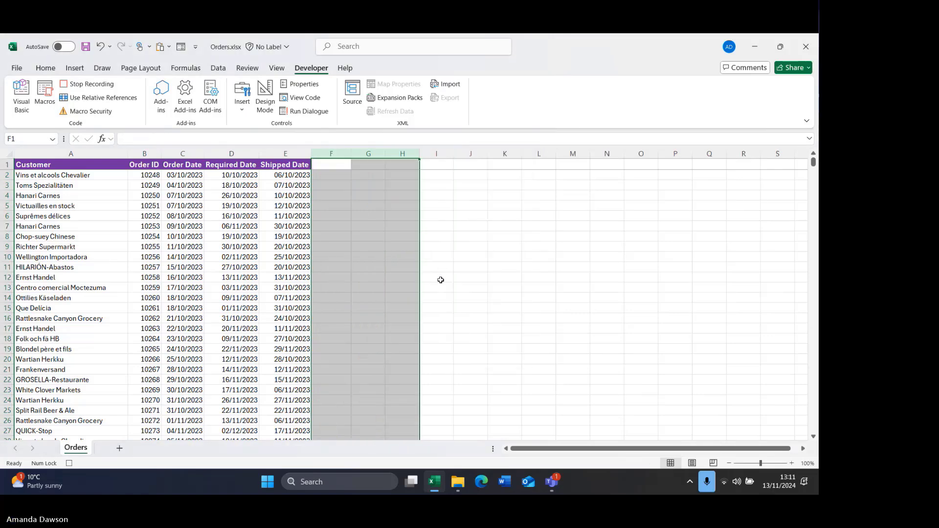
- Add the header "Late?" in cell F1, beside the Shipped Date header
{"action": "left_click", "coordinate": [328, 166]}
{"action": "type", "text": "Late?"}
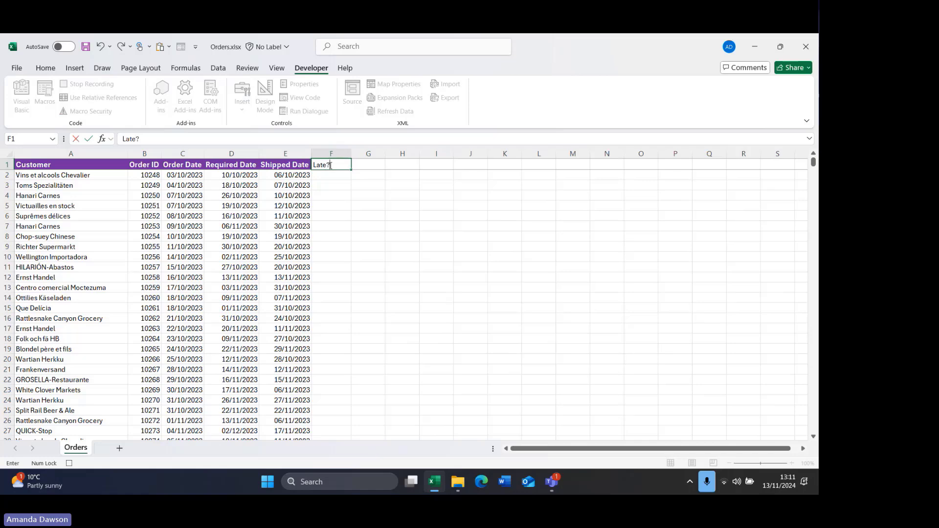
{"action": "key", "text": "Return"}
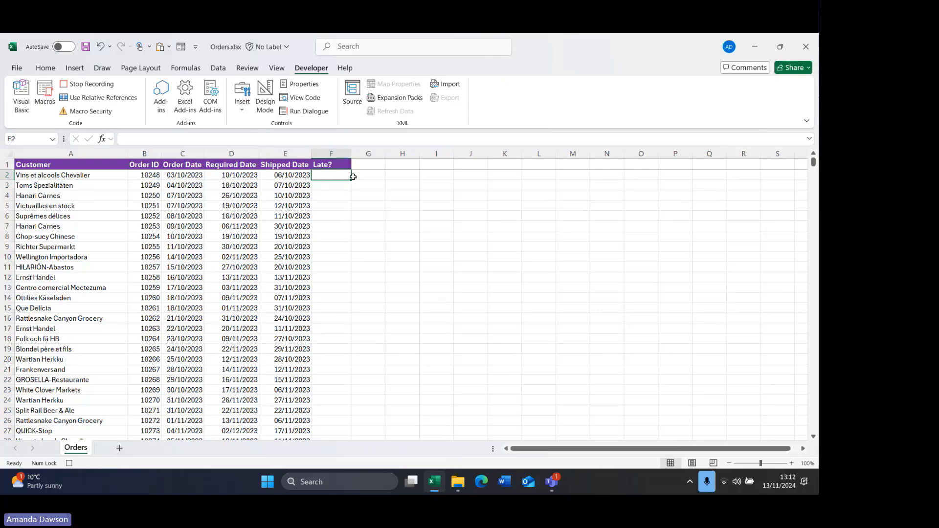
- Begin an IF formula in F2 that tests whether shipped date E2 is empty (E2="") and returns empty text
{"action": "type", "text": "=if"}
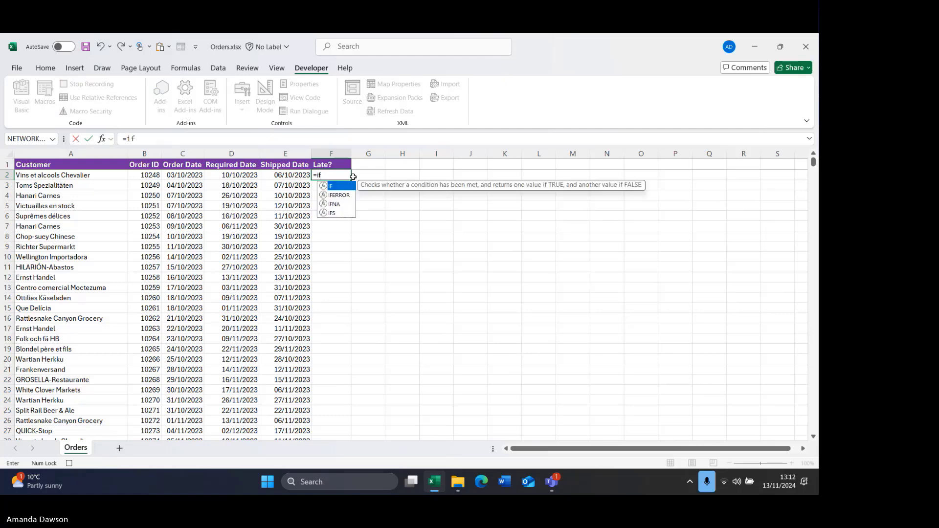
{"action": "type", "text": "("}
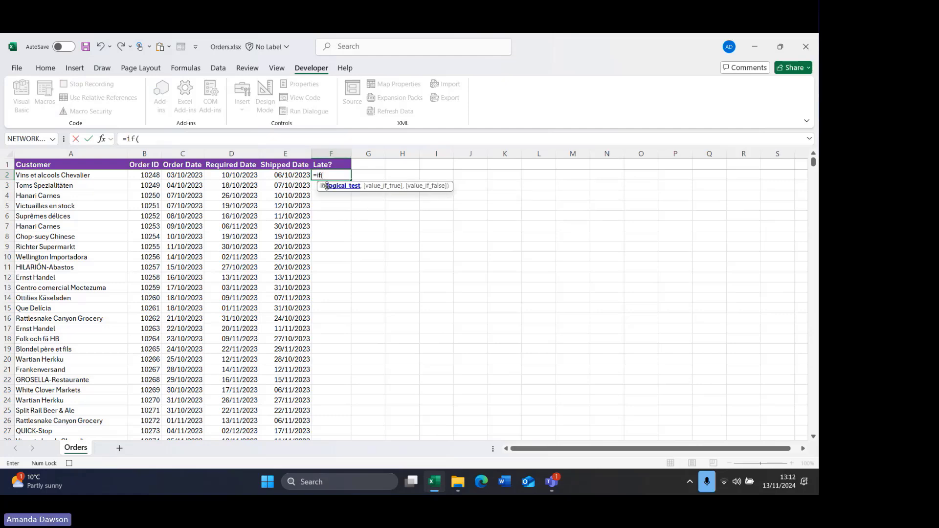
{"action": "left_click", "coordinate": [287, 173]}
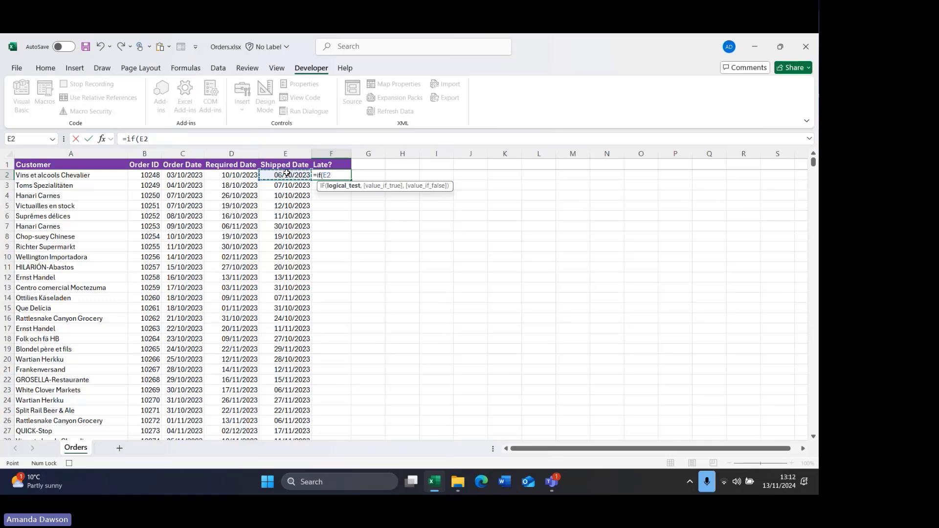
{"action": "type", "text": "-="}
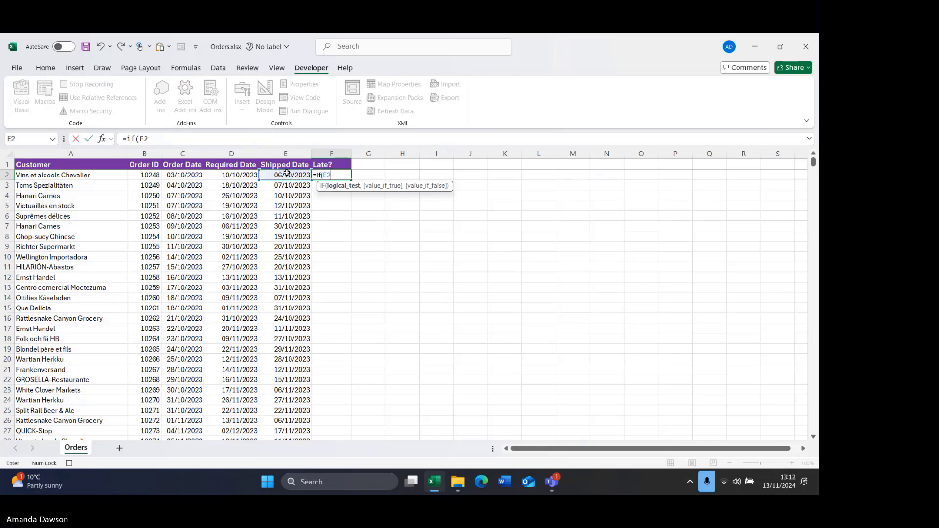
{"action": "key", "text": "BackSpace"}
{"action": "key", "text": "BackSpace"}
{"action": "type", "text": "=\"\",\"\""}
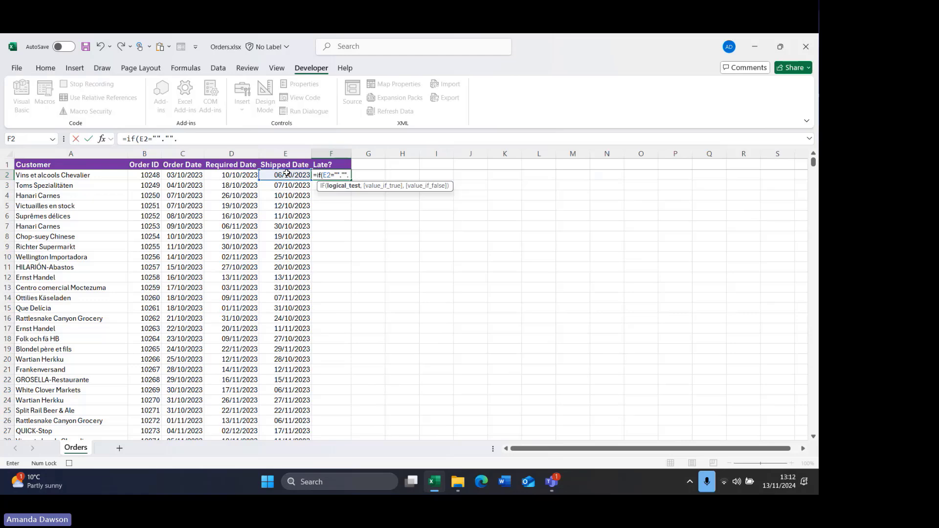
- Nest if(E2>D2,"Yes","") as the otherwise part of the F2 formula and try to enter it
{"action": "type", "text": ",if"}
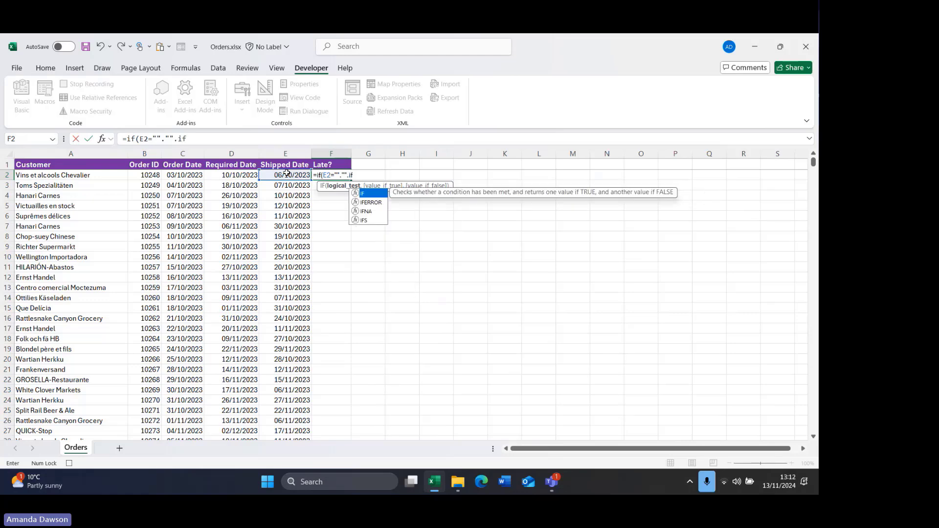
{"action": "key", "text": "Escape"}
{"action": "type", "text": "("}
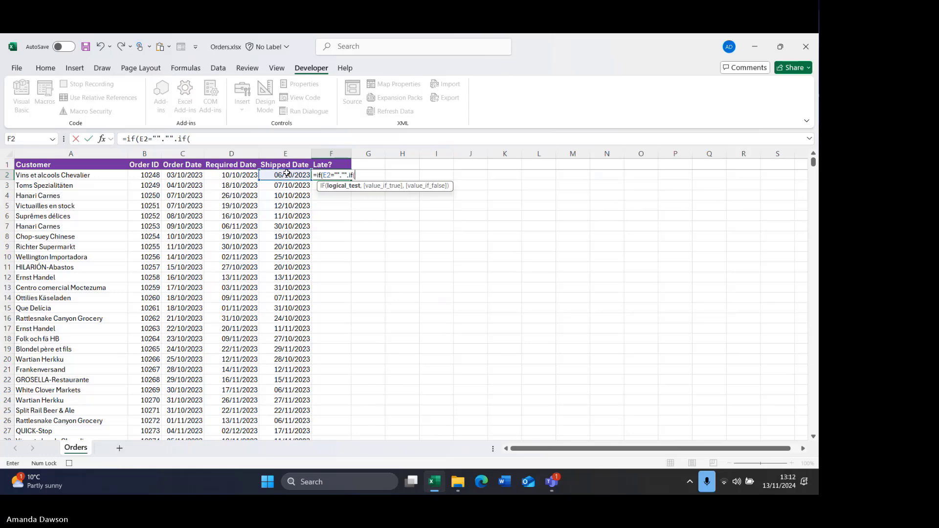
{"action": "left_click", "coordinate": [277, 174]}
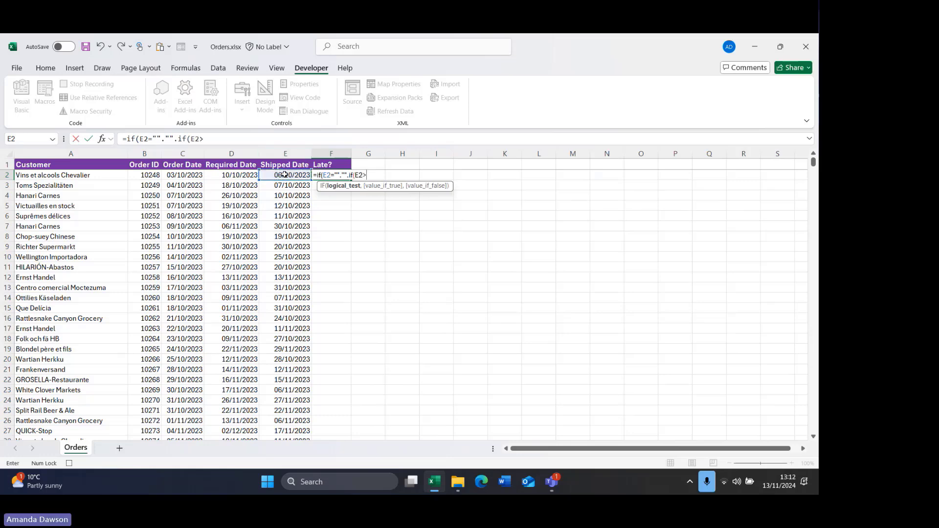
{"action": "type", "text": ">"}
{"action": "left_click", "coordinate": [237, 174]}
{"action": "type", "text": ",\"Yes\",\"\"))"}
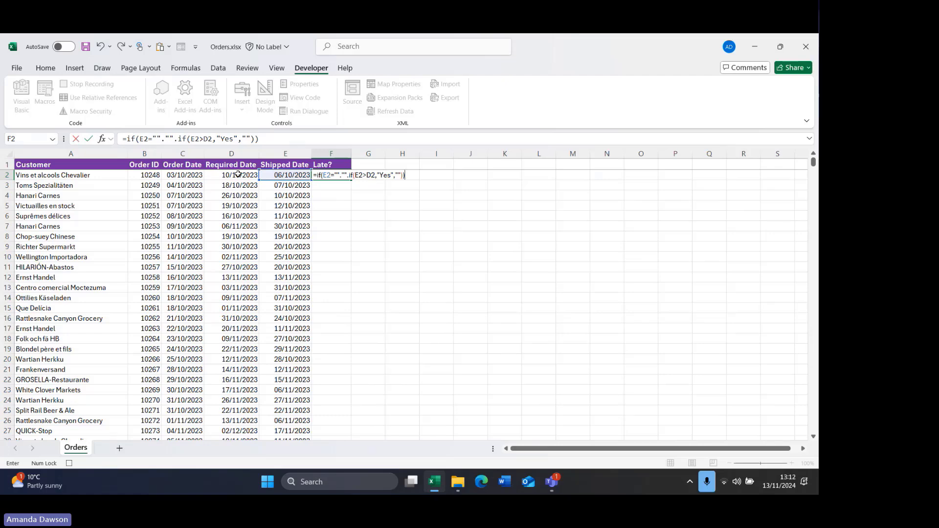
{"action": "key", "text": "Return"}
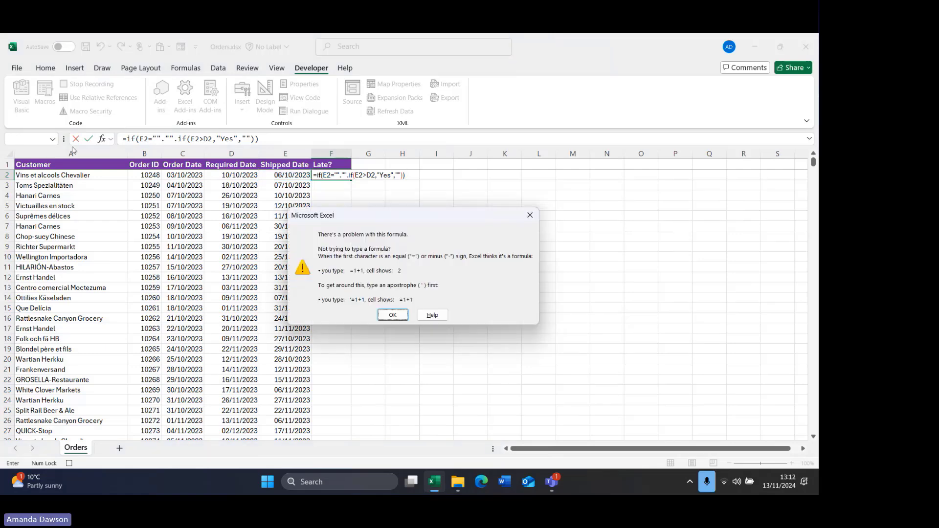
{"action": "left_click", "coordinate": [395, 315]}
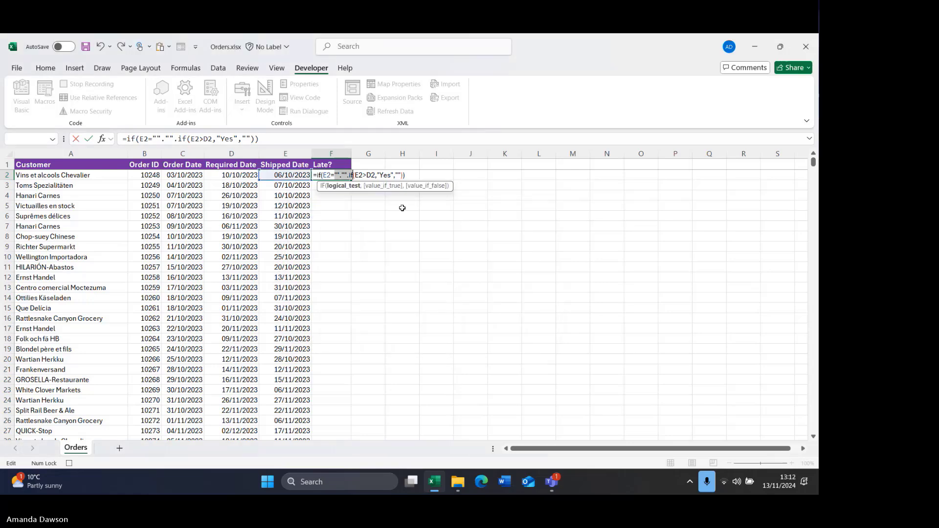
- Replace the two full stops in the F2 formula with commas and fill the formula down the Late? column
{"action": "left_click", "coordinate": [166, 137]}
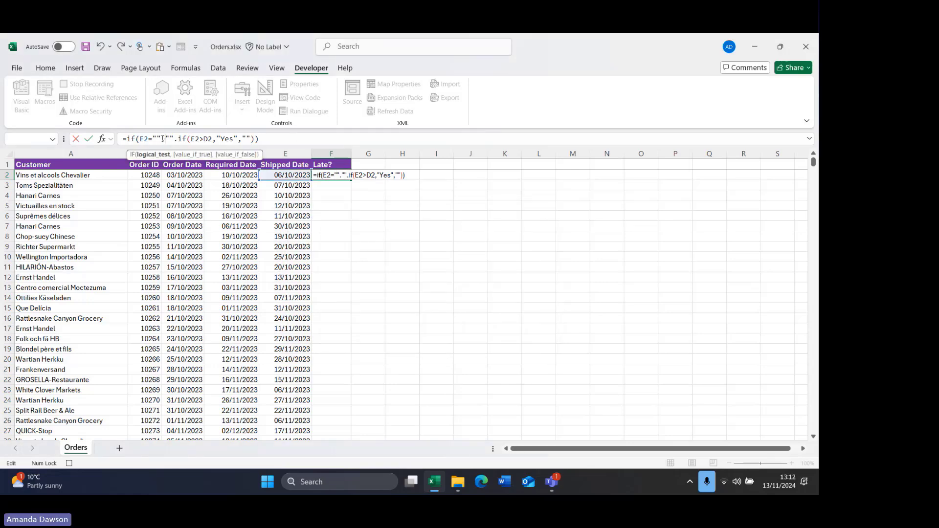
{"action": "key", "text": "BackSpace"}
{"action": "type", "text": ","}
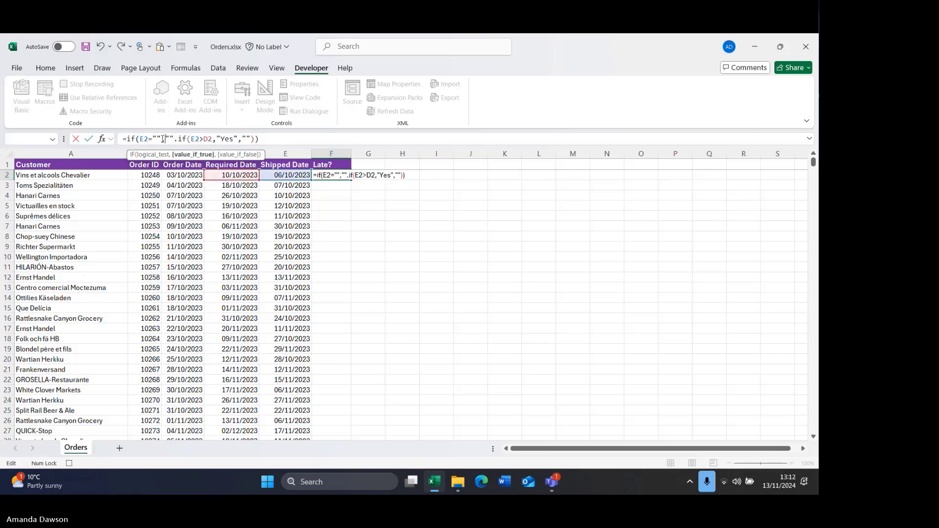
{"action": "left_click", "coordinate": [178, 139]}
{"action": "key", "text": "BackSpace"}
{"action": "type", "text": ","}
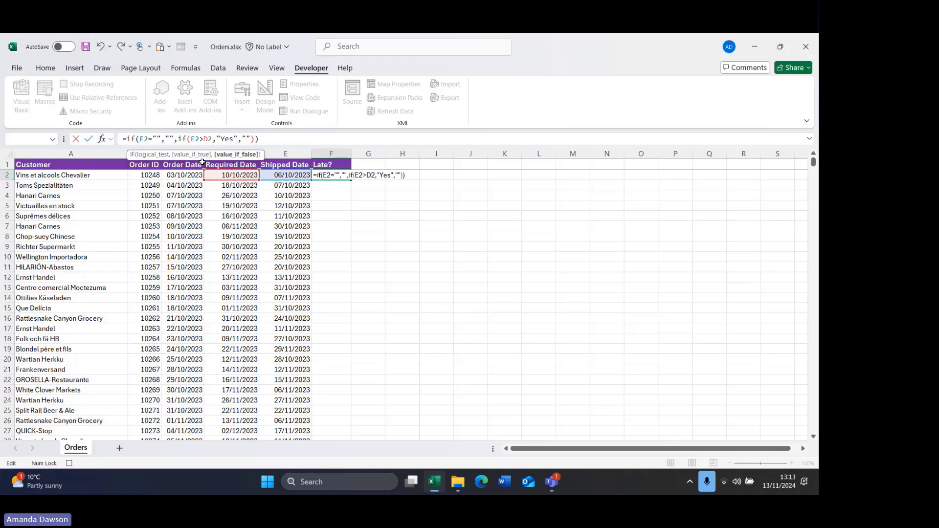
{"action": "key", "text": "Return"}
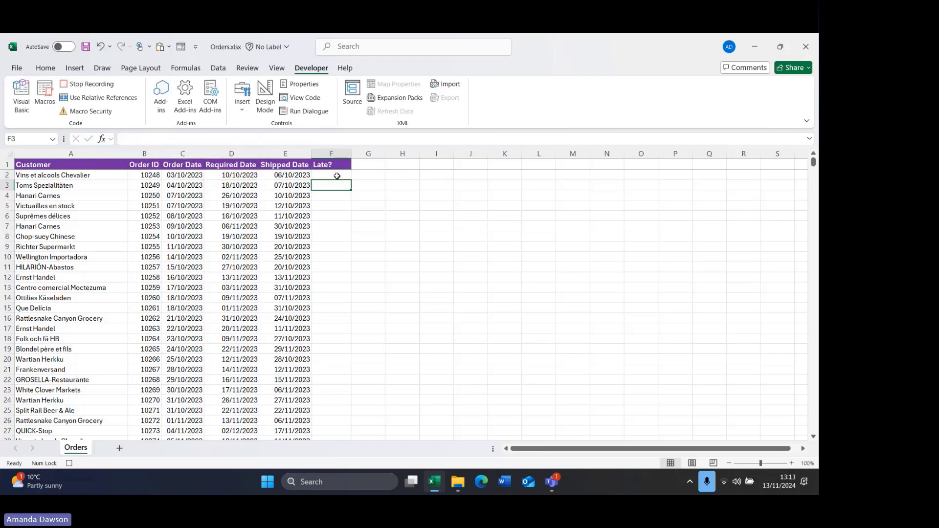
{"action": "left_click", "coordinate": [337, 176]}
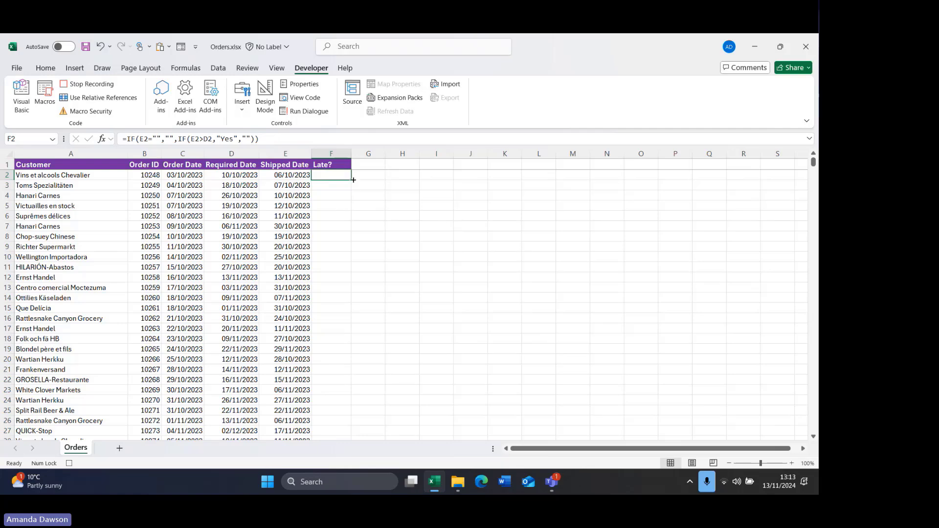
{"action": "double_click", "coordinate": [353, 180]}
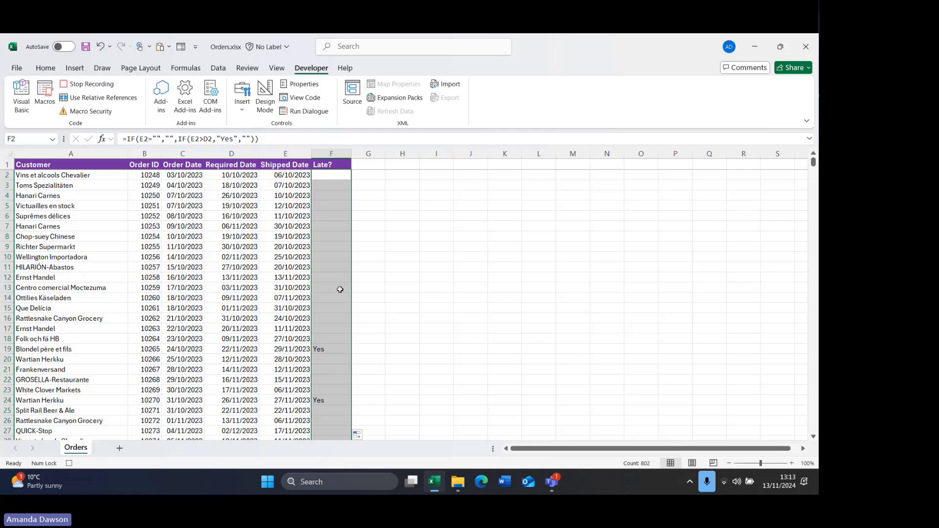
- Add filters to the header row of the Orders data and filter the Late? column to show only blanks
{"action": "left_click", "coordinate": [328, 163]}
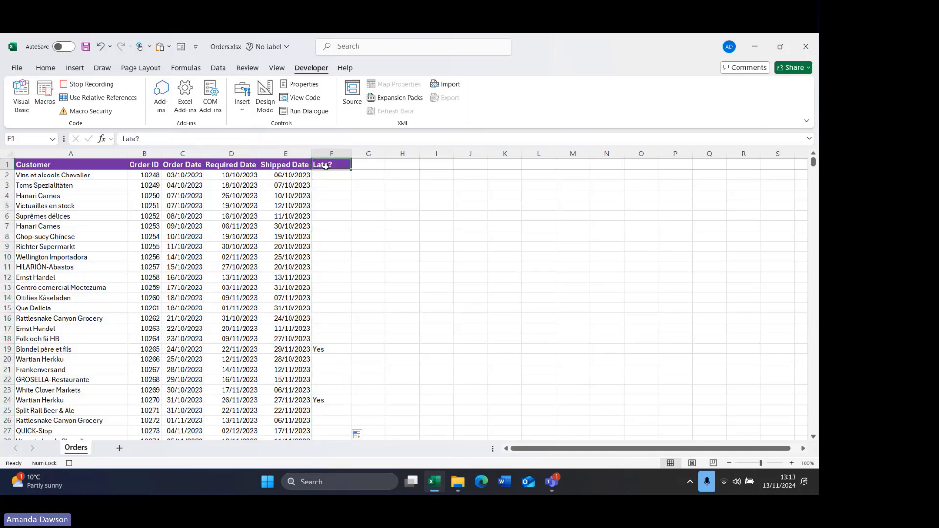
{"action": "left_click", "coordinate": [45, 68]}
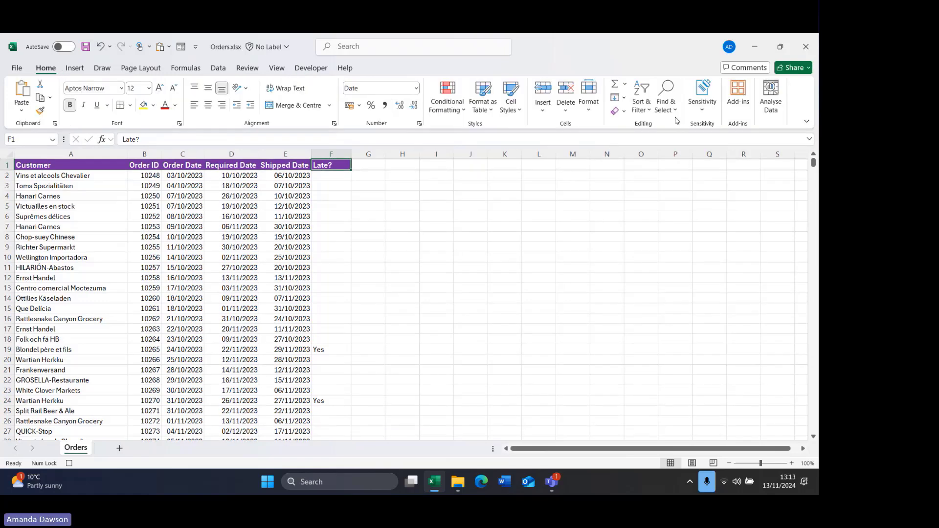
{"action": "left_click", "coordinate": [641, 105]}
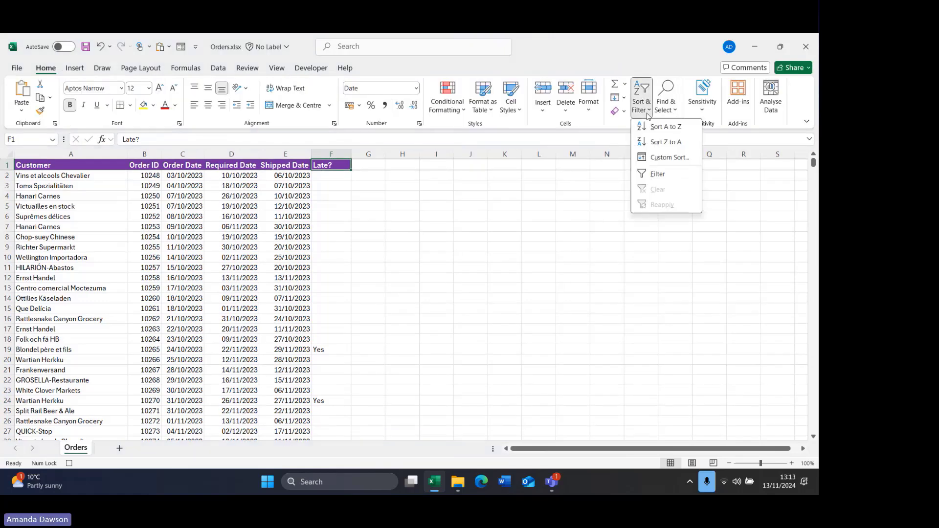
{"action": "left_click", "coordinate": [642, 175]}
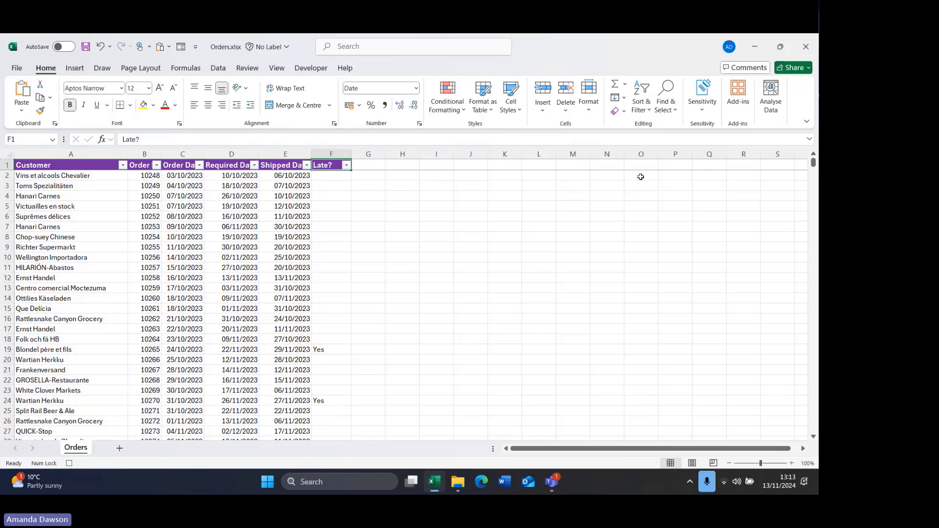
{"action": "left_click", "coordinate": [345, 167]}
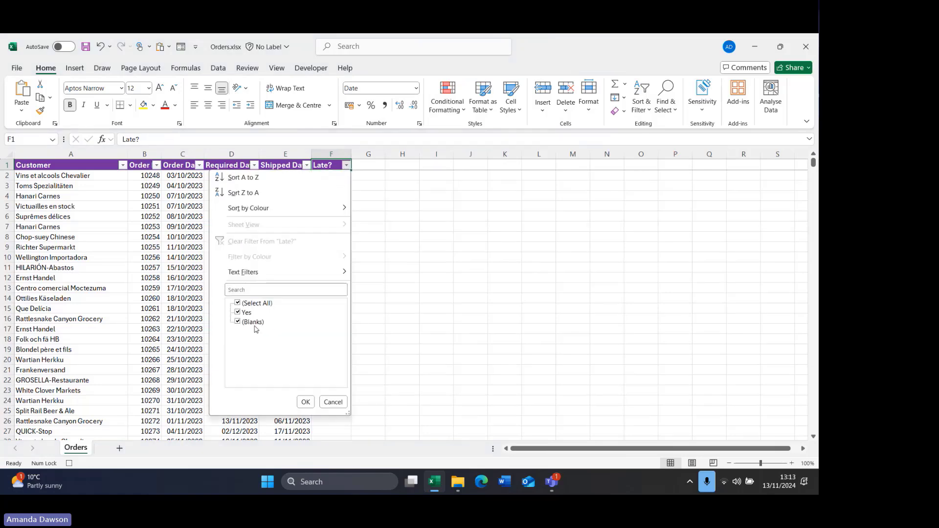
{"action": "left_click", "coordinate": [237, 312]}
{"action": "left_click", "coordinate": [308, 402]}
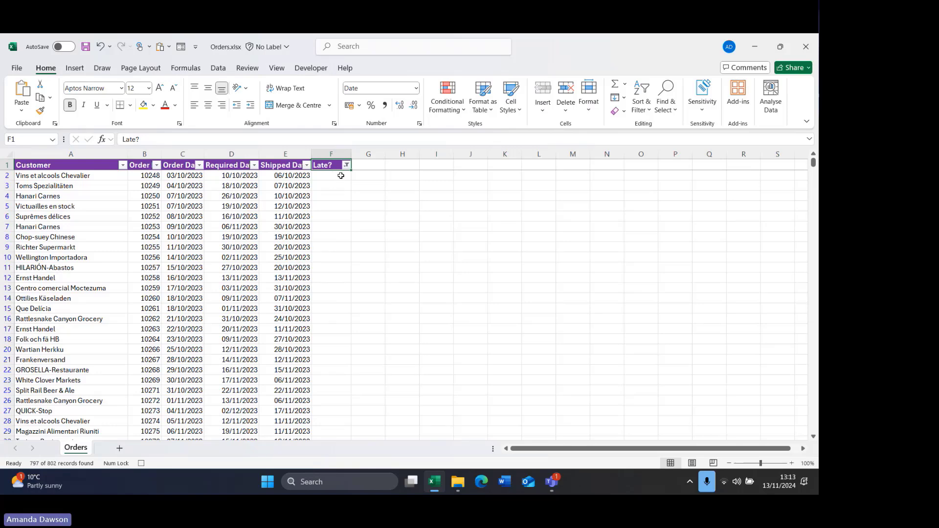
- Select all the filtered order rows from row 2 down, columns A to F, and delete those sheet rows
{"action": "left_click_drag", "start_coordinate": [340, 175], "coordinate": [87, 176]}
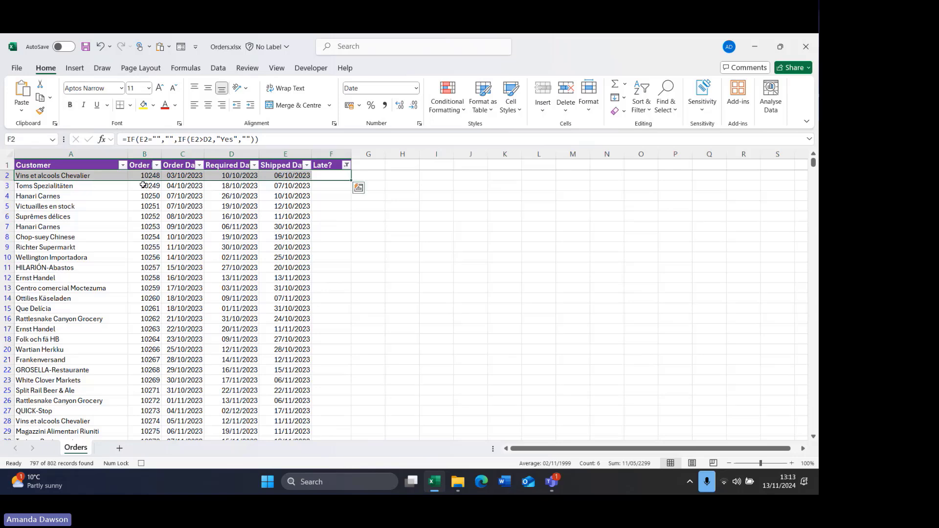
{"action": "key", "text": "ctrl+shift+Down"}
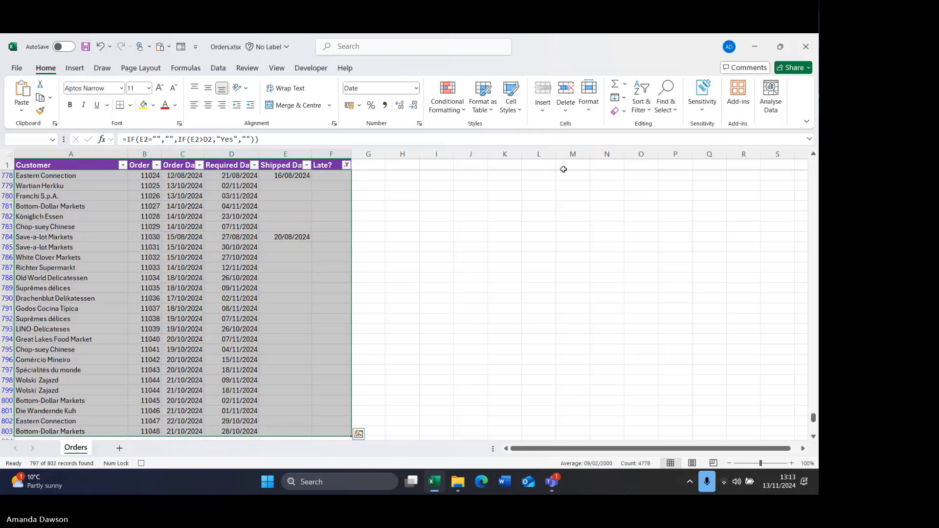
{"action": "left_click", "coordinate": [568, 114]}
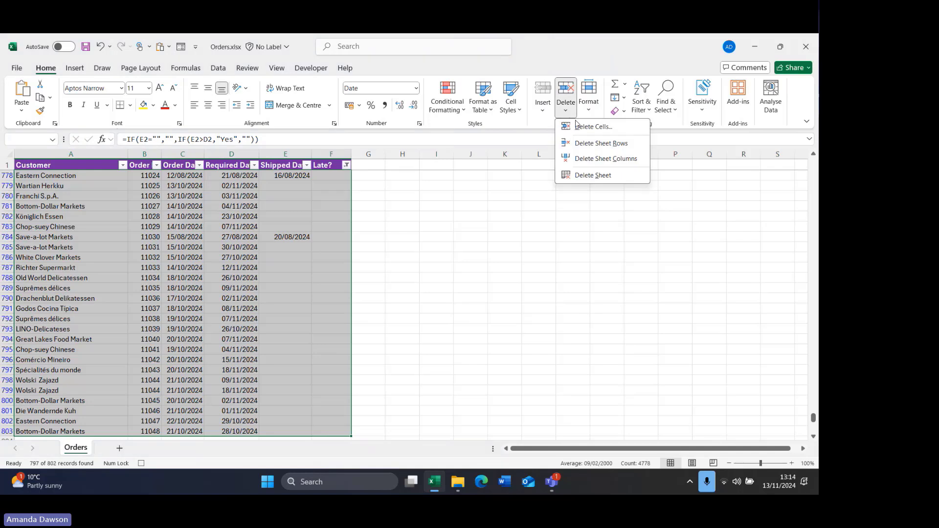
{"action": "left_click", "coordinate": [595, 143]}
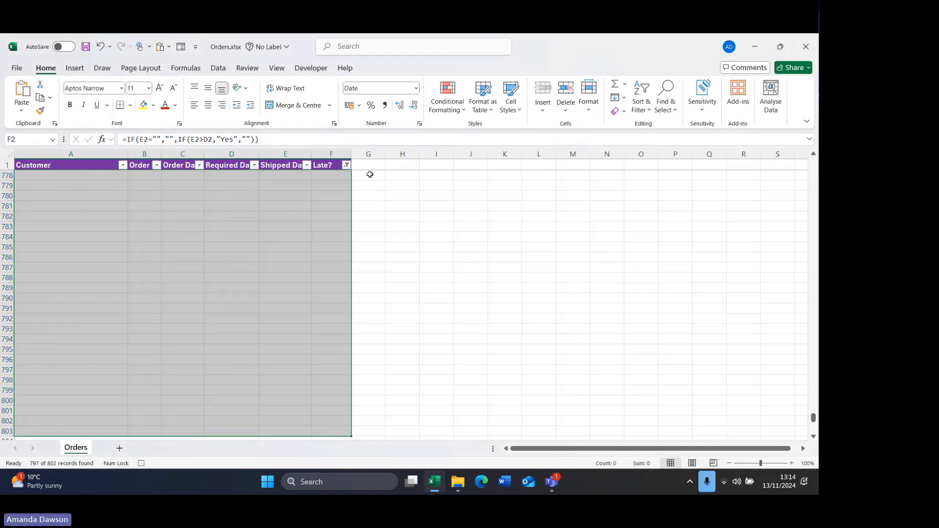
- Clear the filter from the Late? column and stop the macro recording with cell F2 selected
{"action": "left_click", "coordinate": [346, 169]}
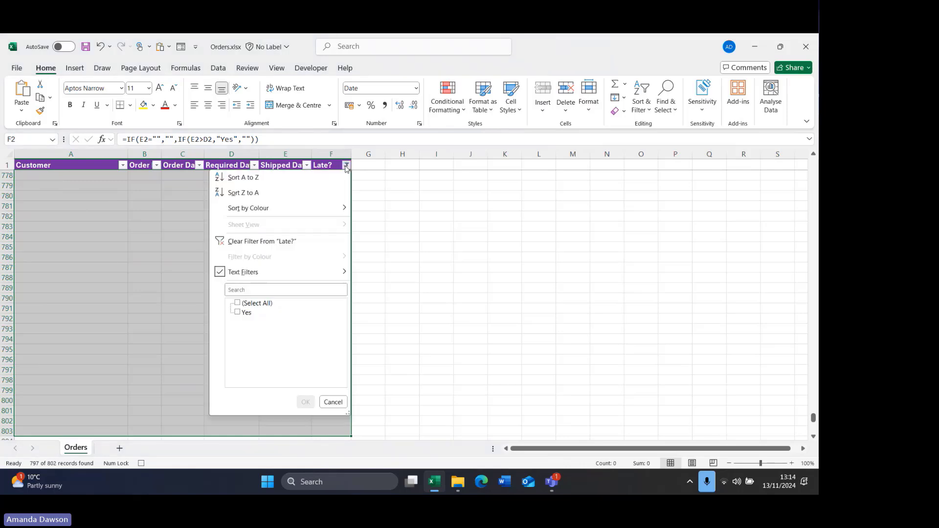
{"action": "left_click", "coordinate": [291, 243]}
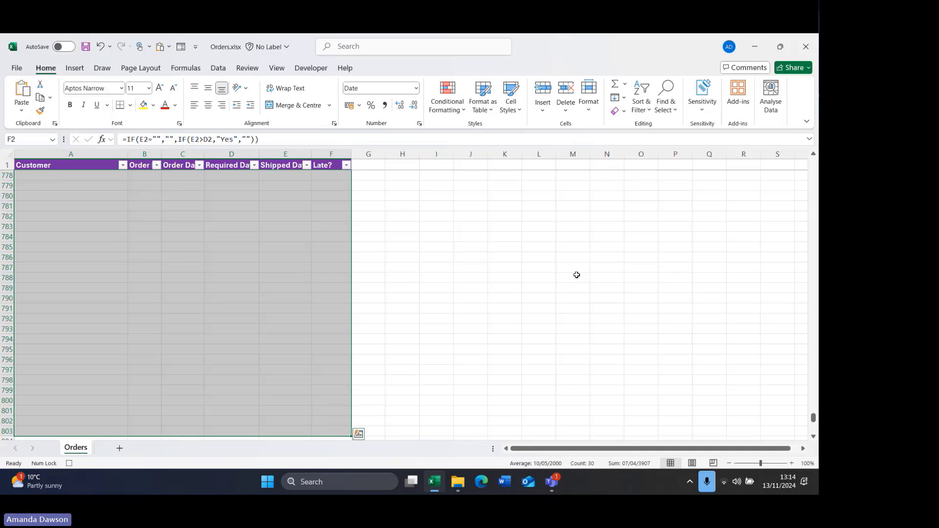
{"action": "key", "text": "Up"}
{"action": "key", "text": "Down"}
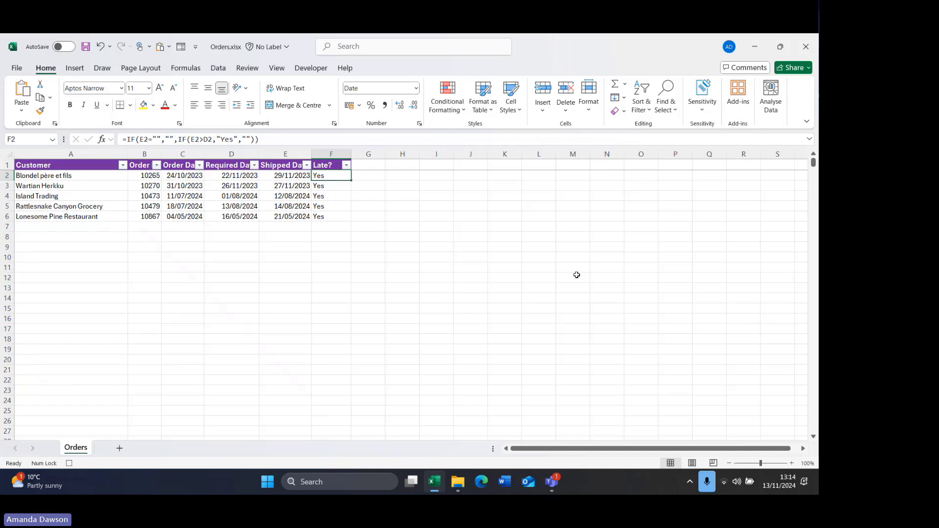
{"action": "left_click", "coordinate": [69, 464]}
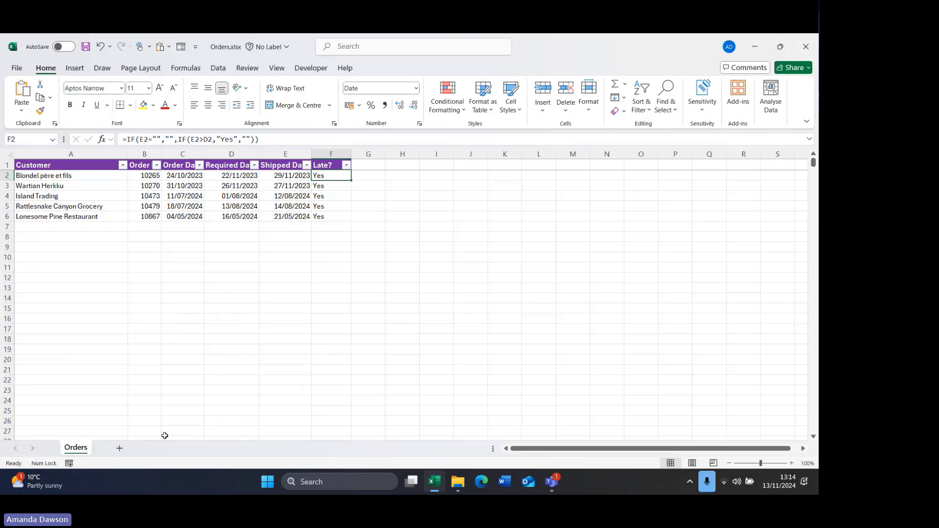
- Undo every change made during the recording to restore the original Orders data, and select cell A2
{"action": "left_click", "coordinate": [111, 47]}
{"action": "left_click", "coordinate": [132, 163]}
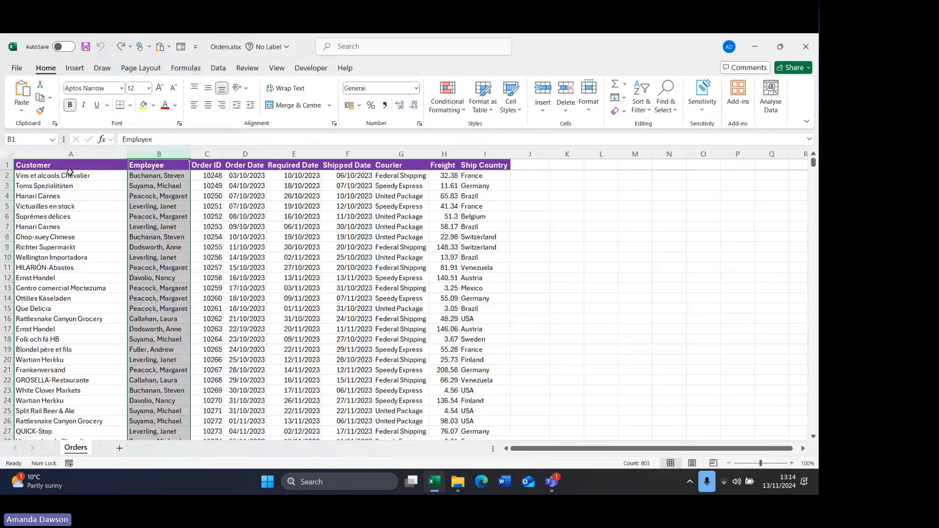
{"action": "left_click", "coordinate": [73, 176]}
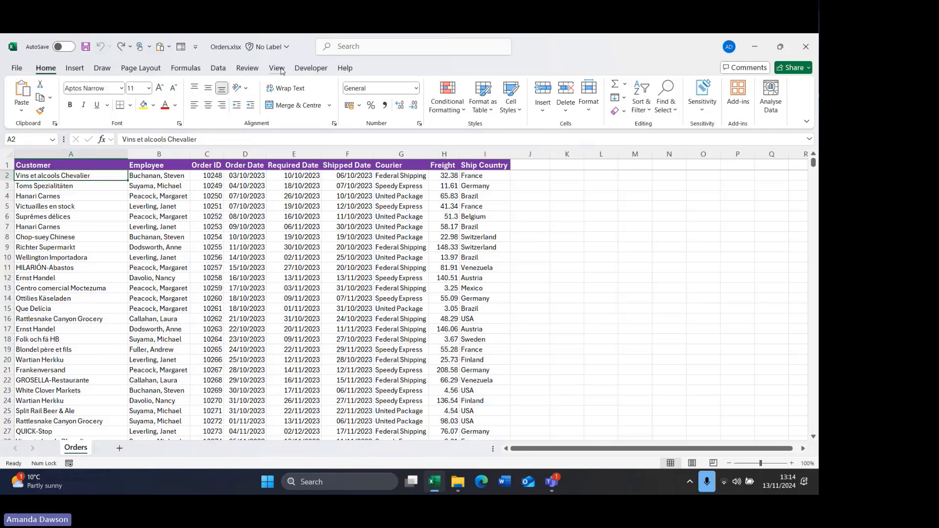
- Run the CleanUpOrders macro on the restored Orders worksheet
{"action": "left_click", "coordinate": [311, 68]}
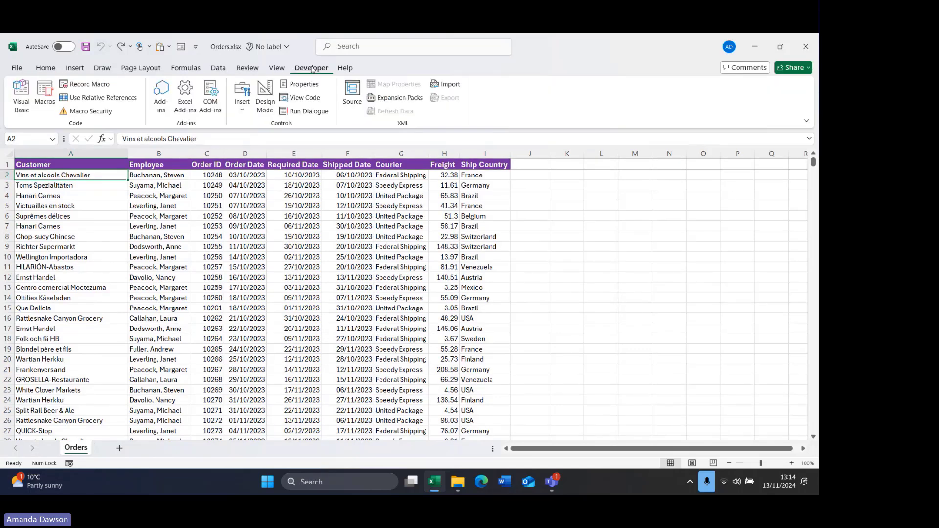
{"action": "left_click", "coordinate": [45, 95]}
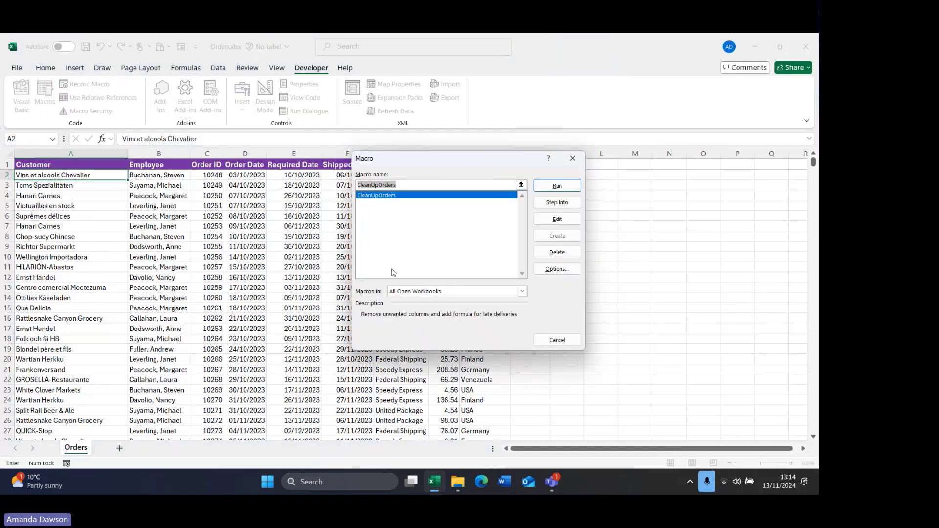
{"action": "left_click", "coordinate": [402, 196]}
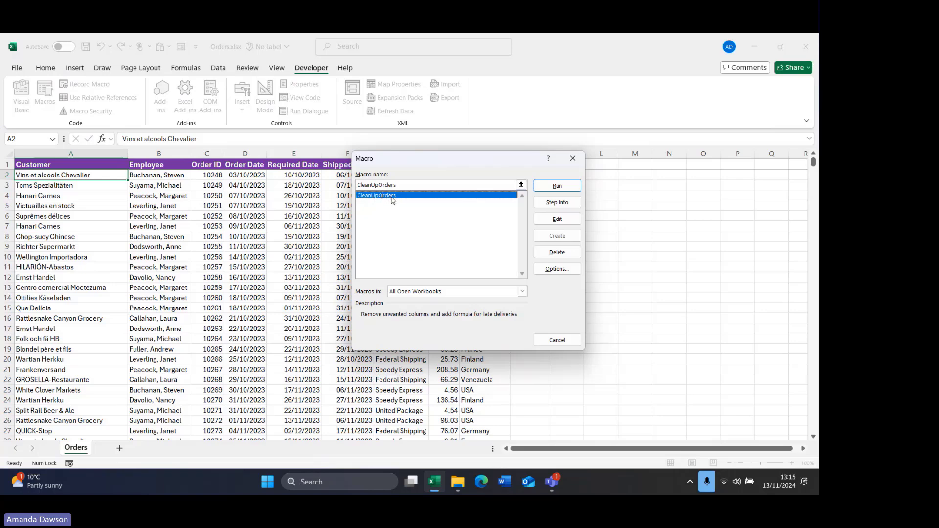
{"action": "left_click", "coordinate": [557, 185]}
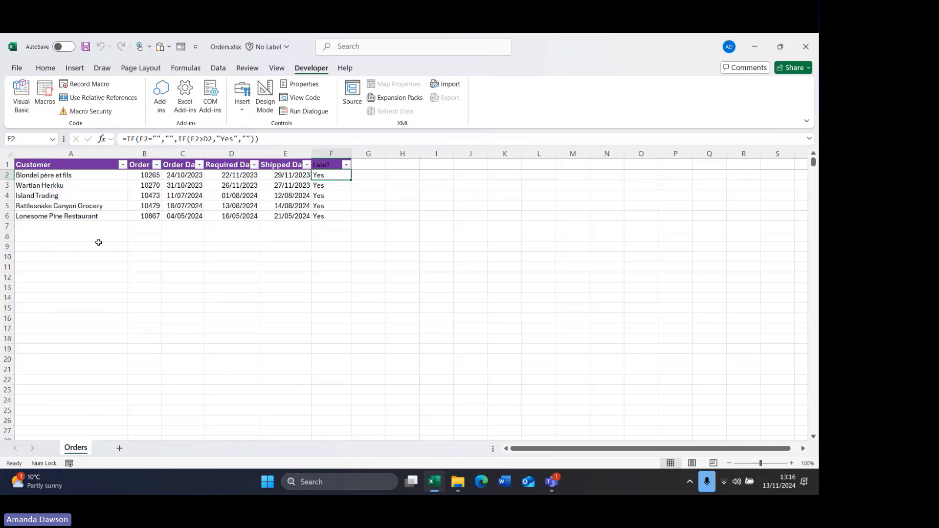
- Examine the storage location choices offered for a new macro, and leave without recording one
{"action": "left_click", "coordinate": [96, 87]}
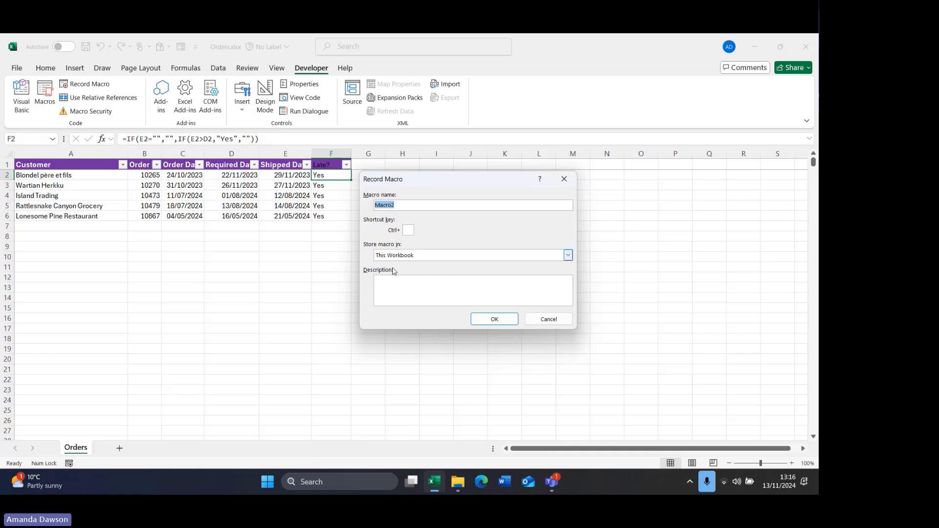
{"action": "left_click", "coordinate": [424, 259]}
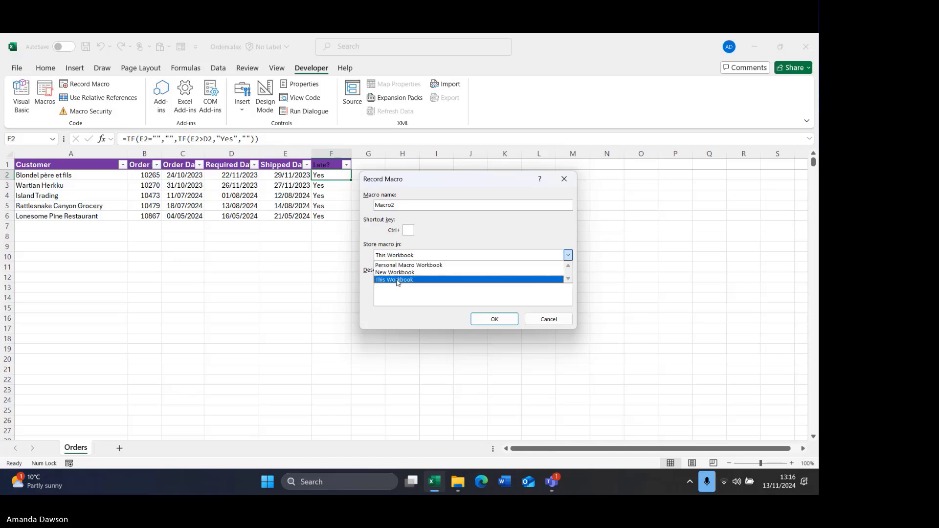
{"action": "left_click", "coordinate": [548, 321]}
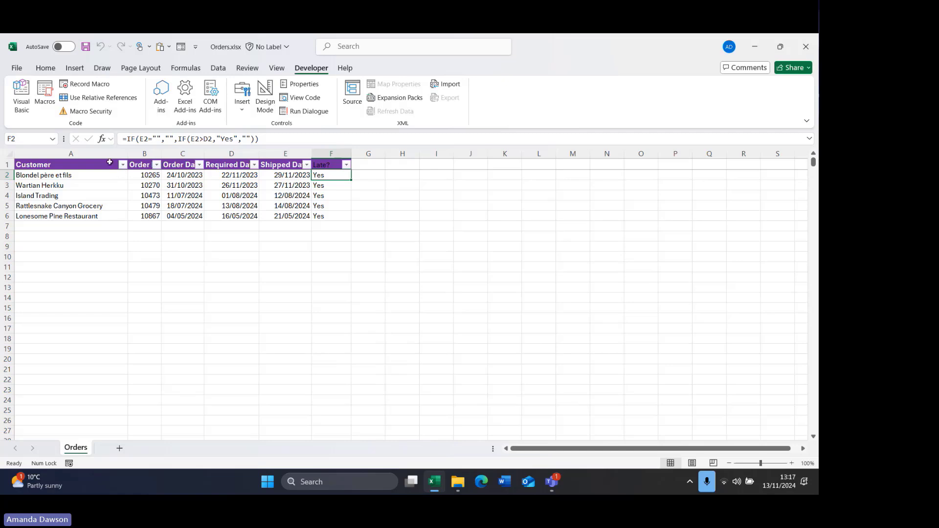
- Save the workbook in the Macros folder as an Excel Binary Workbook (*.xlsb) named "My file"
{"action": "left_click", "coordinate": [16, 68]}
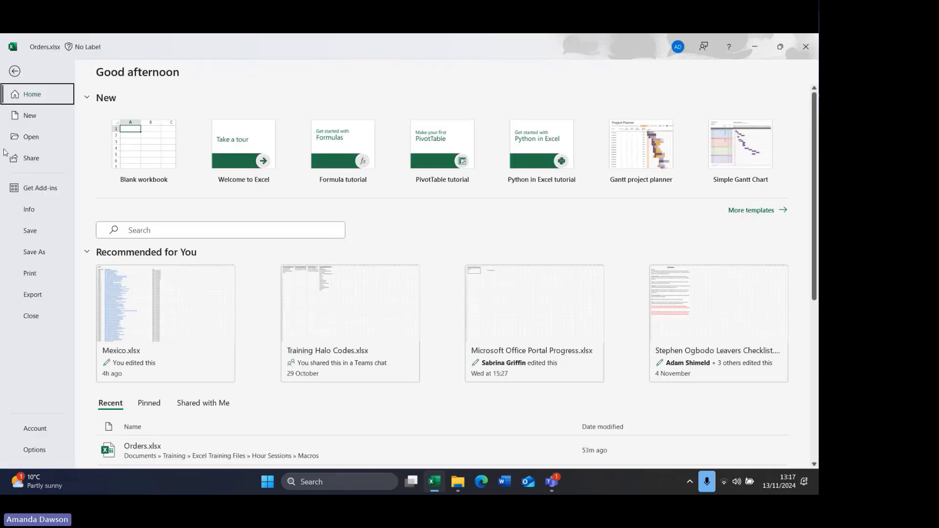
{"action": "left_click", "coordinate": [29, 253]}
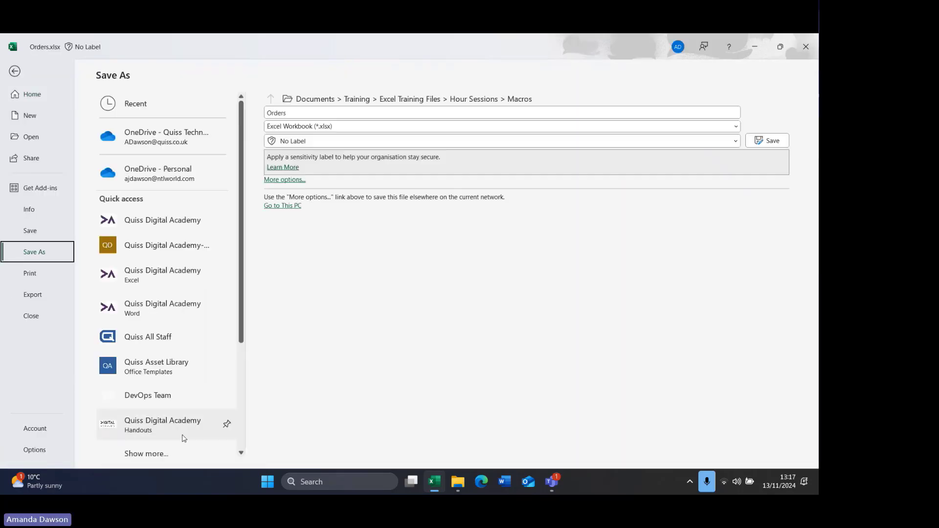
{"action": "scroll", "coordinate": [176, 445], "scroll_direction": "down", "scroll_amount": 5}
{"action": "left_click", "coordinate": [175, 449]}
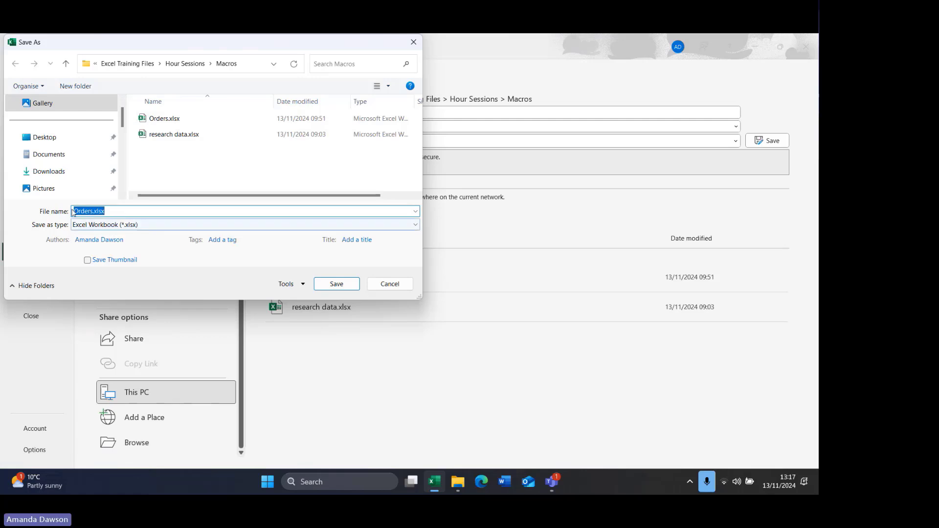
{"action": "left_click", "coordinate": [91, 226]}
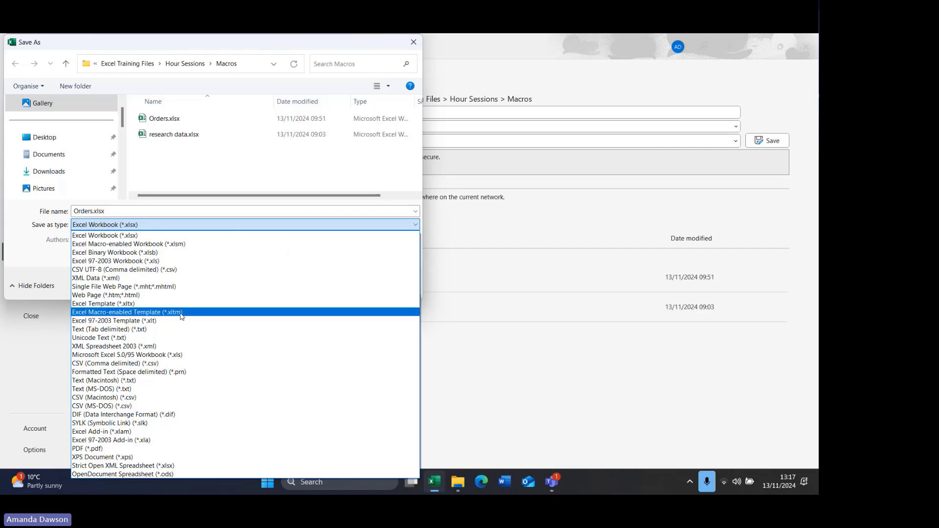
{"action": "left_click", "coordinate": [149, 253]}
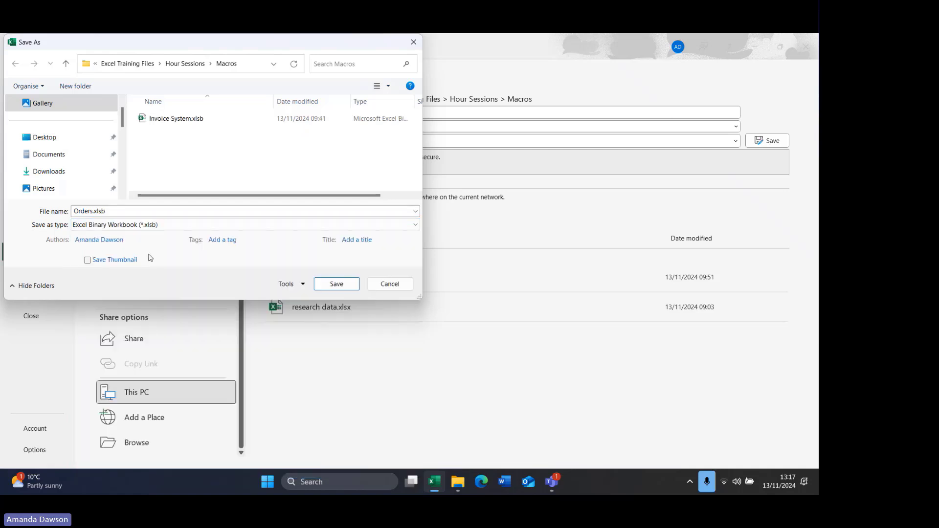
{"action": "double_click", "coordinate": [91, 212]}
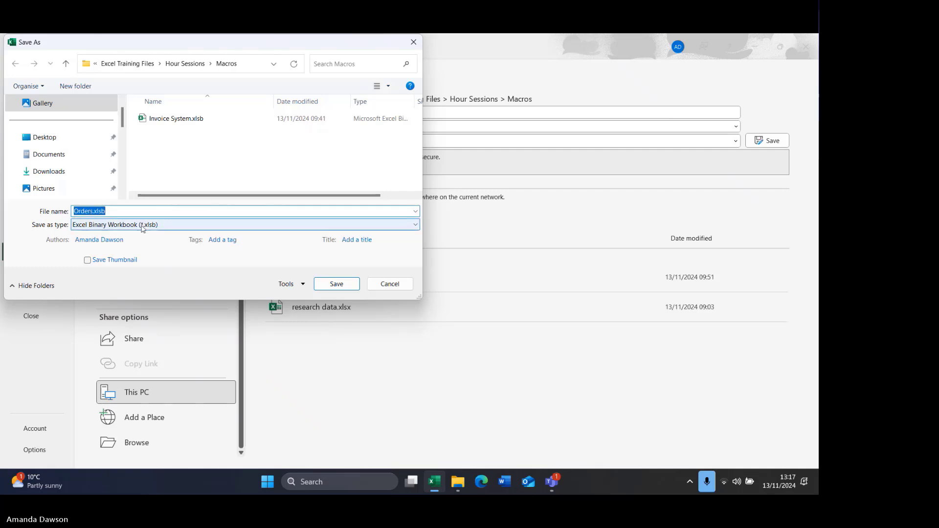
{"action": "type", "text": "My file"}
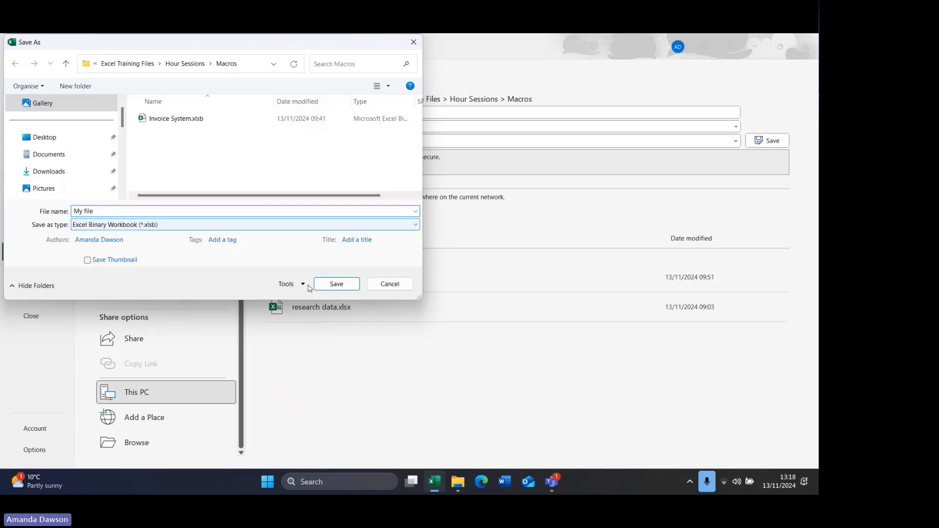
{"action": "left_click", "coordinate": [336, 284]}
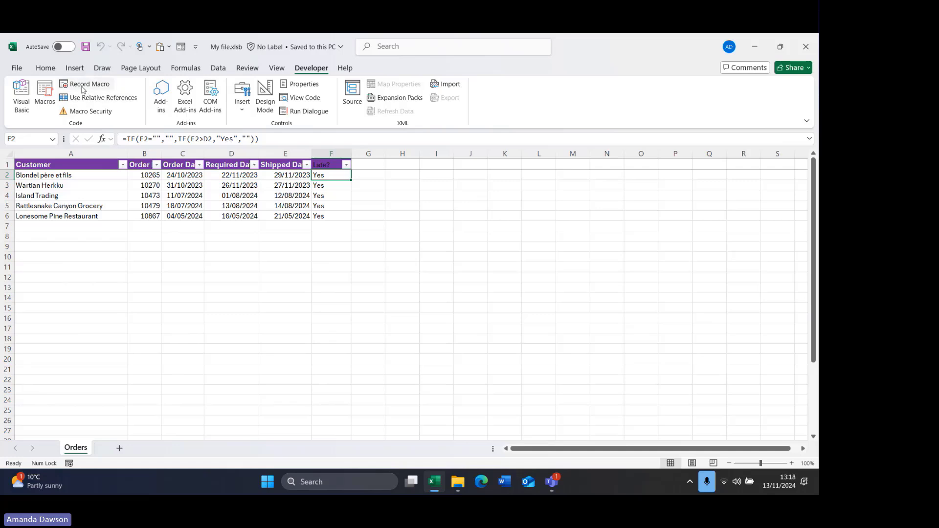
- Run the CleanUpOrders macro again in My file.xlsb and close the workbook
{"action": "left_click", "coordinate": [45, 93]}
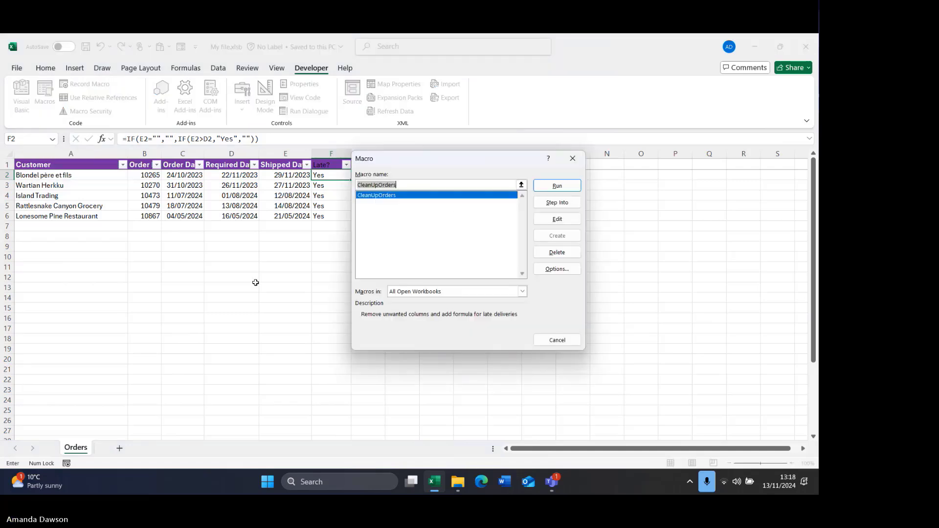
{"action": "left_click", "coordinate": [564, 191]}
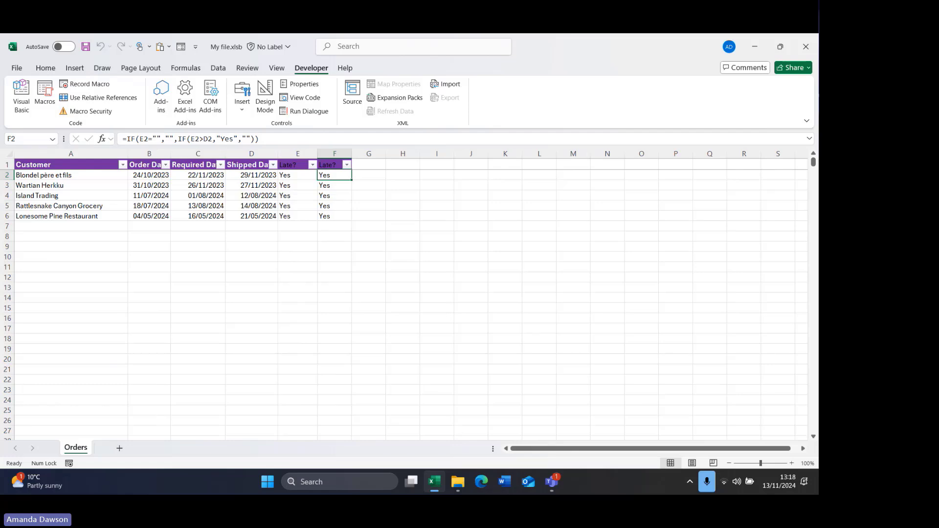
{"action": "left_click", "coordinate": [805, 47]}
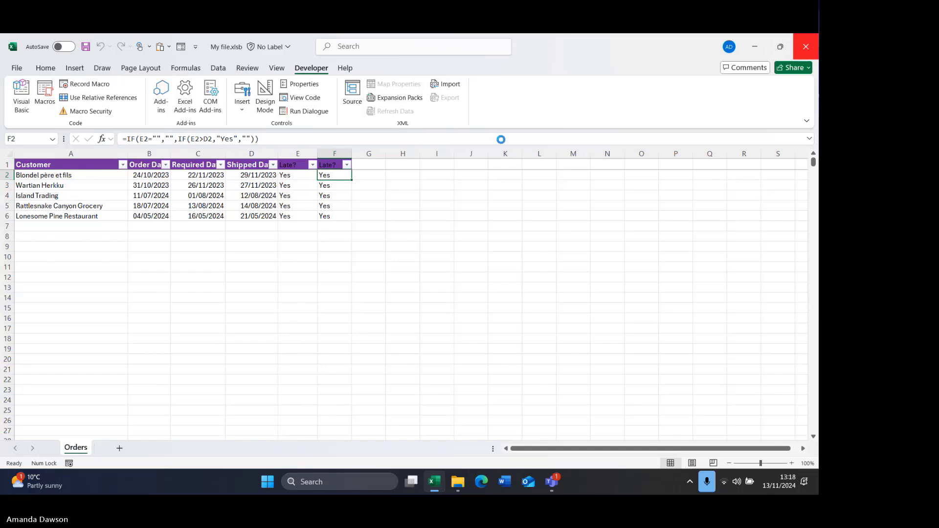
{"action": "left_click", "coordinate": [449, 399]}
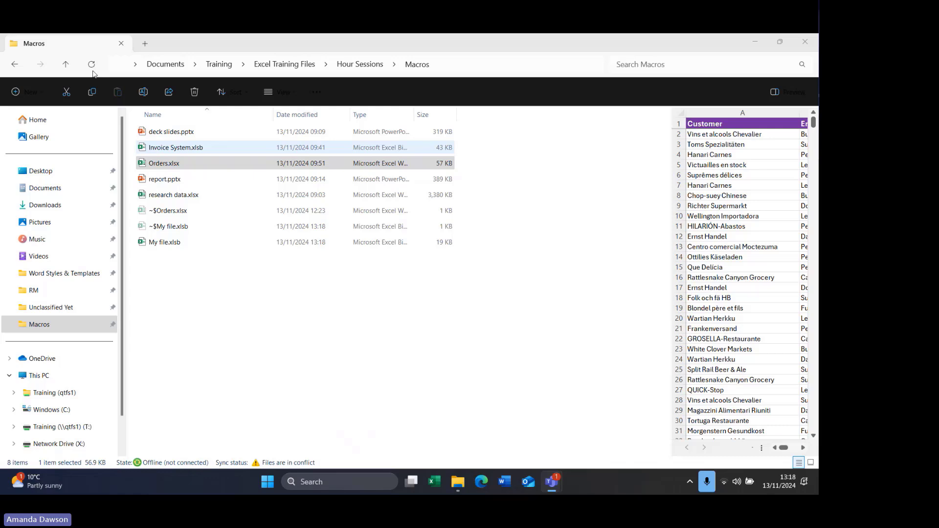
- Open Orders.xlsx from the Macros folder and start recording a macro named OrderCleaning, stored in the Personal Macro Workbook
{"action": "left_click", "coordinate": [93, 67]}
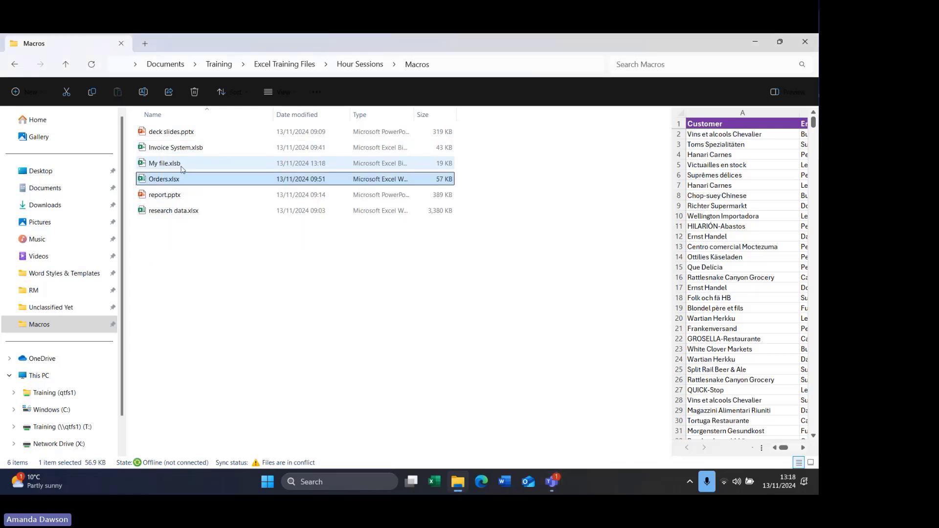
{"action": "double_click", "coordinate": [167, 182]}
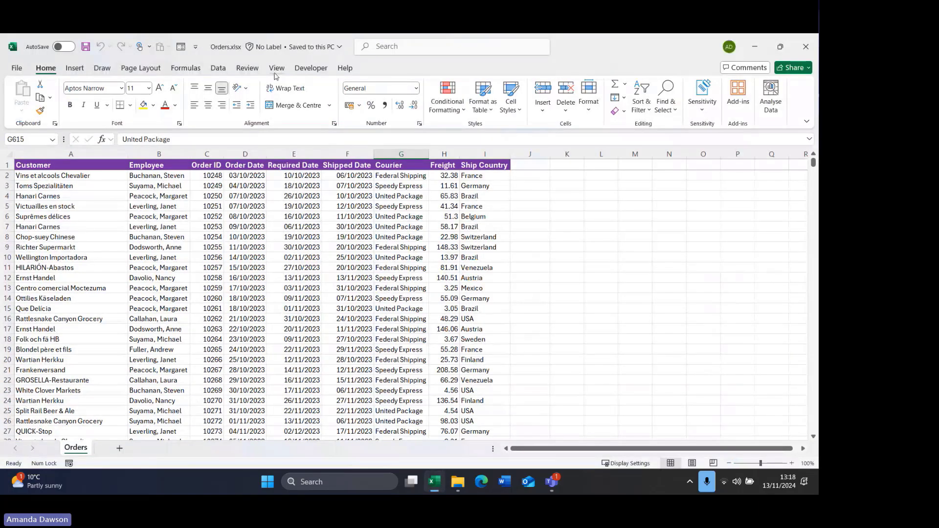
{"action": "left_click", "coordinate": [311, 68]}
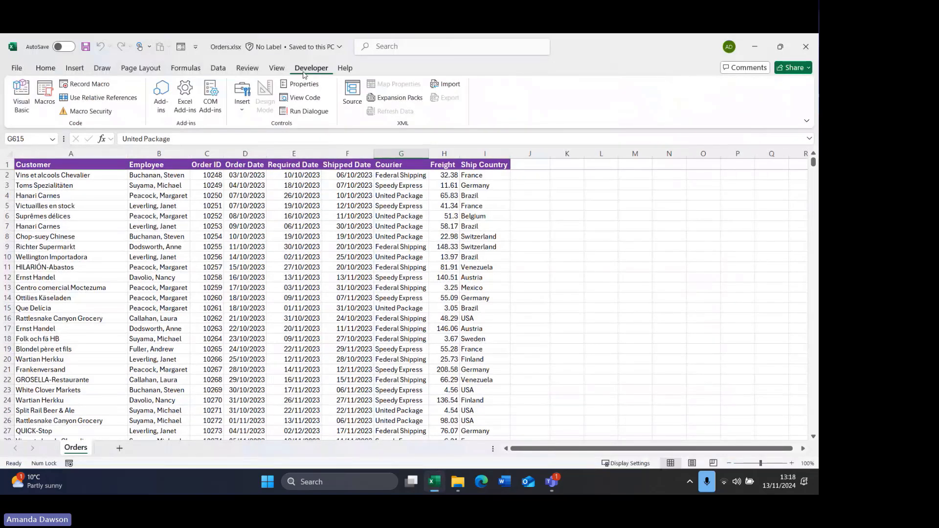
{"action": "left_click", "coordinate": [88, 86]}
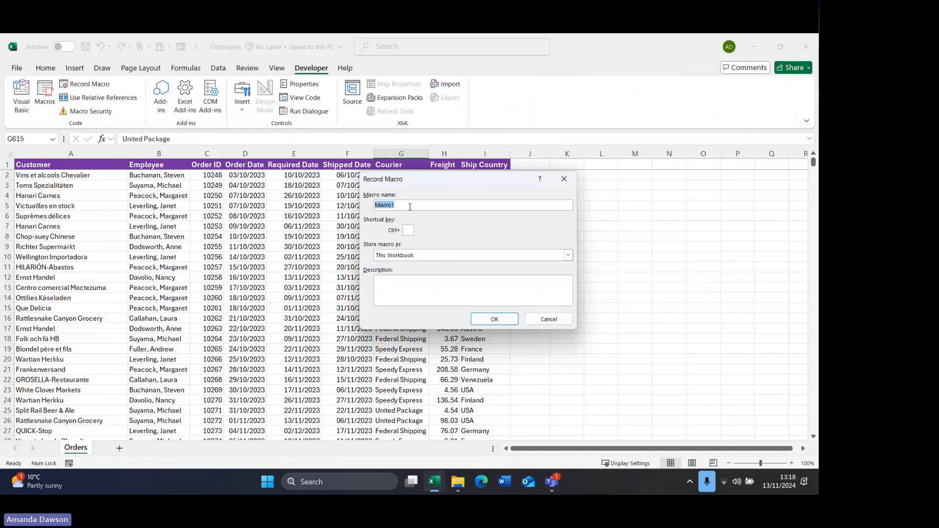
{"action": "type", "text": "Or"}
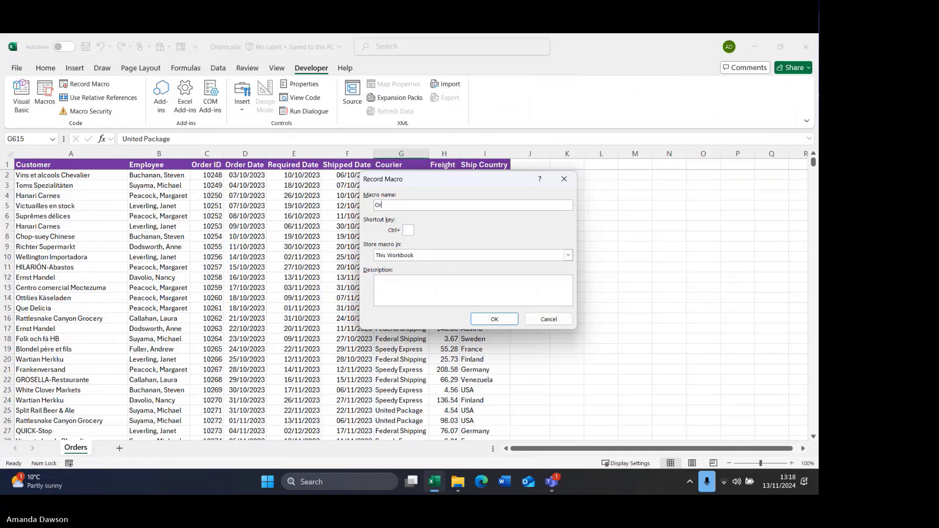
{"action": "type", "text": "derCleaning"}
{"action": "left_click", "coordinate": [386, 255]}
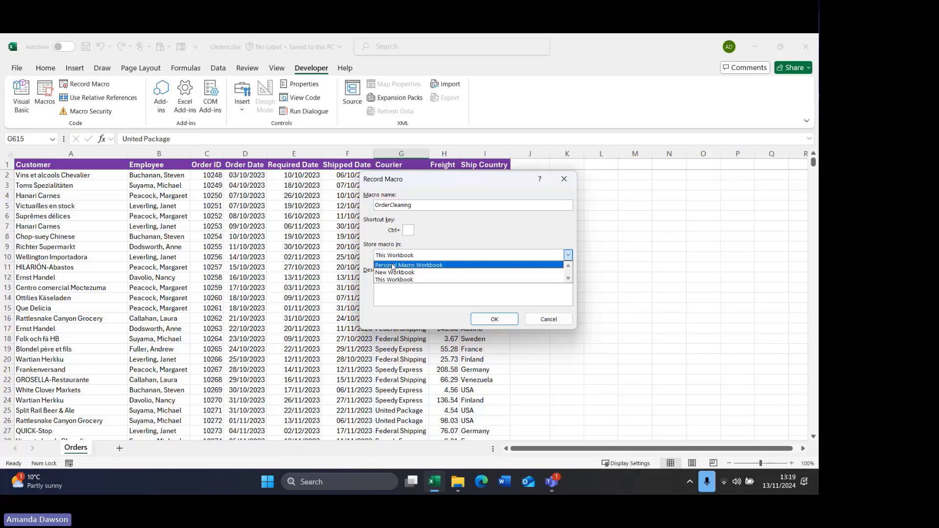
{"action": "left_click", "coordinate": [393, 265]}
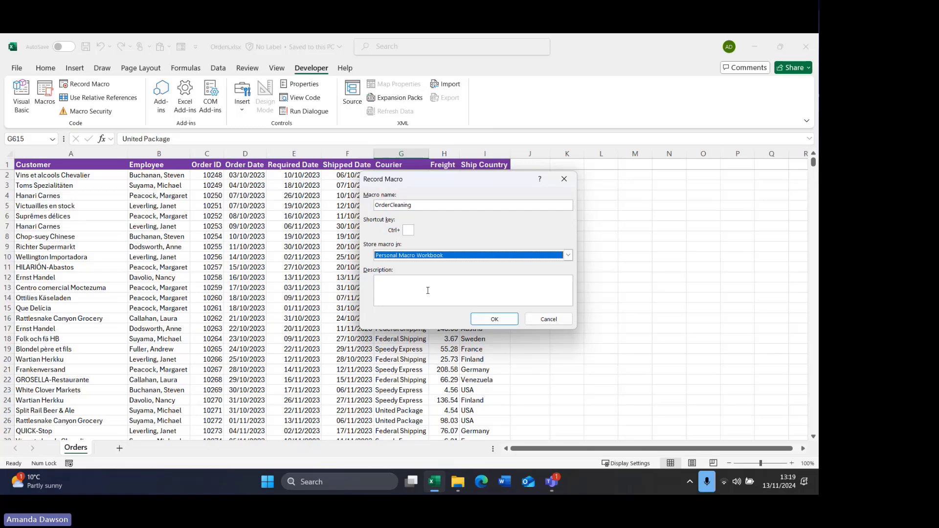
{"action": "left_click", "coordinate": [488, 314]}
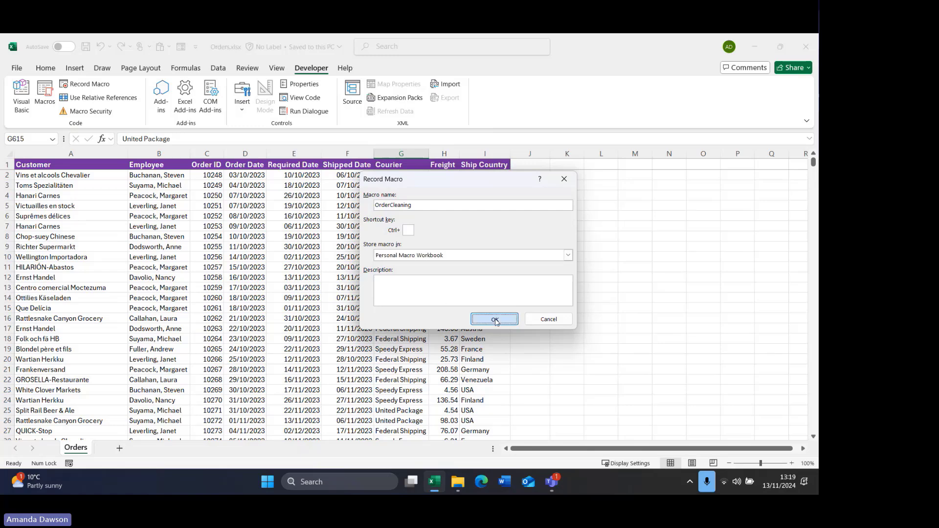
- Delete the Employee, Courier, Freight and Ship Country columns from the Orders worksheet
{"action": "left_click", "coordinate": [157, 154]}
{"action": "right_click", "coordinate": [157, 154]}
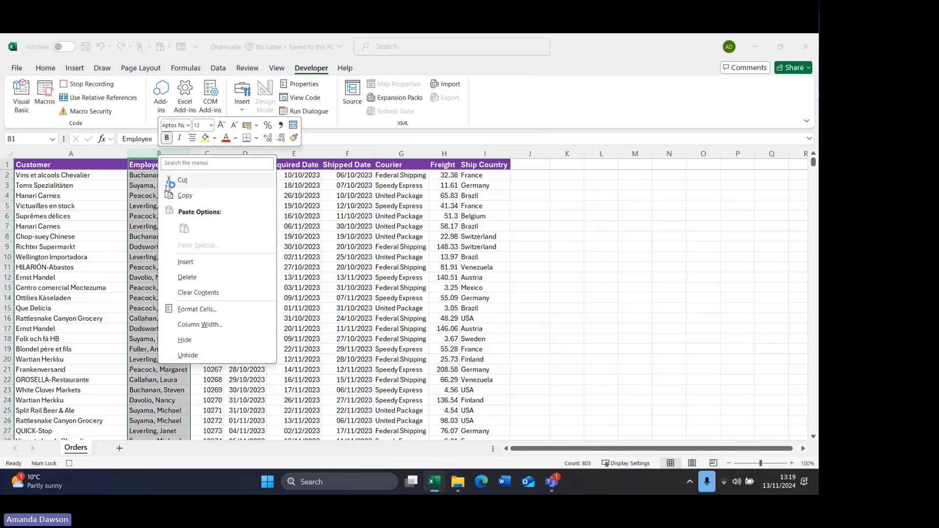
{"action": "left_click", "coordinate": [188, 277]}
{"action": "left_click_drag", "start_coordinate": [331, 156], "coordinate": [410, 155]}
{"action": "right_click", "coordinate": [410, 156]}
{"action": "left_click", "coordinate": [433, 280]}
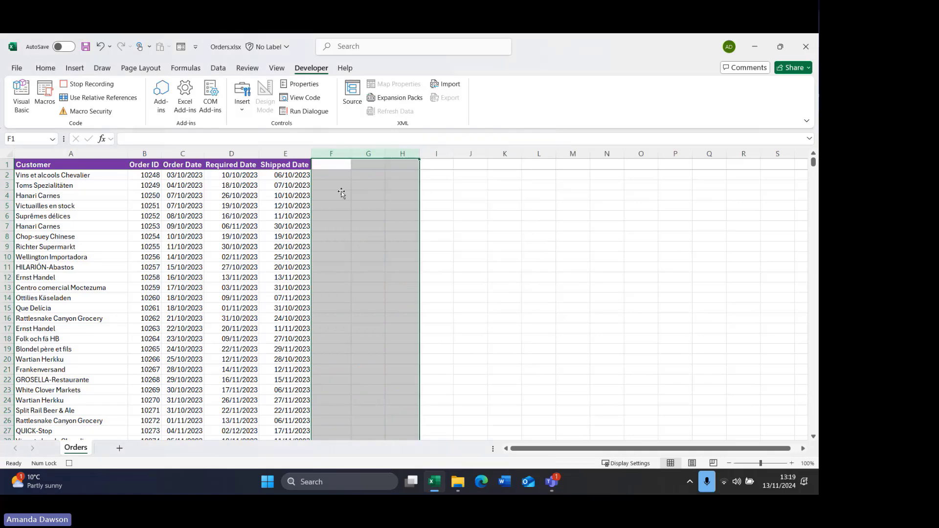
- Add the column heading "Late?" in cell F1, beside Shipped Date
{"action": "left_click", "coordinate": [334, 164]}
{"action": "type", "text": "L"}
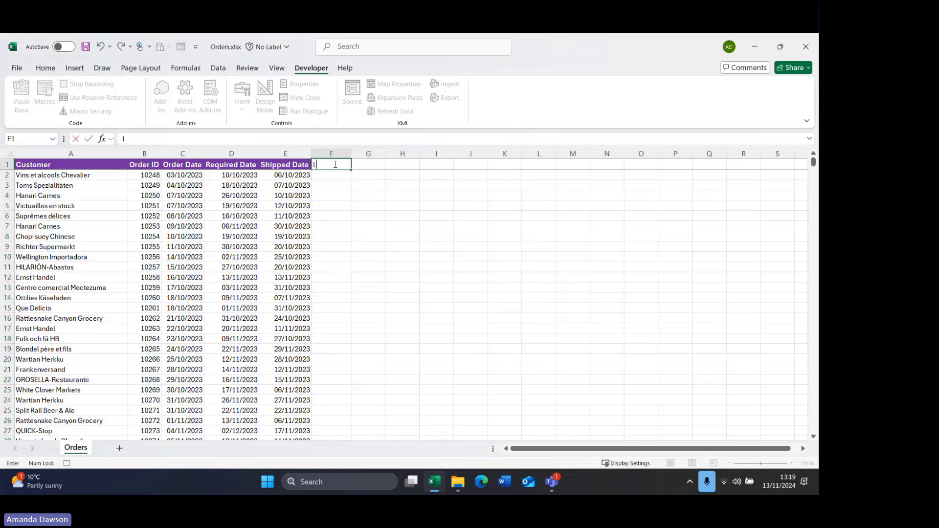
{"action": "type", "text": "ate?"}
{"action": "key", "text": "Return"}
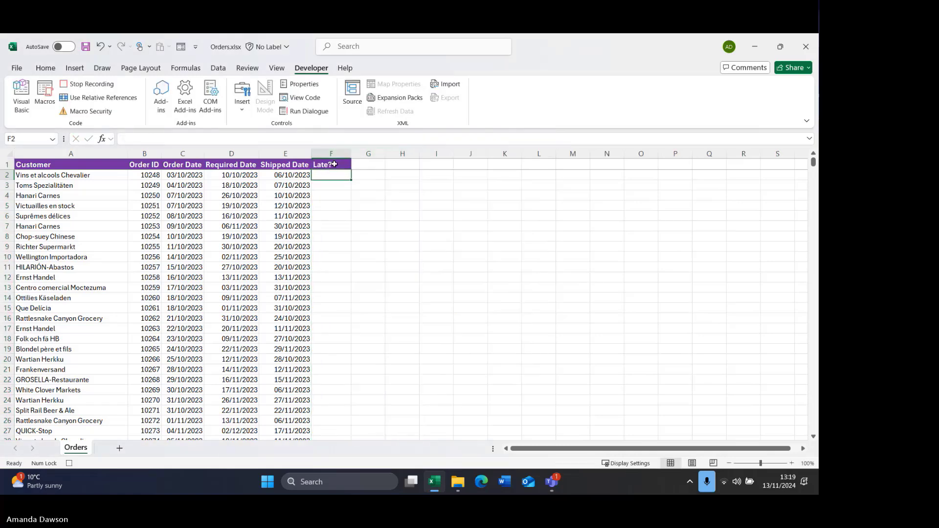
- Enter =IF(E2="","",IF(E2>D2,"Late","")) in cell F2 and fill it down the whole Late? column
{"action": "type", "text": "=if("}
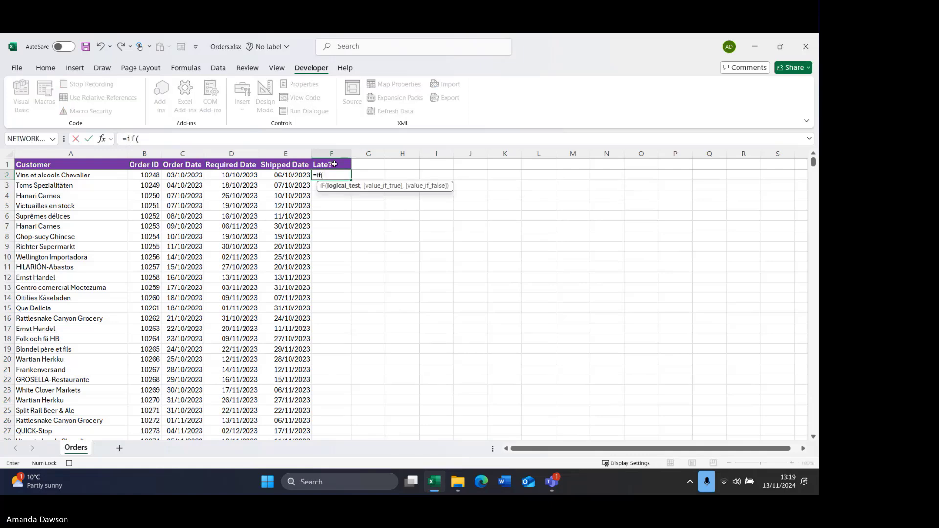
{"action": "left_click", "coordinate": [282, 175]}
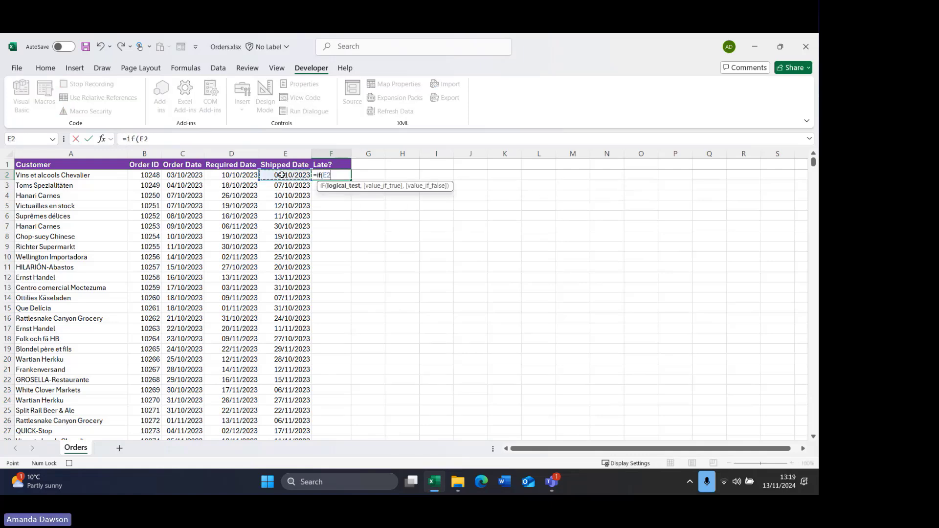
{"action": "type", "text": "=\"\",\""}
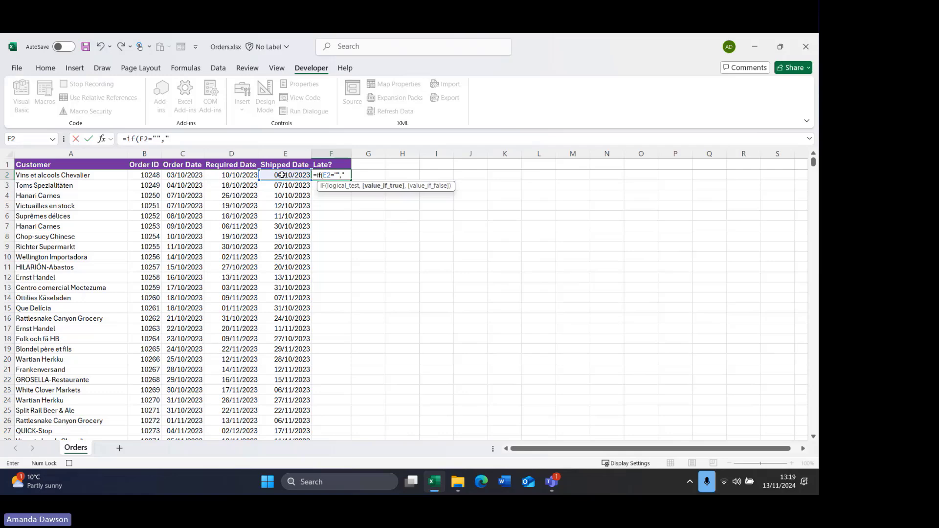
{"action": "type", "text": "\",if"}
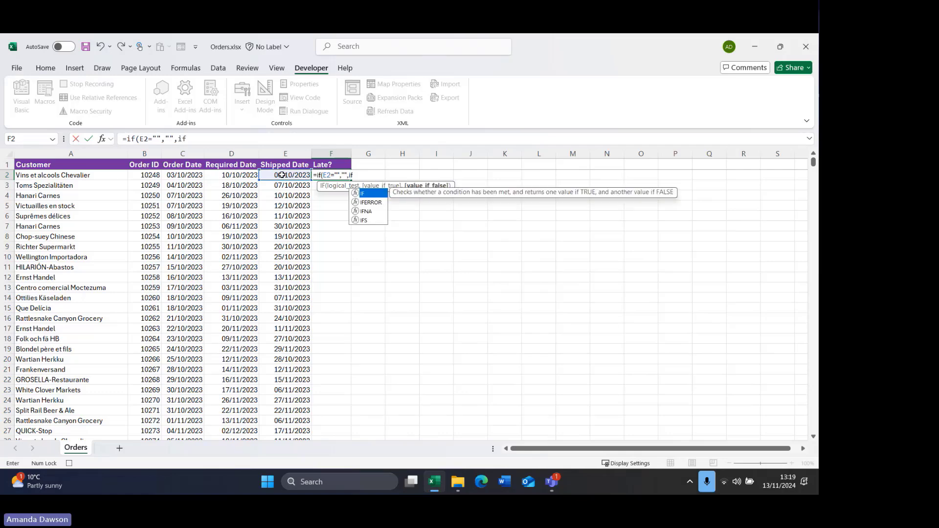
{"action": "type", "text": "("}
{"action": "left_click", "coordinate": [281, 175]}
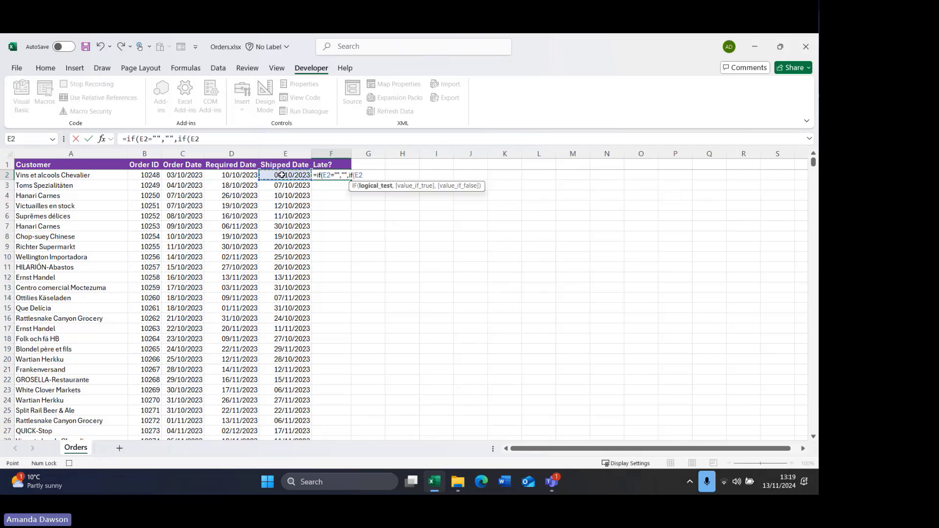
{"action": "type", "text": ">"}
{"action": "left_click", "coordinate": [246, 175]}
{"action": "type", "text": ","}
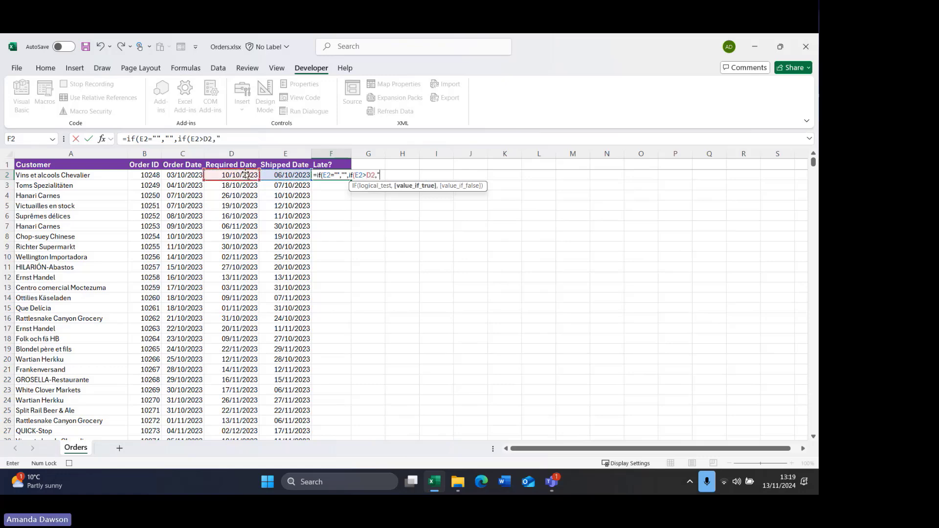
{"action": "type", "text": "\"Late\""}
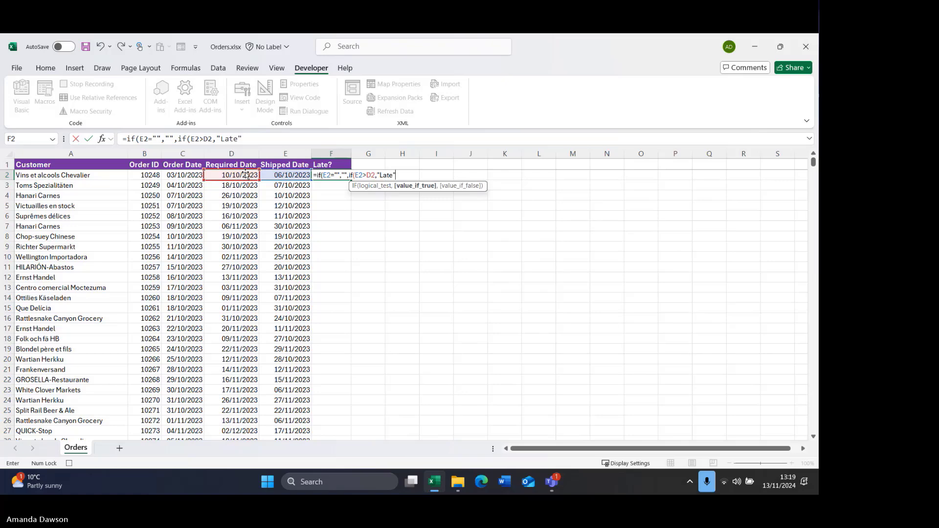
{"action": "type", "text": ",\"\""}
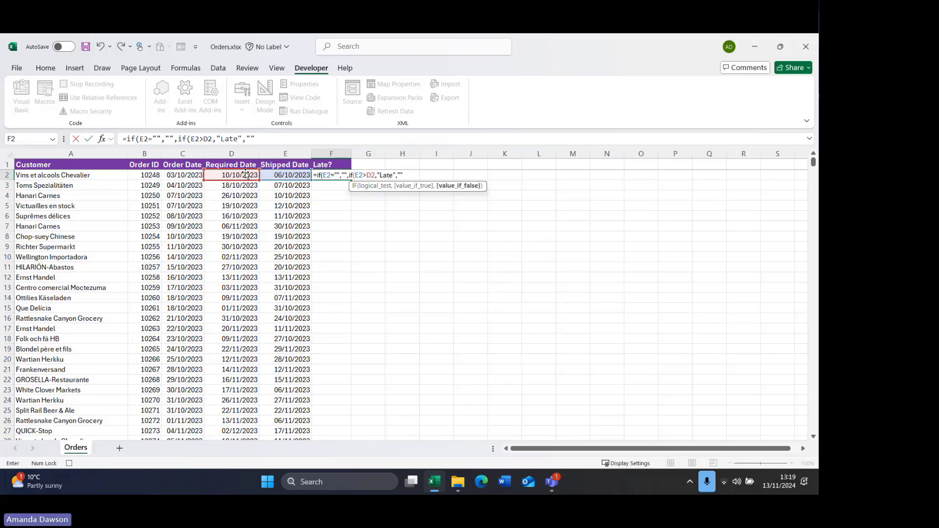
{"action": "type", "text": "))"}
{"action": "key", "text": "Return"}
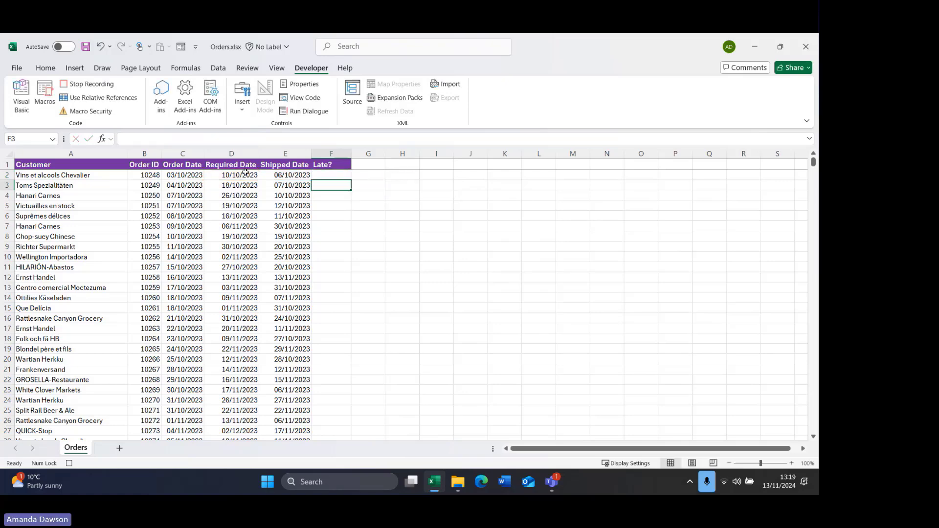
{"action": "left_click", "coordinate": [343, 177]}
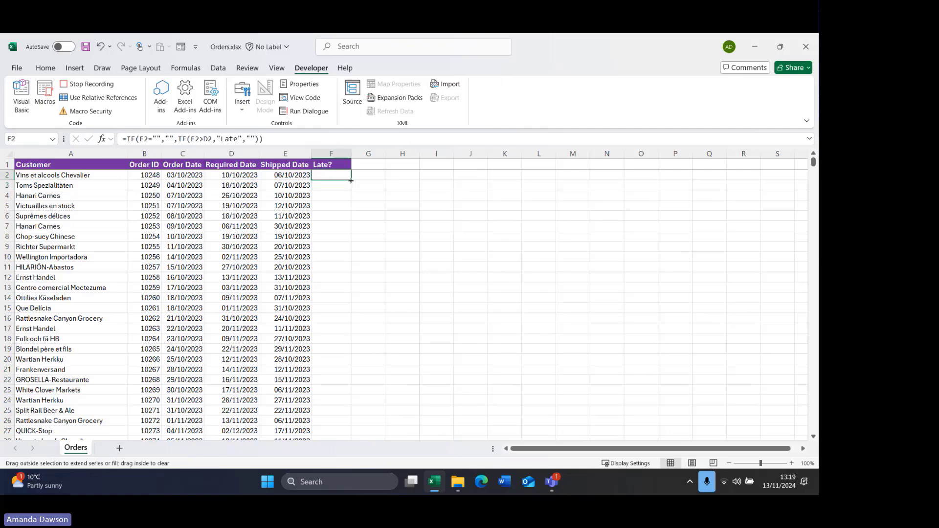
{"action": "double_click", "coordinate": [350, 181]}
- Add filters to the header row and filter the Late? column to exclude the Late entries
{"action": "left_click", "coordinate": [331, 165]}
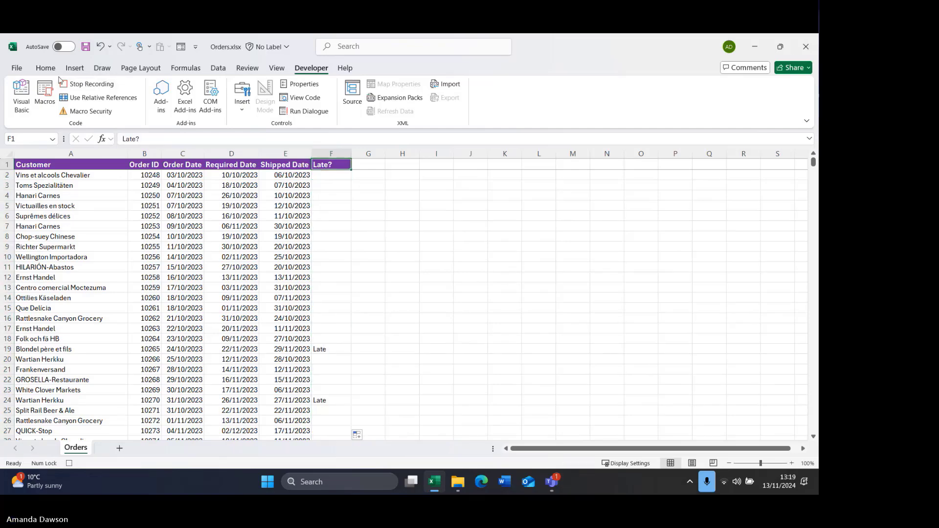
{"action": "left_click", "coordinate": [46, 67]}
{"action": "left_click", "coordinate": [641, 98]}
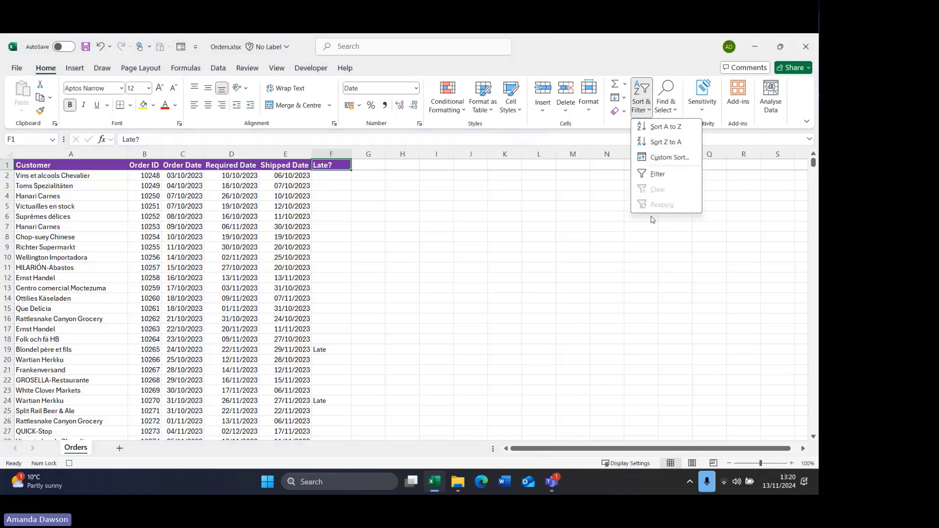
{"action": "left_click", "coordinate": [659, 174]}
{"action": "left_click", "coordinate": [346, 165]}
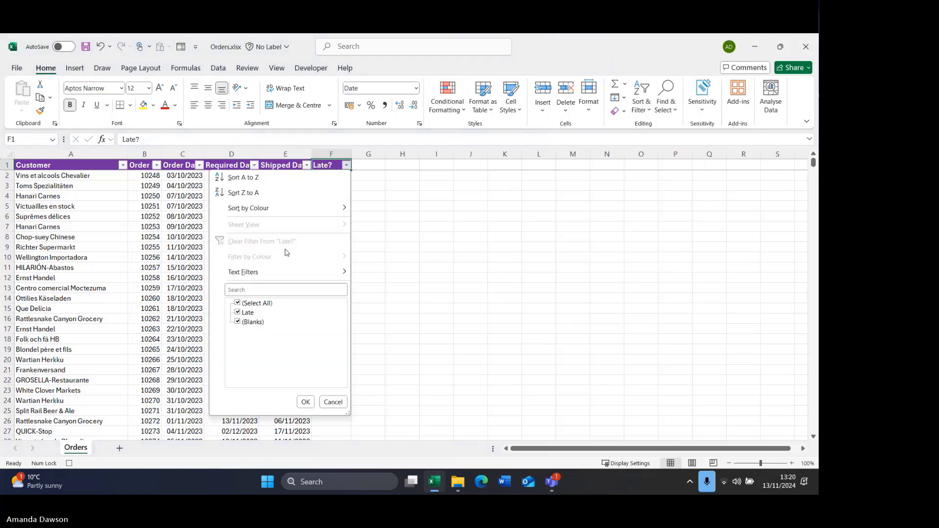
{"action": "left_click", "coordinate": [243, 313]}
{"action": "left_click", "coordinate": [308, 406]}
- Delete all the filtered order rows below the header, from row 2 to the end of the data
{"action": "left_click_drag", "start_coordinate": [331, 175], "coordinate": [81, 178]}
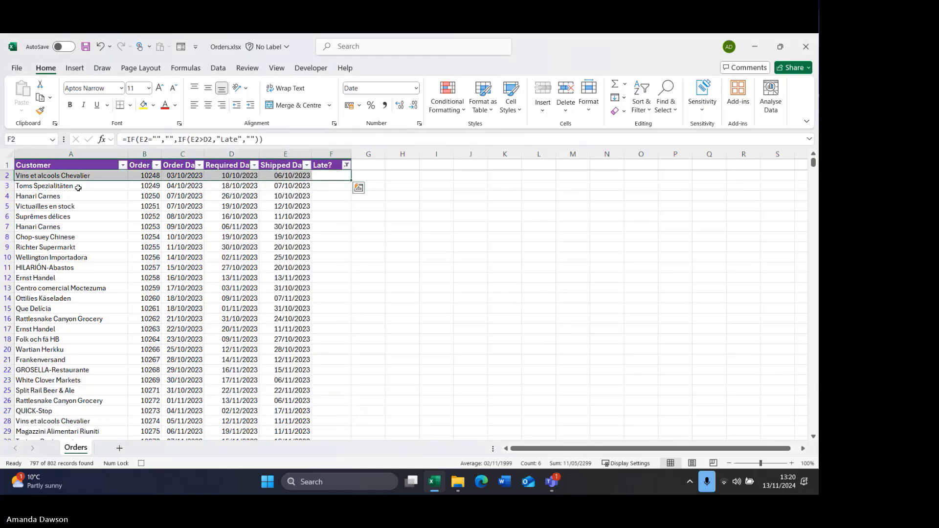
{"action": "left_click", "coordinate": [566, 103]}
{"action": "left_click", "coordinate": [582, 144]}
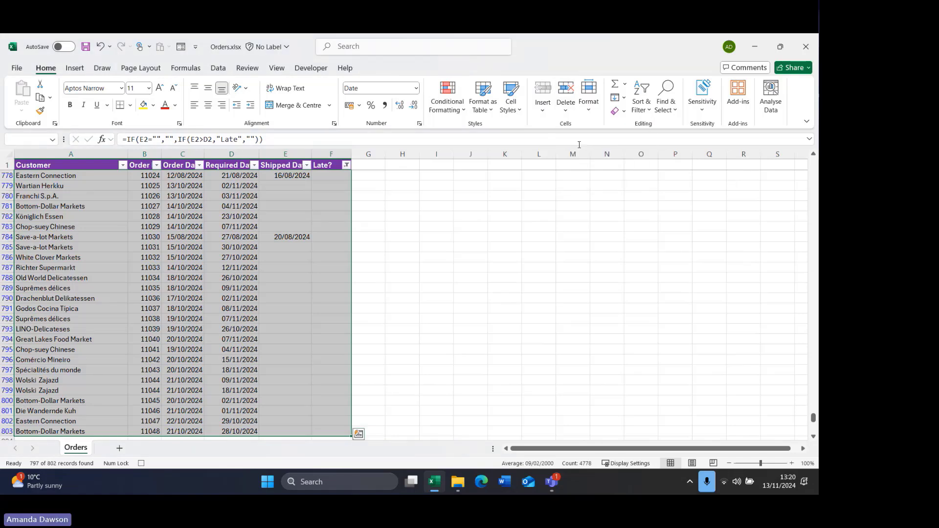
- Clear the filter from the Late? column and return to its header cell F1
{"action": "left_click", "coordinate": [328, 163]}
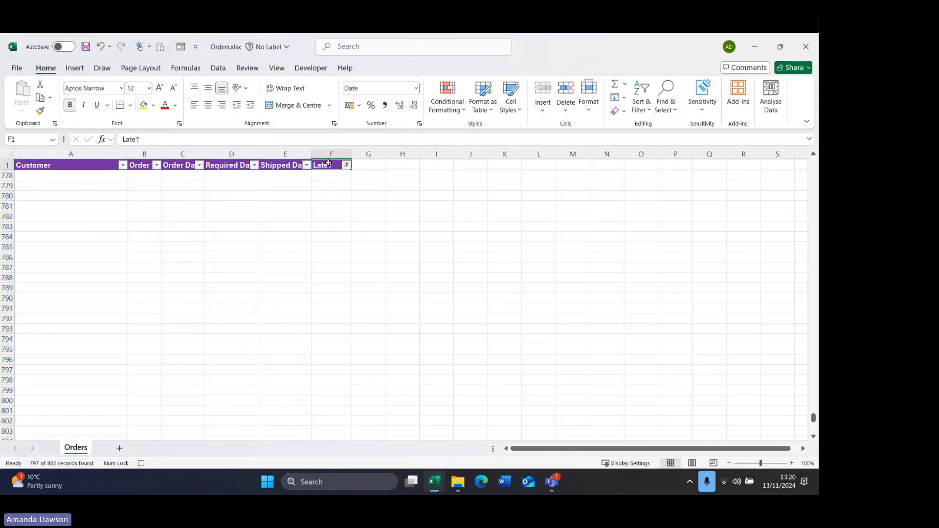
{"action": "key", "text": "Down"}
{"action": "left_click", "coordinate": [346, 165]}
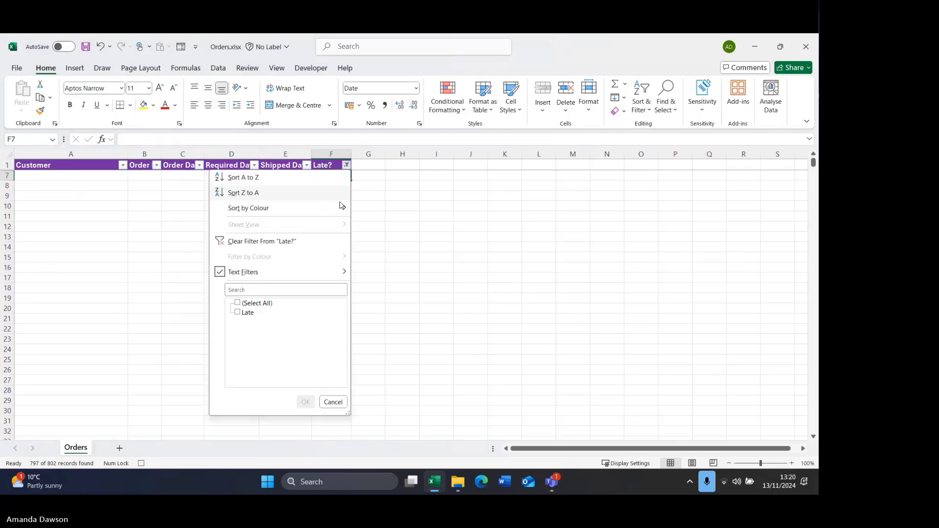
{"action": "left_click", "coordinate": [282, 241]}
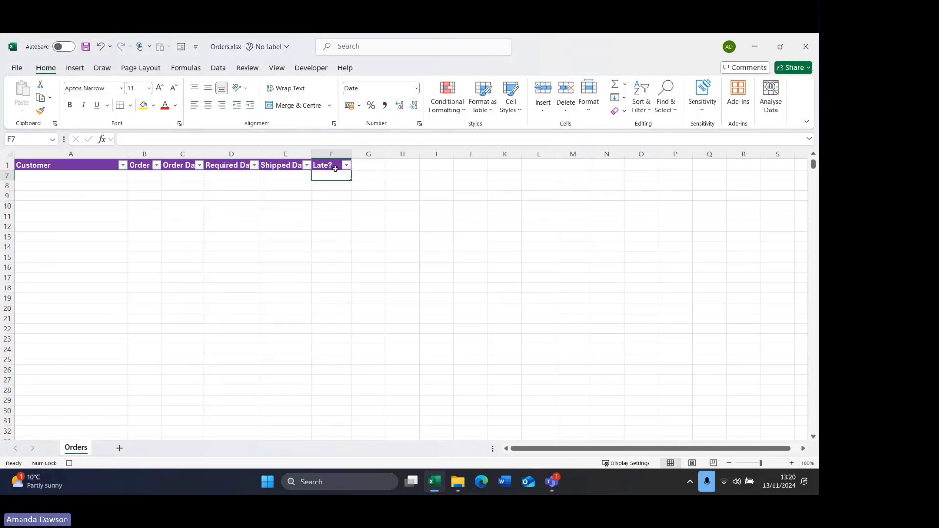
{"action": "key", "text": "ctrl+Up"}
{"action": "key", "text": "ctrl+Up"}
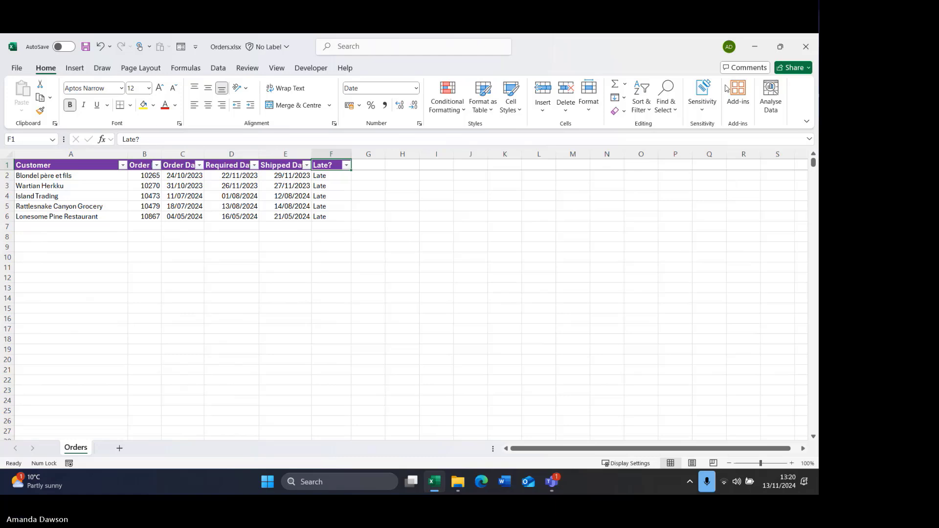
- Close Orders.xlsx without saving its changes, but save the changes to the personal macro workbook
{"action": "left_click", "coordinate": [805, 47]}
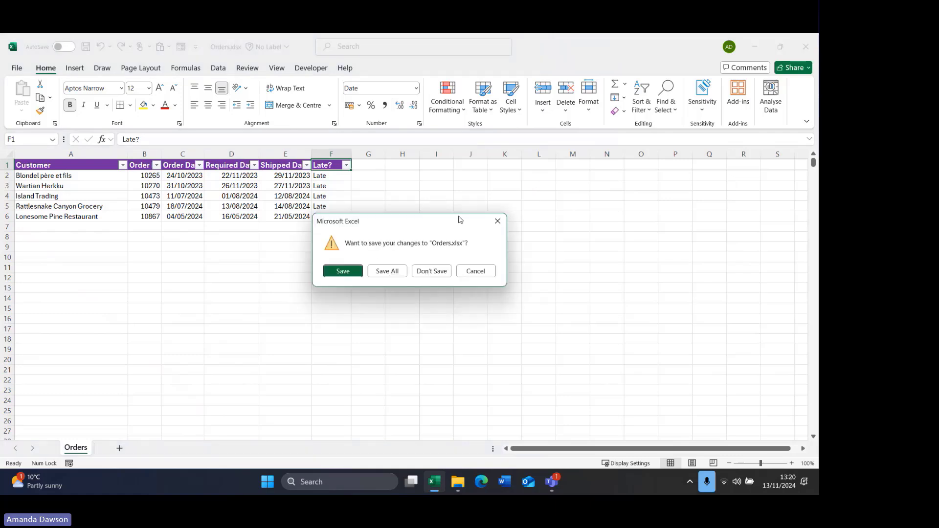
{"action": "left_click", "coordinate": [432, 272]}
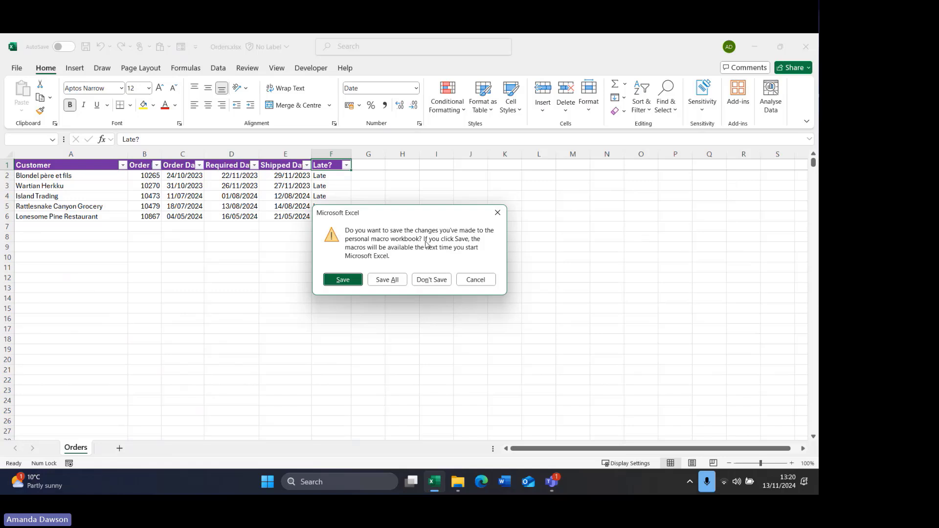
{"action": "left_click", "coordinate": [343, 280]}
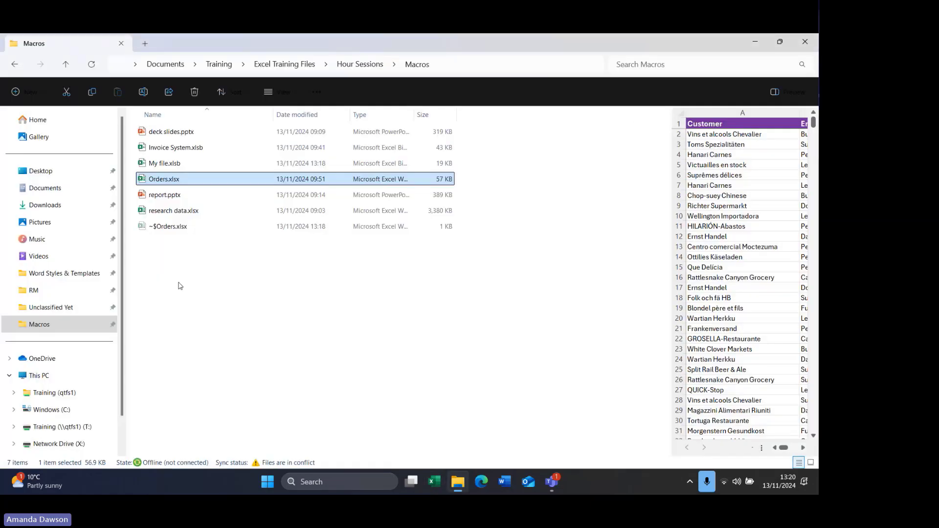
- Reopen the original Orders.xlsx from the Macros folder
{"action": "double_click", "coordinate": [180, 181]}
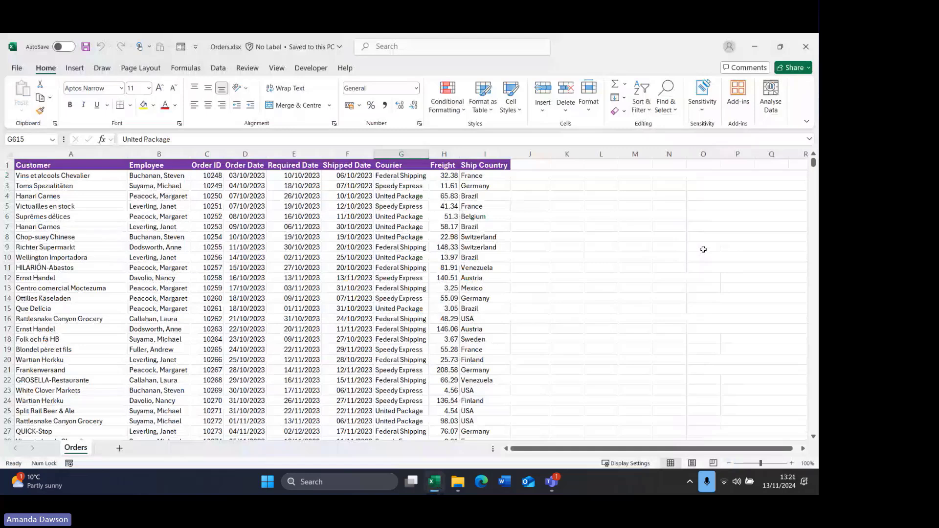
- Run the OrderCleaning macro from the Personal Macro Workbook on the Orders worksheet
{"action": "left_click", "coordinate": [276, 69]}
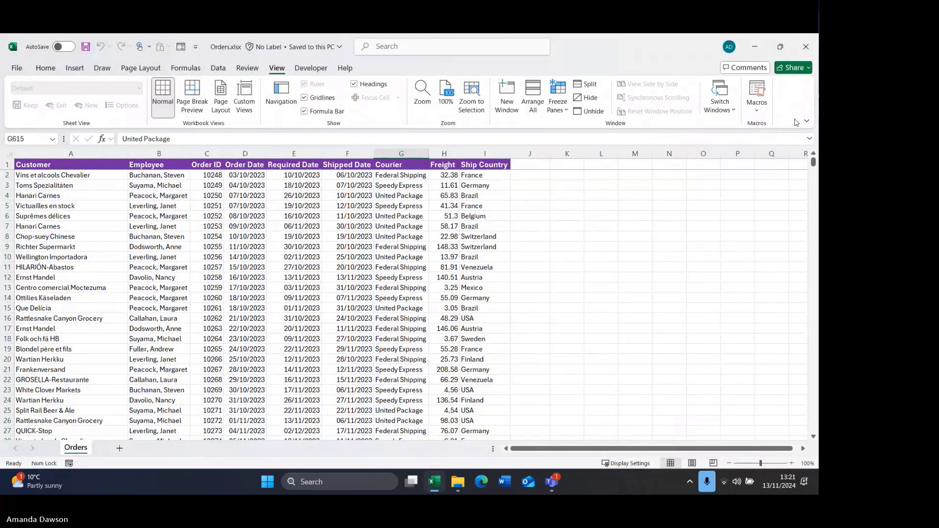
{"action": "left_click", "coordinate": [766, 115]}
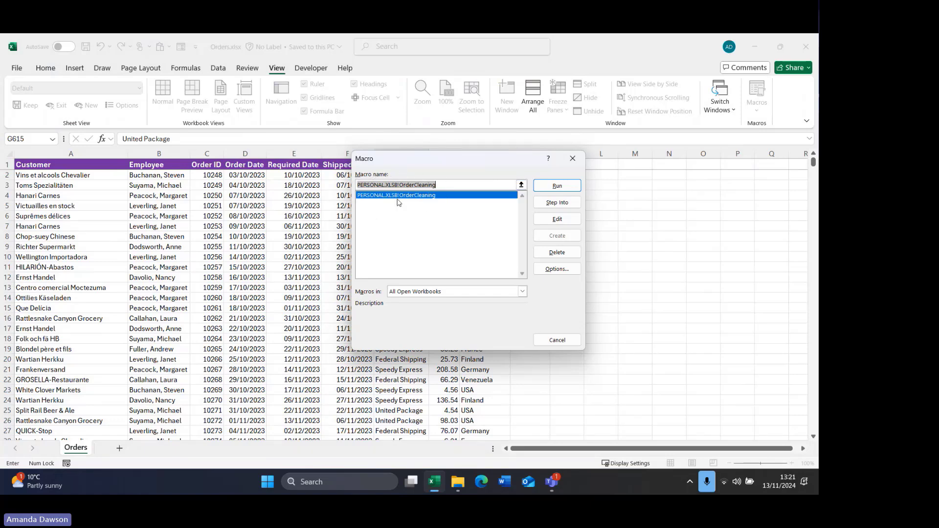
{"action": "left_click", "coordinate": [555, 185]}
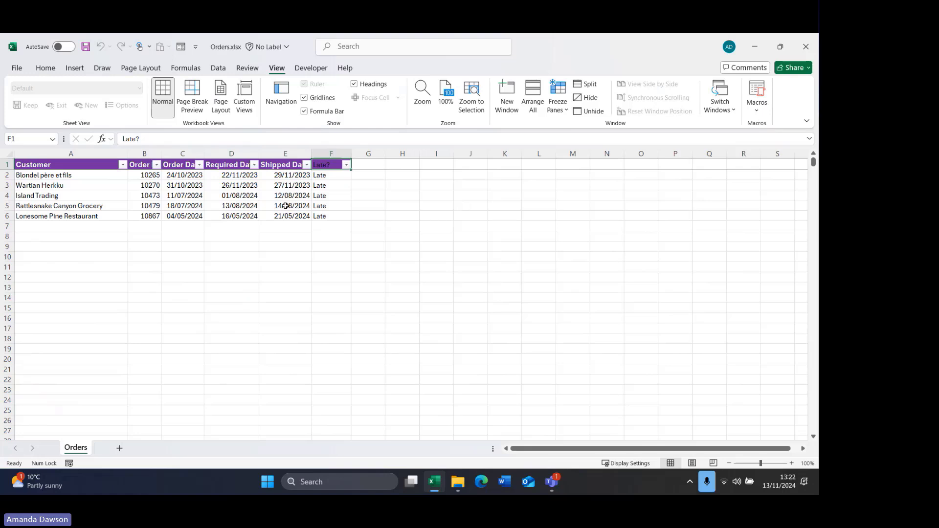
- Inspect the order rows left by the macro, including their dates and the Late? formulas in F2 and F6
{"action": "left_click", "coordinate": [231, 198]}
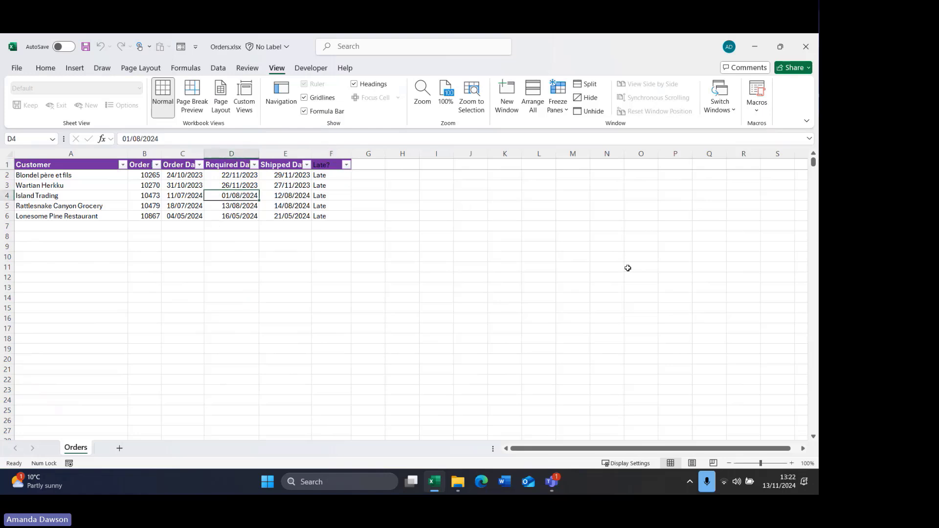
{"action": "left_click", "coordinate": [174, 177]}
{"action": "left_click", "coordinate": [63, 172]}
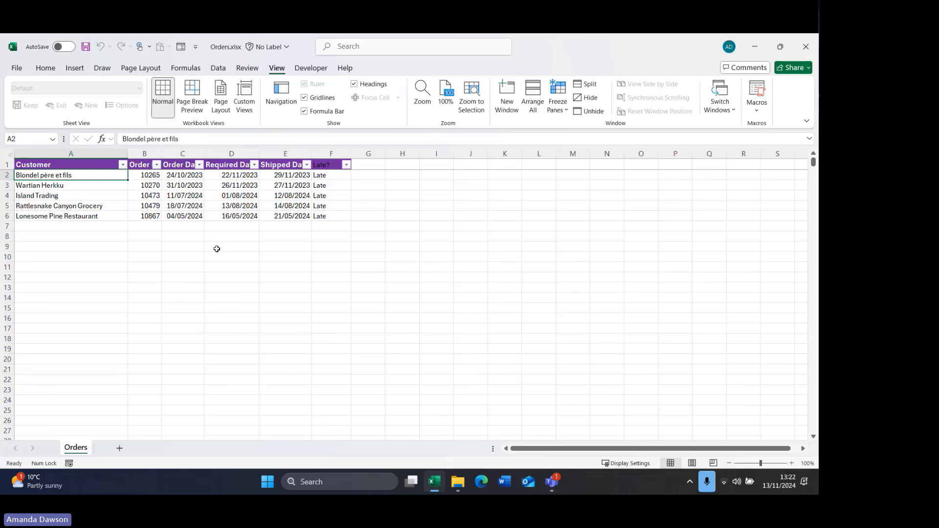
{"action": "left_click", "coordinate": [329, 176]}
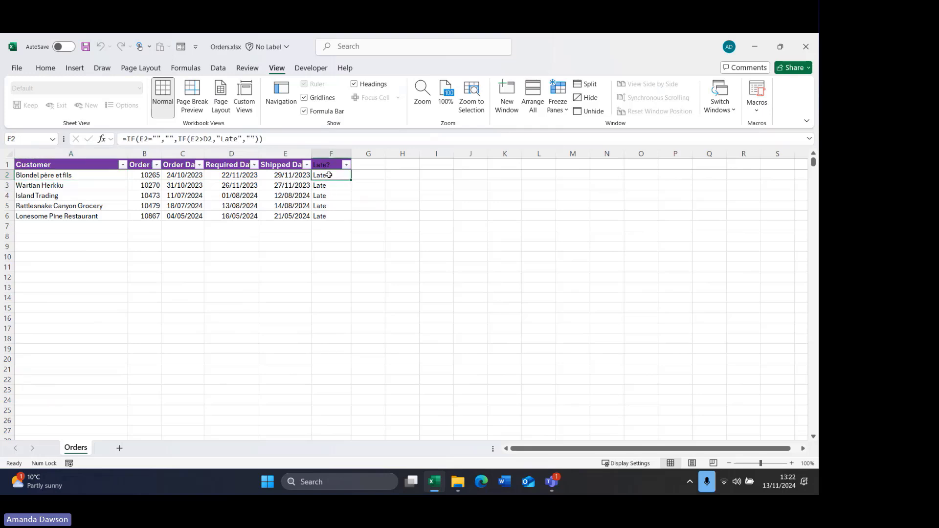
{"action": "left_click", "coordinate": [324, 216]}
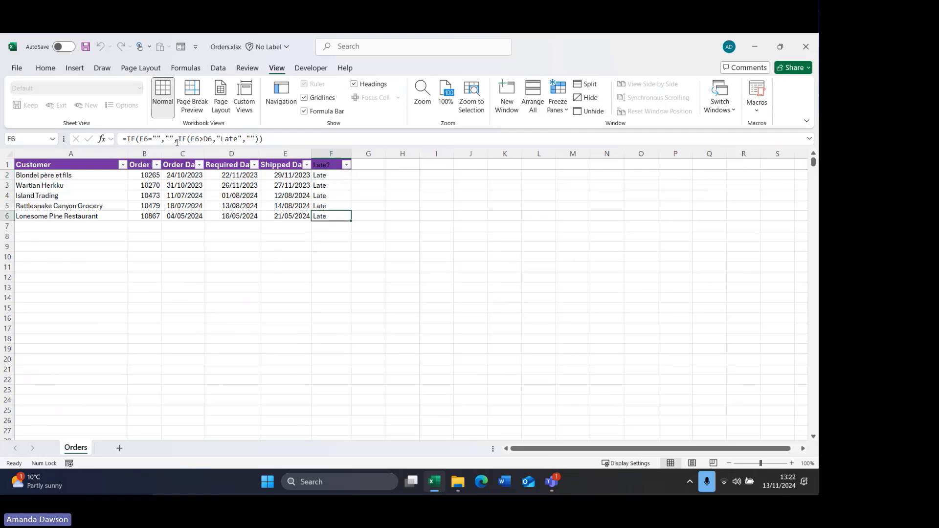
{"action": "left_click", "coordinate": [90, 176]}
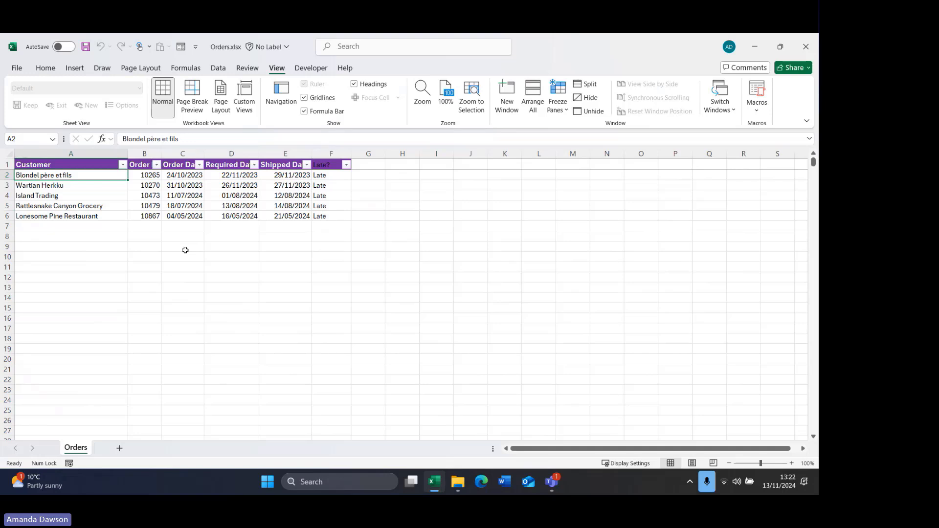
{"action": "left_click", "coordinate": [224, 206]}
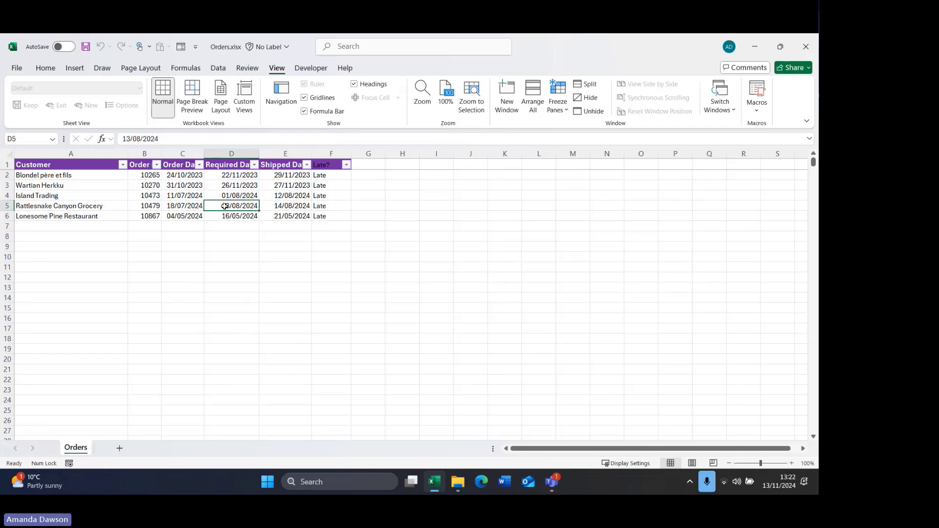
- Open the code of Module1 in the PERSONAL.XLSB project in the Visual Basic editor
{"action": "left_click", "coordinate": [307, 69]}
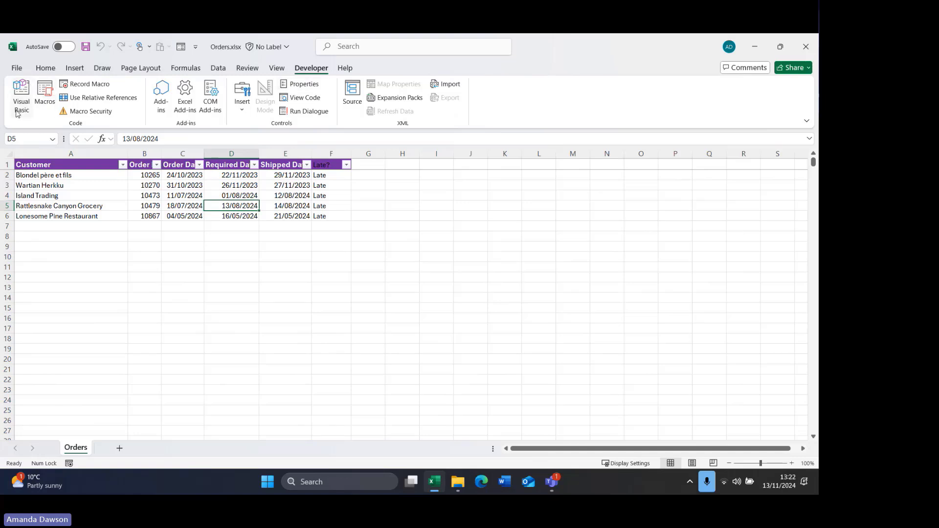
{"action": "left_click", "coordinate": [17, 113]}
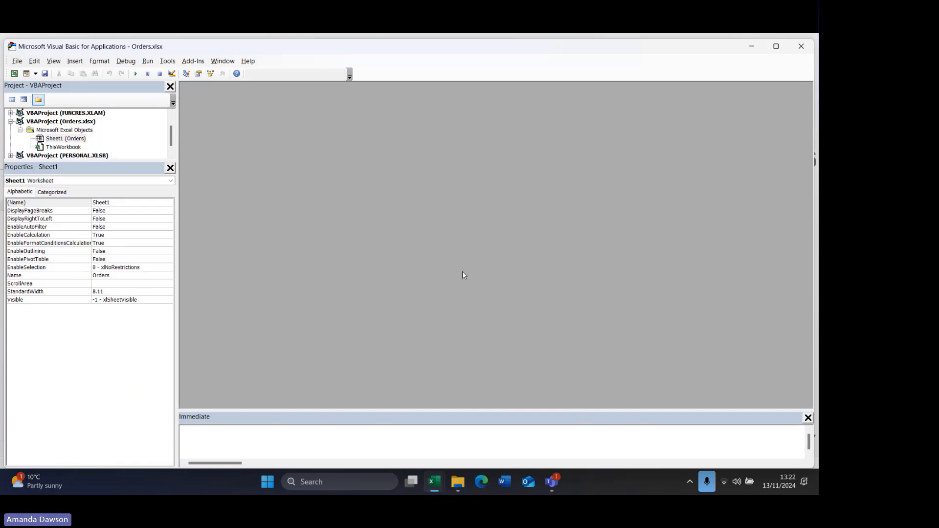
{"action": "scroll", "coordinate": [116, 152], "scroll_direction": "down", "scroll_amount": 1}
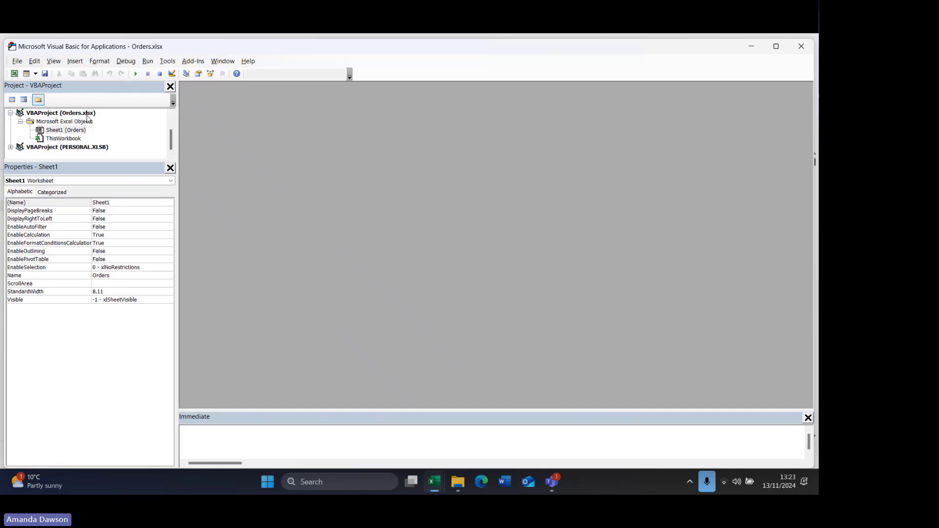
{"action": "left_click", "coordinate": [10, 147]}
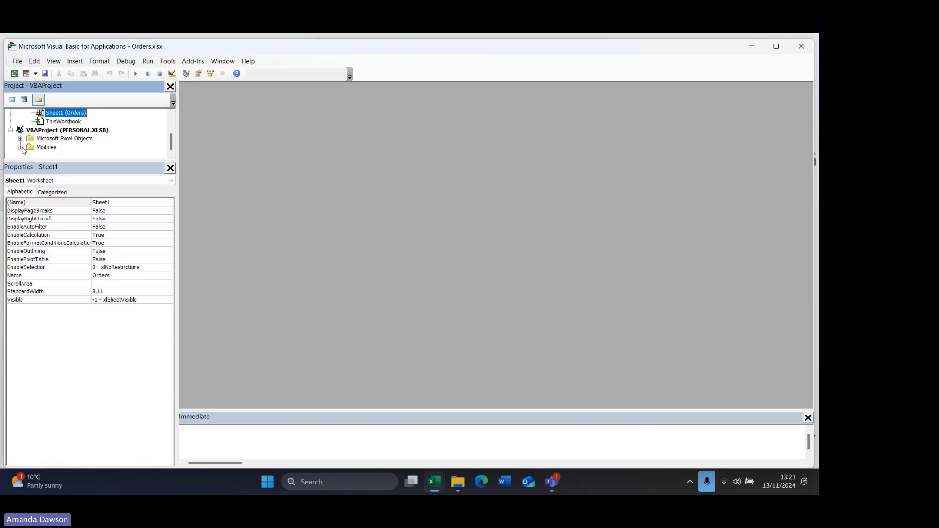
{"action": "left_click", "coordinate": [20, 147]}
{"action": "double_click", "coordinate": [58, 147]}
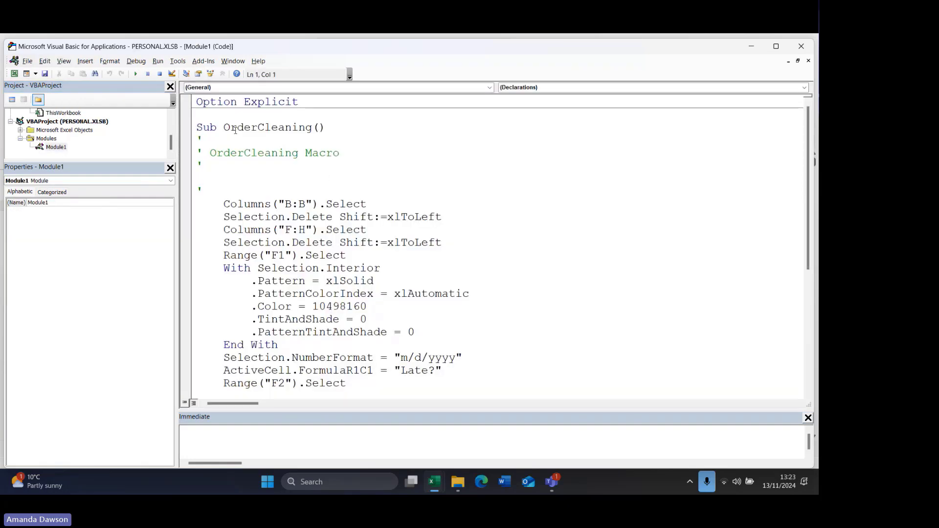
- Read through the recorded OrderCleaning code from its Sub line to End Sub, including the column deletions, and close the editor
{"action": "left_click_drag", "start_coordinate": [193, 128], "coordinate": [337, 130]}
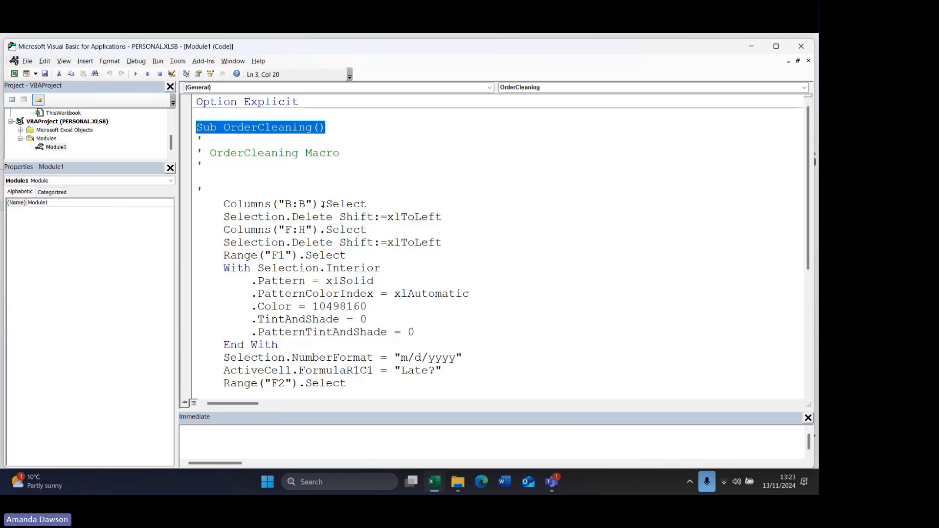
{"action": "scroll", "coordinate": [322, 205], "scroll_direction": "down", "scroll_amount": 1}
{"action": "left_click", "coordinate": [231, 165]}
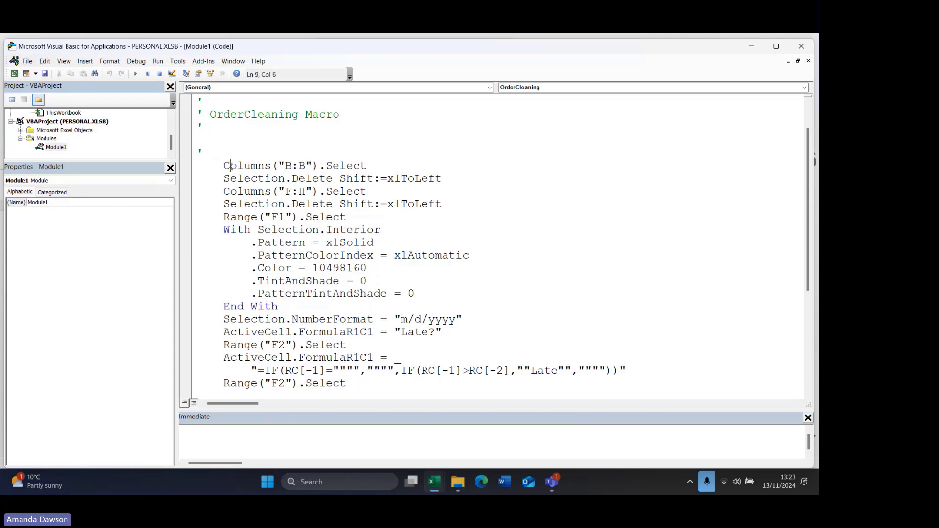
{"action": "left_click", "coordinate": [333, 166]}
{"action": "left_click", "coordinate": [393, 177]}
{"action": "double_click", "coordinate": [301, 191]}
{"action": "left_click", "coordinate": [294, 217]}
{"action": "scroll", "coordinate": [322, 243], "scroll_direction": "down", "scroll_amount": 4}
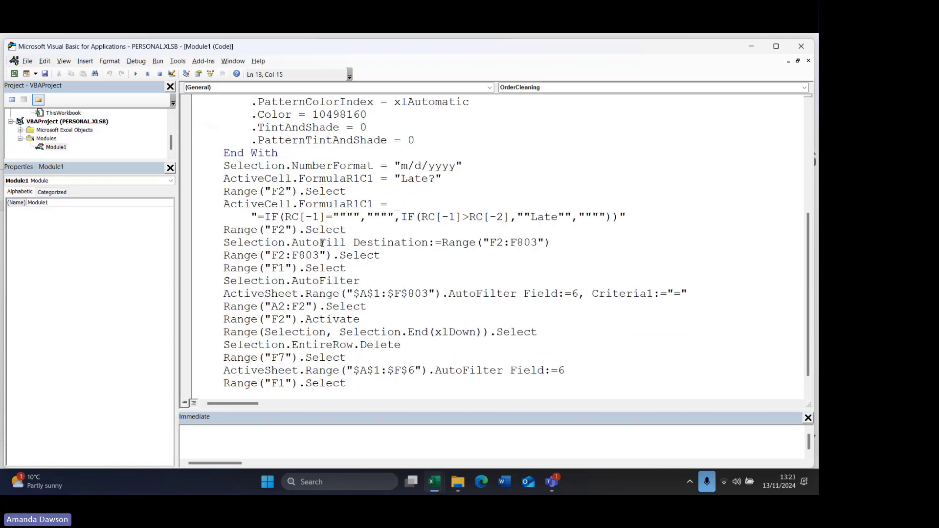
{"action": "scroll", "coordinate": [322, 243], "scroll_direction": "down", "scroll_amount": 1}
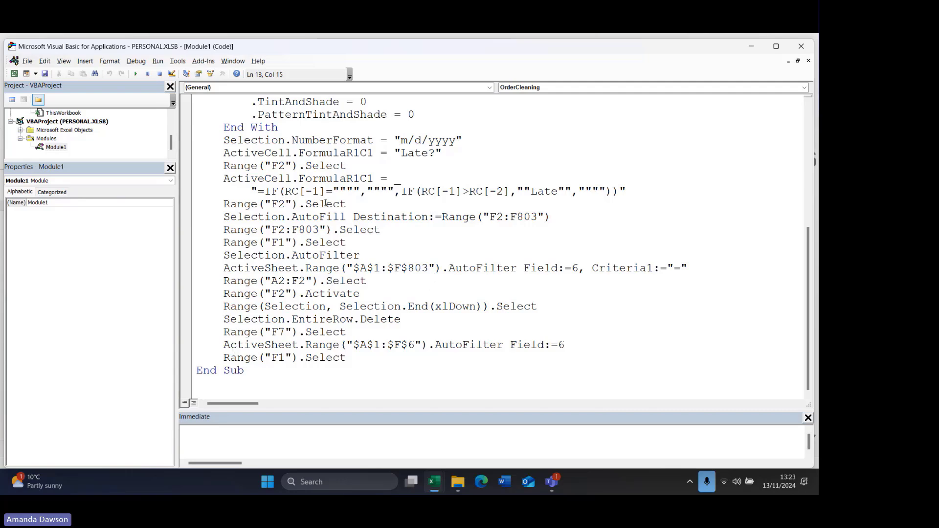
{"action": "left_click", "coordinate": [800, 46]}
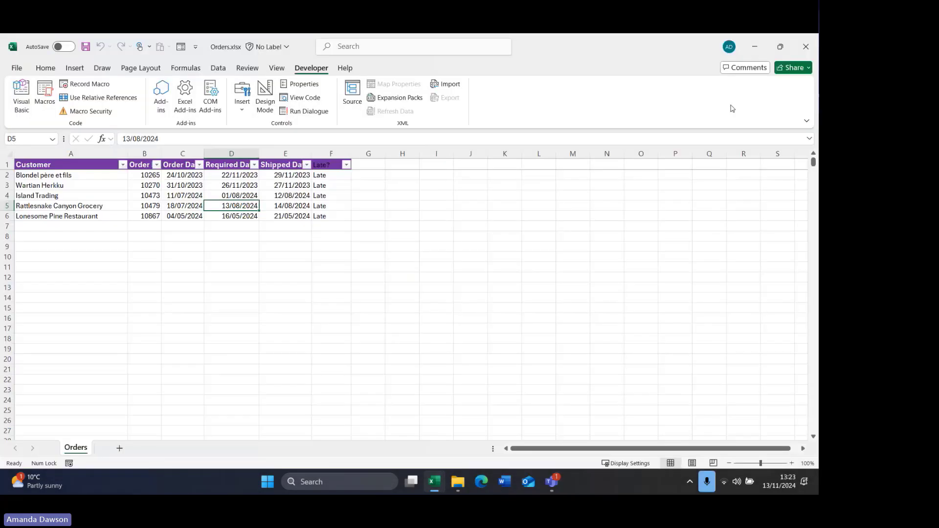
{"action": "left_click", "coordinate": [80, 188]}
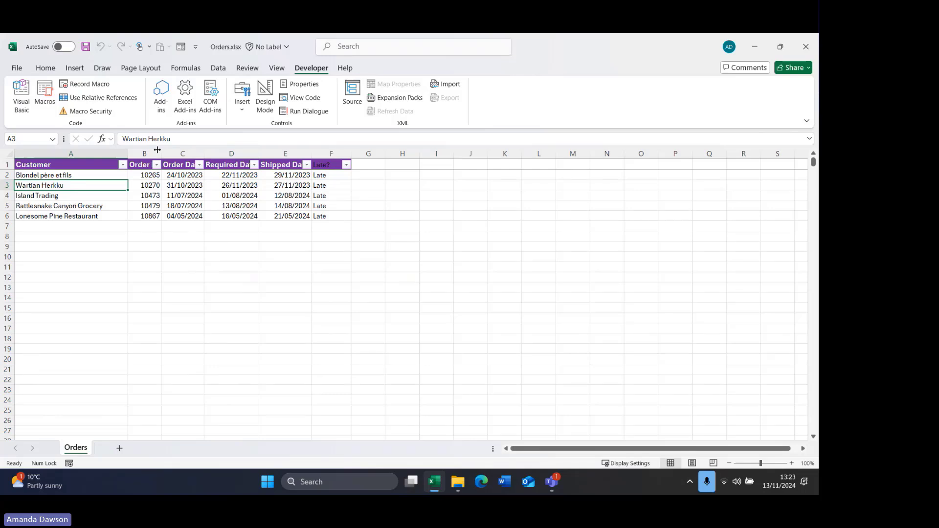
{"action": "left_click", "coordinate": [54, 176]}
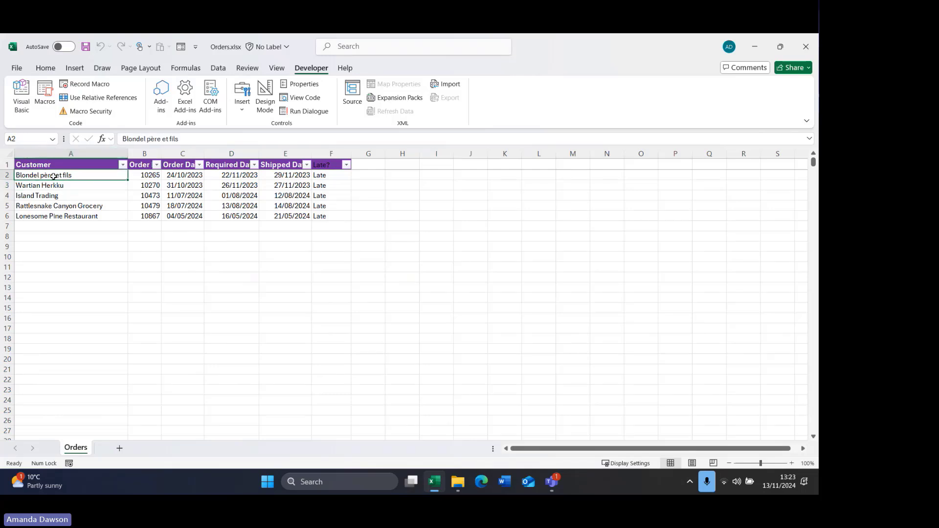
{"action": "left_click", "coordinate": [329, 218]}
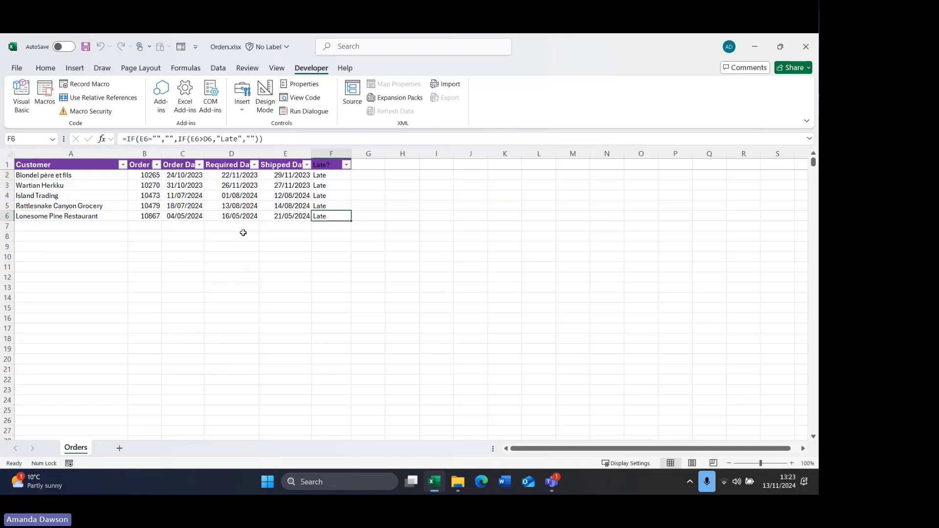
{"action": "left_click", "coordinate": [83, 175]}
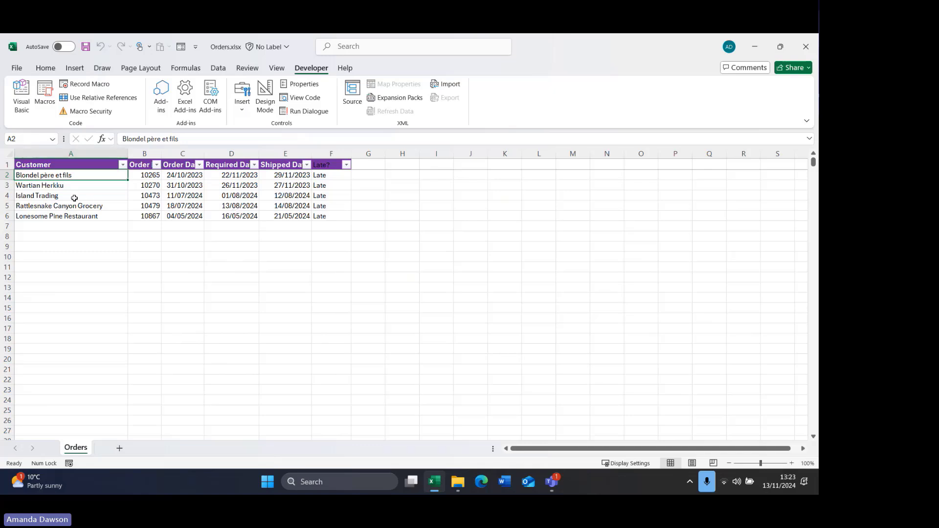
- Copy the whole OrderCleaning procedure from Module1 of PERSONAL.XLSB in the Visual Basic editor, and close the editor
{"action": "left_click", "coordinate": [28, 117]}
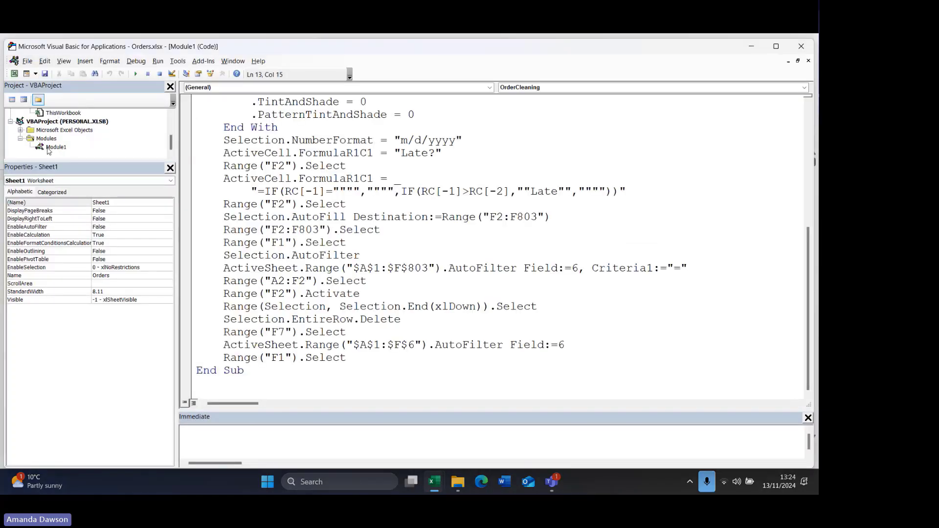
{"action": "left_click", "coordinate": [55, 147]}
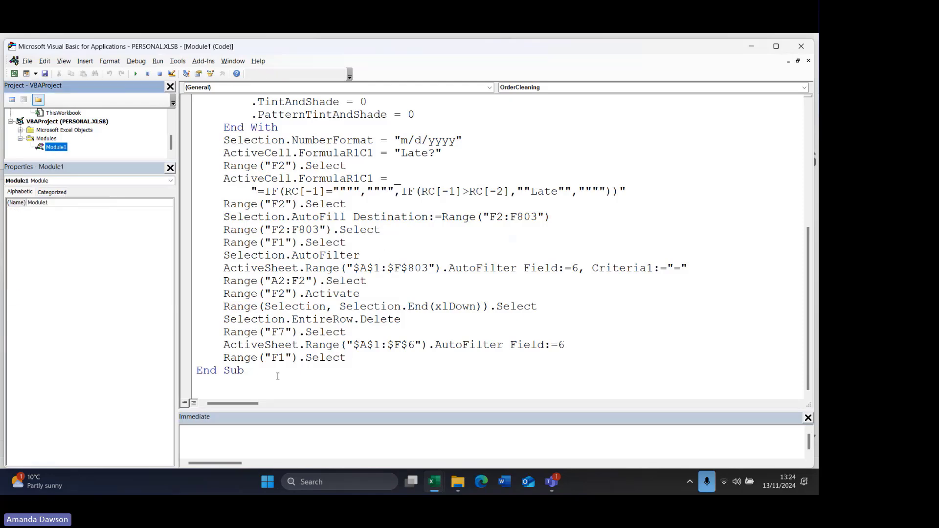
{"action": "left_click_drag", "start_coordinate": [248, 373], "coordinate": [172, 127]}
{"action": "left_click", "coordinate": [244, 371]}
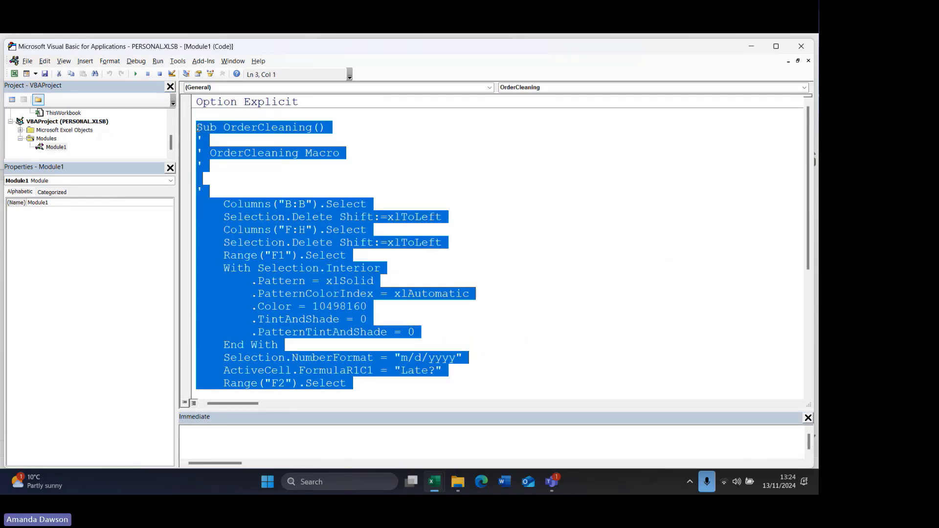
{"action": "scroll", "coordinate": [312, 211], "scroll_direction": "down", "scroll_amount": 6}
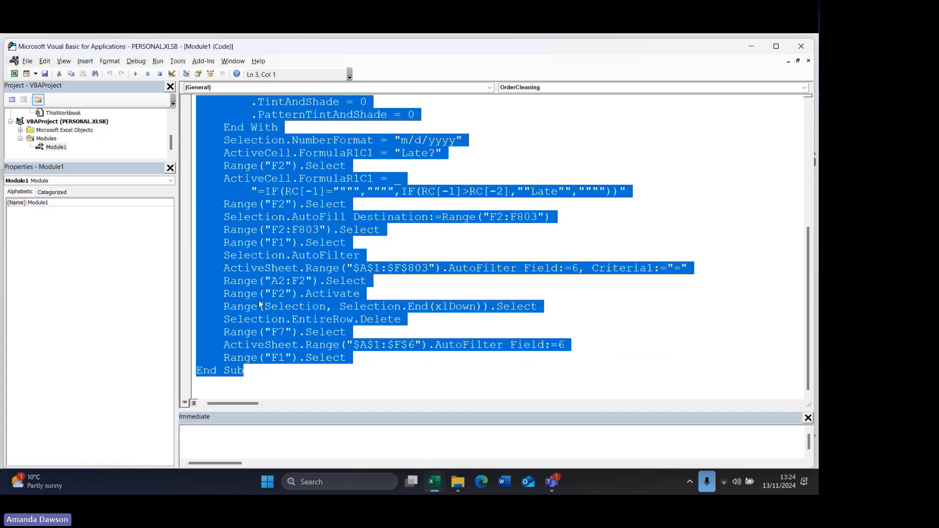
{"action": "right_click", "coordinate": [259, 302]}
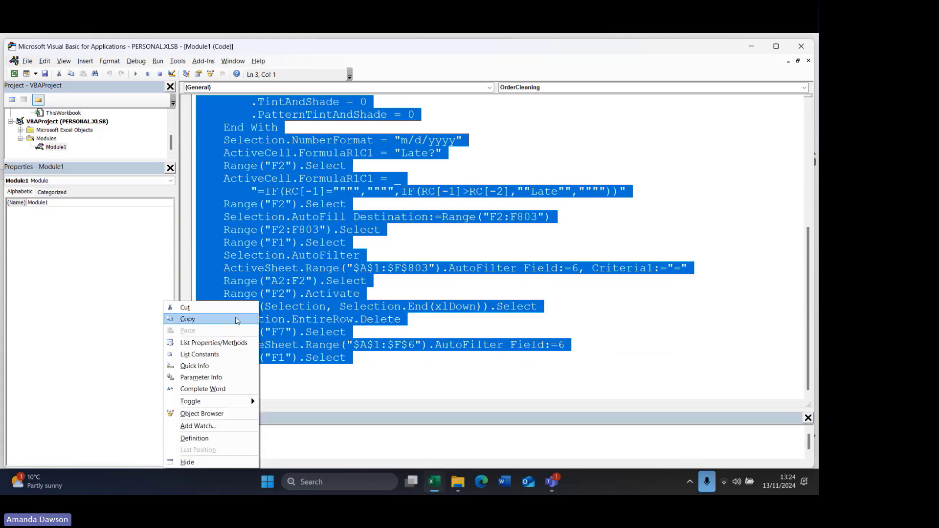
{"action": "left_click", "coordinate": [237, 319]}
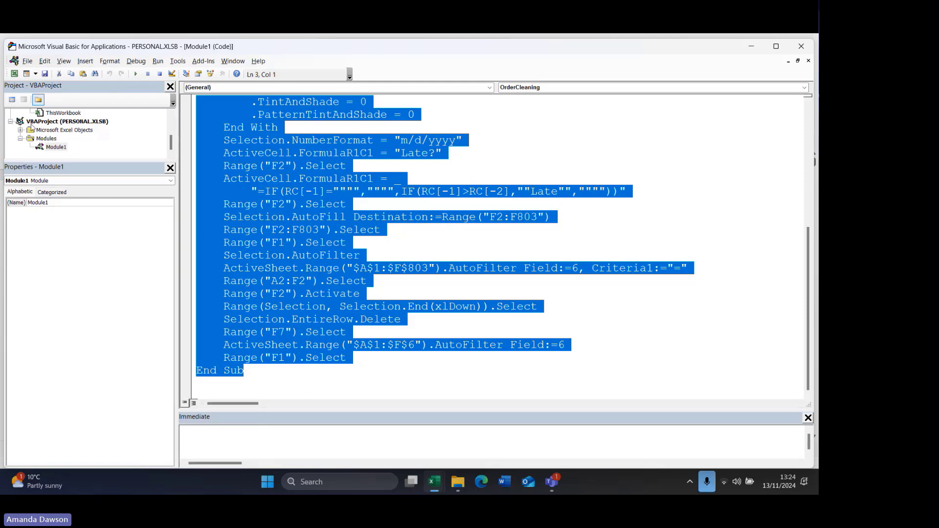
{"action": "left_click", "coordinate": [57, 147]}
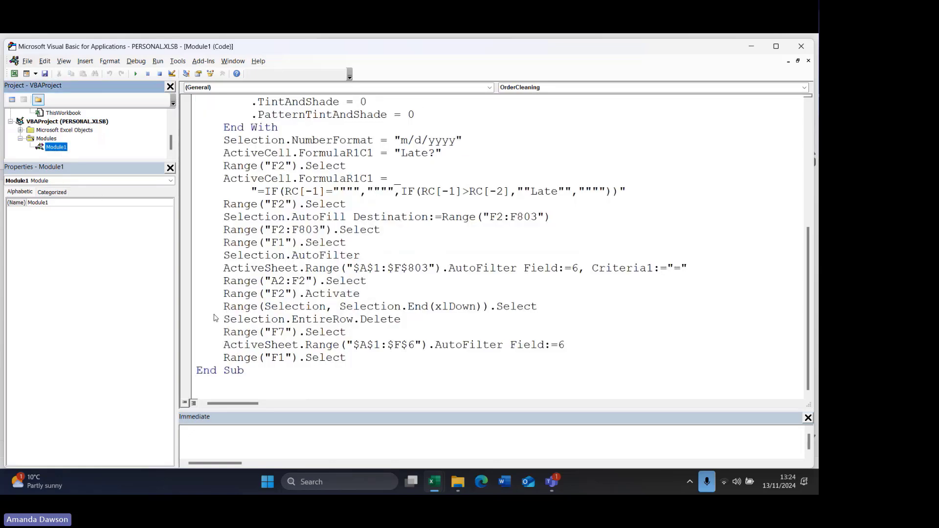
{"action": "left_click", "coordinate": [204, 386]}
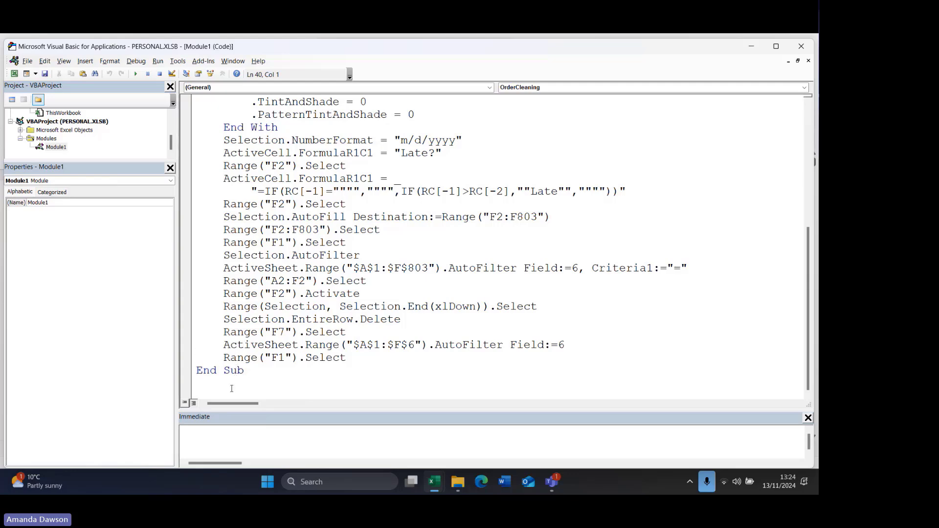
{"action": "left_click", "coordinate": [808, 48]}
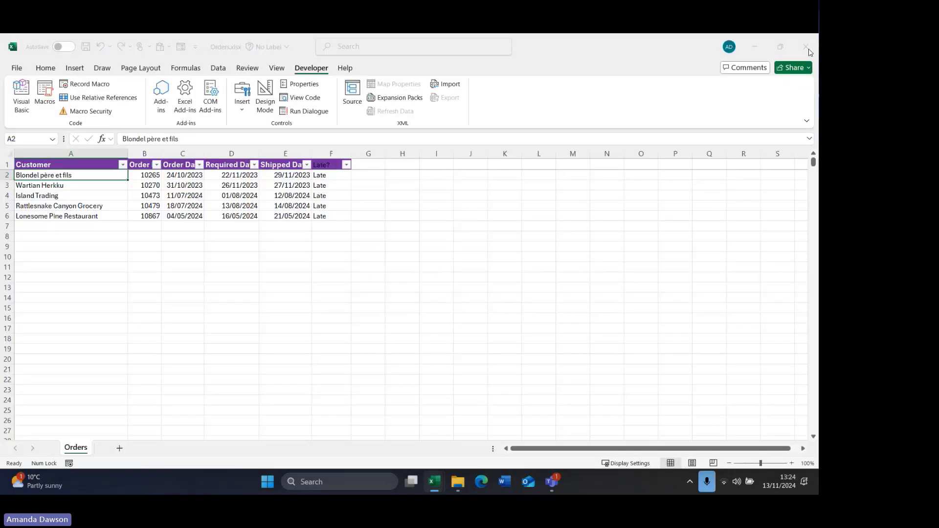
- Close Orders.xlsx without saving its changes and switch to the Macros folder in File Explorer
{"action": "left_click", "coordinate": [76, 191]}
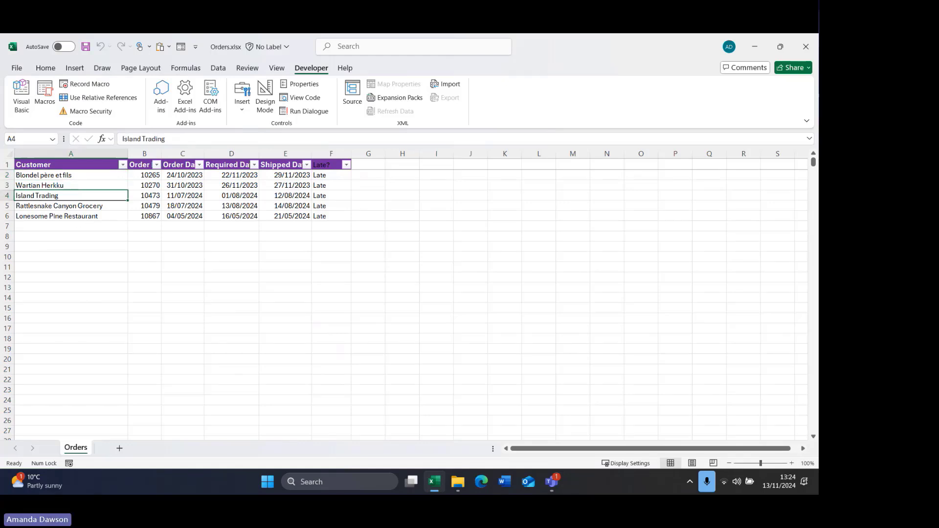
{"action": "left_click", "coordinate": [805, 47]}
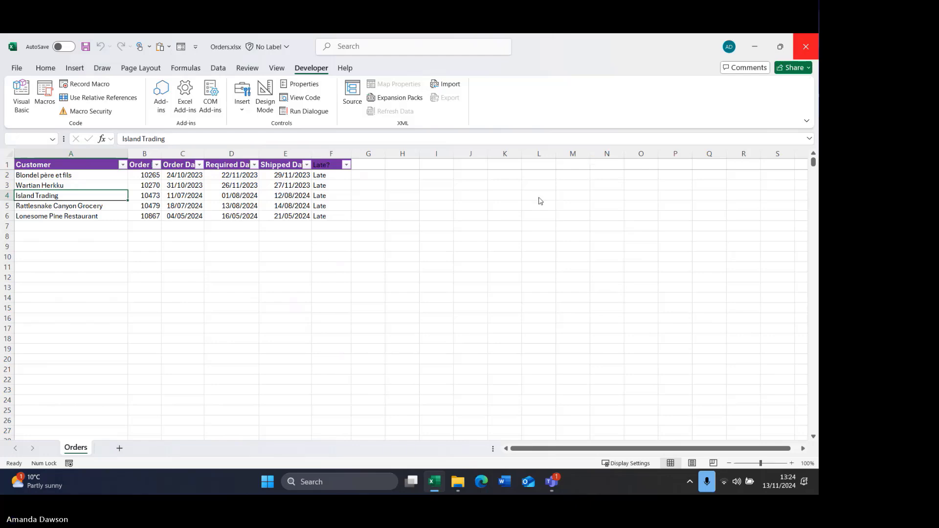
{"action": "left_click", "coordinate": [449, 400]}
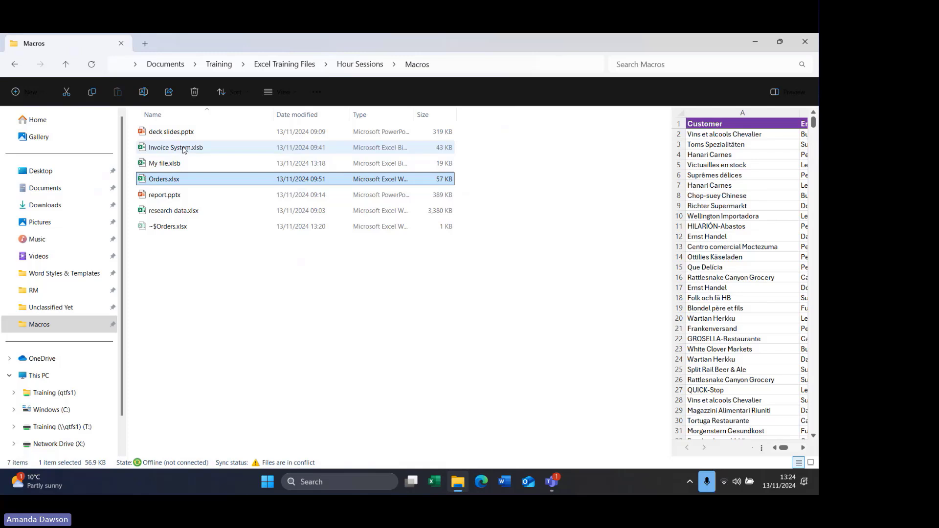
- Open Invoice System.xlsb and enter product code P0003 with a quantity of 5 on the first line of the Invoice sheet
{"action": "left_click", "coordinate": [184, 150]}
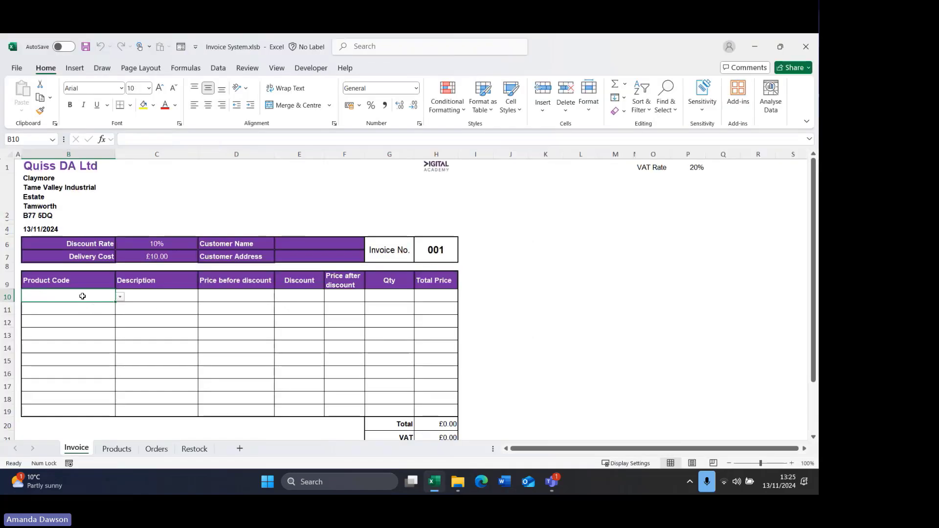
{"action": "left_click", "coordinate": [120, 298]}
{"action": "left_click", "coordinate": [74, 325]}
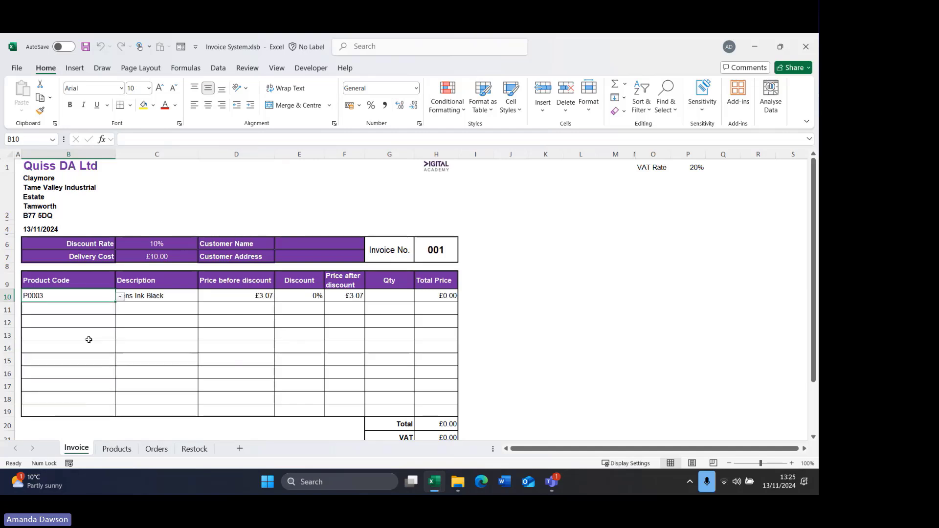
{"action": "left_click", "coordinate": [394, 293]}
{"action": "type", "text": "5"}
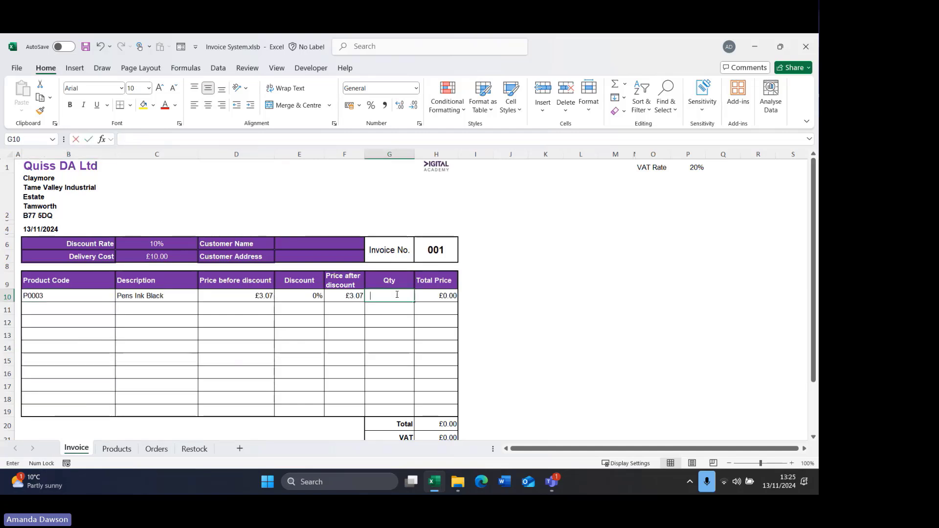
{"action": "left_click", "coordinate": [447, 301]}
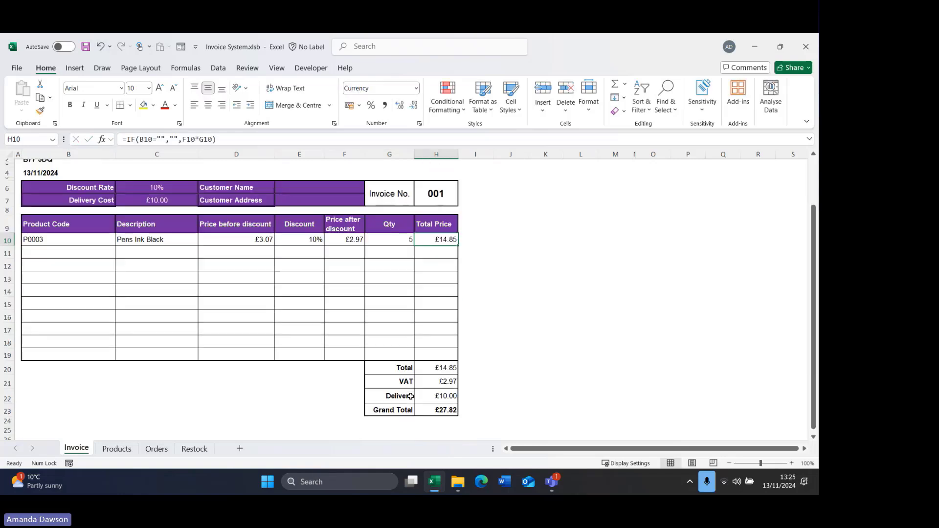
- Examine the Invoice sheet's totals, customer name field, invoice number and product lines in B10:H19
{"action": "scroll", "coordinate": [410, 391], "scroll_direction": "down", "scroll_amount": 2}
{"action": "scroll", "coordinate": [451, 330], "scroll_direction": "up", "scroll_amount": 2}
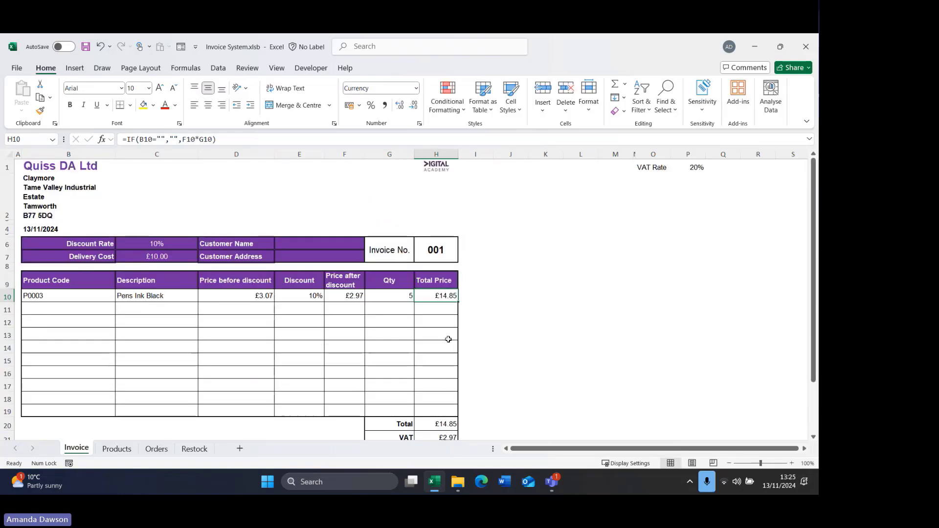
{"action": "left_click", "coordinate": [303, 243]}
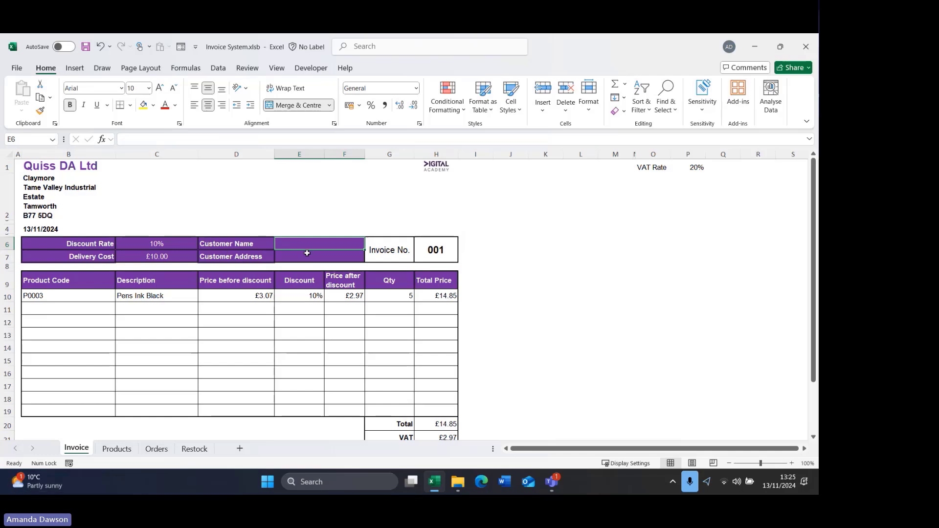
{"action": "left_click", "coordinate": [443, 246]}
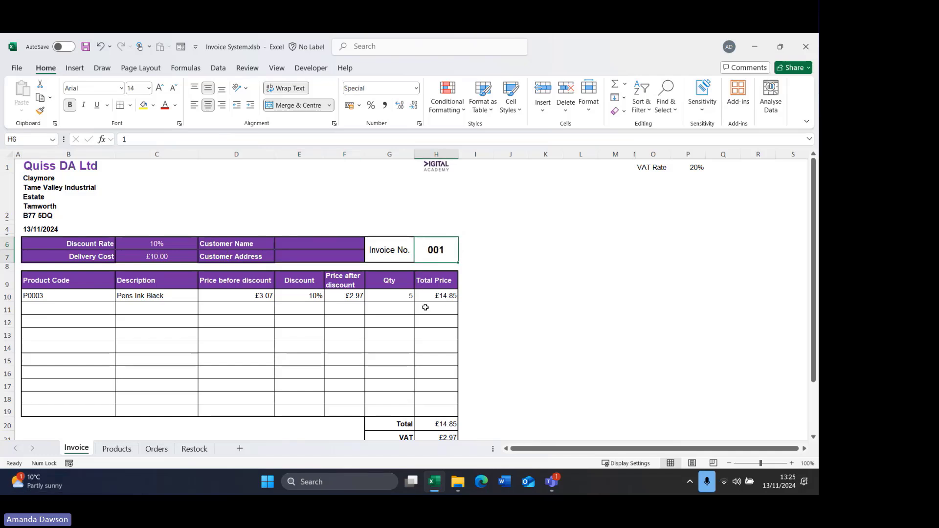
{"action": "left_click_drag", "start_coordinate": [66, 297], "coordinate": [436, 410]}
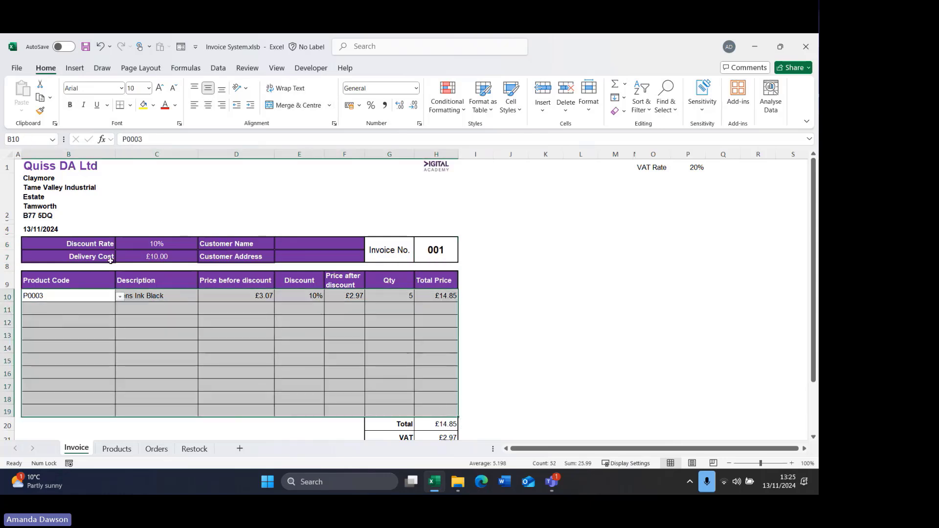
{"action": "left_click", "coordinate": [66, 295]}
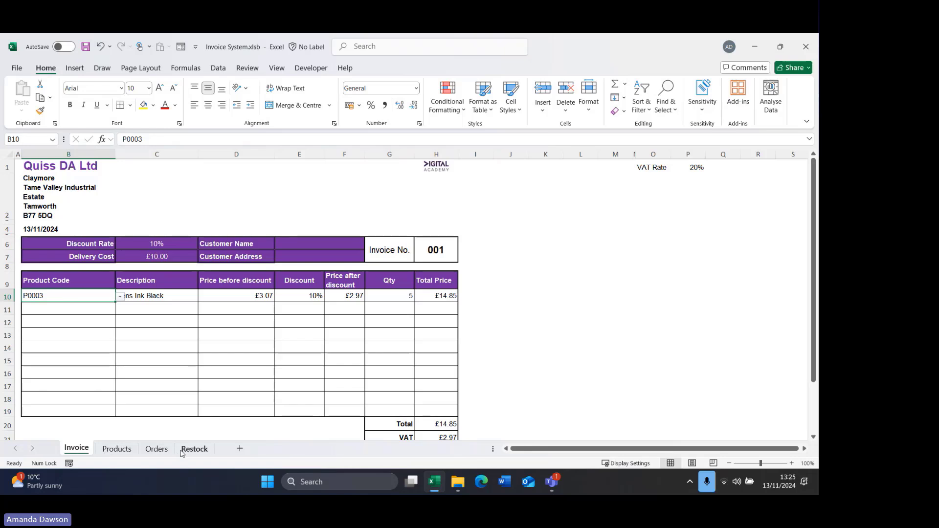
- Review the table columns on the Orders sheet and the stock levels on the Products sheet
{"action": "left_click", "coordinate": [156, 449]}
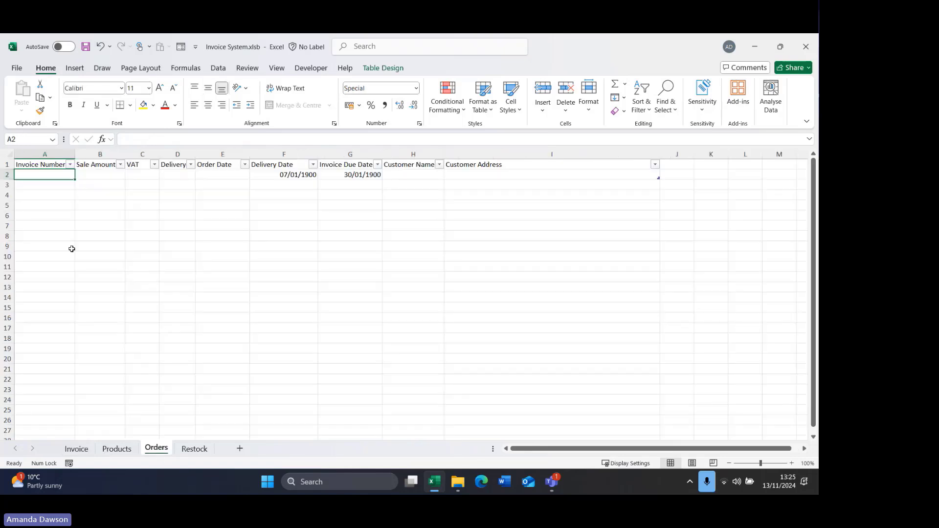
{"action": "left_click", "coordinate": [103, 174]}
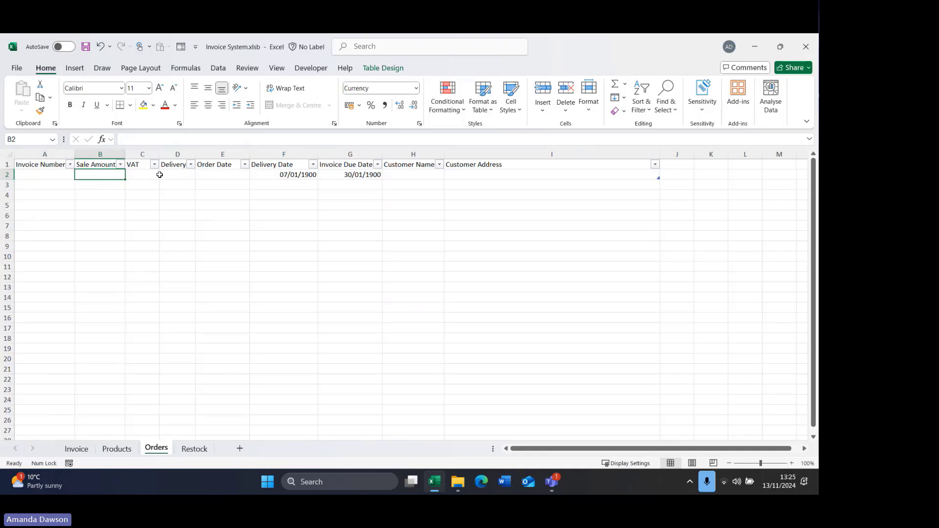
{"action": "left_click", "coordinate": [219, 173]}
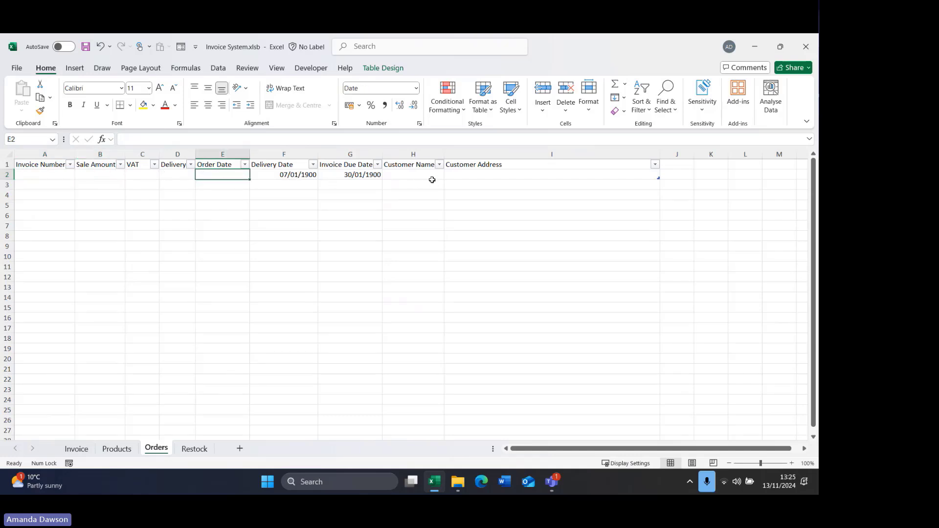
{"action": "left_click", "coordinate": [113, 450]}
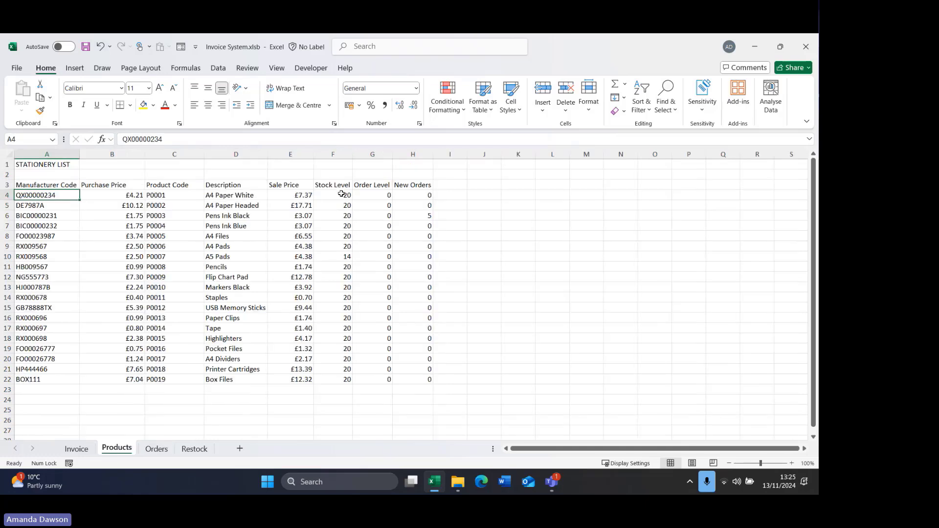
{"action": "left_click_drag", "start_coordinate": [341, 194], "coordinate": [332, 380]}
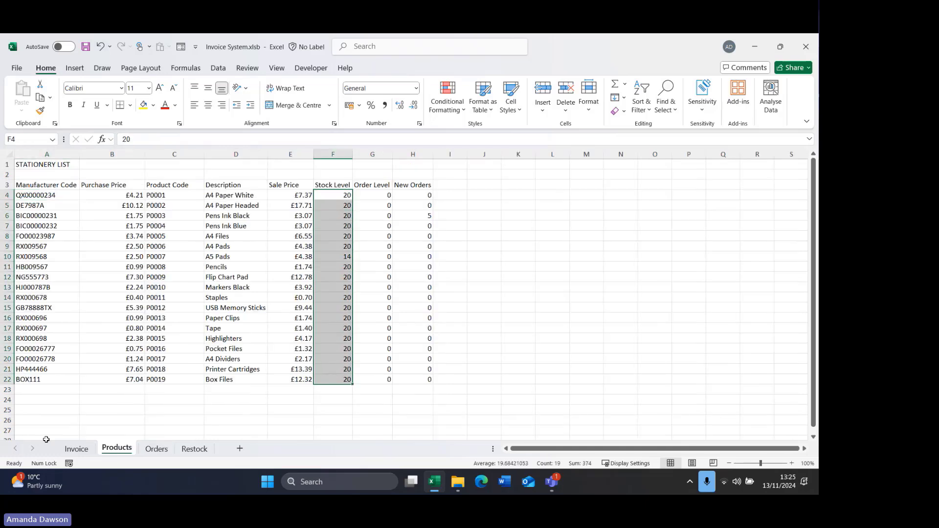
- Set the quantity of P0003 on the Invoice sheet to 25 and check the stock formula in J10
{"action": "left_click", "coordinate": [76, 449]}
{"action": "left_click", "coordinate": [403, 299]}
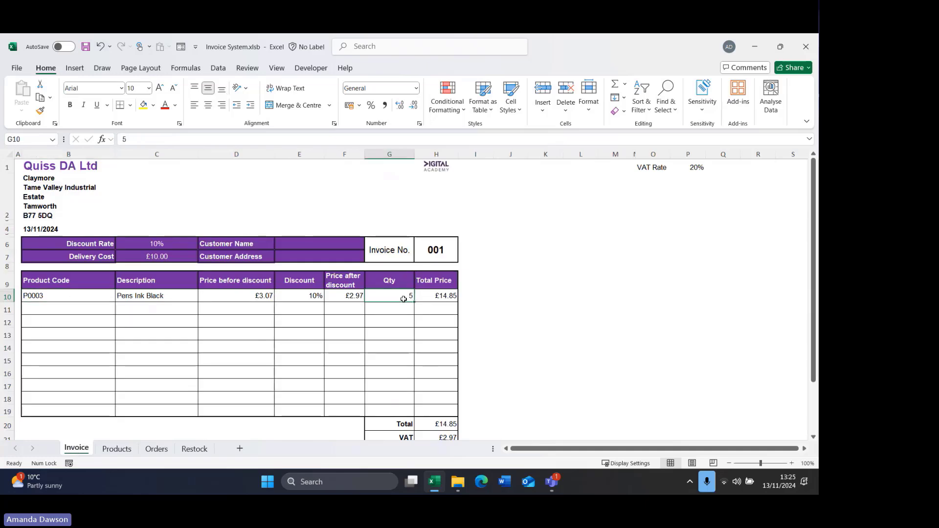
{"action": "type", "text": "25"}
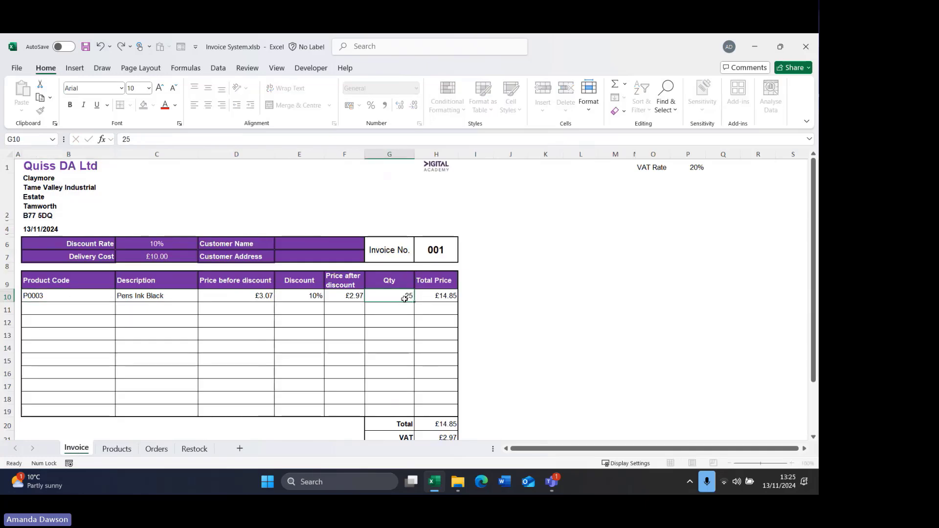
{"action": "key", "text": "Tab"}
{"action": "left_click", "coordinate": [497, 297]}
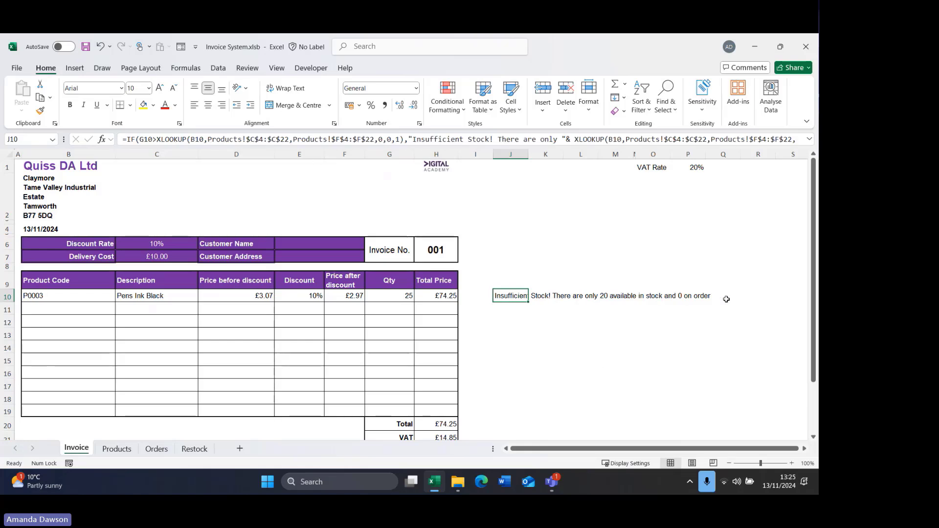
- Set the quantity of P0003 on the first invoice line to 15
{"action": "left_click", "coordinate": [389, 294]}
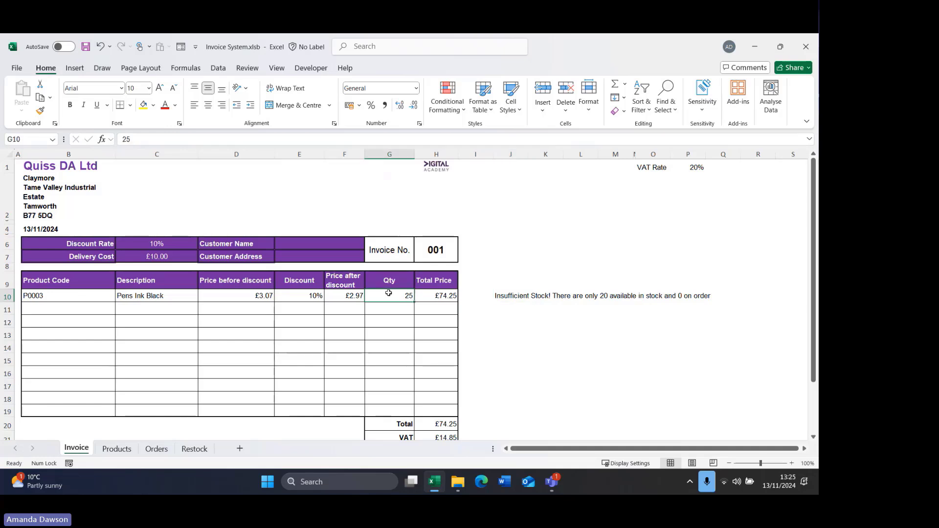
{"action": "type", "text": "1"}
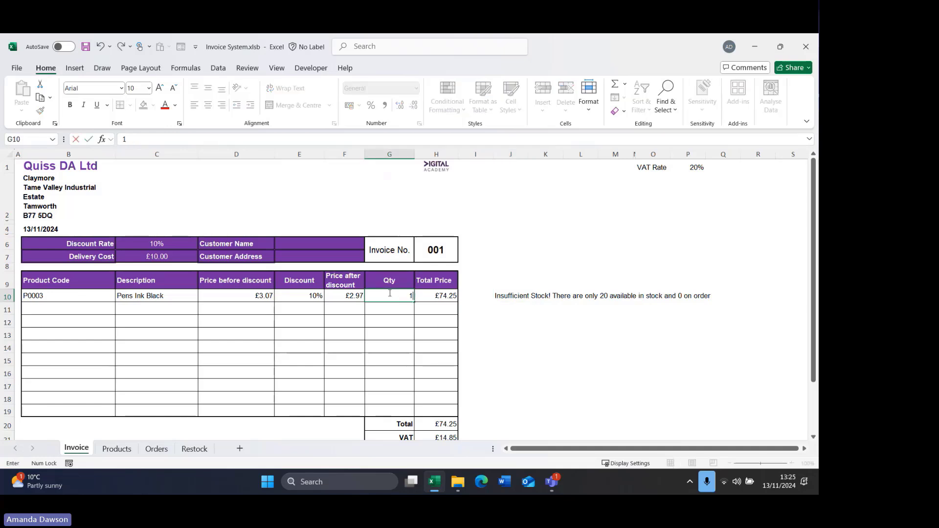
{"action": "left_click", "coordinate": [374, 318]}
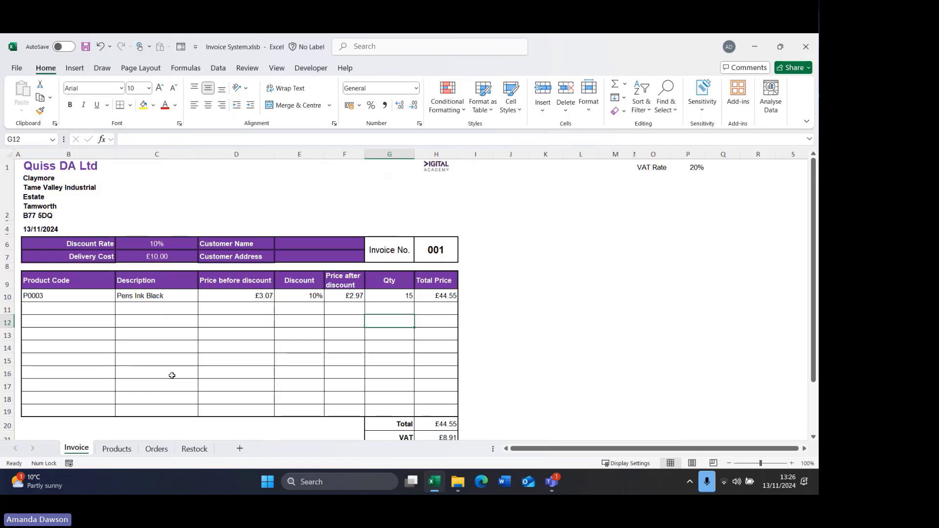
- Compare the invoice's product line, totals and invoice number with the first row of the Orders table
{"action": "left_click", "coordinate": [42, 297]}
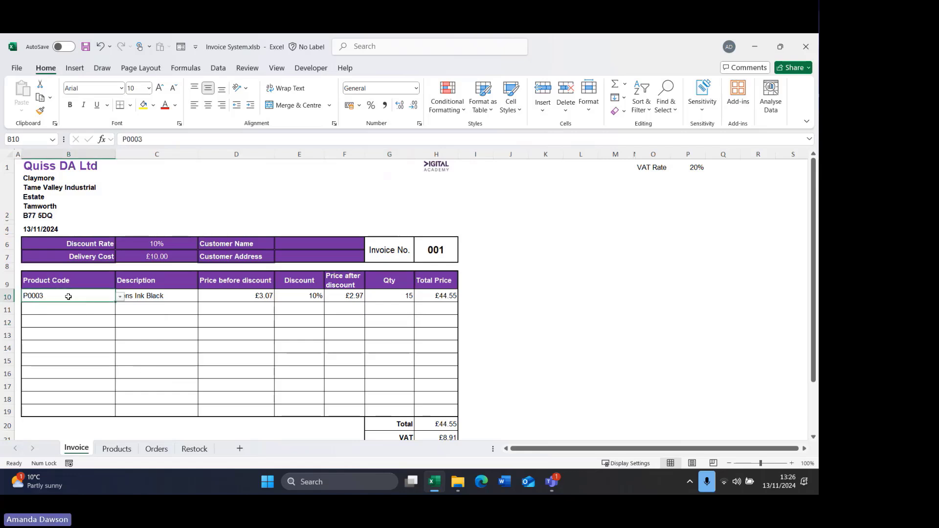
{"action": "left_click", "coordinate": [402, 294]}
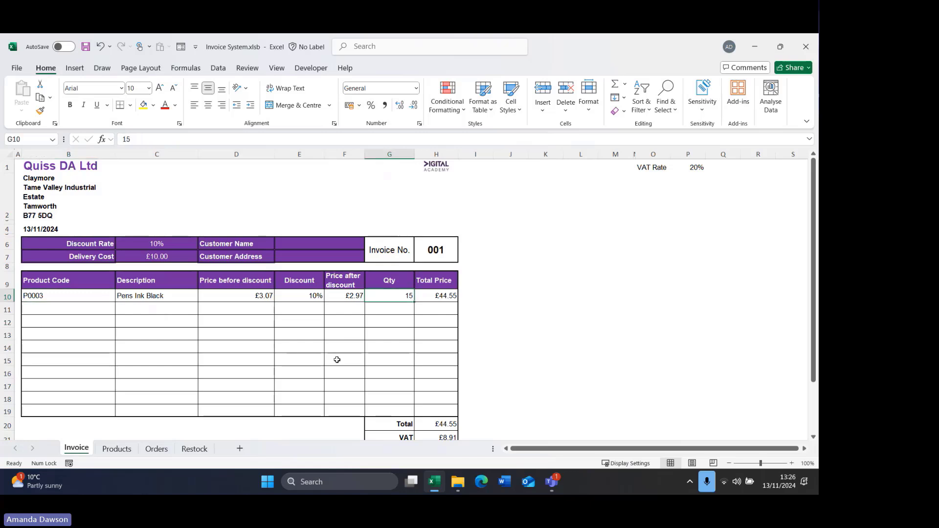
{"action": "scroll", "coordinate": [337, 360], "scroll_direction": "down", "scroll_amount": 1}
{"action": "scroll", "coordinate": [337, 359], "scroll_direction": "down", "scroll_amount": 2}
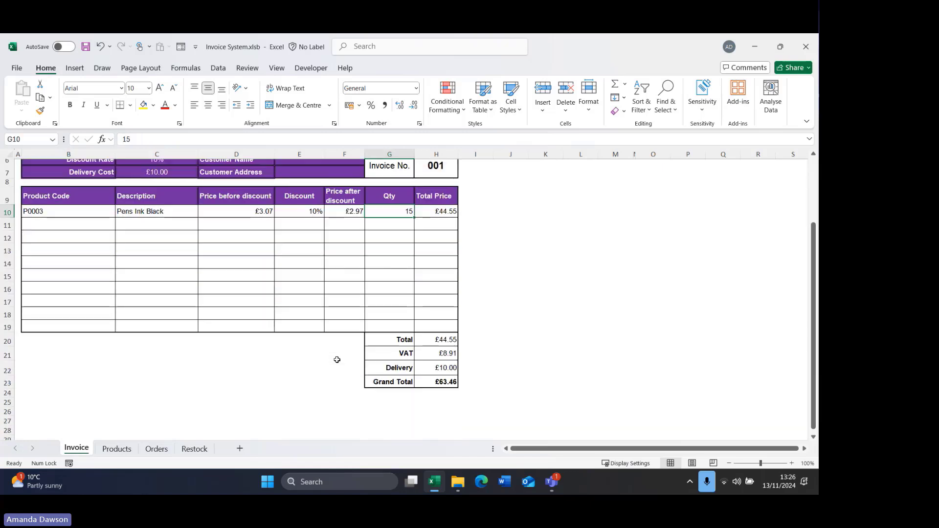
{"action": "scroll", "coordinate": [335, 358], "scroll_direction": "up", "scroll_amount": 3}
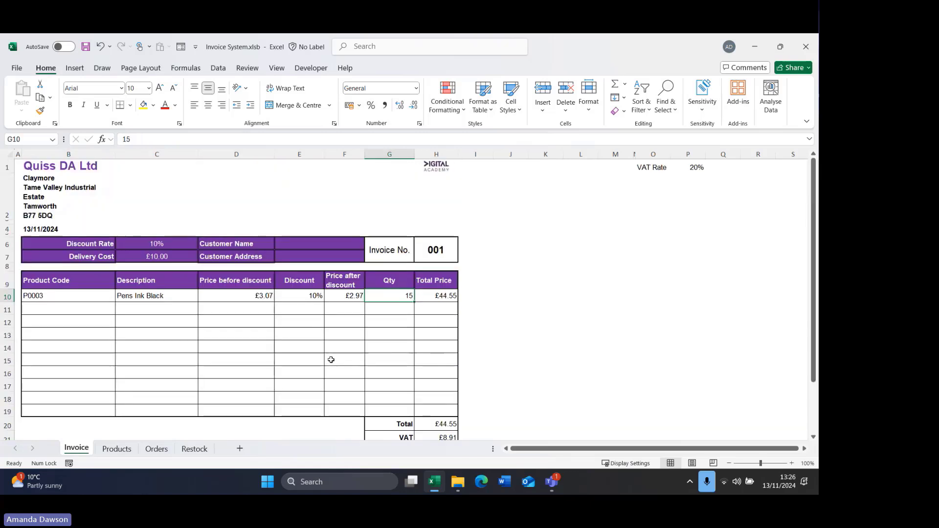
{"action": "left_click", "coordinate": [155, 449]}
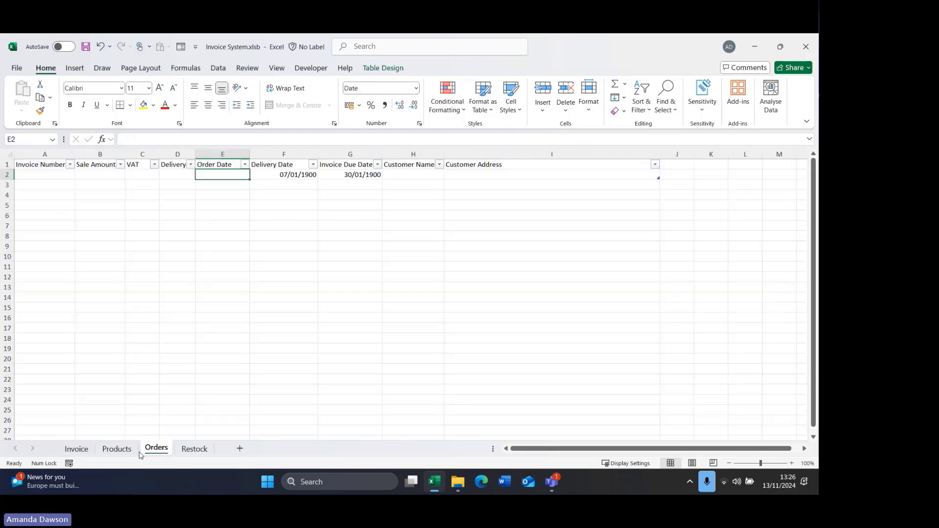
{"action": "left_click", "coordinate": [42, 173]}
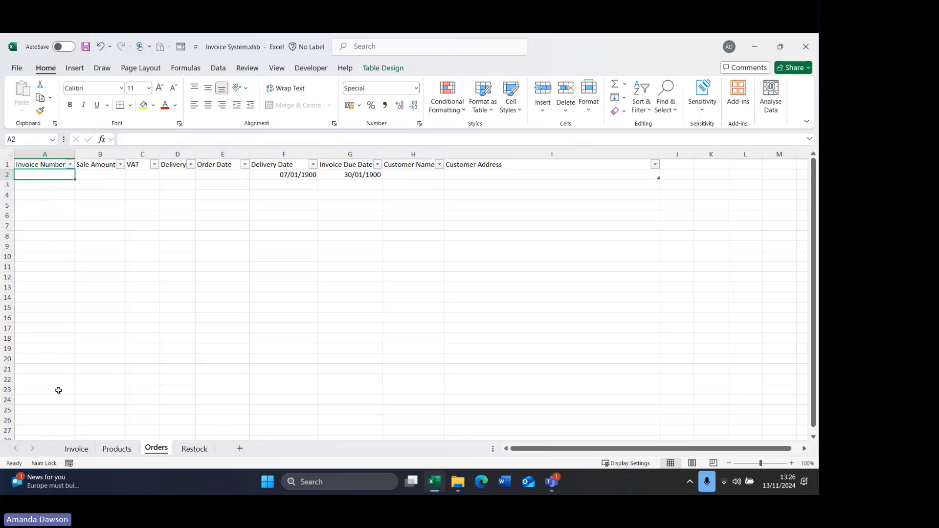
{"action": "left_click", "coordinate": [76, 448]}
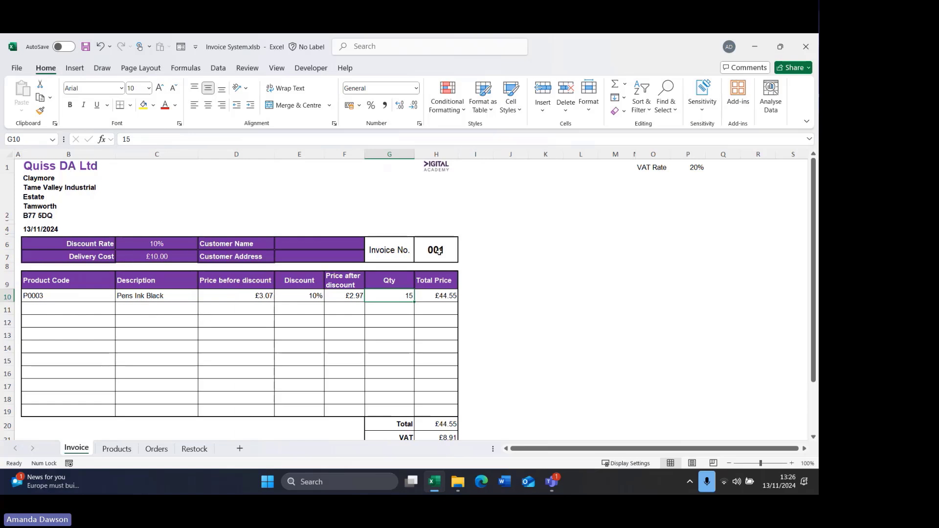
{"action": "left_click", "coordinate": [156, 449]}
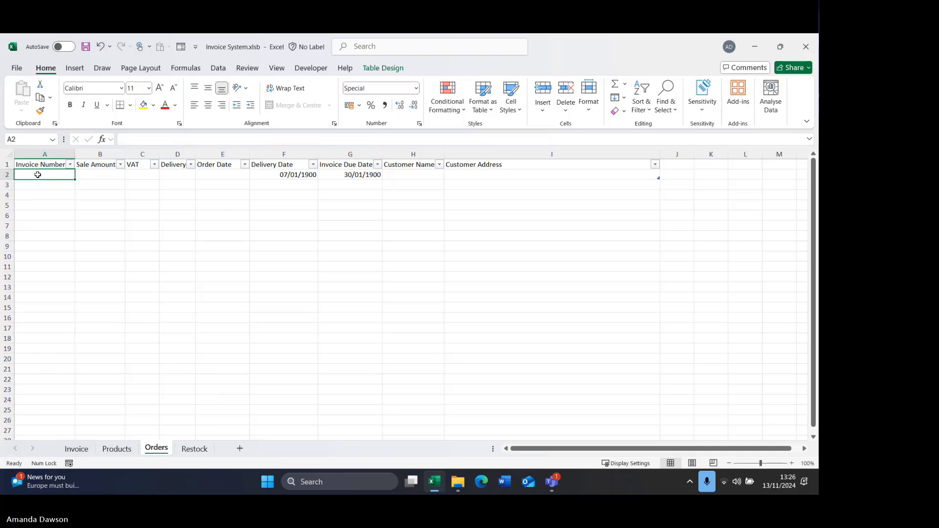
{"action": "left_click", "coordinate": [77, 449]}
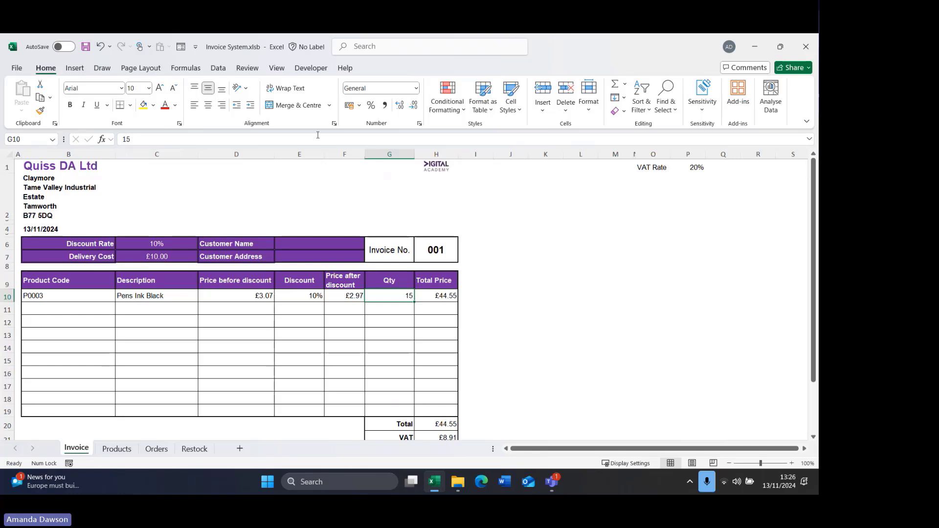
- Add product code P0006 with a quantity of 10 to the second invoice line and switch to the Orders sheet
{"action": "left_click", "coordinate": [311, 68]}
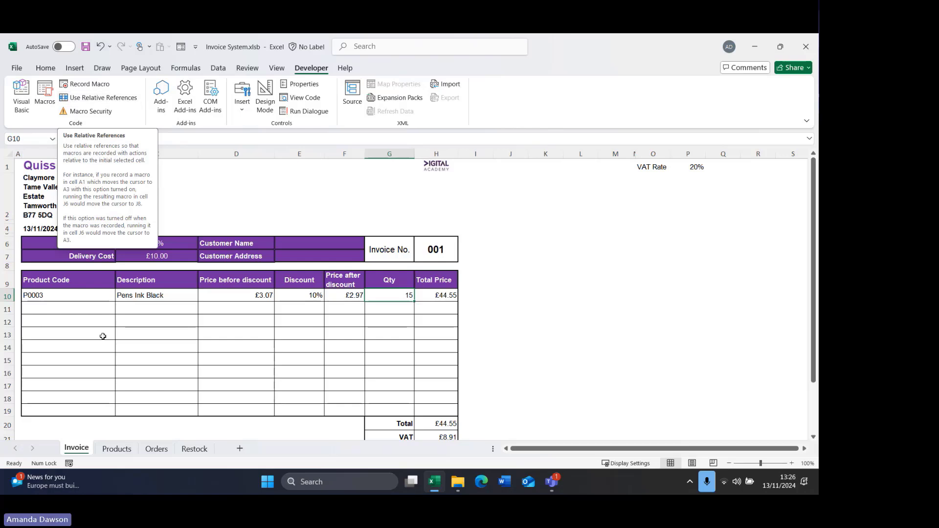
{"action": "left_click", "coordinate": [100, 308]}
{"action": "left_click", "coordinate": [120, 308]}
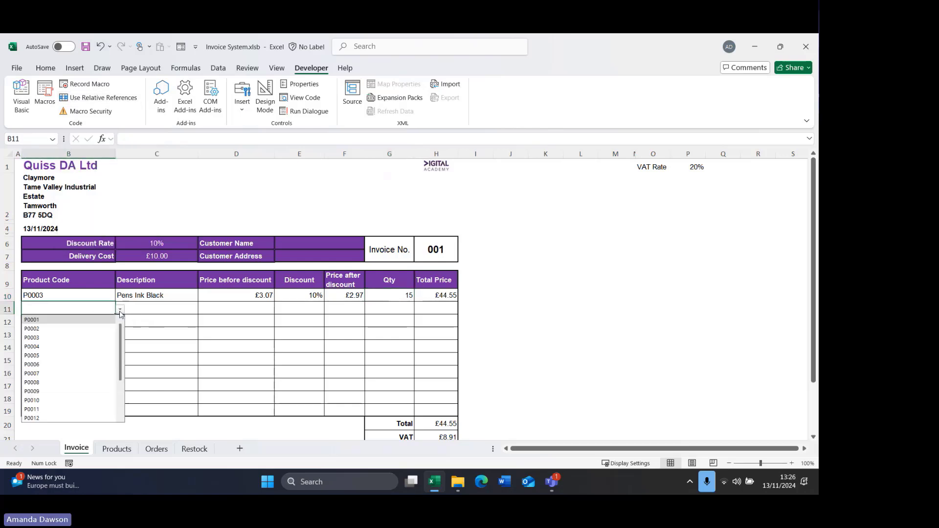
{"action": "left_click", "coordinate": [81, 365]}
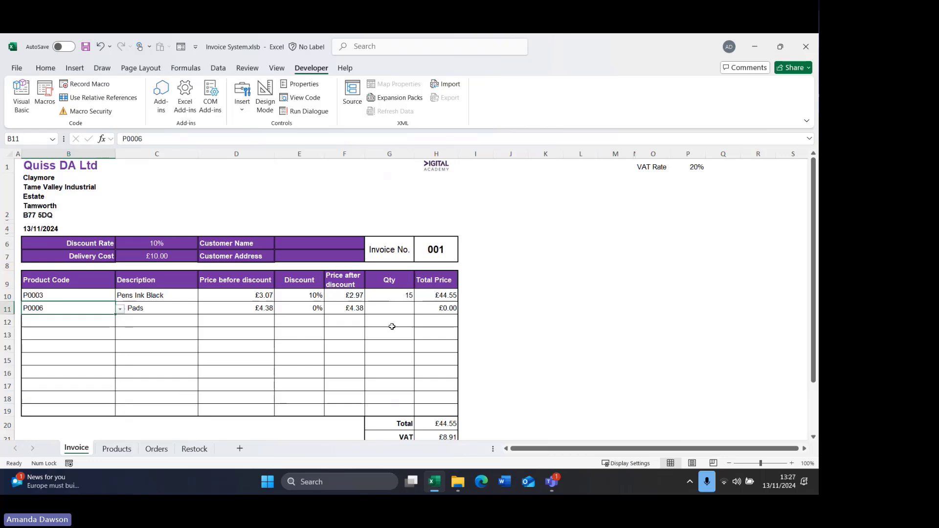
{"action": "left_click", "coordinate": [396, 308]}
{"action": "type", "text": "10"}
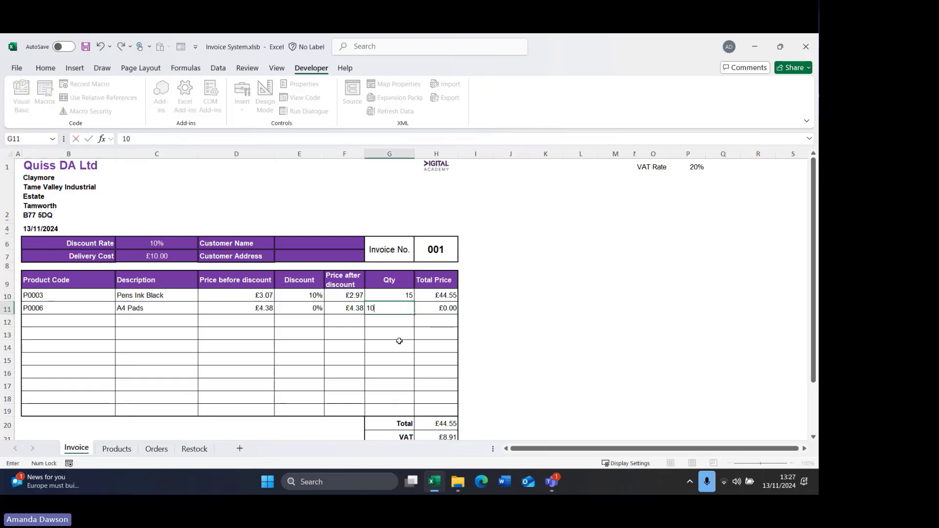
{"action": "left_click", "coordinate": [407, 342]}
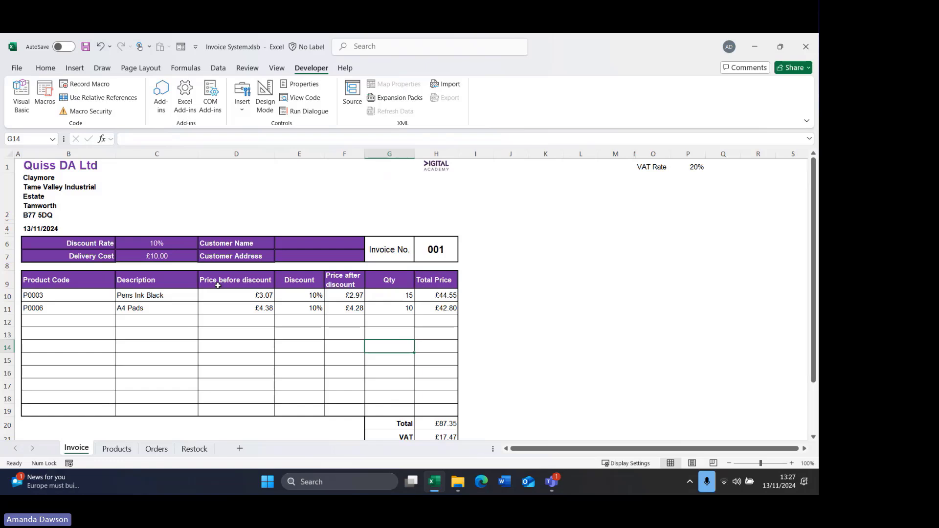
{"action": "left_click", "coordinate": [156, 449]}
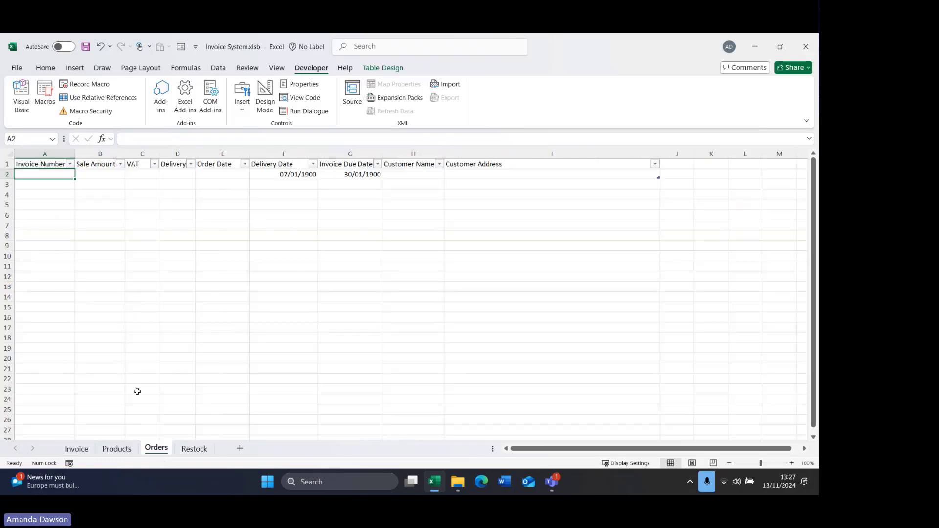
- From the Invoice sheet, start recording a macro named SubmitInvoice, stored in This Workbook
{"action": "left_click", "coordinate": [73, 449]}
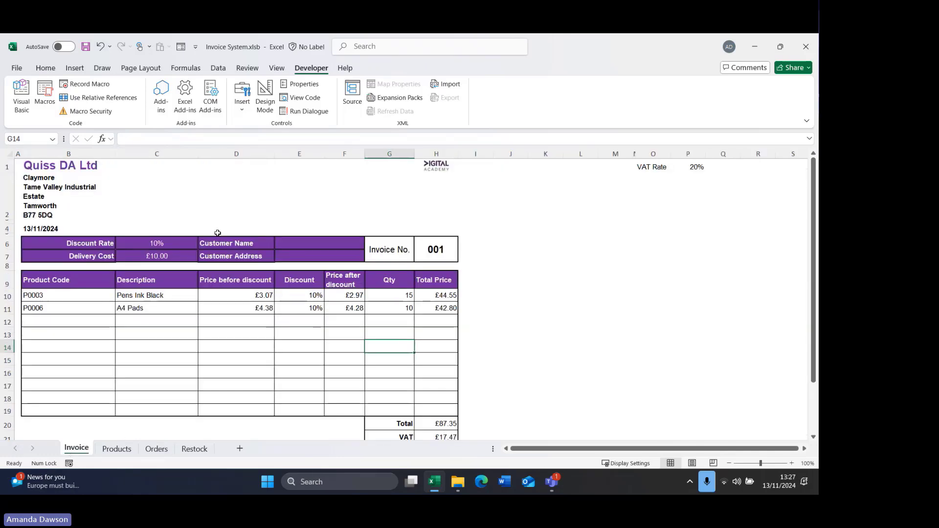
{"action": "left_click", "coordinate": [69, 463]}
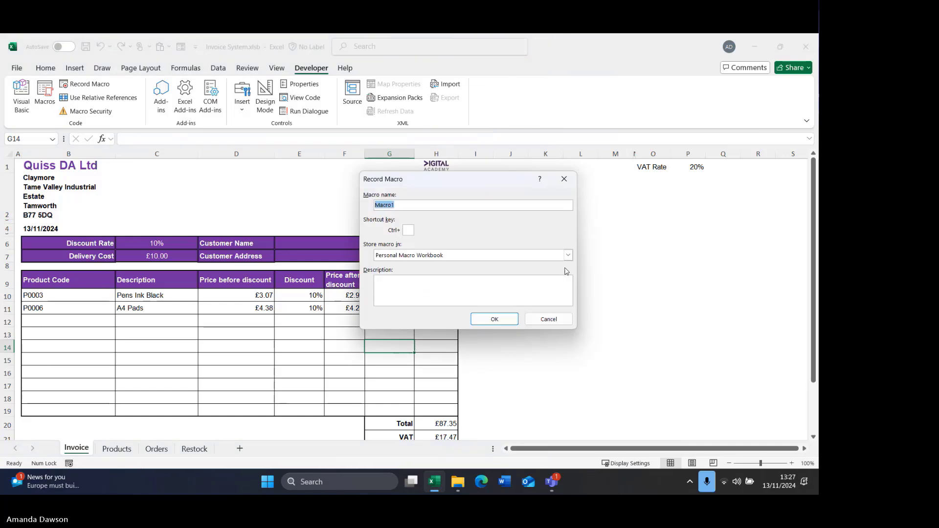
{"action": "type", "text": "Su"}
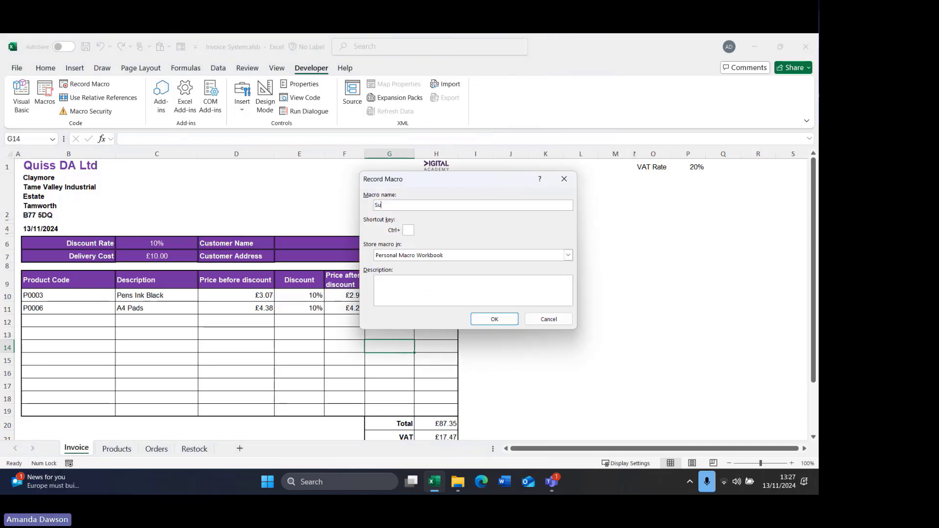
{"action": "type", "text": "bmitINvoice"}
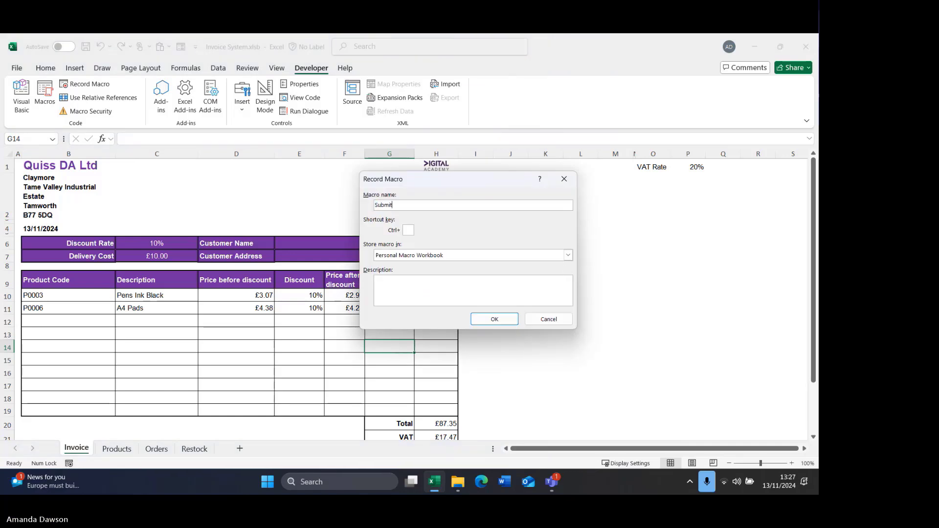
{"action": "key", "text": "BackSpace"}
{"action": "key", "text": "BackSpace"}
{"action": "left_click", "coordinate": [387, 258]}
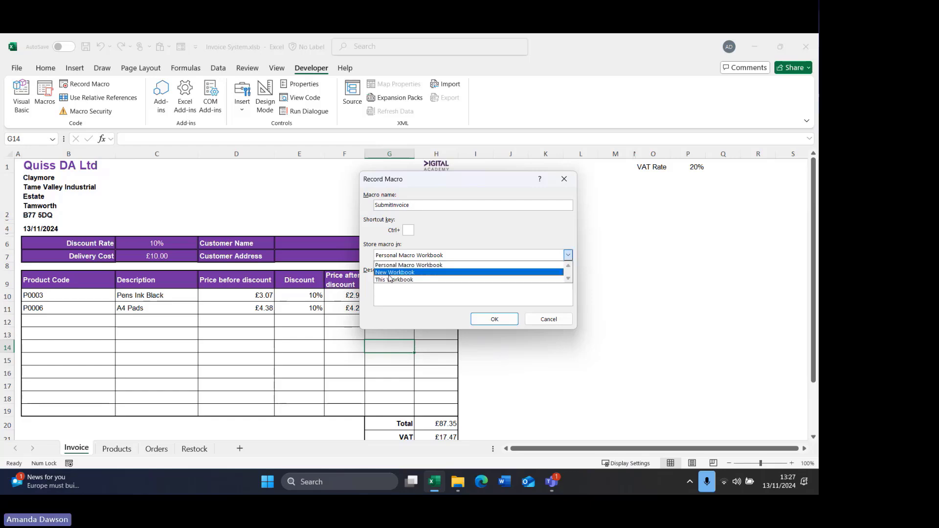
{"action": "left_click", "coordinate": [389, 277]}
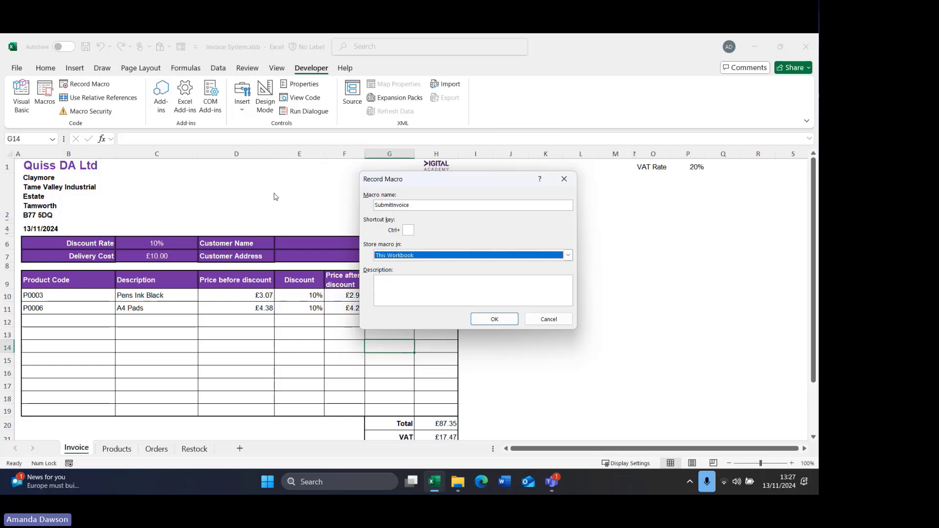
{"action": "left_click", "coordinate": [492, 319]}
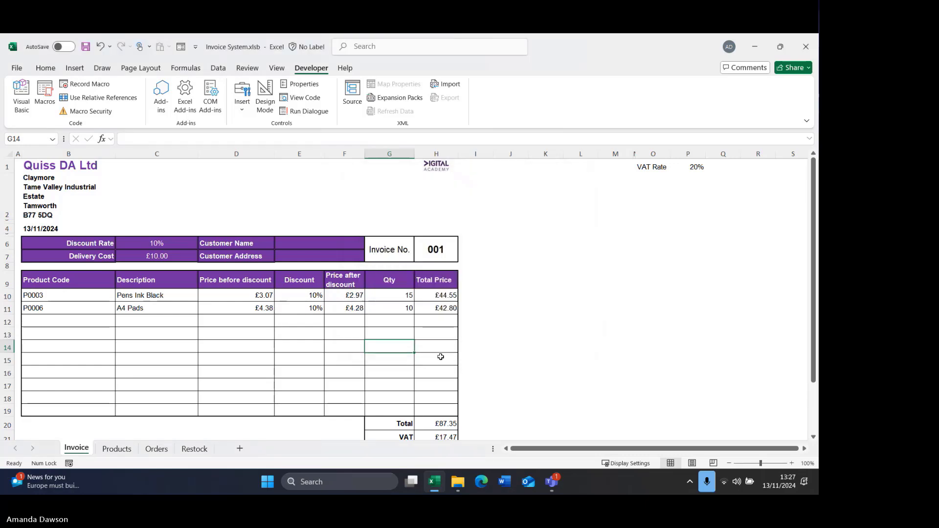
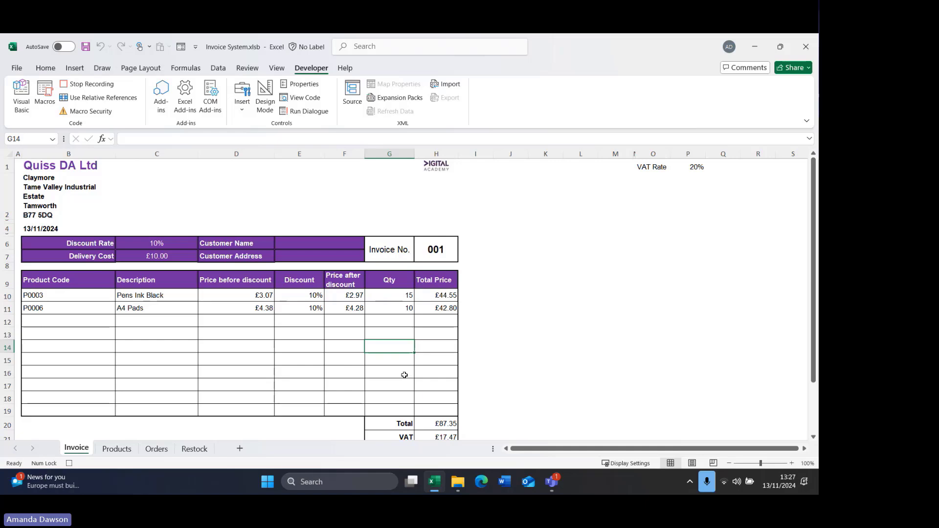
- Copy the invoice number from H6 on the Invoice sheet and paste it into A2 of Orders with relative references enabled
{"action": "left_click", "coordinate": [441, 252]}
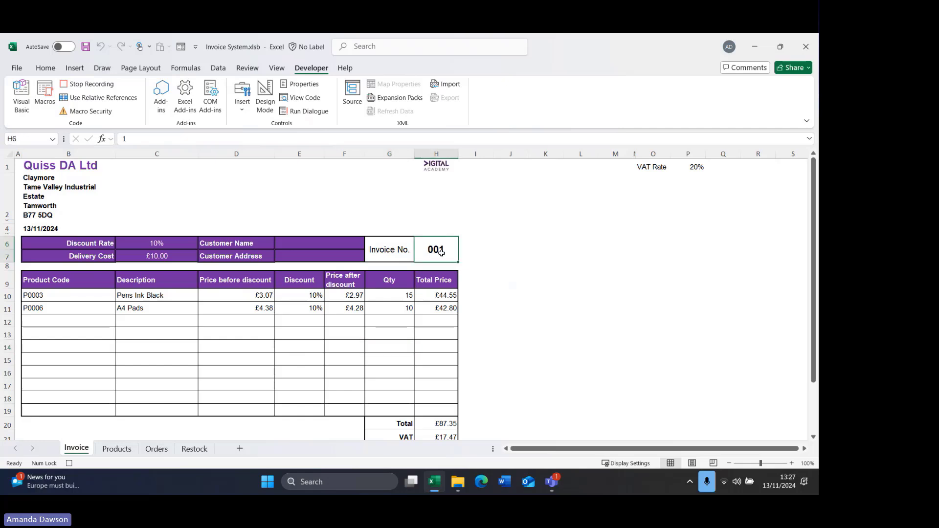
{"action": "key", "text": "ctrl+c"}
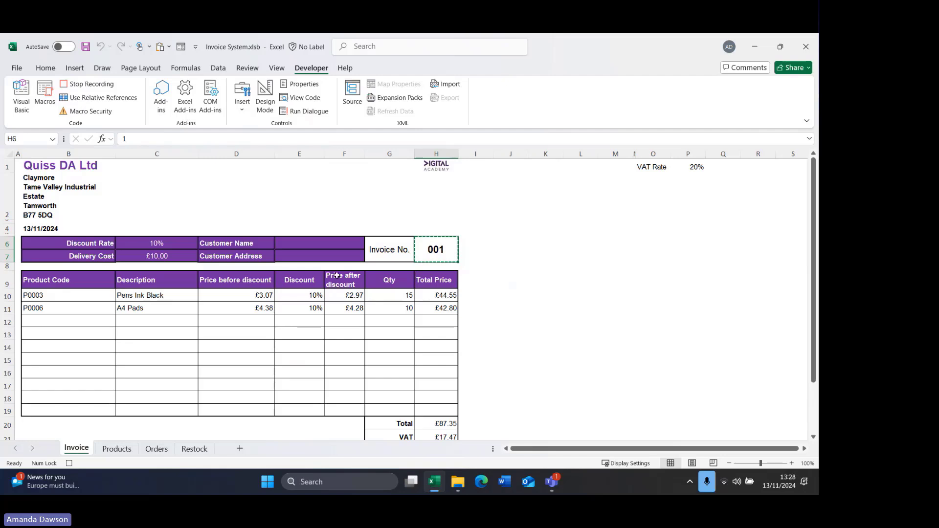
{"action": "left_click", "coordinate": [157, 450]}
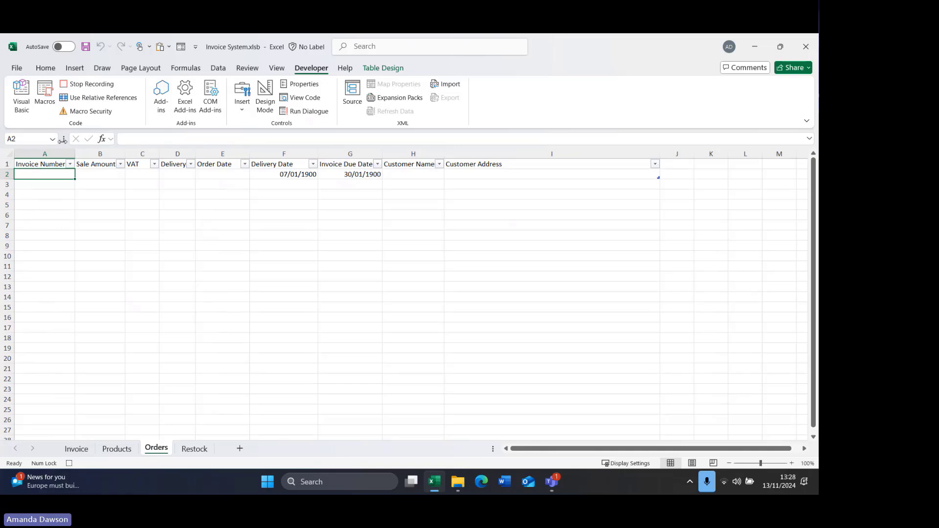
{"action": "left_click", "coordinate": [112, 98]}
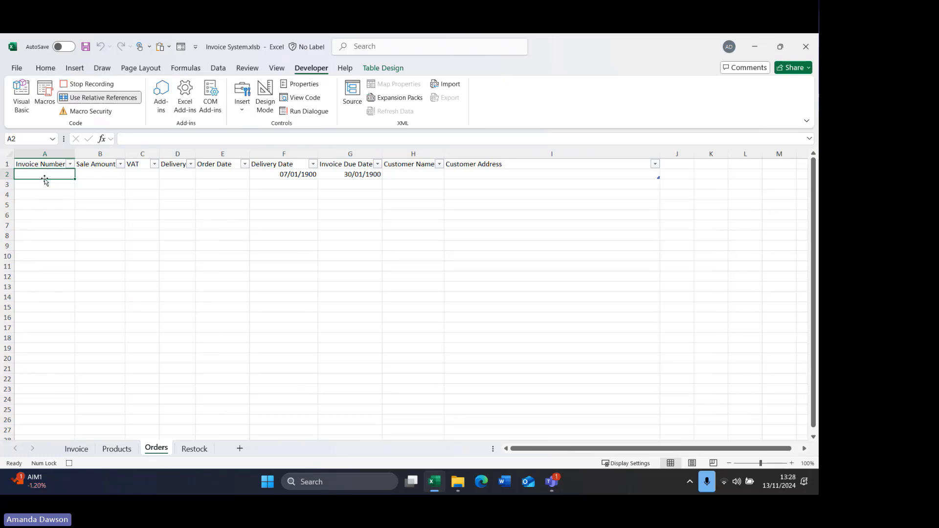
{"action": "key", "text": "ctrl+v"}
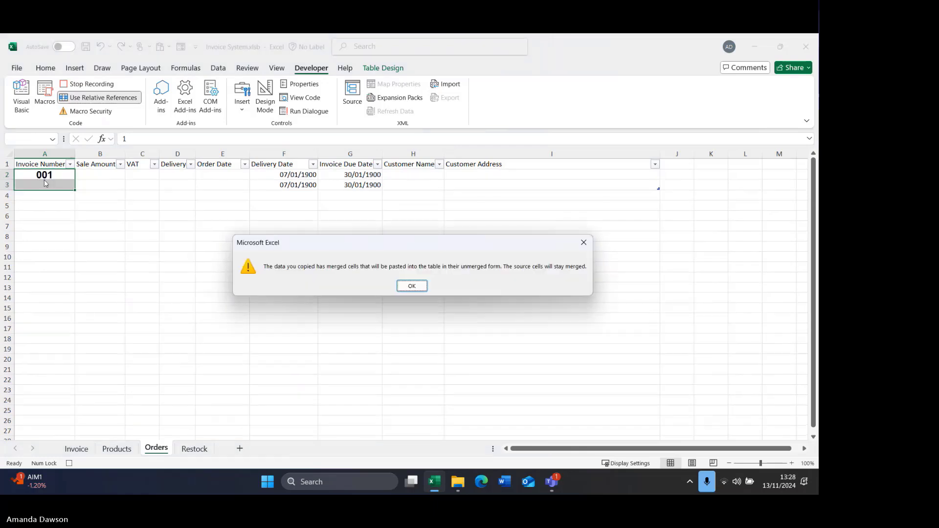
{"action": "left_click", "coordinate": [419, 285]}
{"action": "key", "text": "Return"}
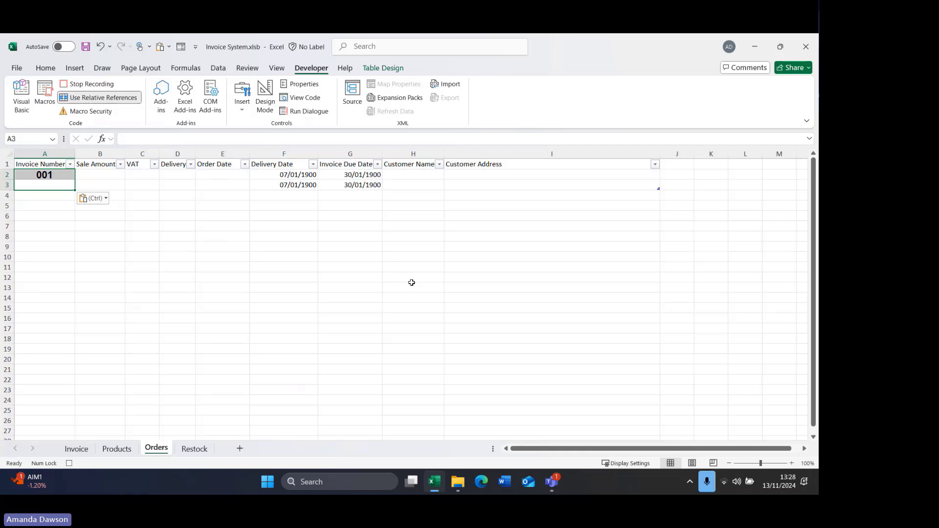
- Convert the pasted invoice number to values only and select the Sale Amount cell B2
{"action": "left_click", "coordinate": [104, 173]}
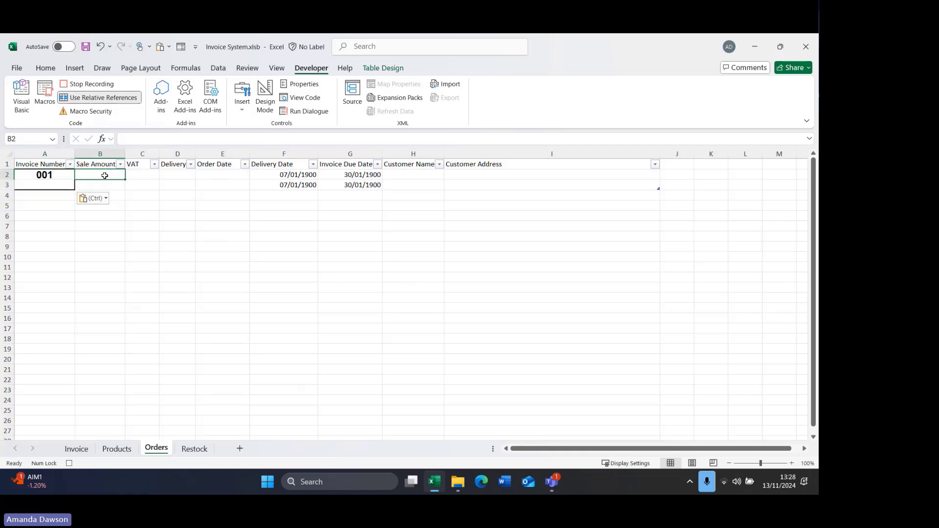
{"action": "left_click", "coordinate": [97, 199]}
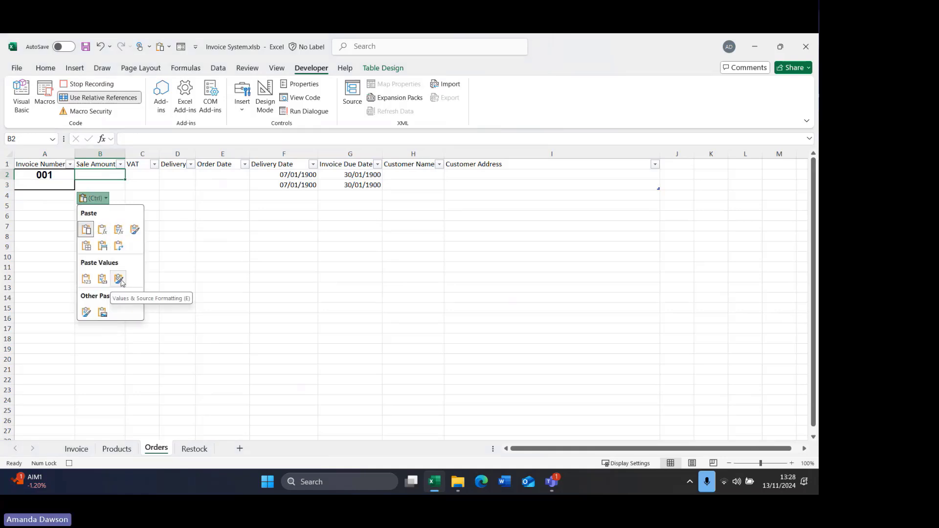
{"action": "left_click", "coordinate": [89, 280]}
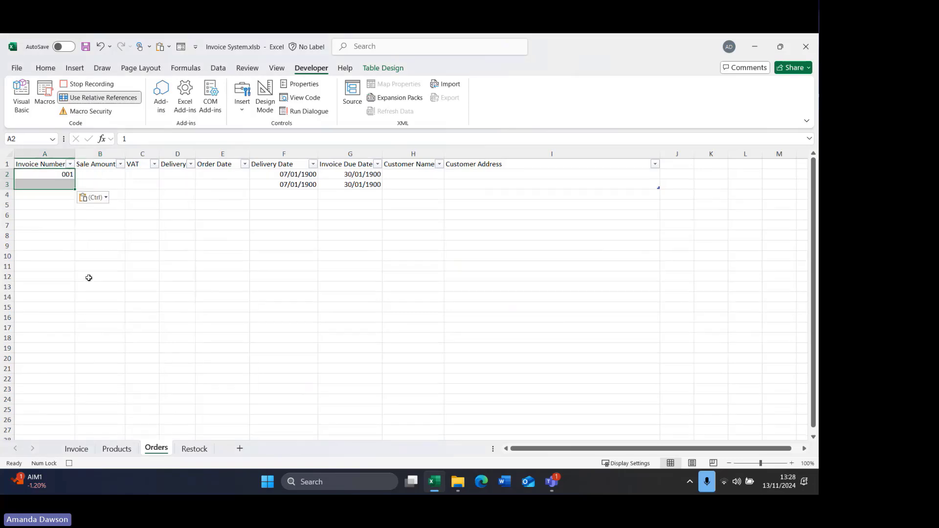
{"action": "left_click", "coordinate": [91, 172]}
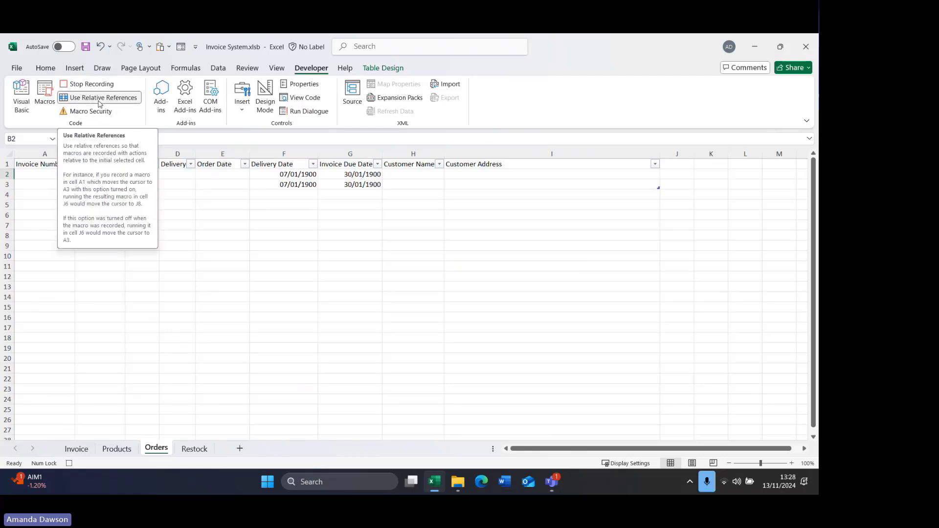
- Copy the invoice Total from H20 on the Invoice sheet and paste it into the Sale Amount cell B2 of Orders
{"action": "left_click", "coordinate": [75, 448]}
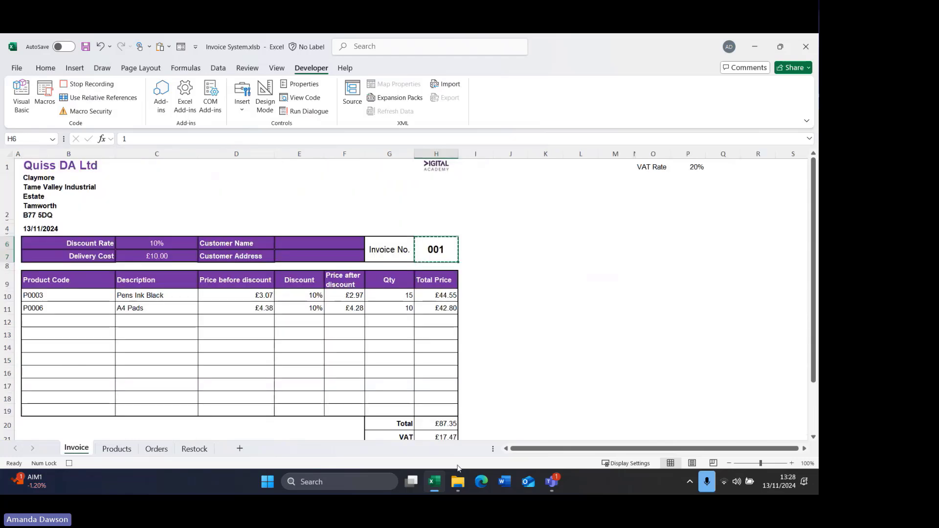
{"action": "scroll", "coordinate": [440, 388], "scroll_direction": "down", "scroll_amount": 2}
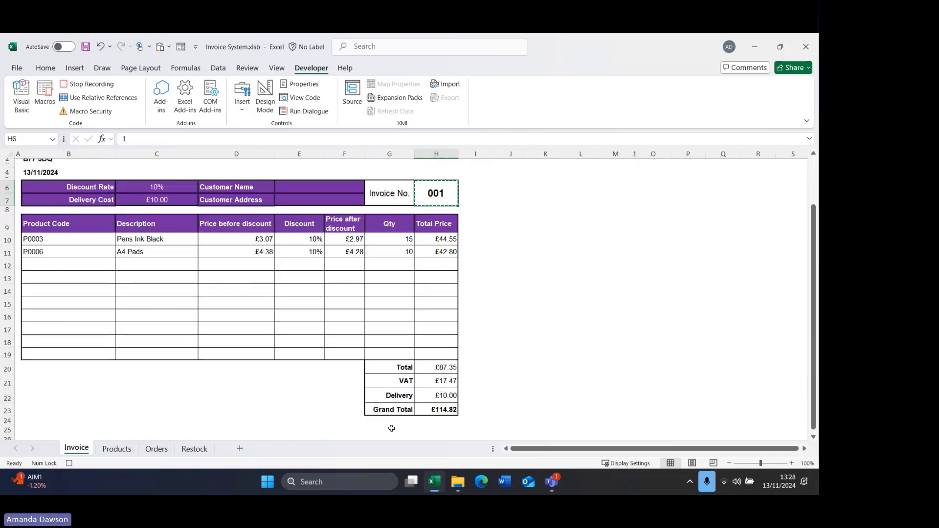
{"action": "left_click", "coordinate": [443, 368]}
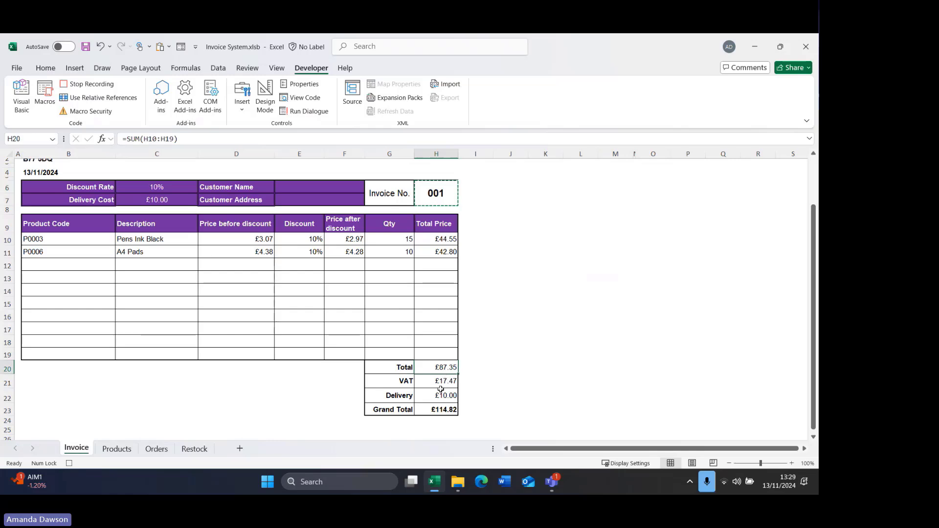
{"action": "key", "text": "ctrl+c"}
{"action": "left_click", "coordinate": [108, 451]}
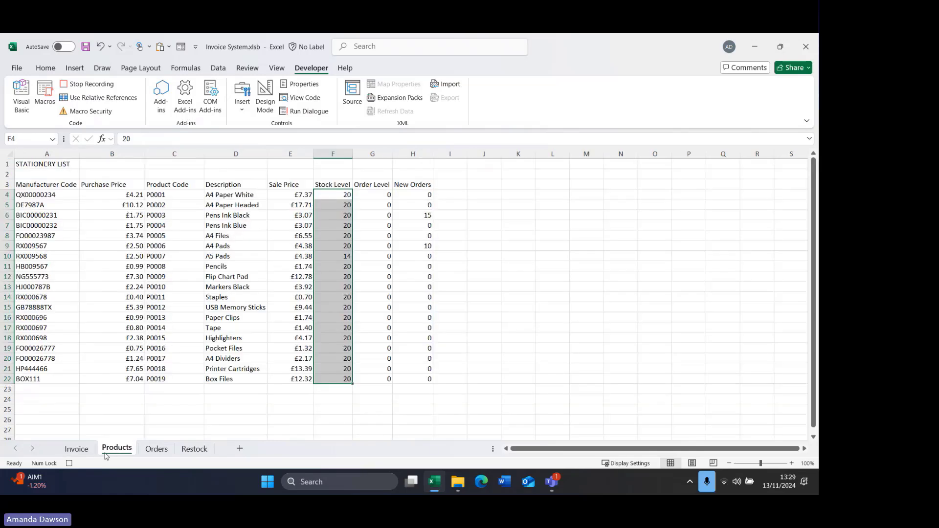
{"action": "left_click", "coordinate": [157, 449]}
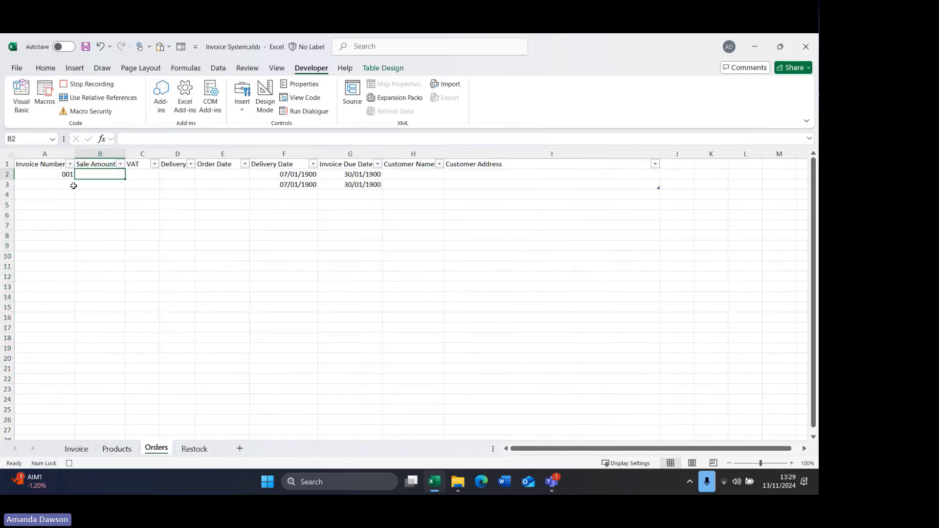
{"action": "key", "text": "ctrl+v"}
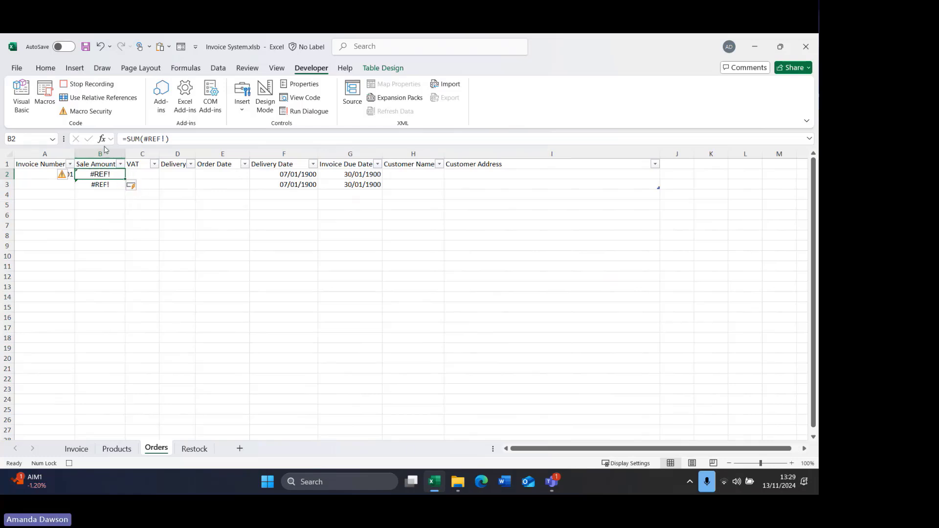
- Replace the pasted Sale Amount formula in B2 with the copied total as a value only
{"action": "left_click", "coordinate": [134, 186]}
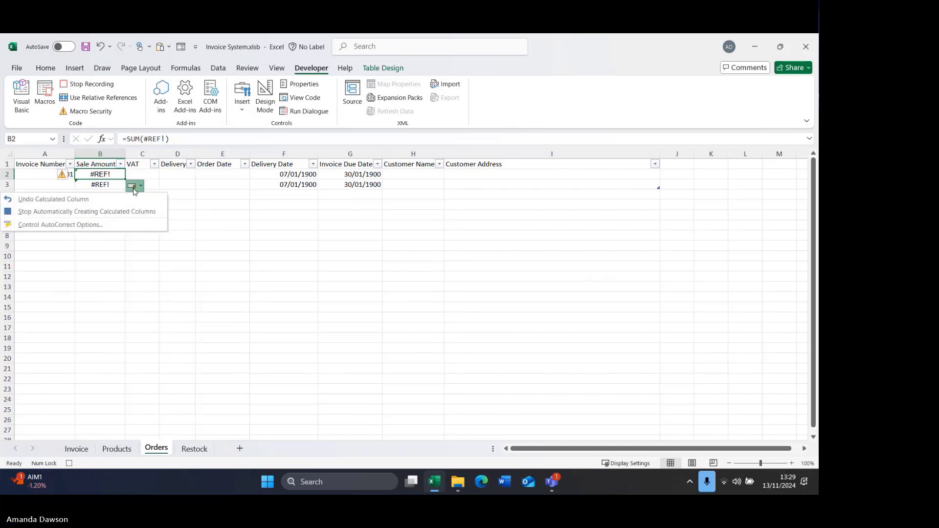
{"action": "left_click", "coordinate": [107, 174]}
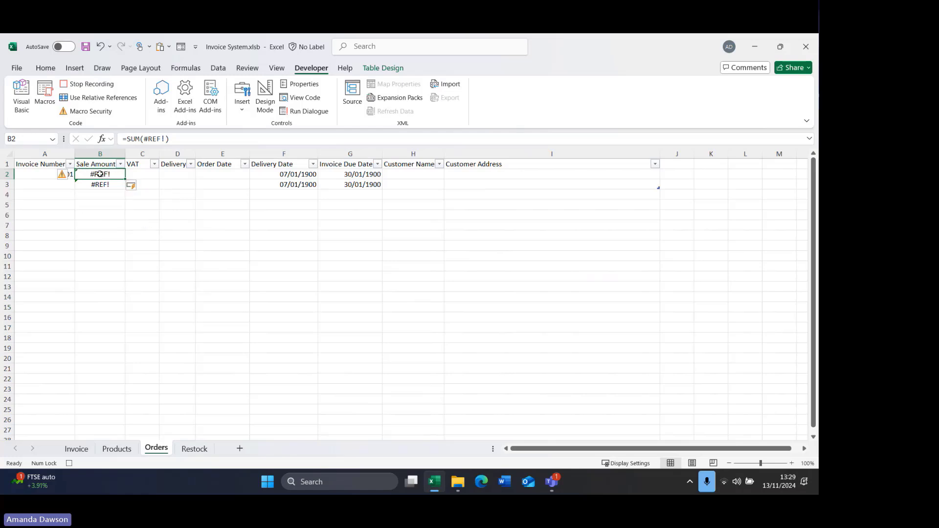
{"action": "left_click", "coordinate": [46, 67]}
{"action": "left_click", "coordinate": [21, 107]}
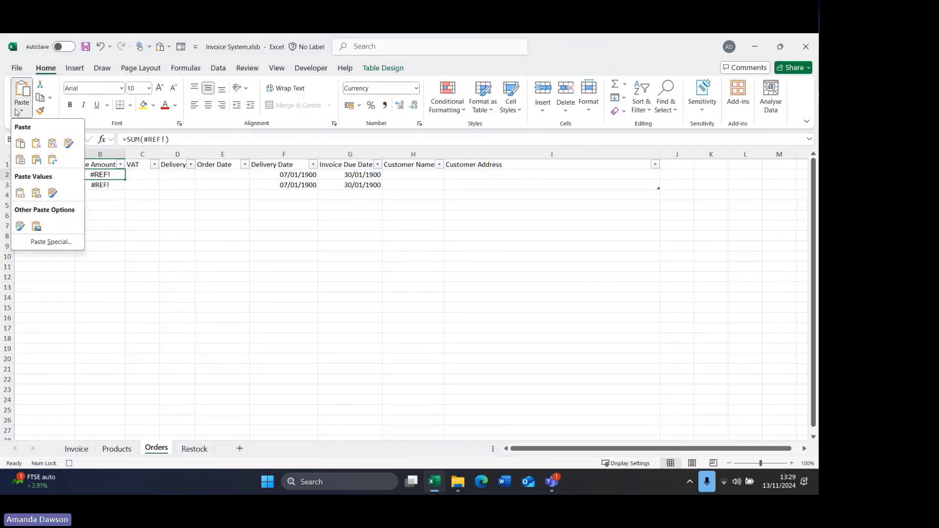
{"action": "left_click", "coordinate": [20, 193]}
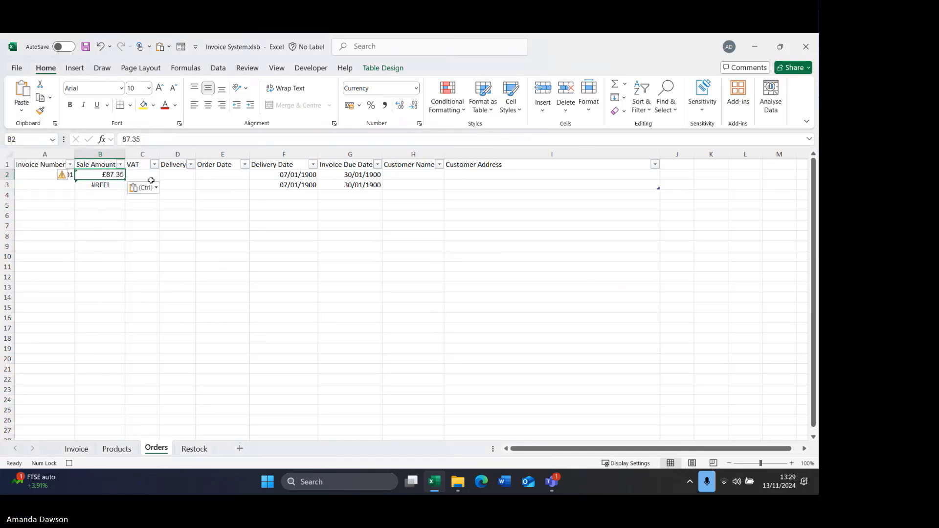
- Turn on relative references for the macro recording and move to the VAT cell C2
{"action": "left_click", "coordinate": [311, 69]}
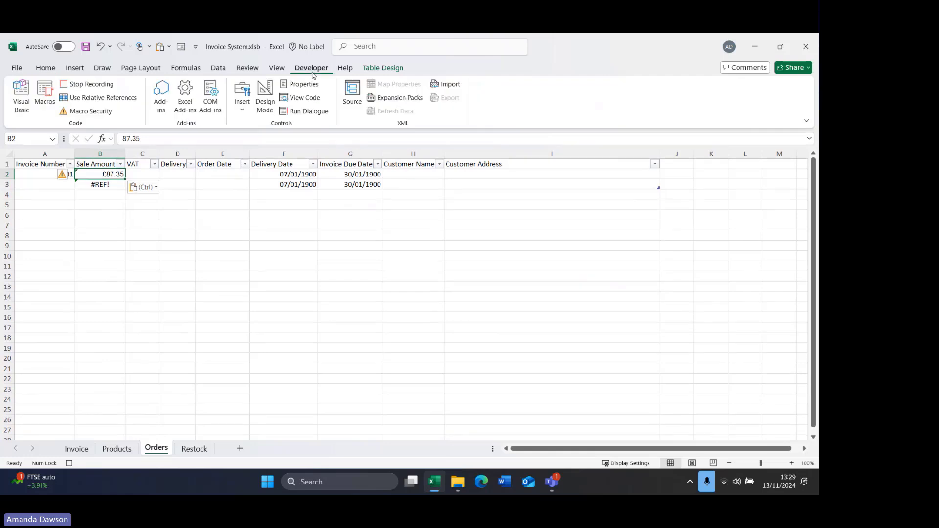
{"action": "left_click", "coordinate": [116, 98]}
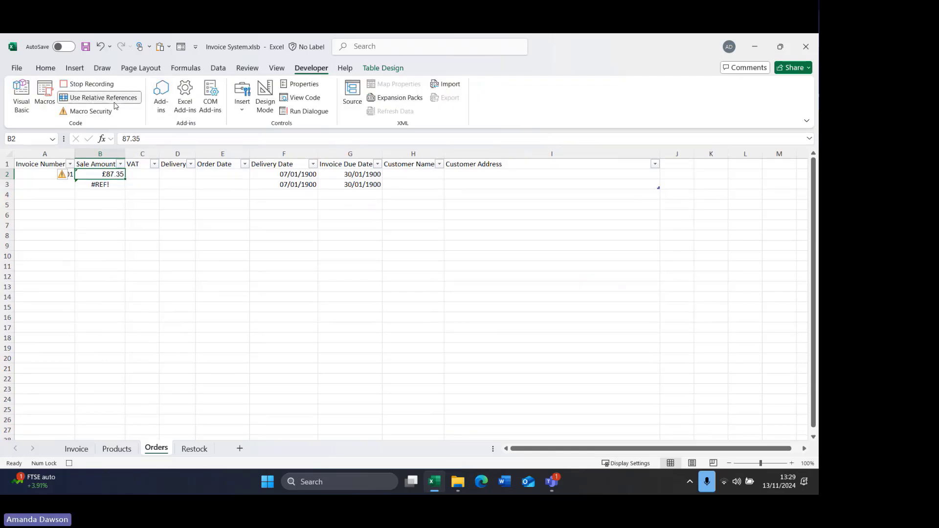
{"action": "key", "text": "Right"}
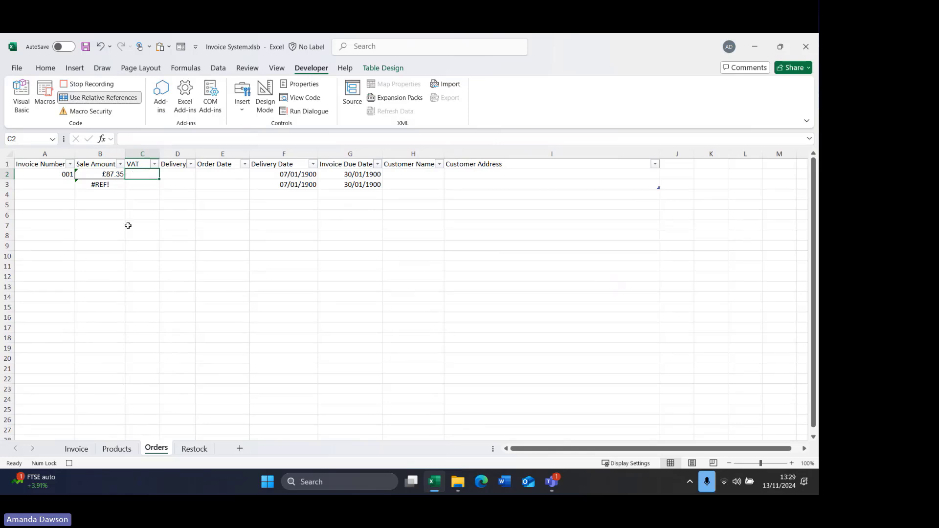
- Copy the VAT amount from H21 on the Invoice sheet and paste it as a value only into C2 of Orders
{"action": "left_click", "coordinate": [77, 449]}
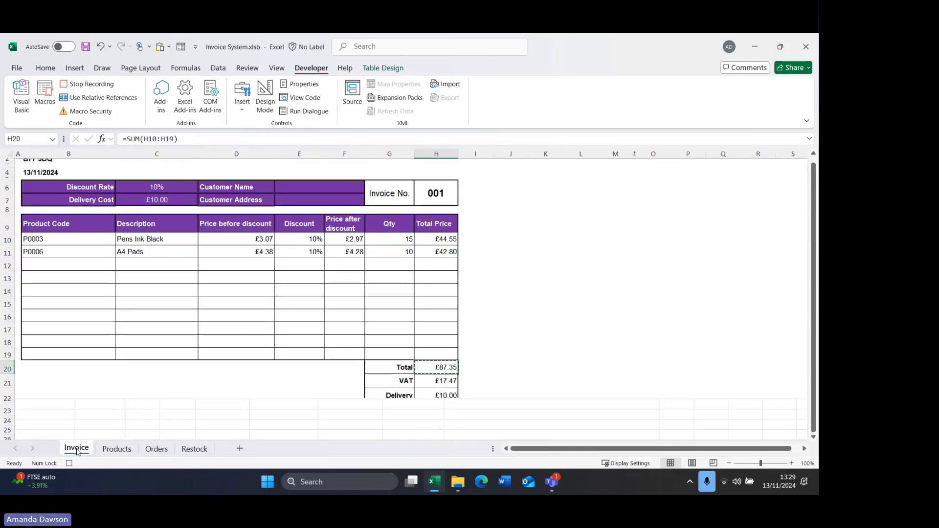
{"action": "left_click", "coordinate": [438, 386]}
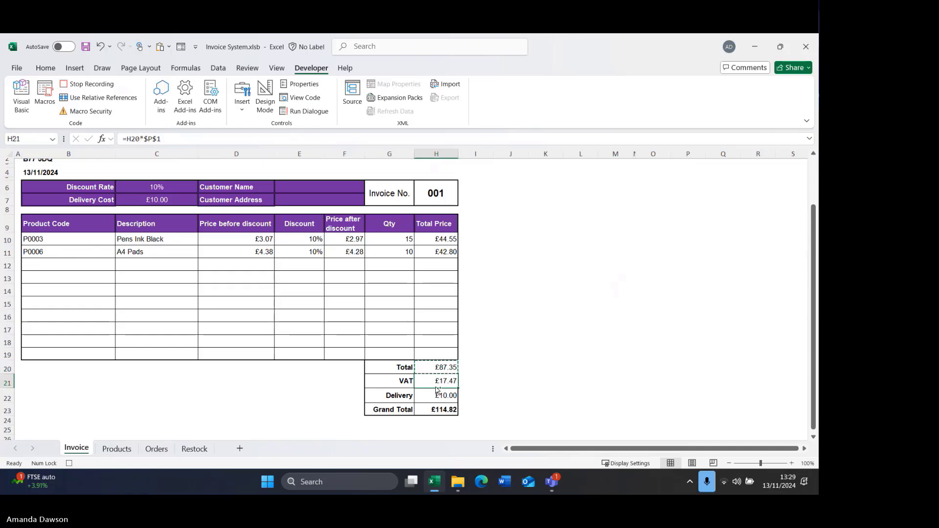
{"action": "key", "text": "ctrl+c"}
{"action": "left_click", "coordinate": [156, 449]}
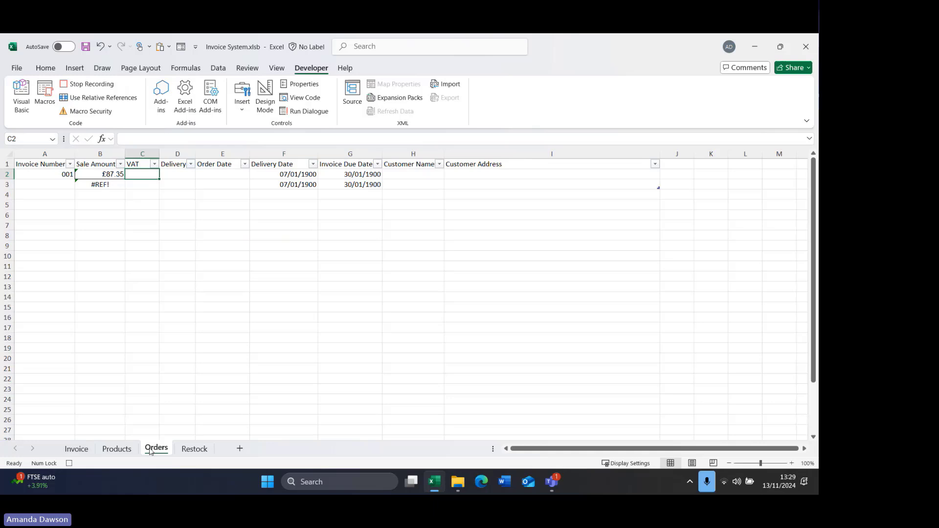
{"action": "left_click", "coordinate": [49, 70]}
{"action": "left_click", "coordinate": [21, 111]}
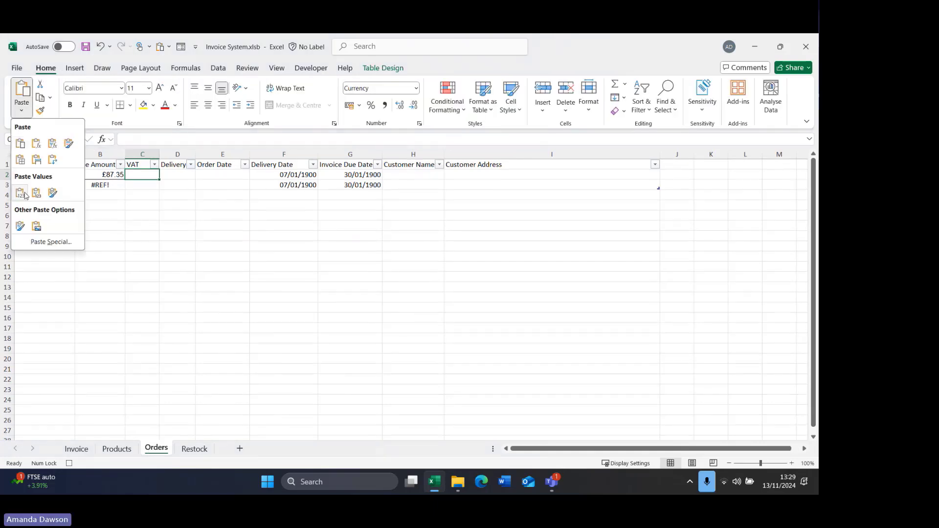
{"action": "left_click", "coordinate": [25, 194]}
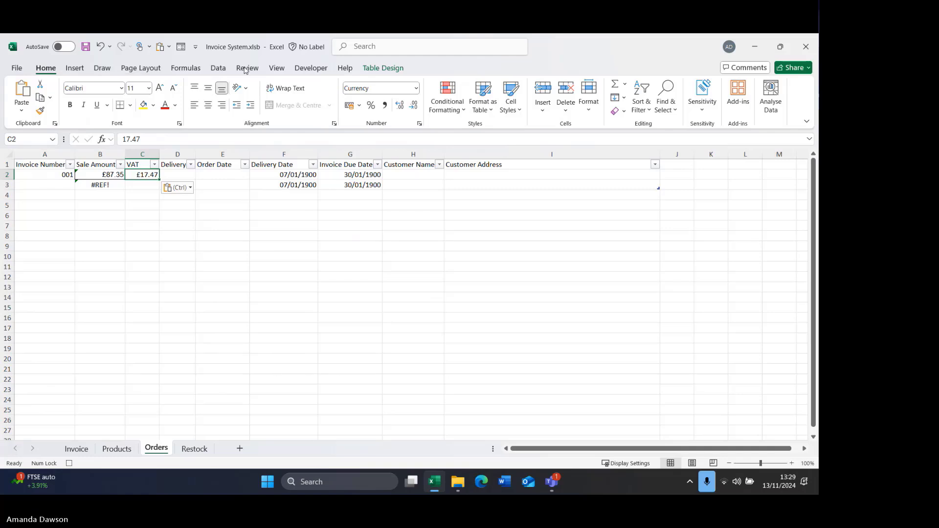
- Move one cell over to the Delivery cell D2 with relative references on, and turn relative references off
{"action": "left_click", "coordinate": [309, 68]}
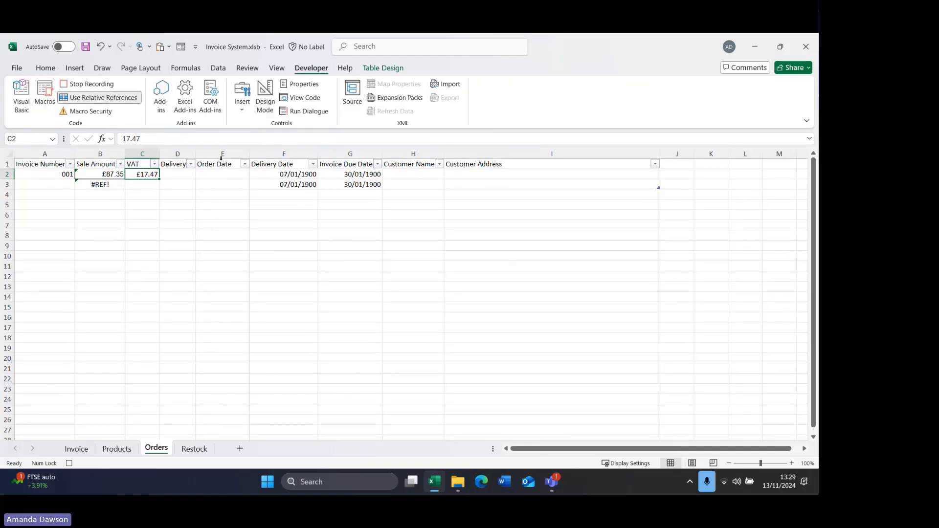
{"action": "key", "text": "Right"}
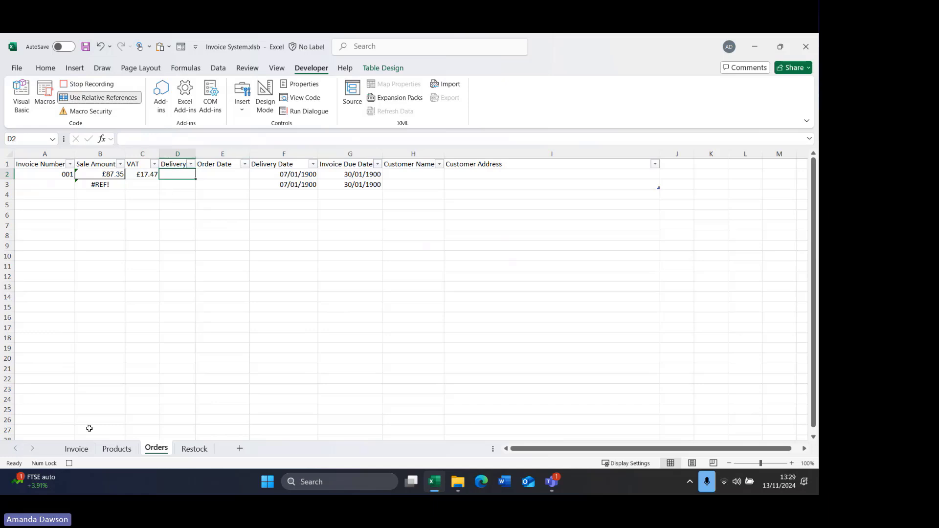
{"action": "left_click", "coordinate": [105, 98]}
- Copy the Delivery amount from H22 on the Invoice sheet, turn relative references on in Orders, and paste it as a value into D2
{"action": "left_click", "coordinate": [73, 458]}
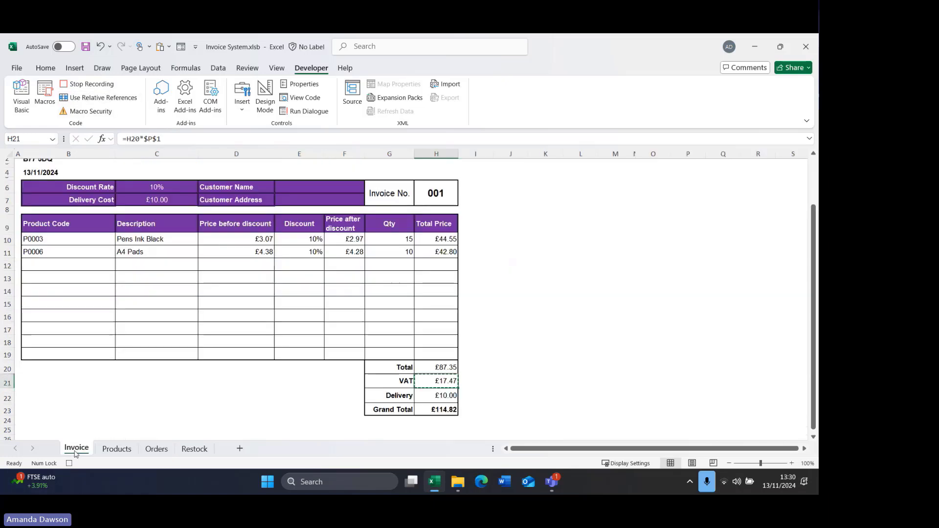
{"action": "left_click", "coordinate": [442, 396]}
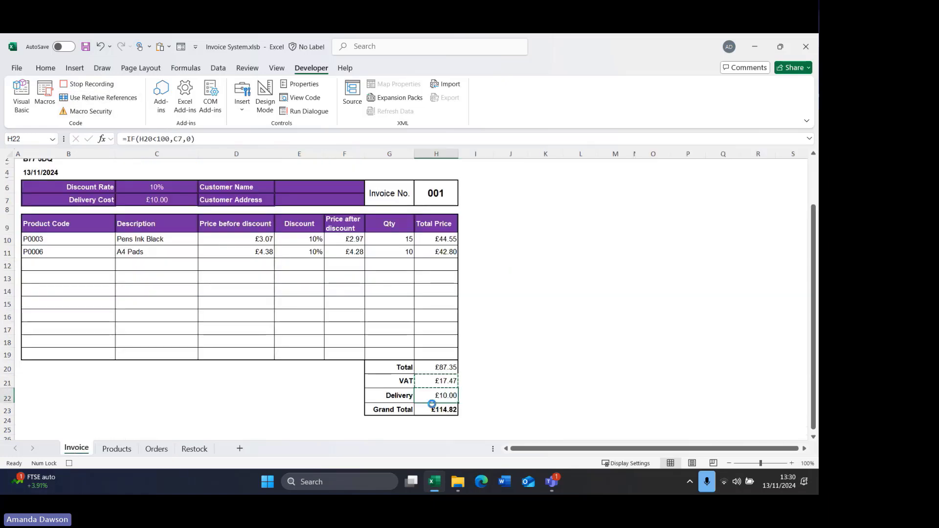
{"action": "key", "text": "ctrl+c"}
{"action": "left_click", "coordinate": [157, 449]}
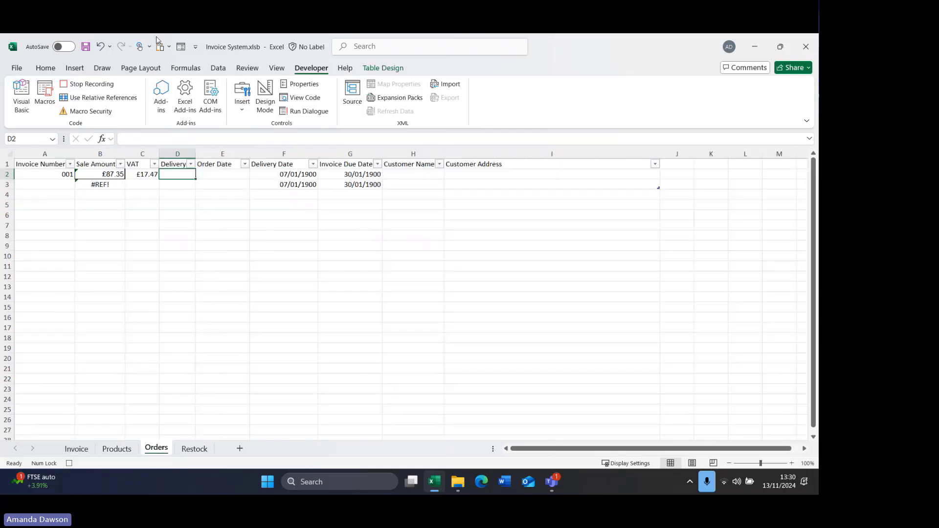
{"action": "left_click", "coordinate": [104, 98]}
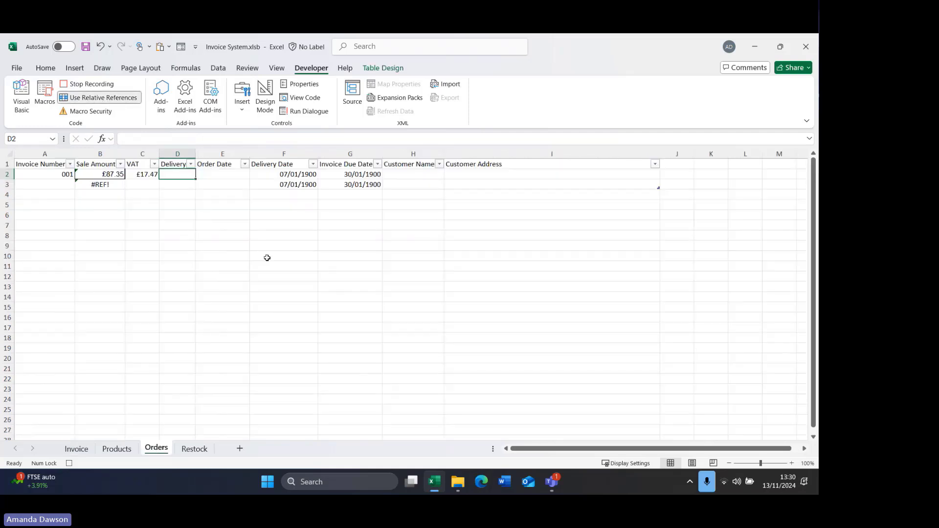
{"action": "left_click", "coordinate": [46, 69]}
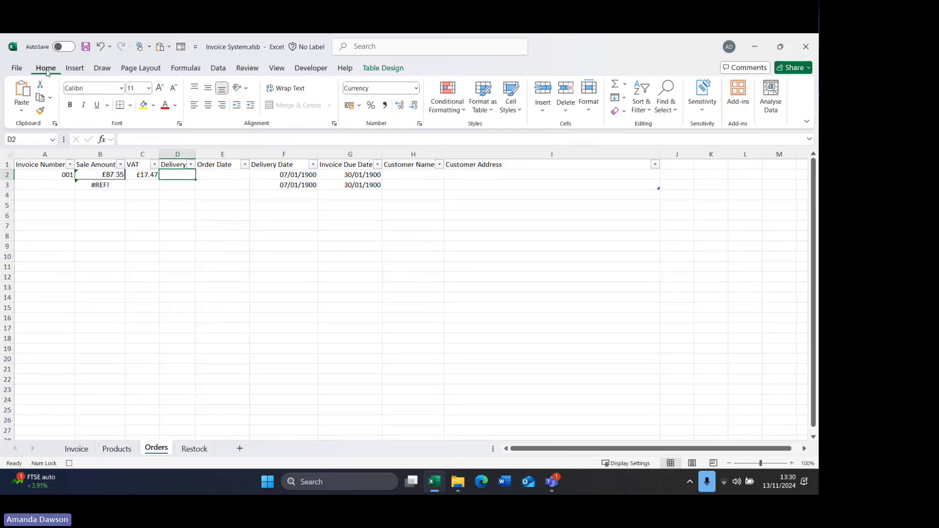
{"action": "left_click", "coordinate": [22, 111]}
{"action": "left_click", "coordinate": [20, 193]}
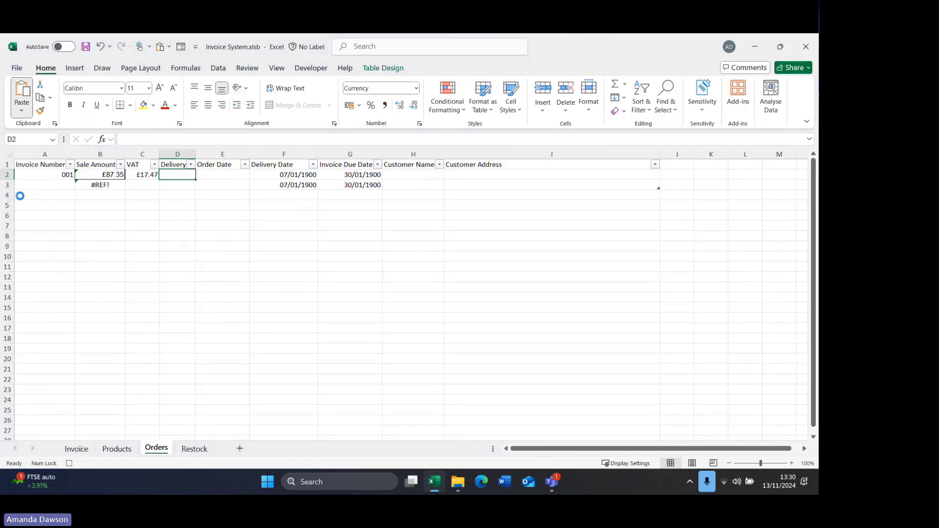
- Move on to the Order Date cell E2 and turn off relative references for the recording
{"action": "key", "text": "Right"}
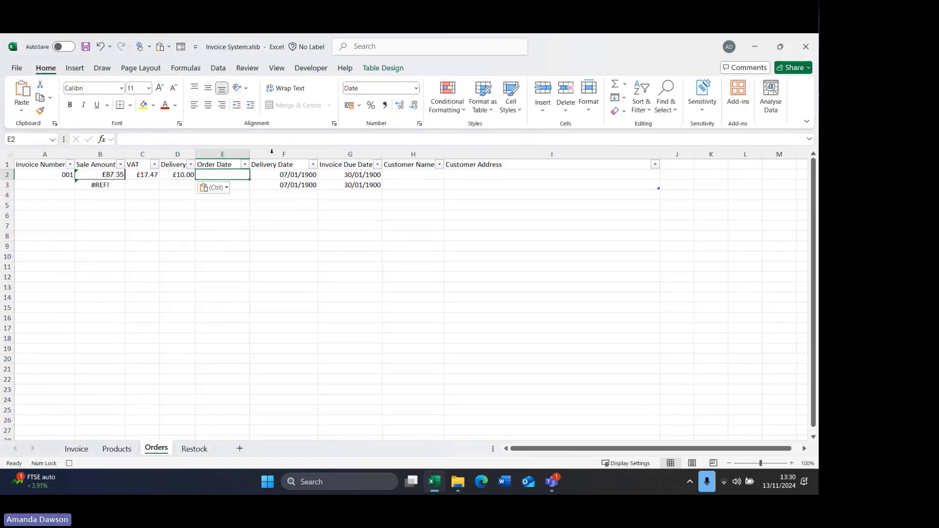
{"action": "left_click", "coordinate": [311, 68]}
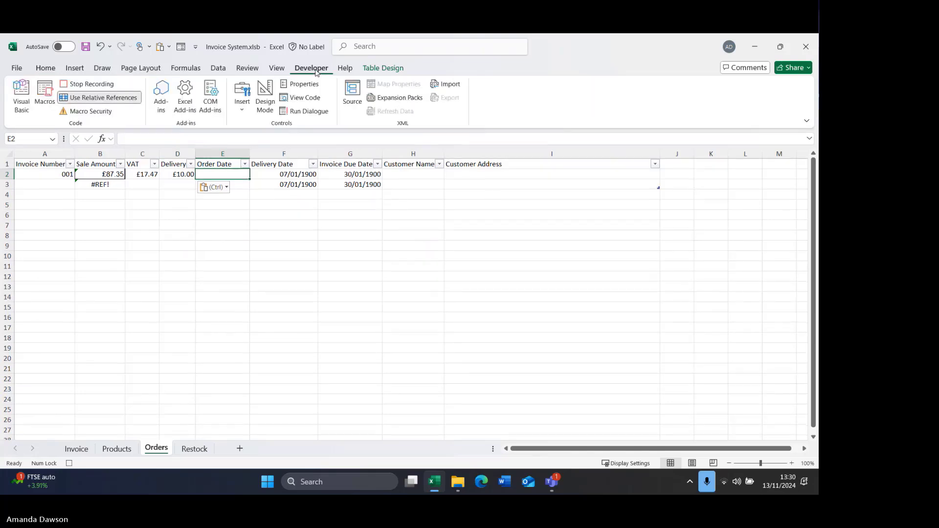
{"action": "left_click", "coordinate": [77, 96]}
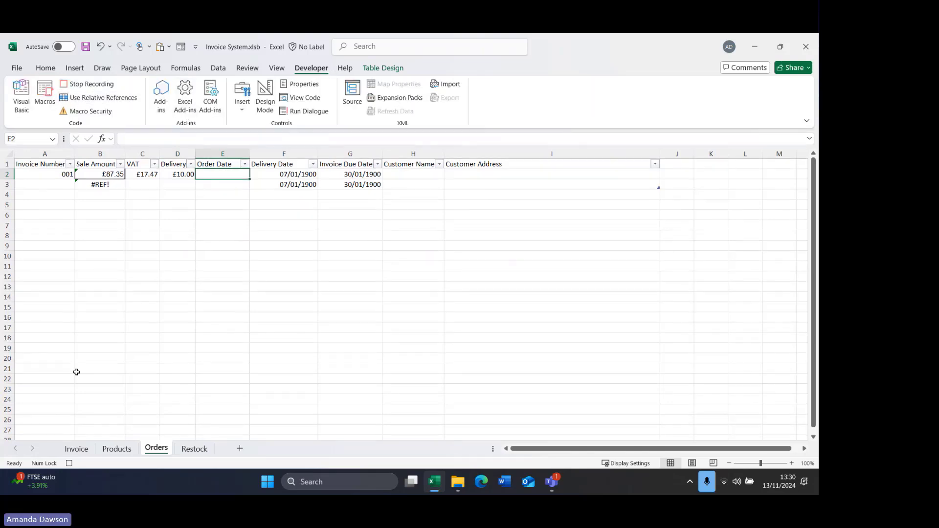
- Copy the date from B4 on the Invoice sheet, turn relative references on in Orders, and paste it as a value into E2
{"action": "left_click", "coordinate": [76, 449]}
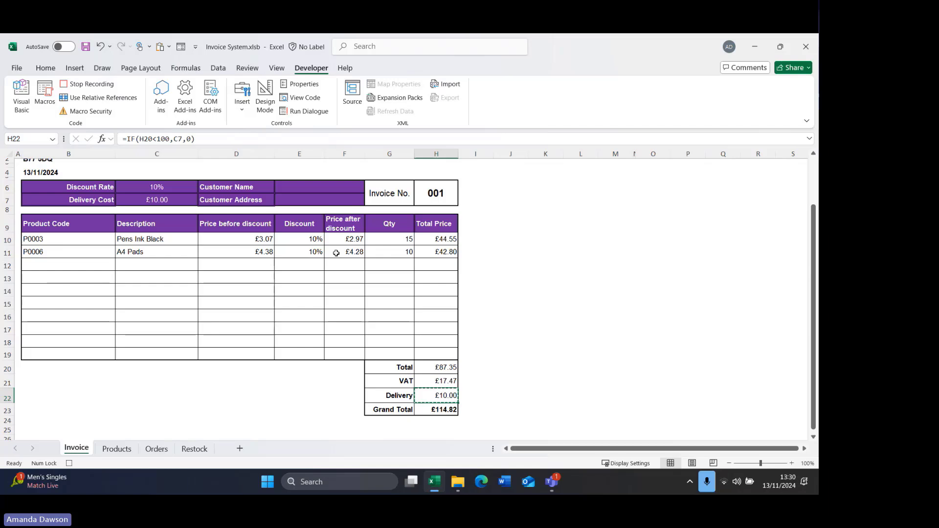
{"action": "left_click", "coordinate": [58, 173]}
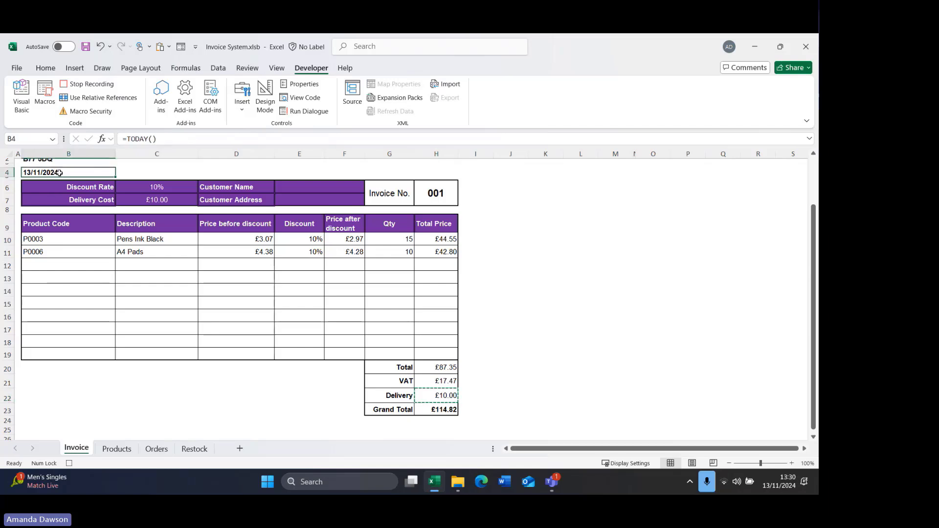
{"action": "key", "text": "ctrl+c"}
{"action": "left_click", "coordinate": [157, 449]}
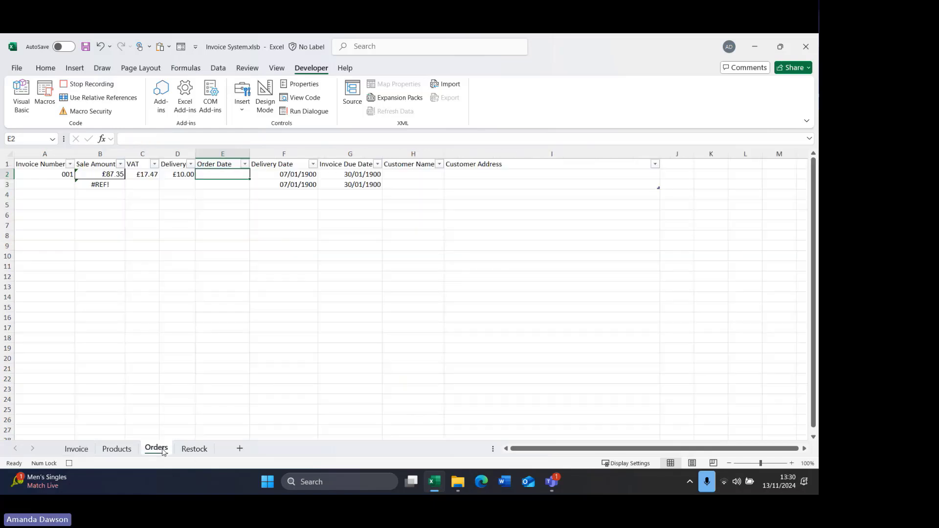
{"action": "left_click", "coordinate": [100, 98]}
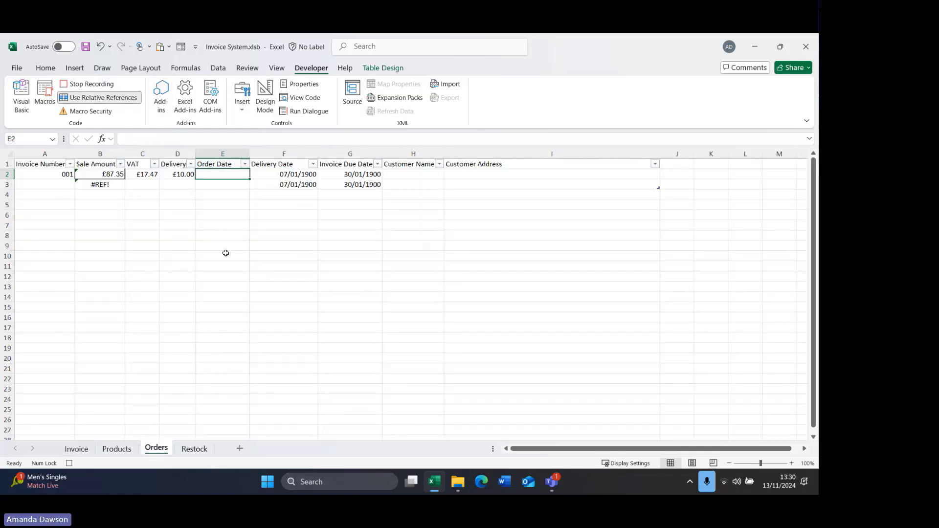
{"action": "left_click", "coordinate": [46, 68]}
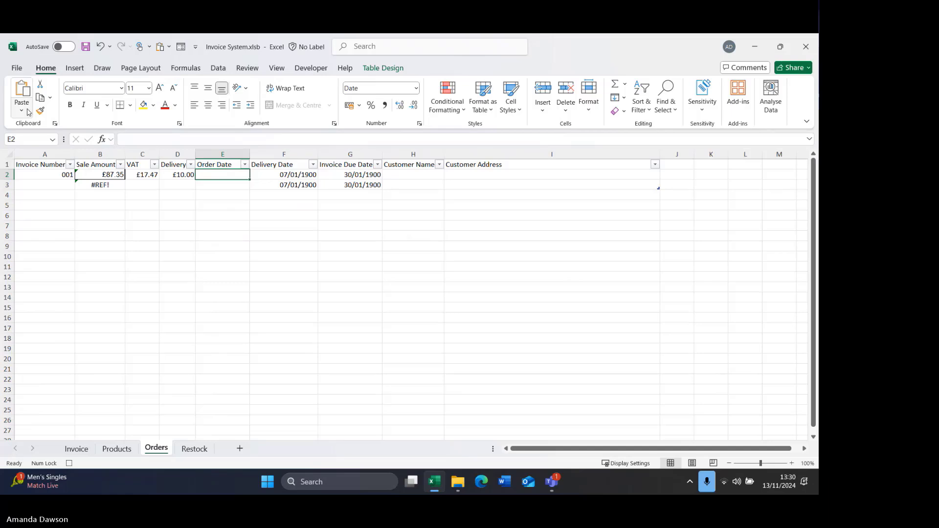
{"action": "left_click", "coordinate": [22, 110]}
{"action": "left_click", "coordinate": [19, 193]}
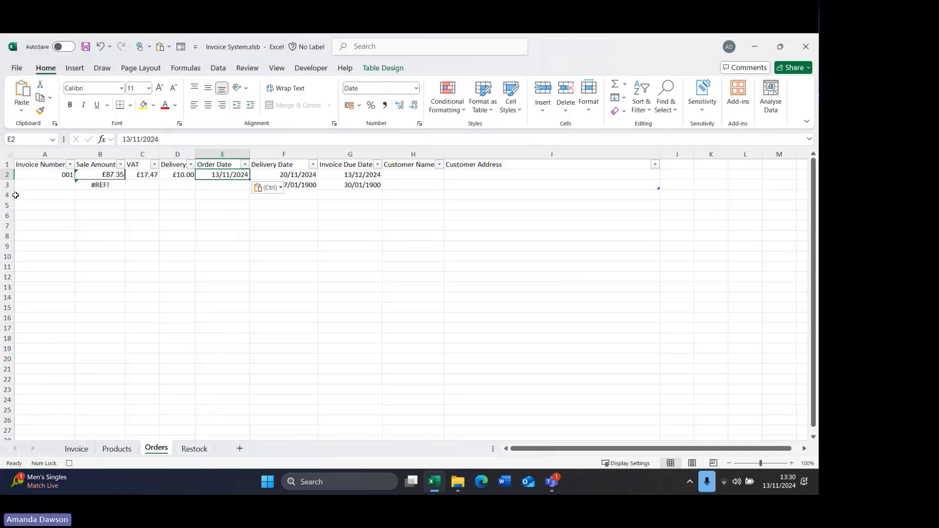
- Check the Delivery Date and Invoice Due Date formulas in F2 and G2, and move on to the Customer Name cell H2
{"action": "left_click", "coordinate": [290, 177]}
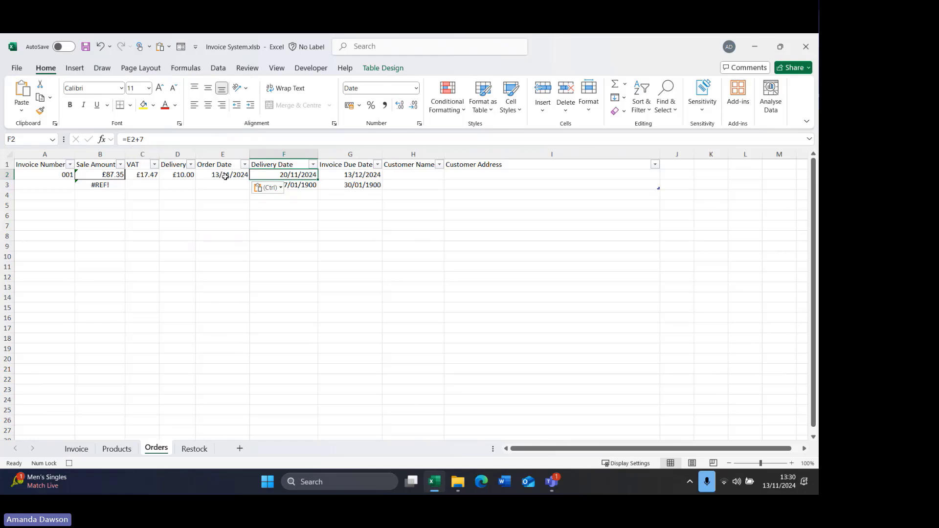
{"action": "left_click", "coordinate": [356, 174]}
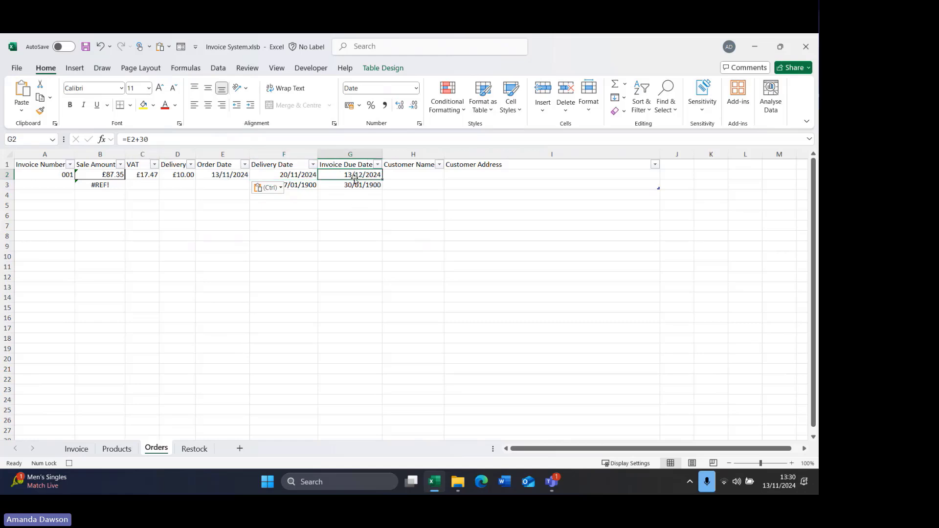
{"action": "key", "text": "Right"}
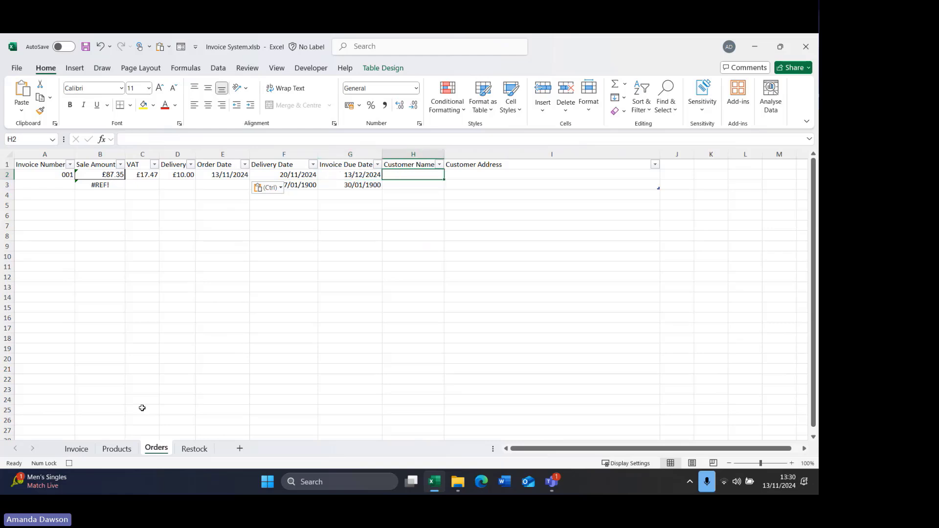
- Turn off relative references and return to the Invoice sheet
{"action": "left_click", "coordinate": [311, 67]}
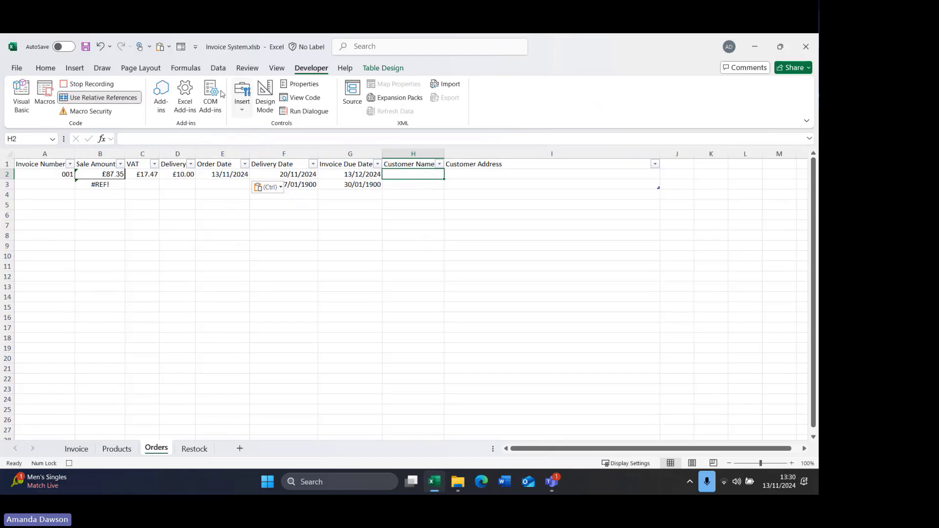
{"action": "left_click", "coordinate": [76, 448]}
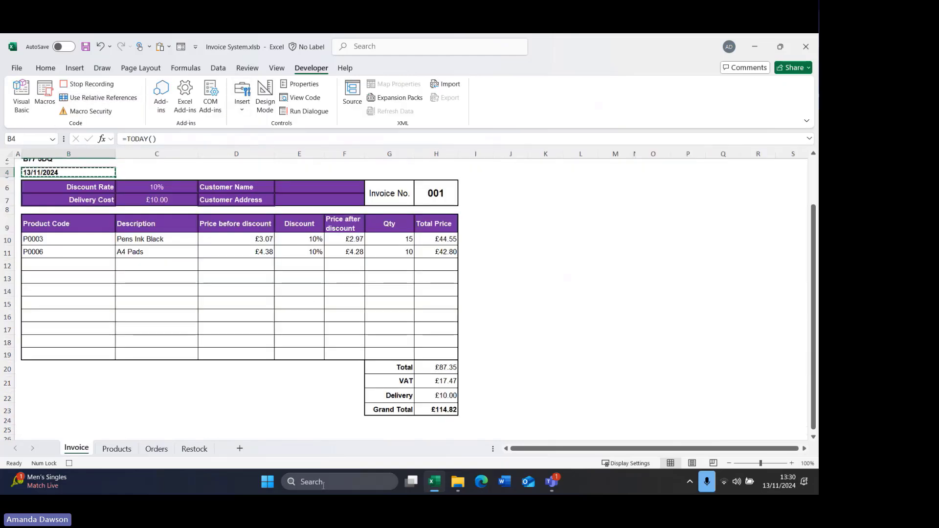
- Copy the Customer Name cell from the Invoice sheet and paste it as values into cell H2 on Orders
{"action": "left_click", "coordinate": [306, 187]}
{"action": "key", "text": "ctrl+c"}
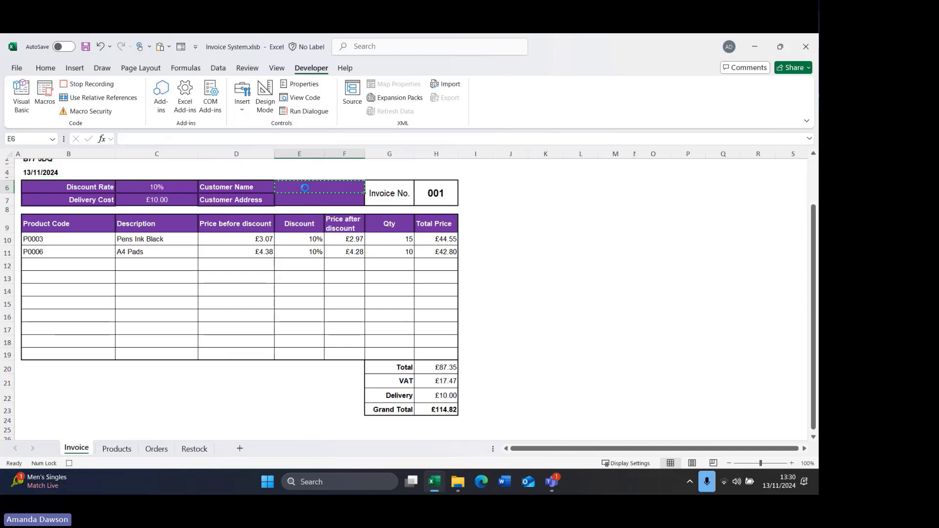
{"action": "left_click", "coordinate": [156, 449]}
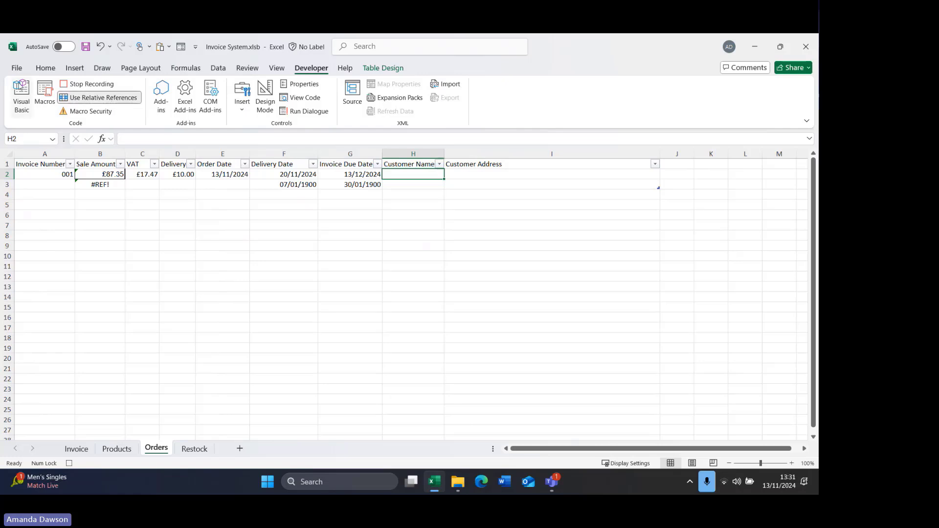
{"action": "left_click", "coordinate": [46, 68]}
{"action": "left_click", "coordinate": [25, 114]}
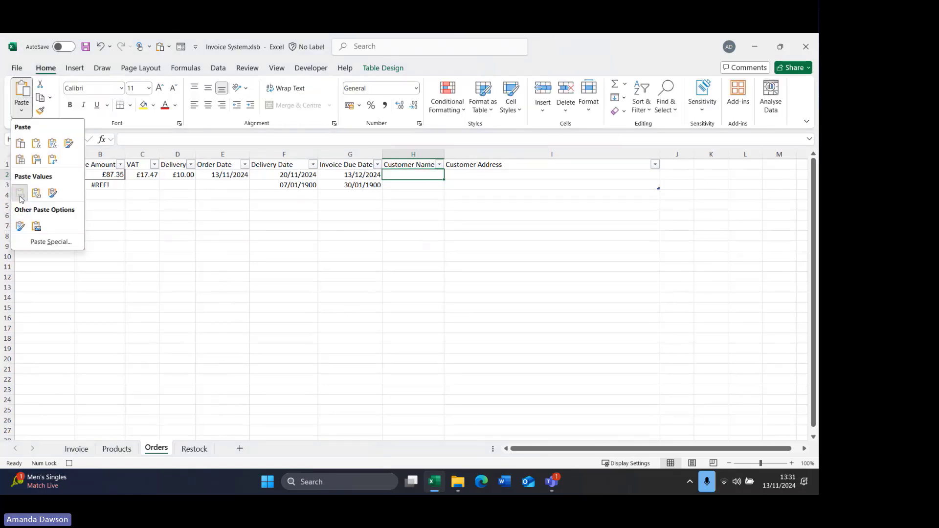
{"action": "left_click", "coordinate": [20, 196]}
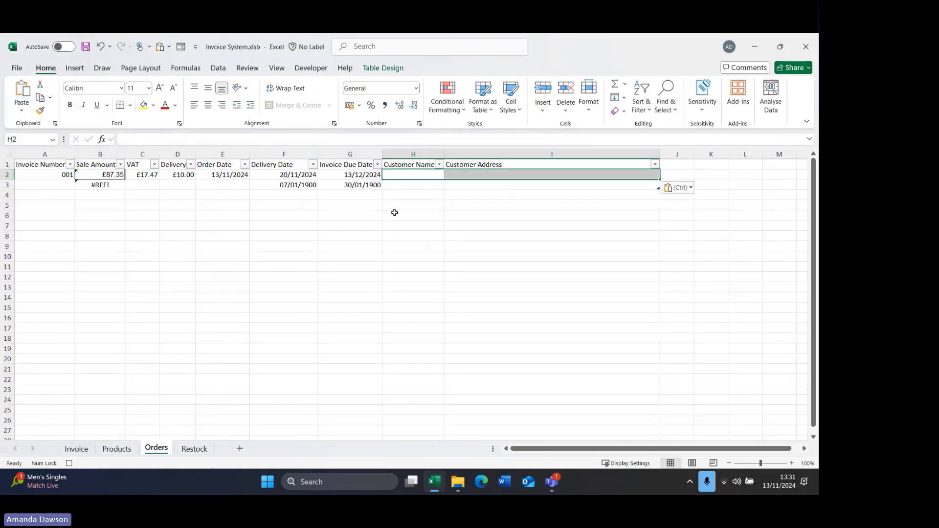
- Select the Customer Address cell I2 on Orders and turn off relative references for the macro recording
{"action": "left_click", "coordinate": [508, 173]}
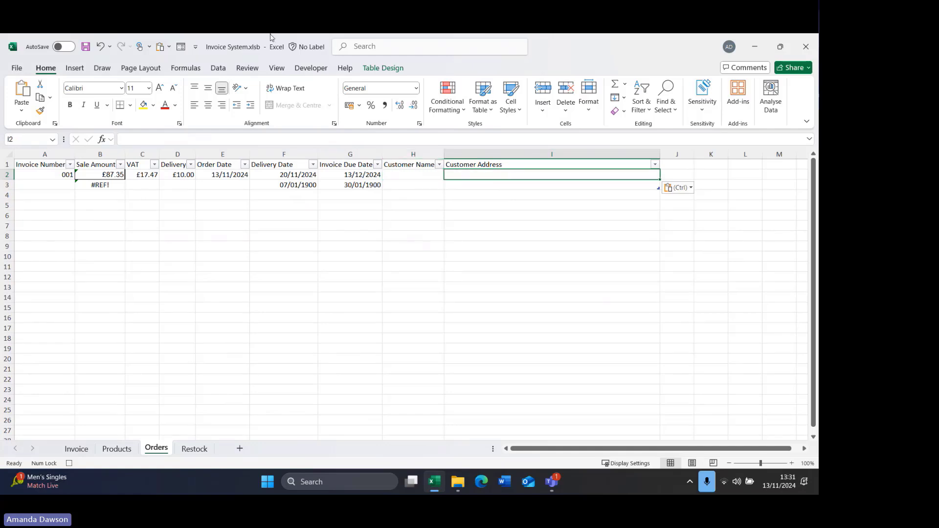
{"action": "left_click", "coordinate": [311, 67]}
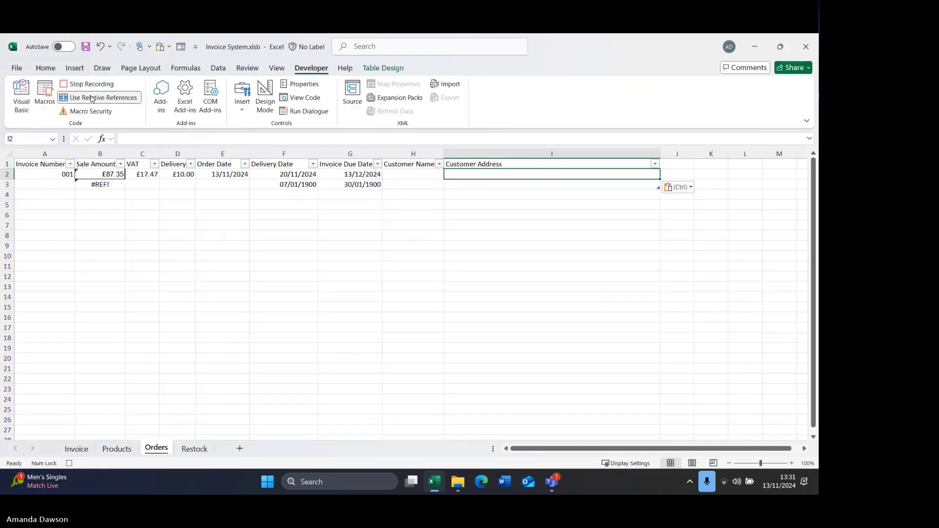
{"action": "left_click", "coordinate": [92, 99]}
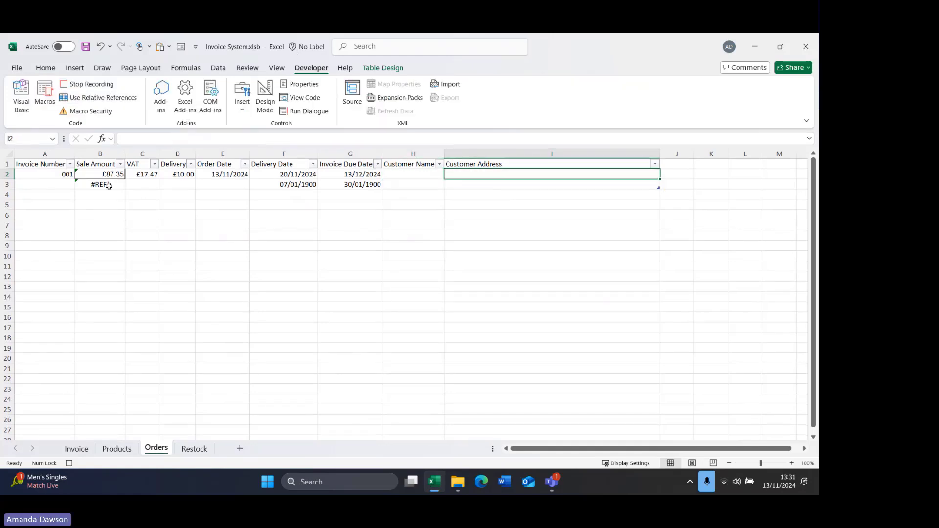
- Copy the Customer Address cell from the Invoice sheet and paste it as values into cell I2 on Orders
{"action": "left_click", "coordinate": [76, 449]}
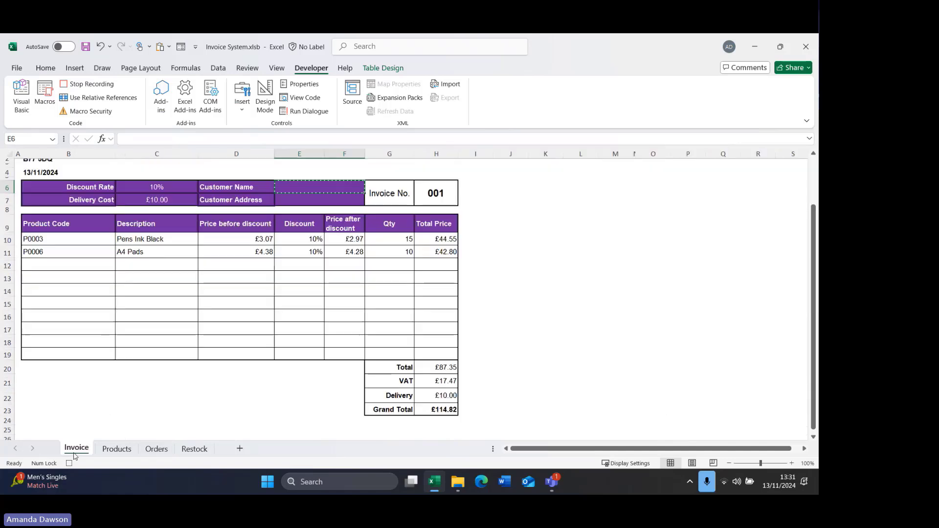
{"action": "left_click", "coordinate": [293, 203]}
{"action": "key", "text": "ctrl+c"}
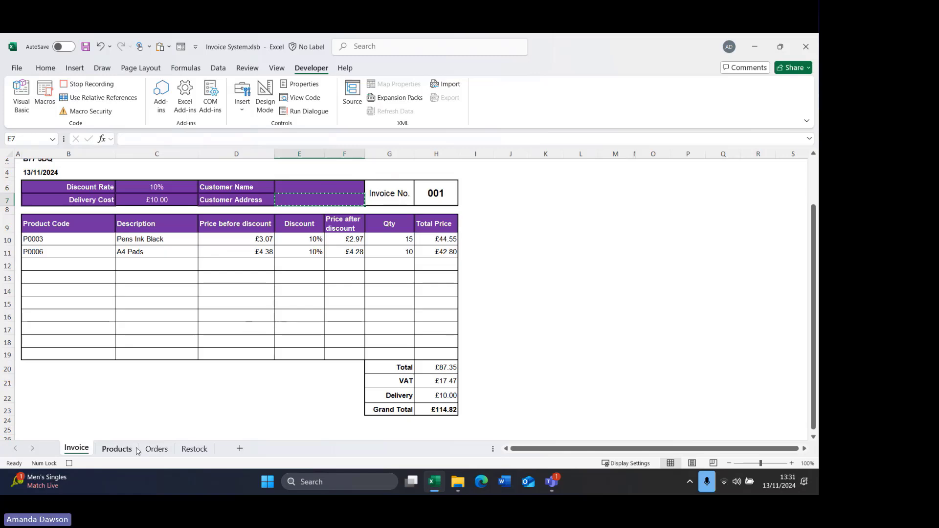
{"action": "left_click", "coordinate": [156, 449]}
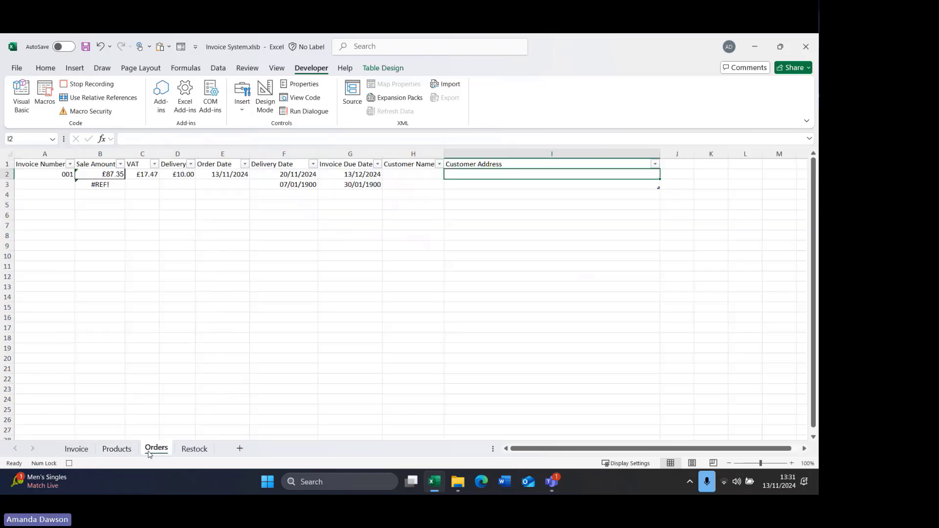
{"action": "left_click", "coordinate": [45, 68]}
{"action": "left_click", "coordinate": [21, 111]}
{"action": "left_click", "coordinate": [21, 192]}
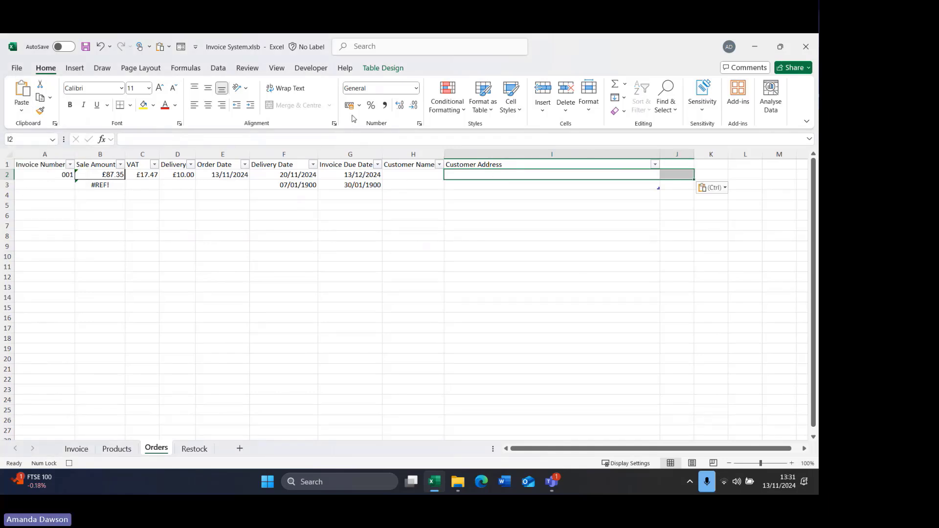
- Record a move to cell A3 on Orders using relative references, and stop the macro recording
{"action": "left_click", "coordinate": [309, 69]}
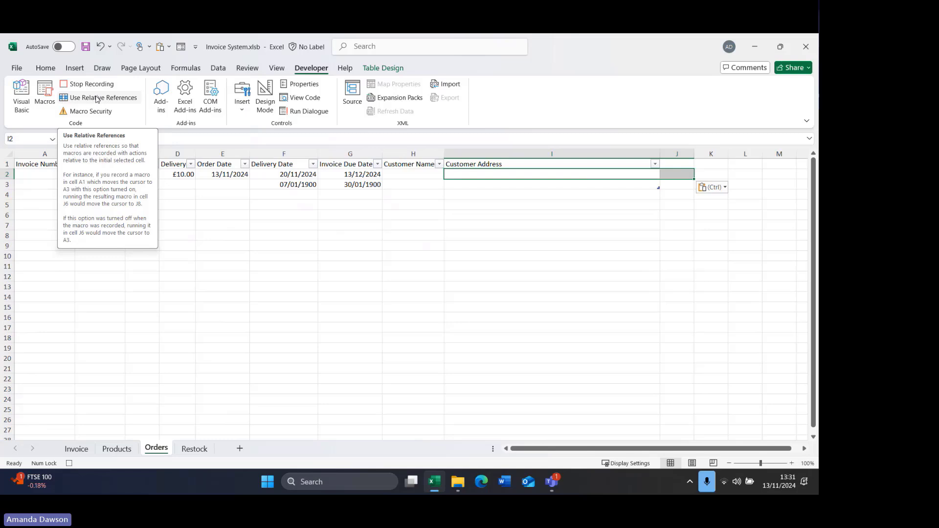
{"action": "left_click", "coordinate": [97, 99]}
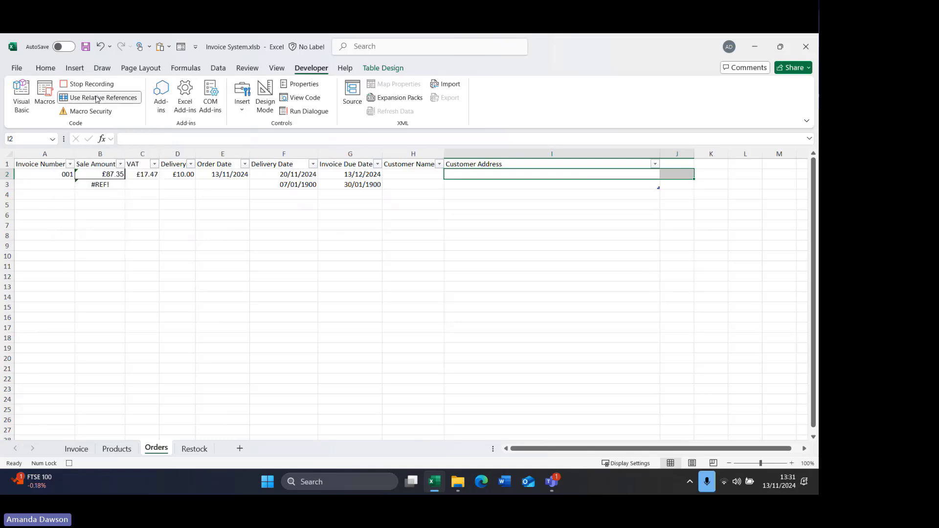
{"action": "left_click", "coordinate": [52, 183]}
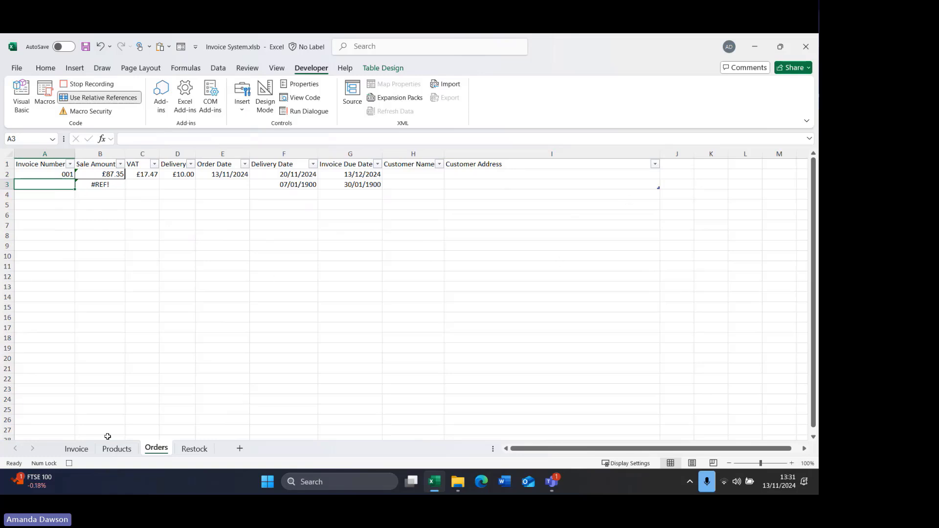
{"action": "left_click", "coordinate": [70, 464]}
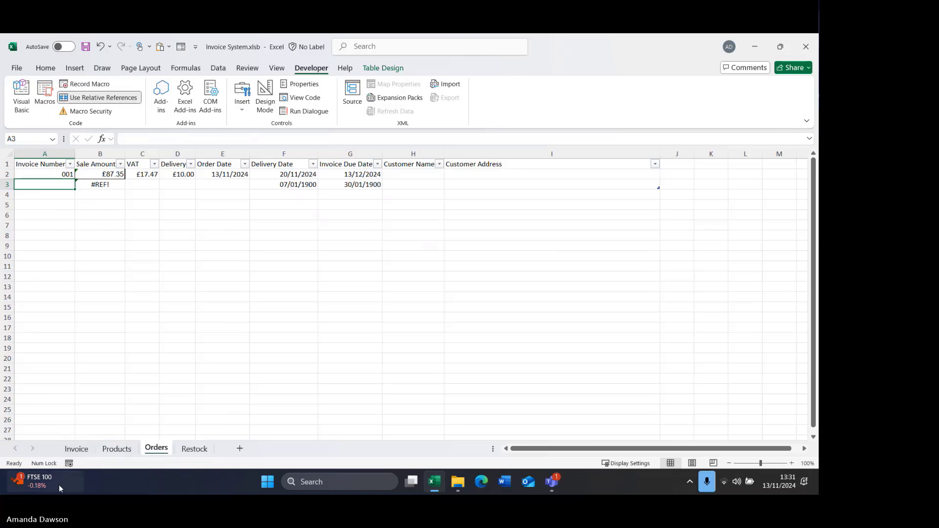
- Clear the product codes and quantities from the line items on the Invoice sheet
{"action": "left_click", "coordinate": [76, 449]}
{"action": "left_click_drag", "start_coordinate": [58, 243], "coordinate": [58, 261]}
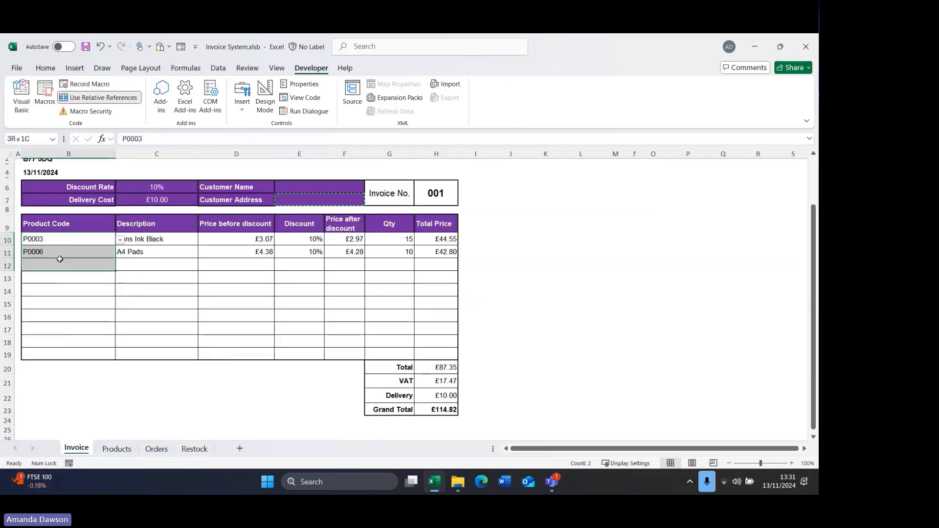
{"action": "key", "text": "Delete"}
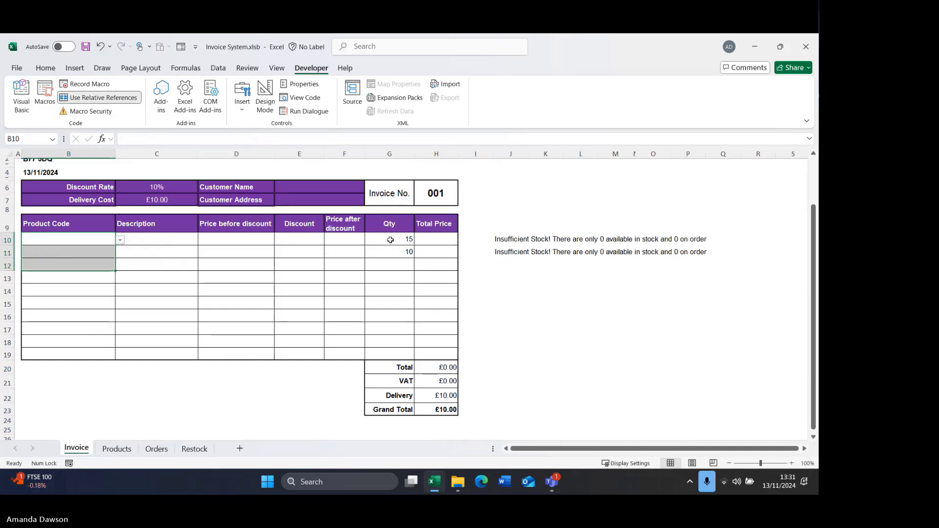
{"action": "left_click_drag", "start_coordinate": [388, 239], "coordinate": [386, 253]}
{"action": "key", "text": "Delete"}
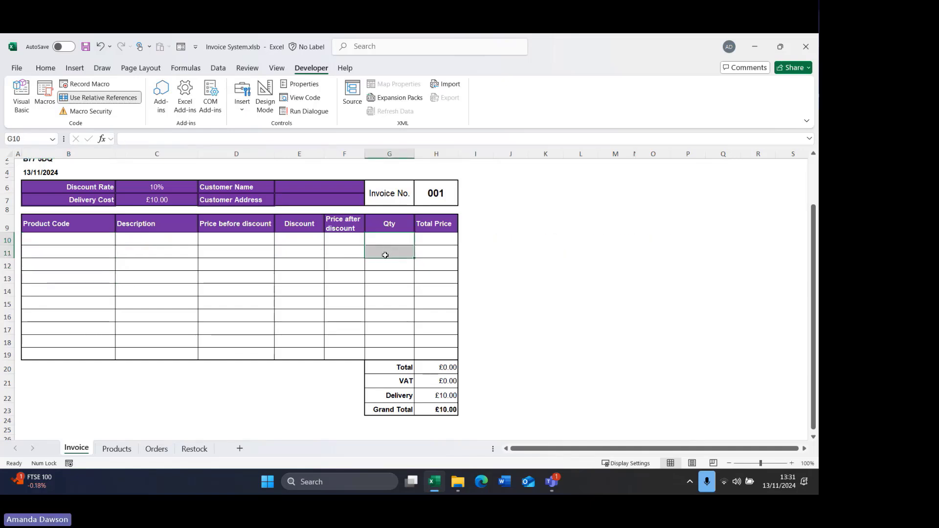
- Fill the first invoice line with product code P0011 and a quantity of 8
{"action": "left_click", "coordinate": [69, 239]}
{"action": "left_click", "coordinate": [120, 240]}
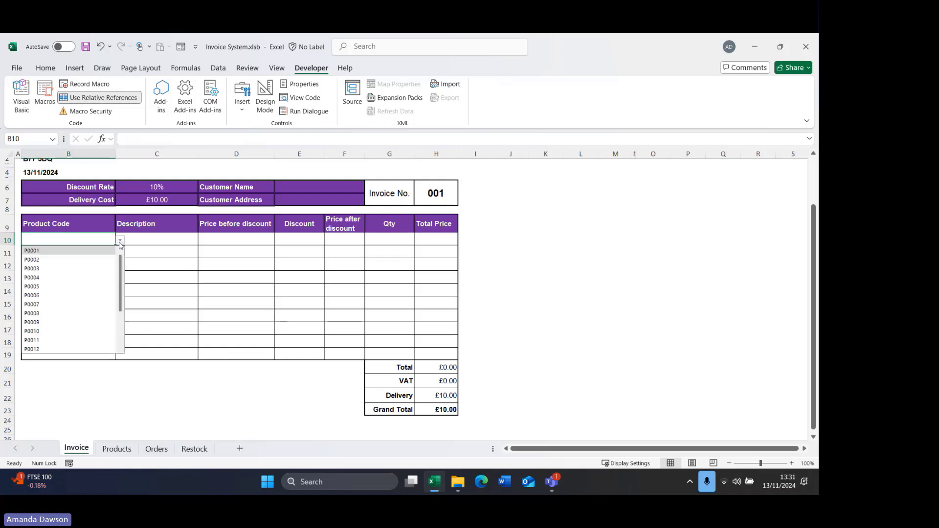
{"action": "left_click", "coordinate": [69, 340]}
{"action": "left_click", "coordinate": [398, 243]}
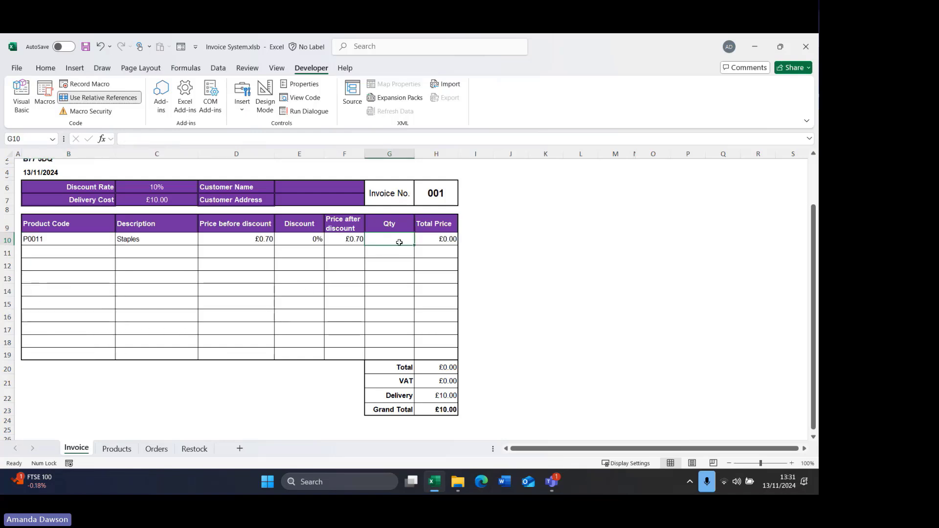
{"action": "type", "text": "8"}
- Fill the second invoice line with product code P0012 and a quantity of 8
{"action": "left_click", "coordinate": [82, 248]}
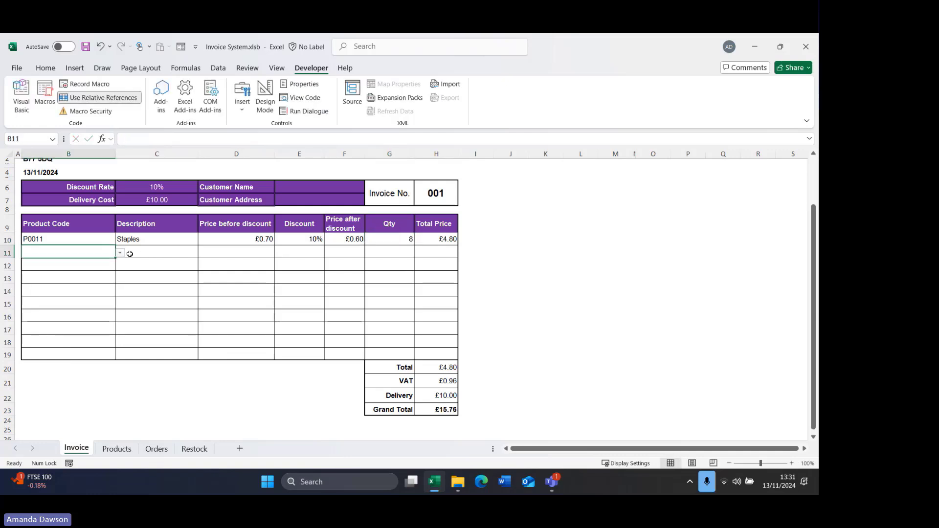
{"action": "left_click", "coordinate": [120, 252]}
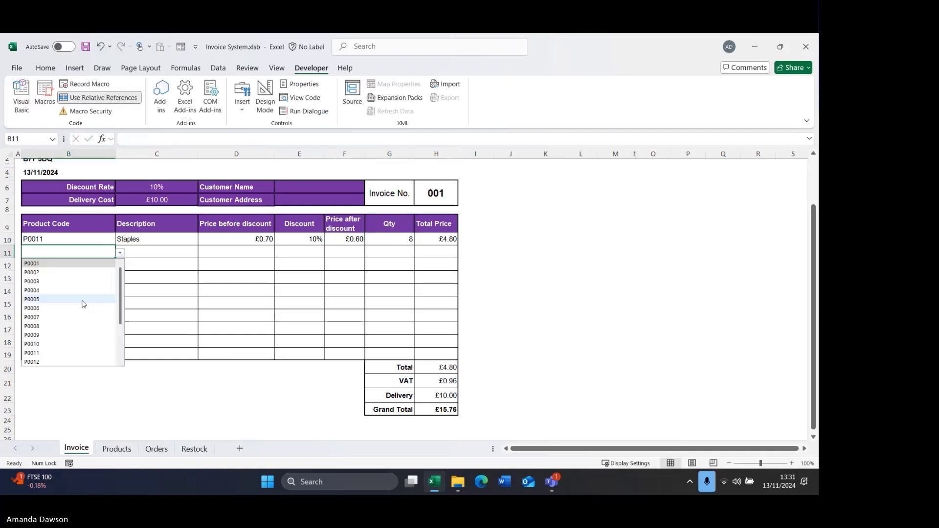
{"action": "left_click", "coordinate": [65, 364]}
{"action": "left_click", "coordinate": [401, 254]}
{"action": "type", "text": "8"}
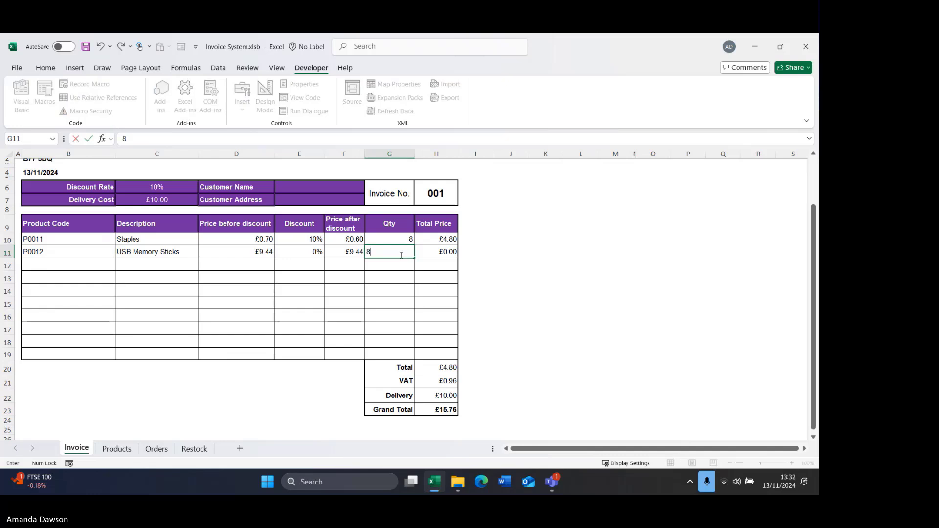
{"action": "left_click", "coordinate": [438, 252]}
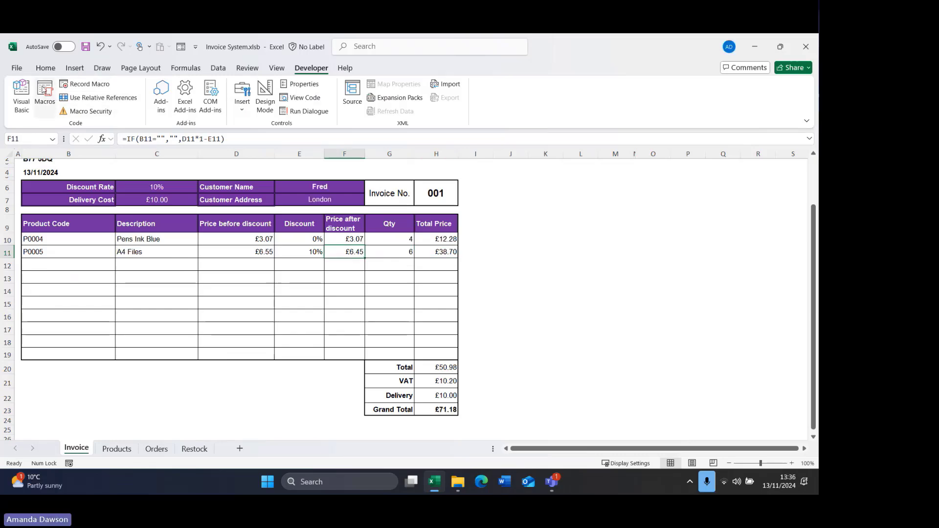
- Run the SubmitInvoice macro from the Invoice sheet and check the result on the Orders sheet
{"action": "left_click", "coordinate": [44, 89]}
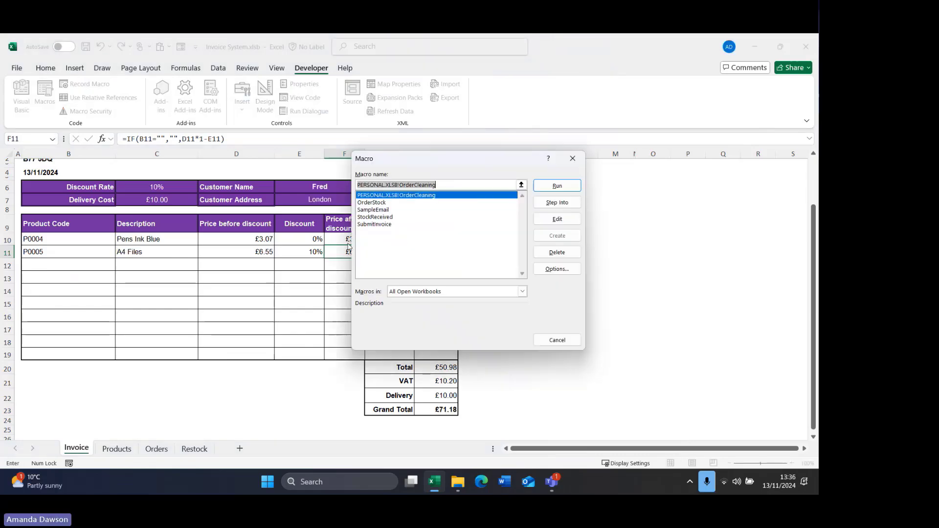
{"action": "left_click", "coordinate": [386, 223]}
{"action": "left_click", "coordinate": [555, 187]}
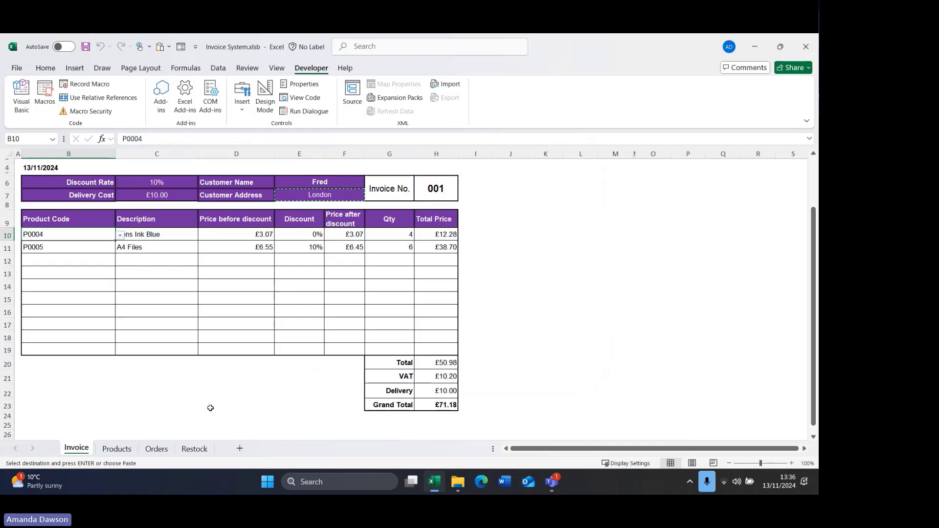
{"action": "left_click", "coordinate": [157, 449]}
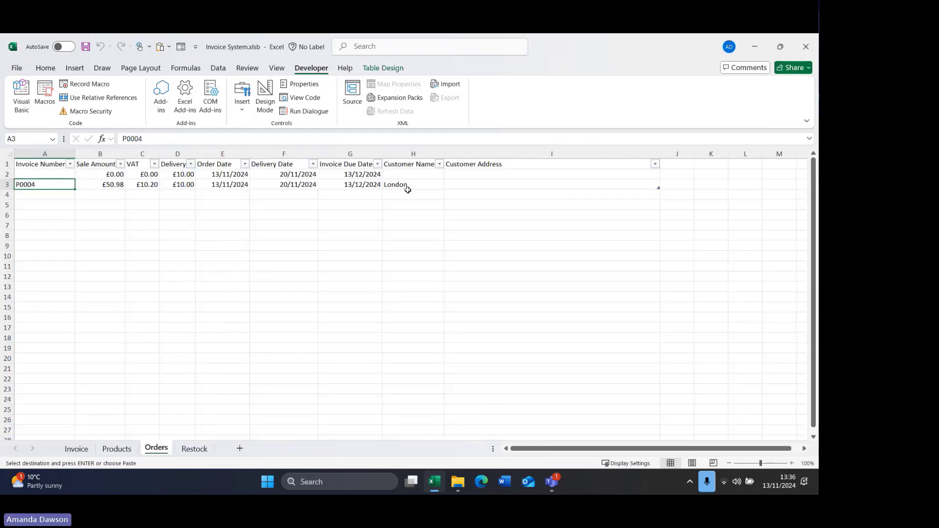
- Return to the Invoice sheet, run the SubmitInvoice macro again, and select cell A4 on the Orders sheet
{"action": "left_click", "coordinate": [74, 449]}
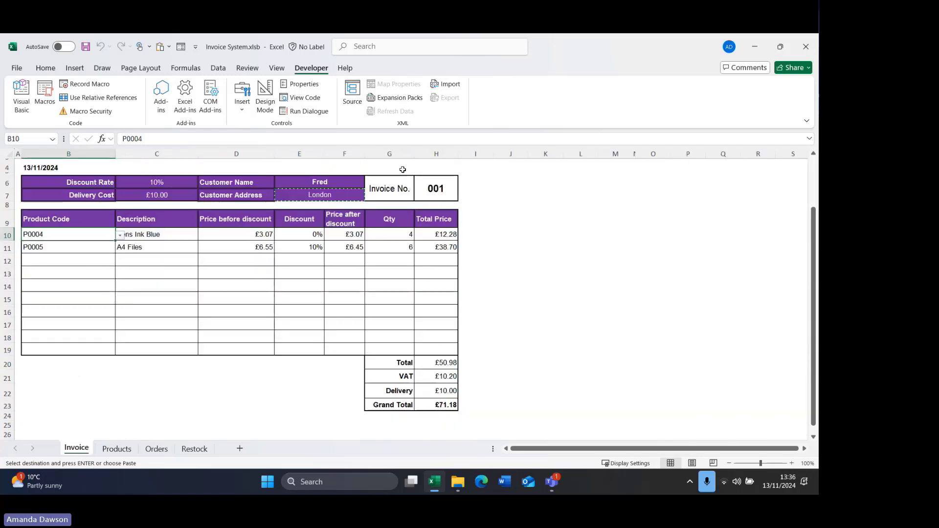
{"action": "left_click", "coordinate": [51, 97]}
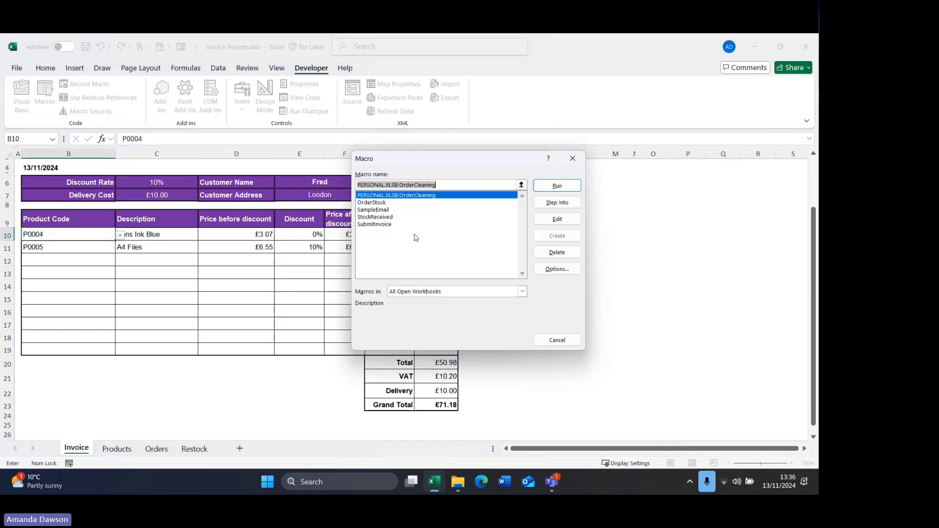
{"action": "left_click", "coordinate": [372, 224]}
{"action": "left_click", "coordinate": [535, 189]}
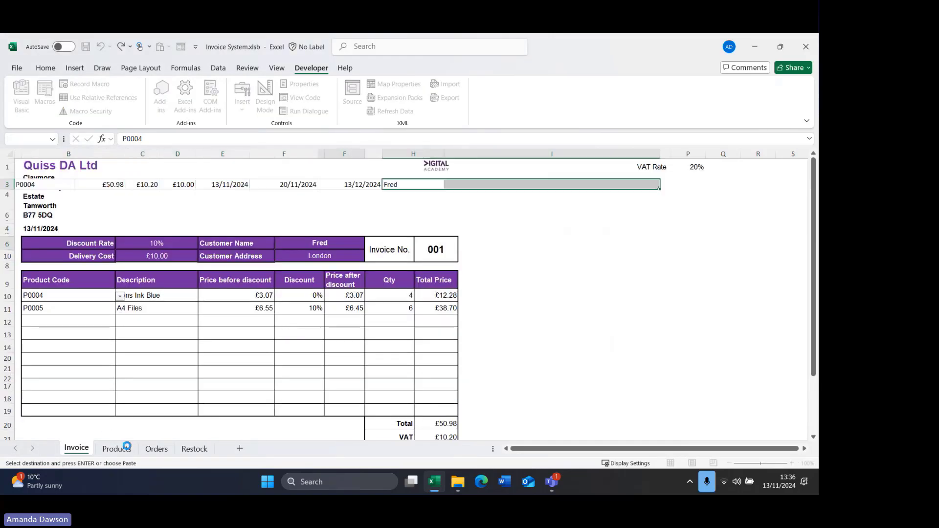
{"action": "left_click", "coordinate": [158, 449]}
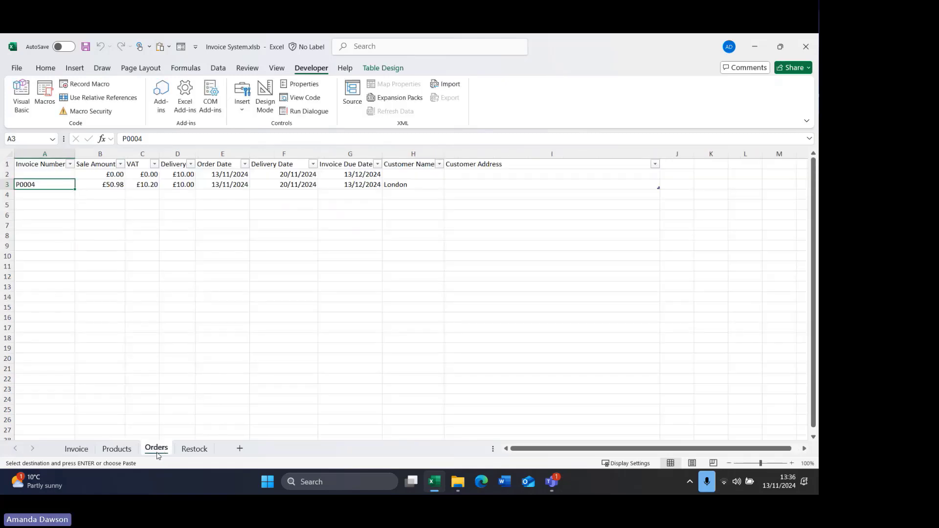
{"action": "left_click", "coordinate": [52, 196]}
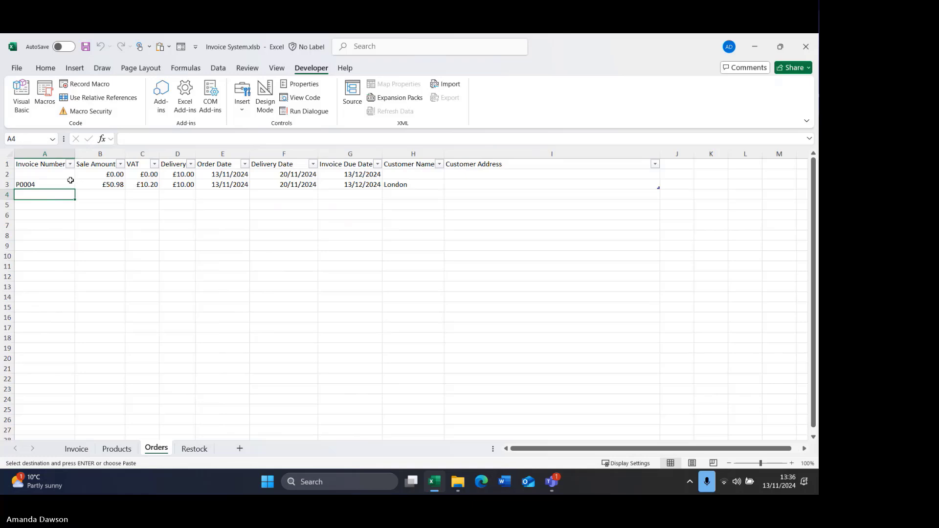
{"action": "left_click", "coordinate": [75, 448]}
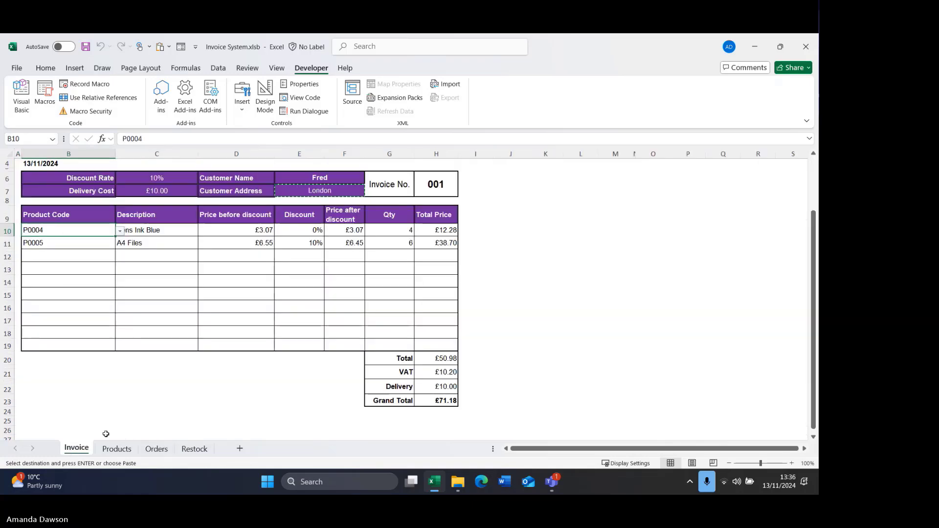
{"action": "left_click", "coordinate": [110, 449]}
{"action": "left_click", "coordinate": [179, 451]}
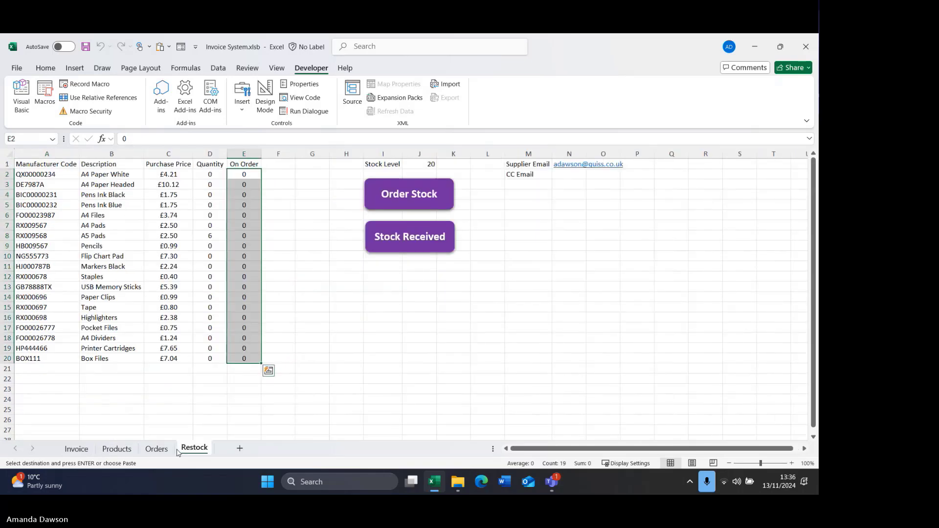
{"action": "left_click", "coordinate": [165, 452]}
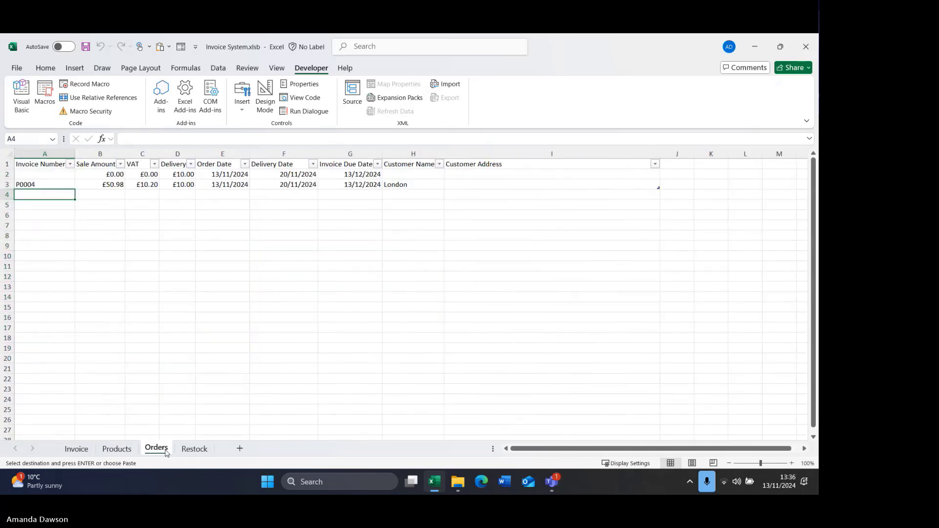
- Run the SubmitInvoice macro again from the Invoice sheet and check the Invoice Number cells in rows 3 and 4 of the Orders sheet
{"action": "left_click", "coordinate": [62, 180]}
{"action": "left_click", "coordinate": [60, 198]}
{"action": "left_click", "coordinate": [76, 450]}
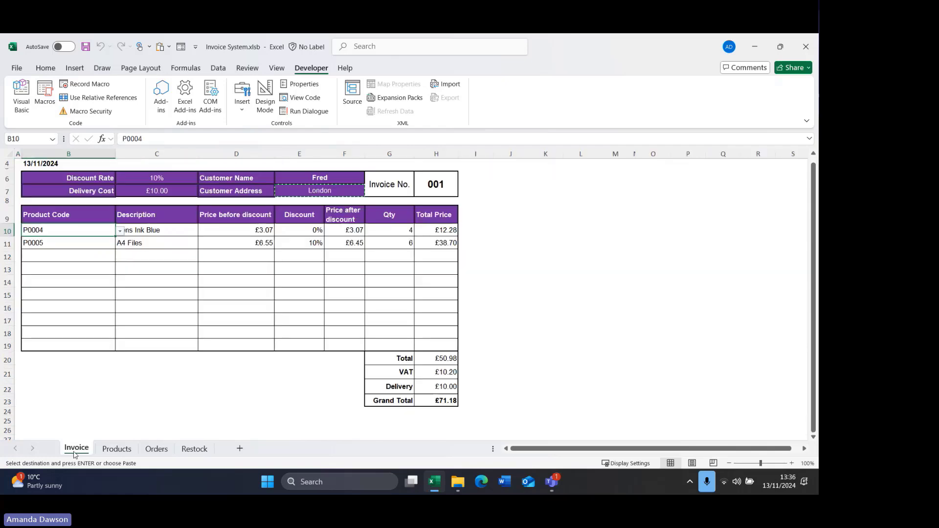
{"action": "left_click", "coordinate": [49, 84]}
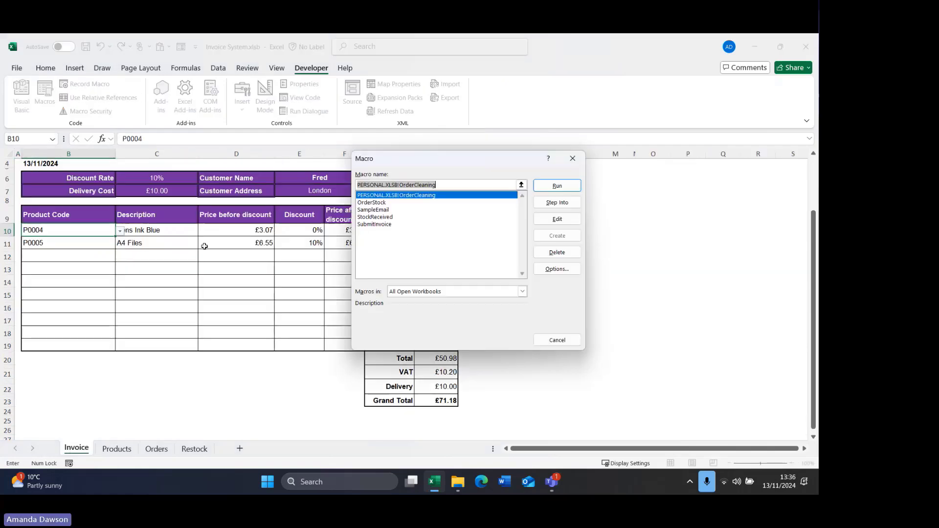
{"action": "left_click", "coordinate": [377, 225]}
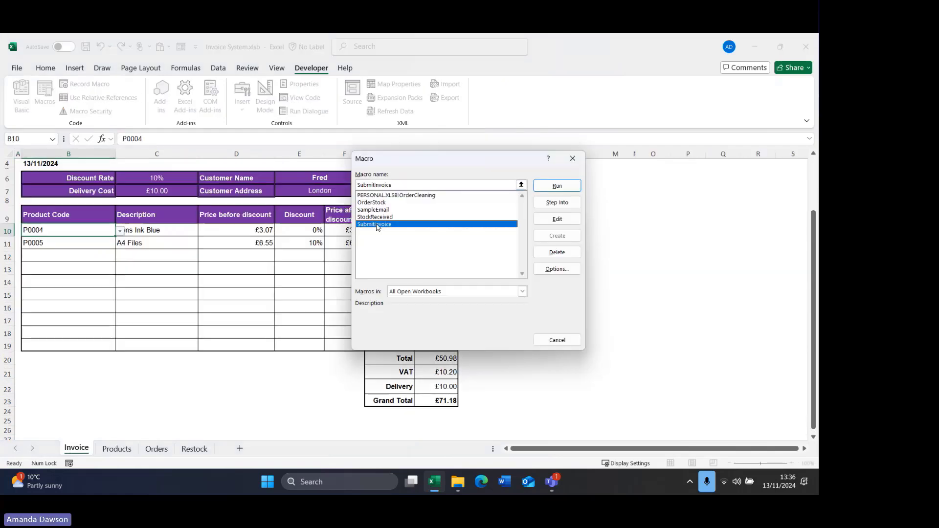
{"action": "left_click", "coordinate": [558, 186]}
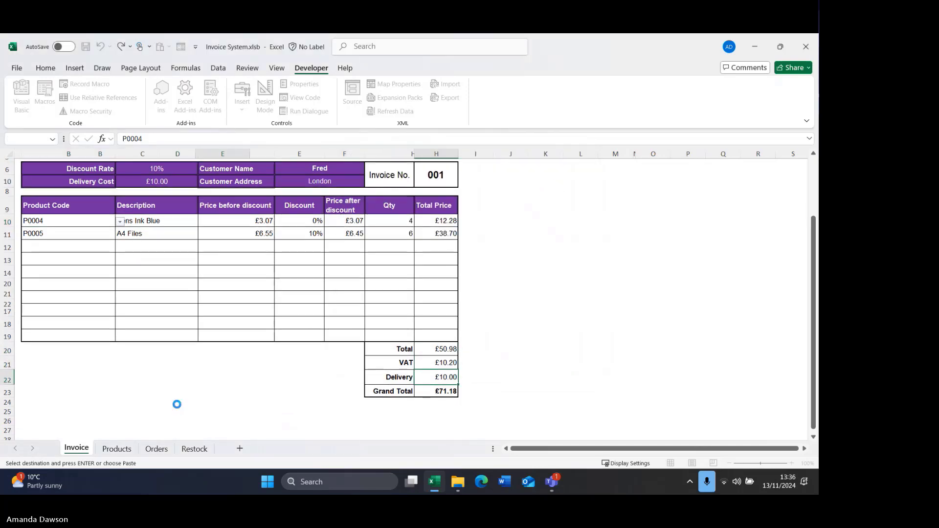
{"action": "left_click", "coordinate": [194, 449]}
{"action": "left_click", "coordinate": [156, 448]}
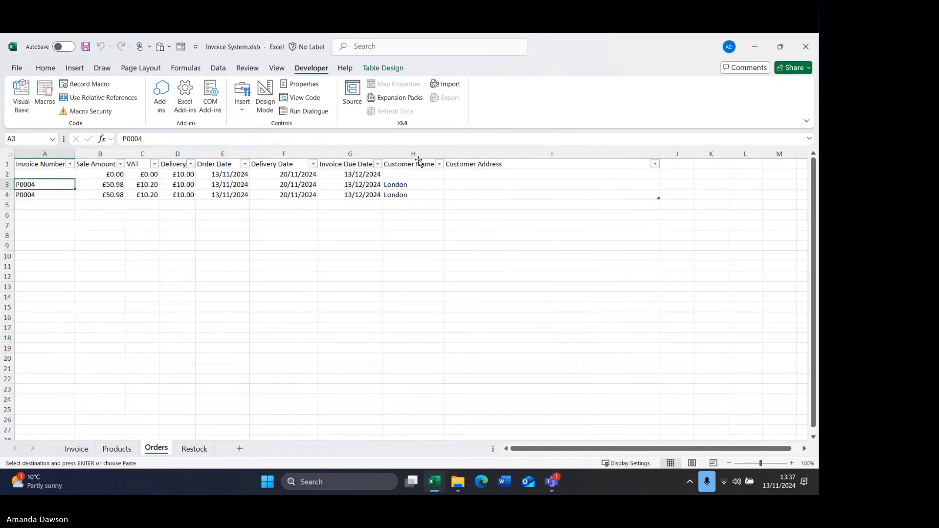
{"action": "left_click", "coordinate": [43, 196]}
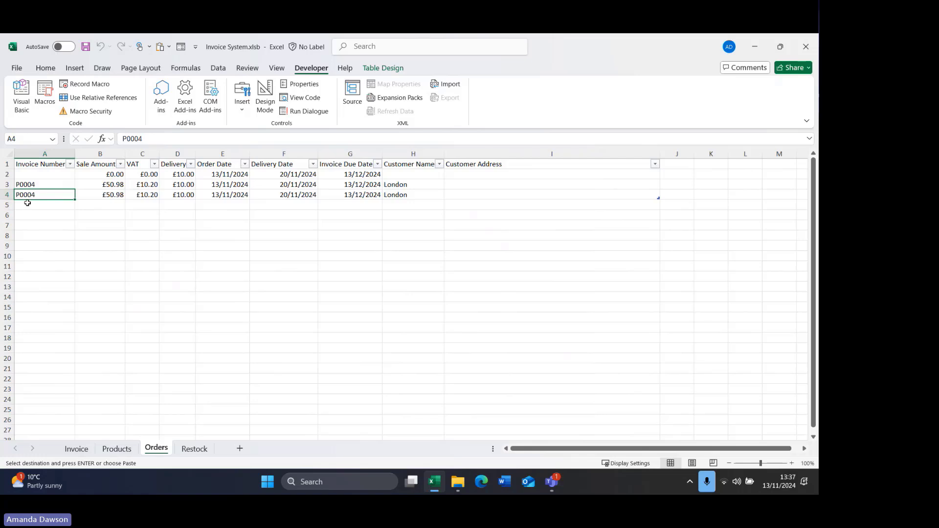
{"action": "left_click", "coordinate": [26, 207]}
{"action": "left_click", "coordinate": [32, 186]}
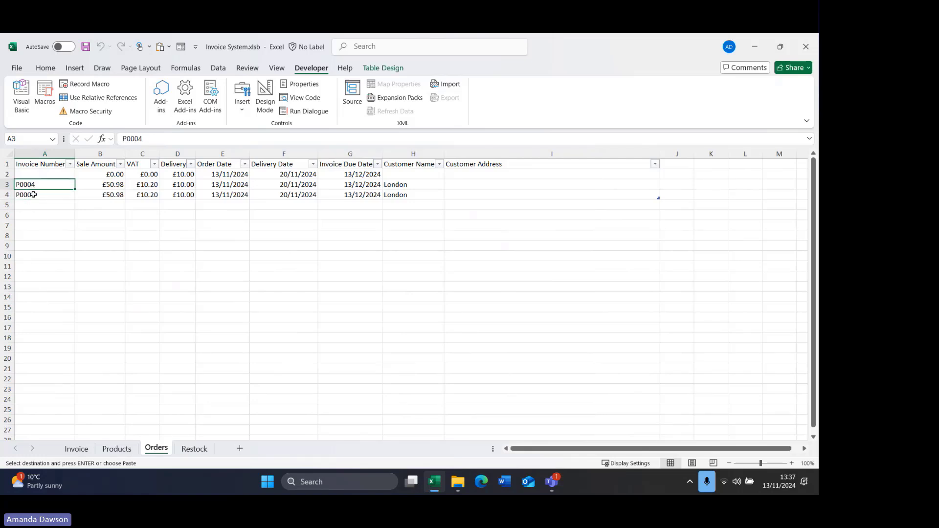
{"action": "left_click", "coordinate": [34, 194]}
{"action": "left_click", "coordinate": [39, 183]}
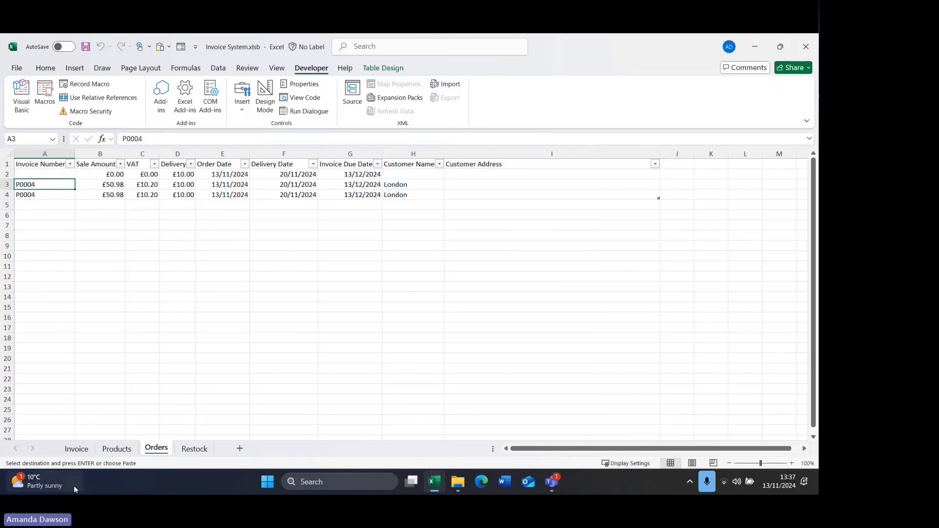
- Review the Invoice sheet's line-item range B10:H19, the invoice number, the product codes and the description formula in C10
{"action": "left_click", "coordinate": [88, 448]}
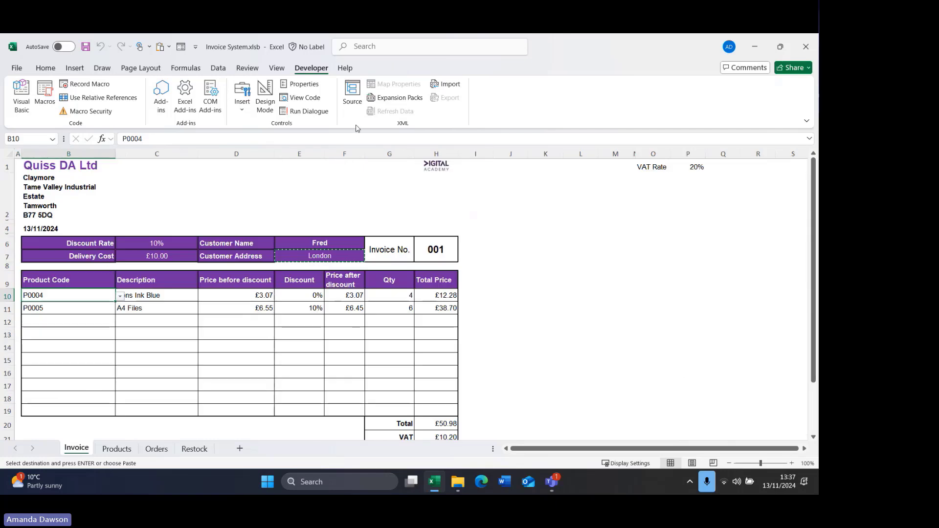
{"action": "left_click", "coordinate": [410, 229]}
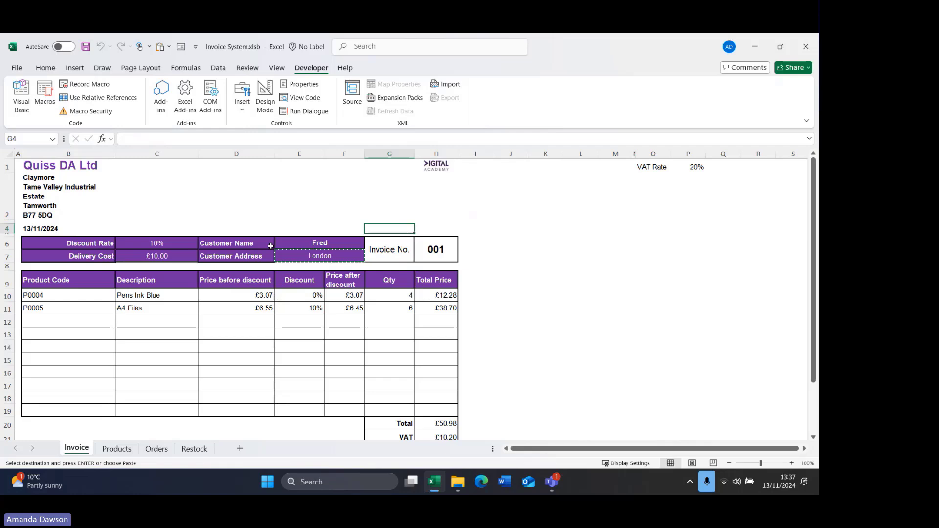
{"action": "mouse_move", "coordinate": [62, 290]}
{"action": "left_mouse_down"}
{"action": "mouse_move", "coordinate": [383, 329]}
{"action": "mouse_move", "coordinate": [428, 409]}
{"action": "left_mouse_up"}
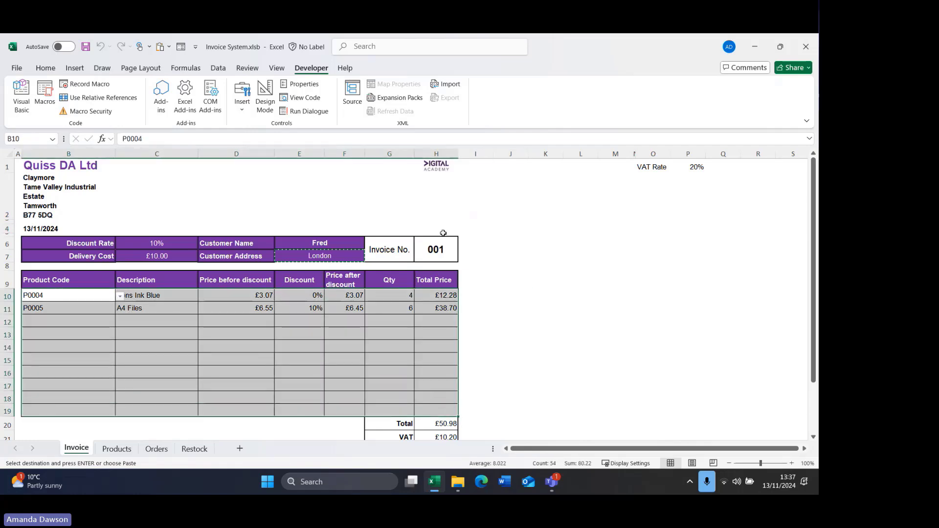
{"action": "left_click", "coordinate": [440, 248]}
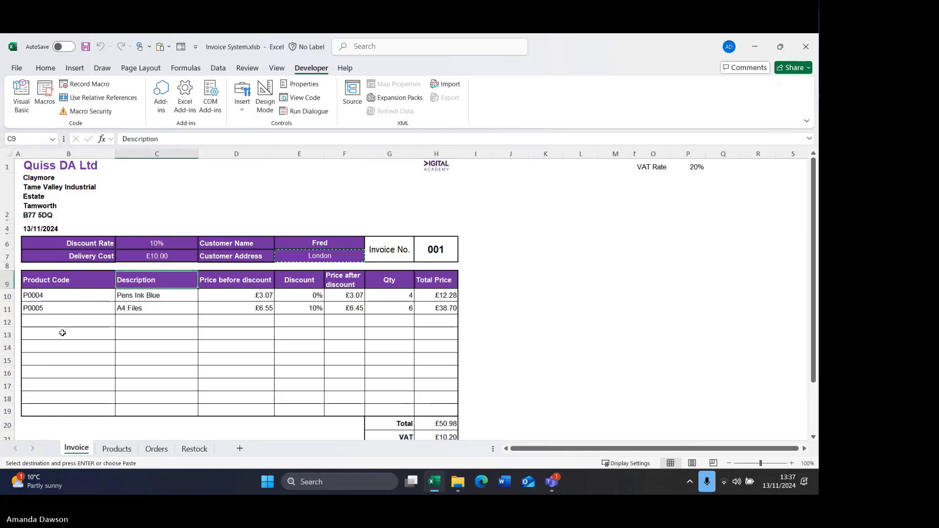
{"action": "left_click", "coordinate": [62, 295]}
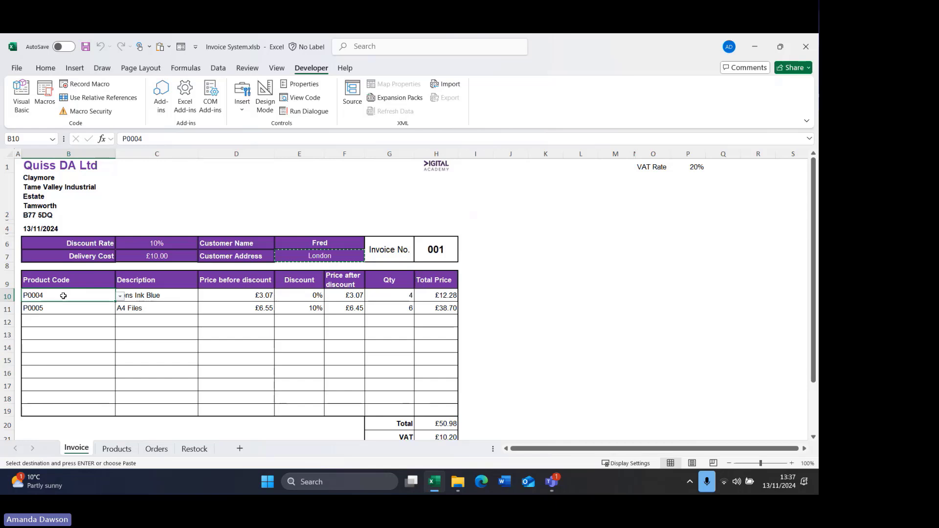
{"action": "left_click_drag", "start_coordinate": [62, 295], "coordinate": [67, 384]}
{"action": "left_click", "coordinate": [152, 293]}
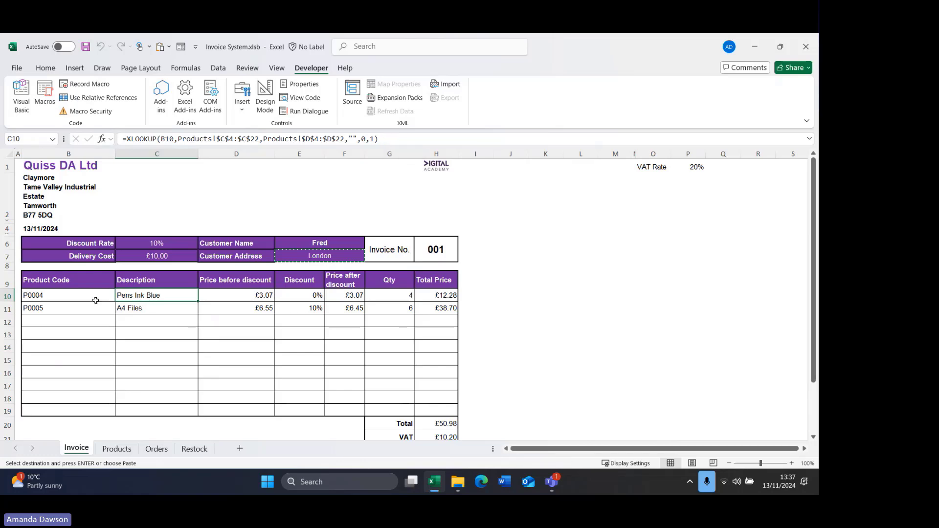
- Inspect the cell protection settings of range B2:I16 on the Products sheet and leave them without applying changes
{"action": "left_click", "coordinate": [108, 450]}
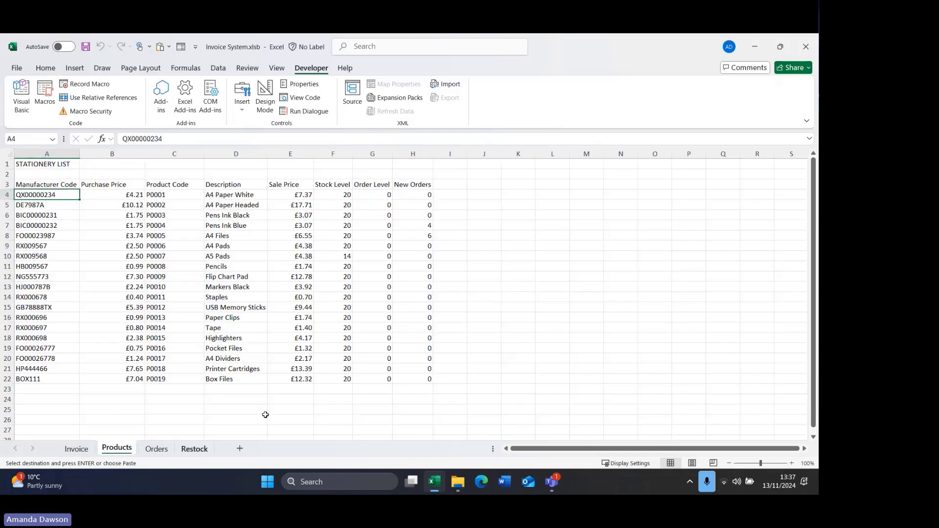
{"action": "left_click_drag", "start_coordinate": [112, 174], "coordinate": [462, 319]}
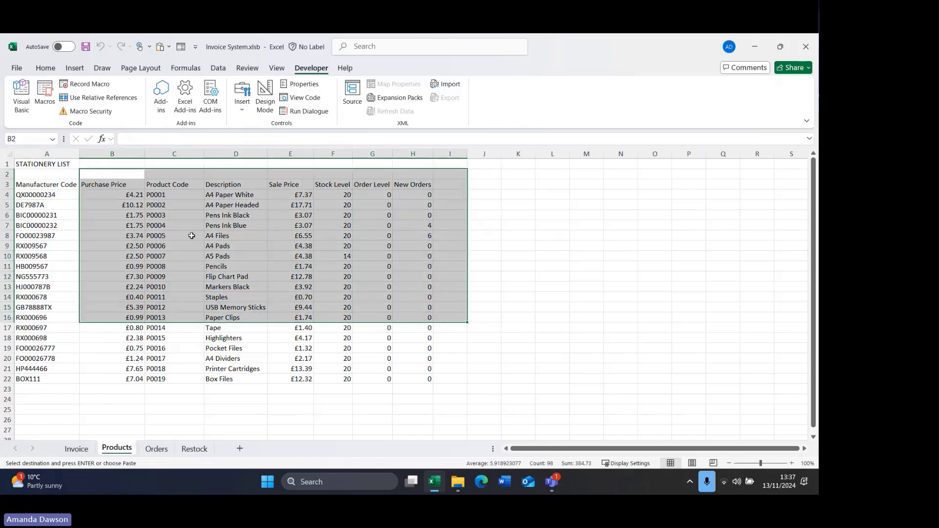
{"action": "right_click", "coordinate": [194, 231]}
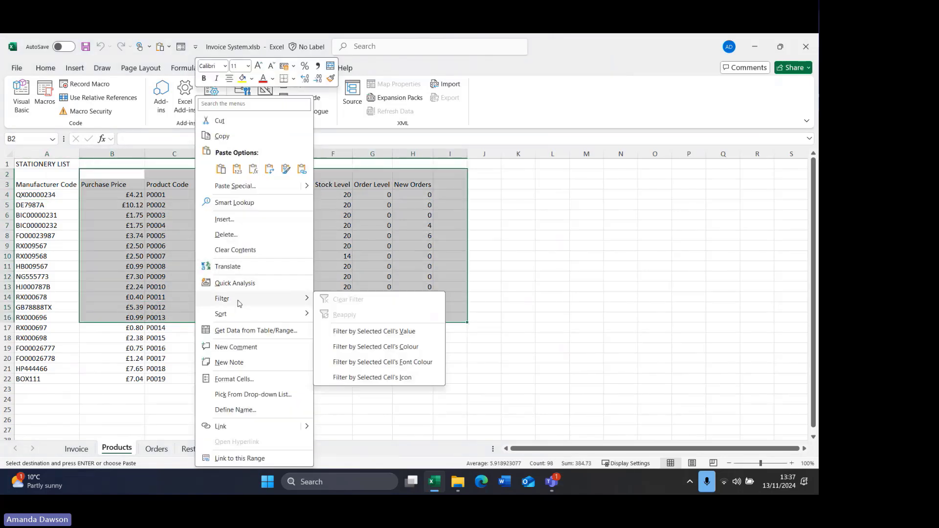
{"action": "left_click", "coordinate": [232, 381]}
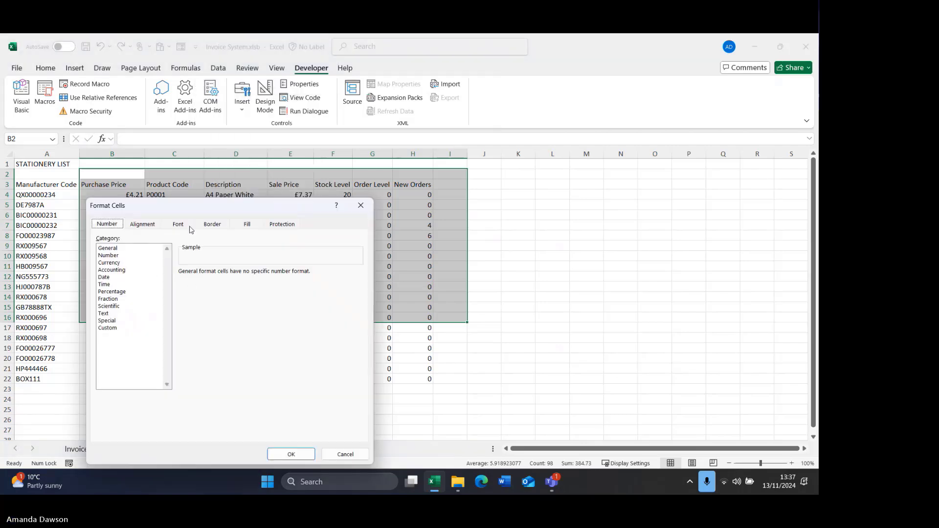
{"action": "left_click", "coordinate": [289, 227]}
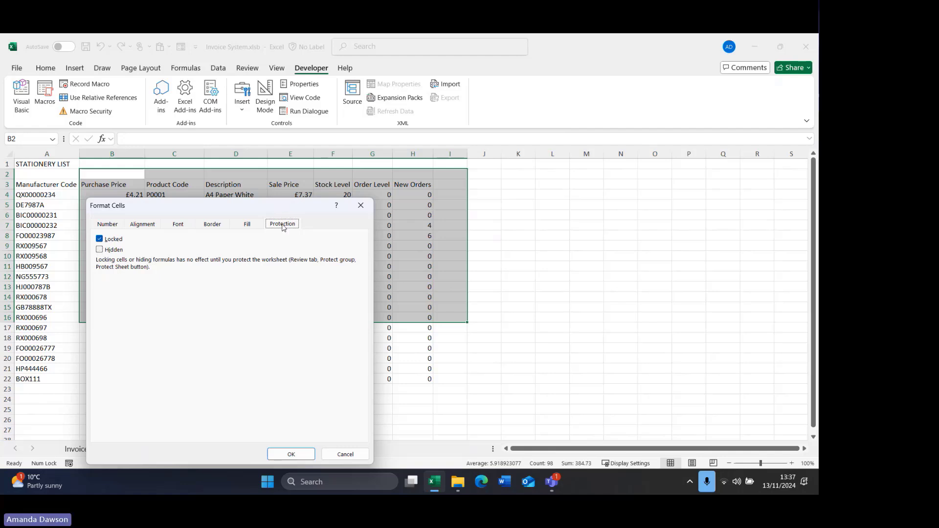
{"action": "left_click", "coordinate": [346, 454]}
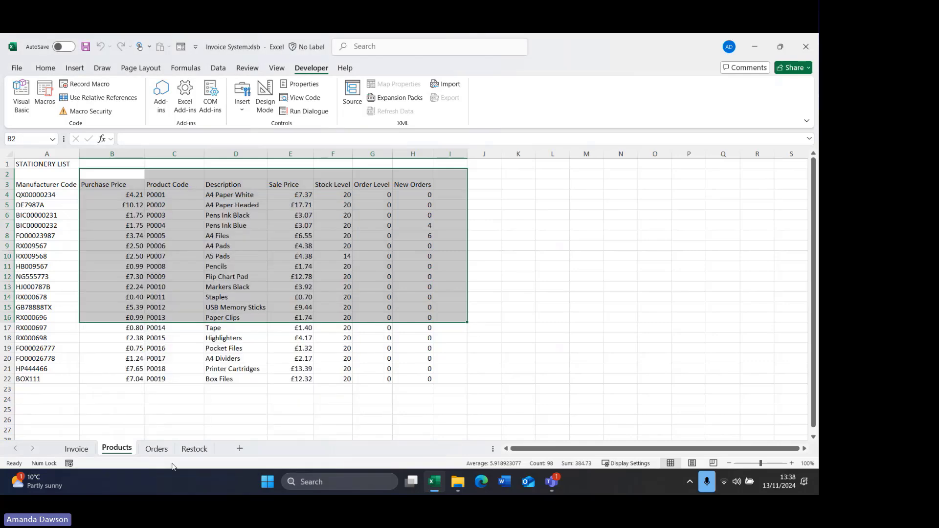
- Set every cell on the Invoice sheet to Locked and Hidden in the cell protection settings
{"action": "left_click", "coordinate": [77, 448]}
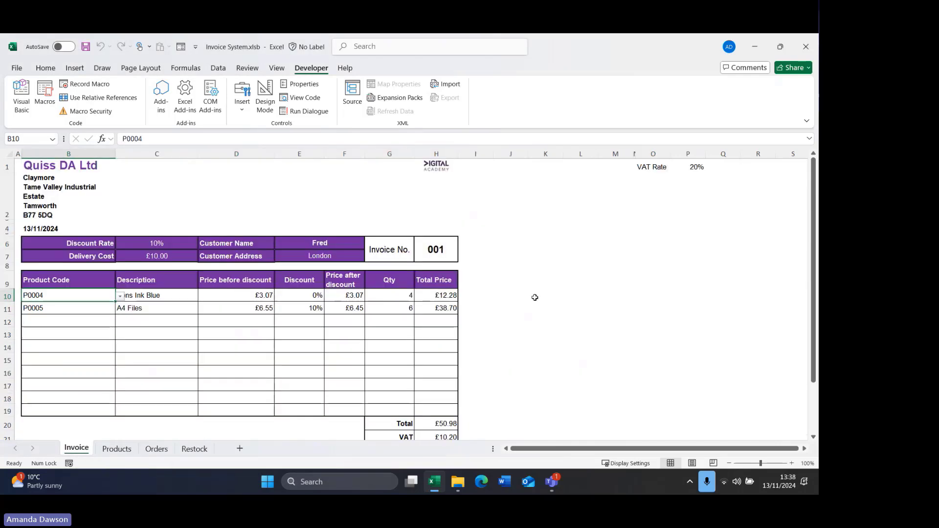
{"action": "scroll", "coordinate": [521, 315], "scroll_direction": "down", "scroll_amount": 1}
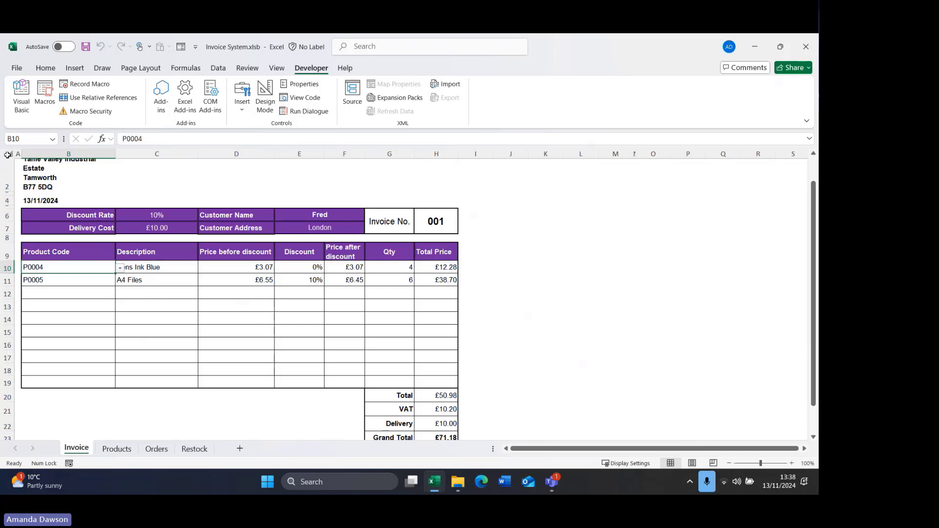
{"action": "left_click", "coordinate": [8, 155]}
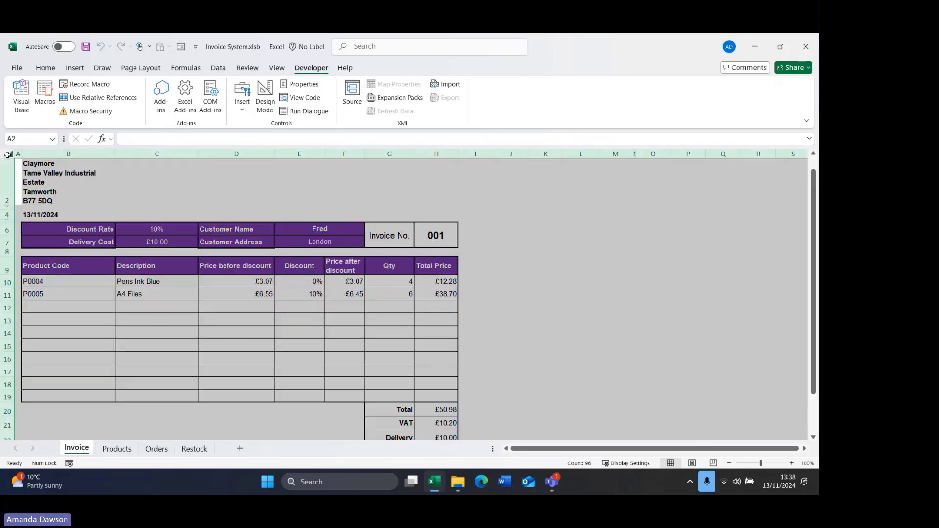
{"action": "right_click", "coordinate": [306, 202]}
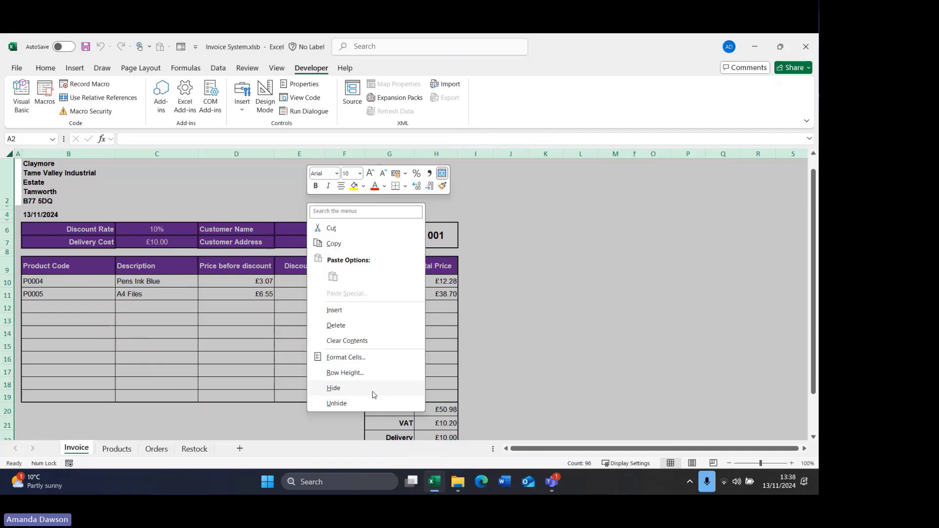
{"action": "left_click", "coordinate": [375, 360]}
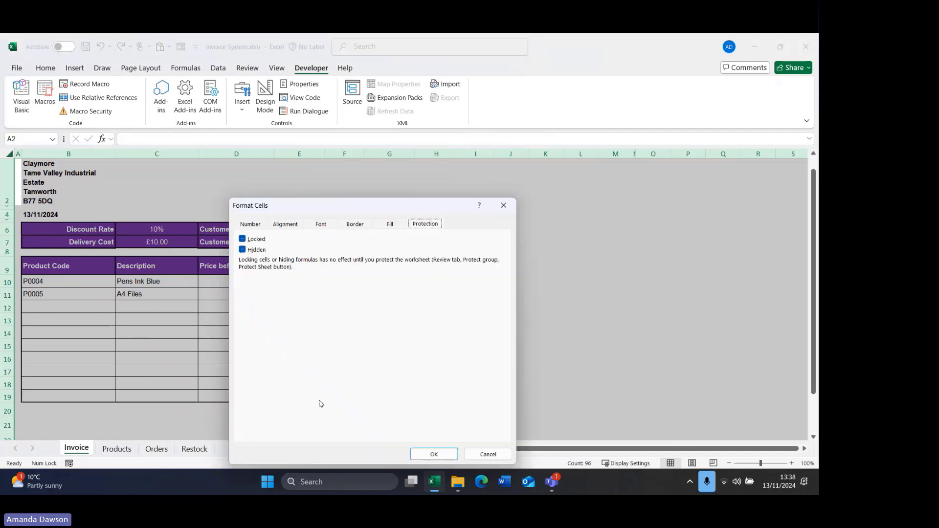
{"action": "left_click", "coordinate": [244, 240]}
{"action": "left_click", "coordinate": [243, 249]}
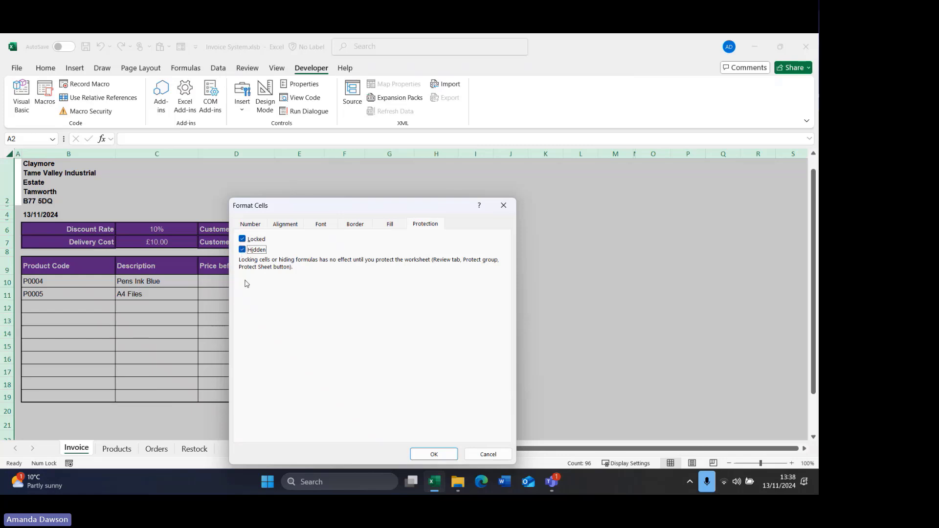
{"action": "left_click", "coordinate": [433, 454]}
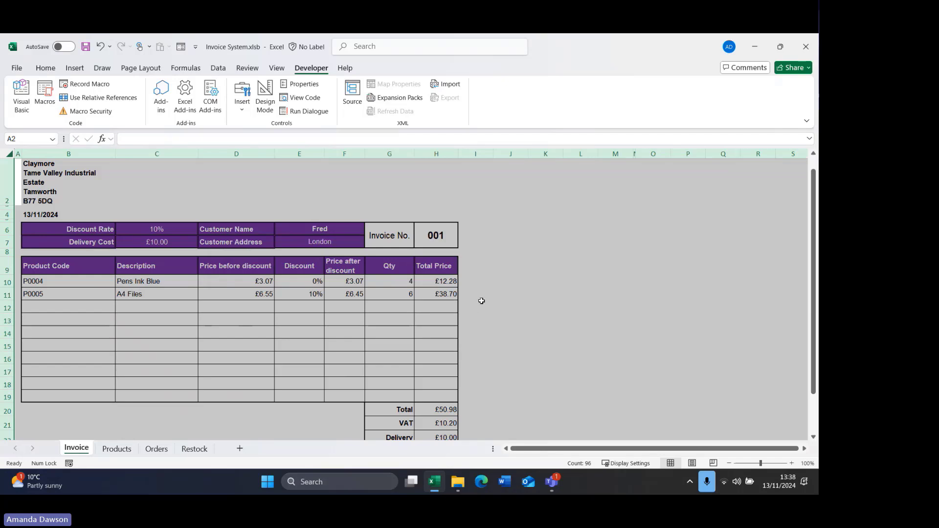
{"action": "left_click", "coordinate": [265, 348]}
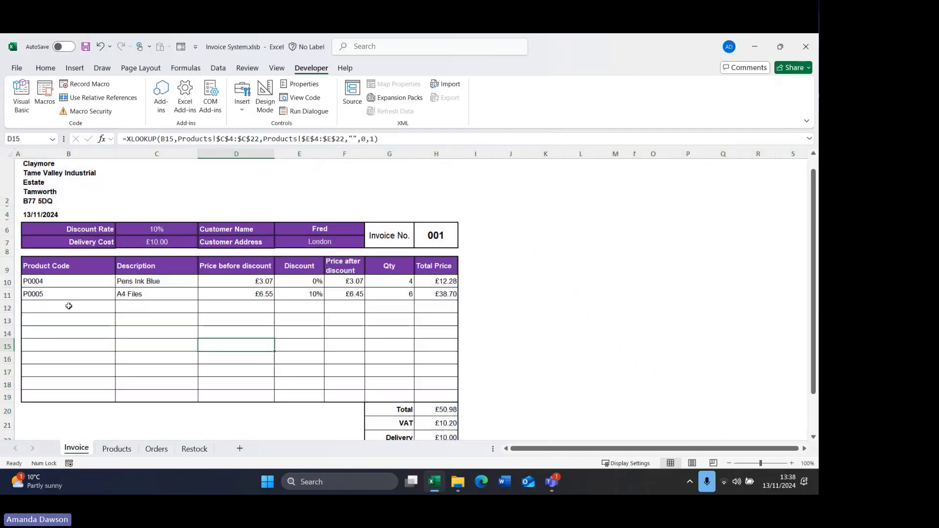
- Turn off Locked and Hidden for the Product Code entry cells B10:B19
{"action": "left_click_drag", "start_coordinate": [82, 277], "coordinate": [50, 396]}
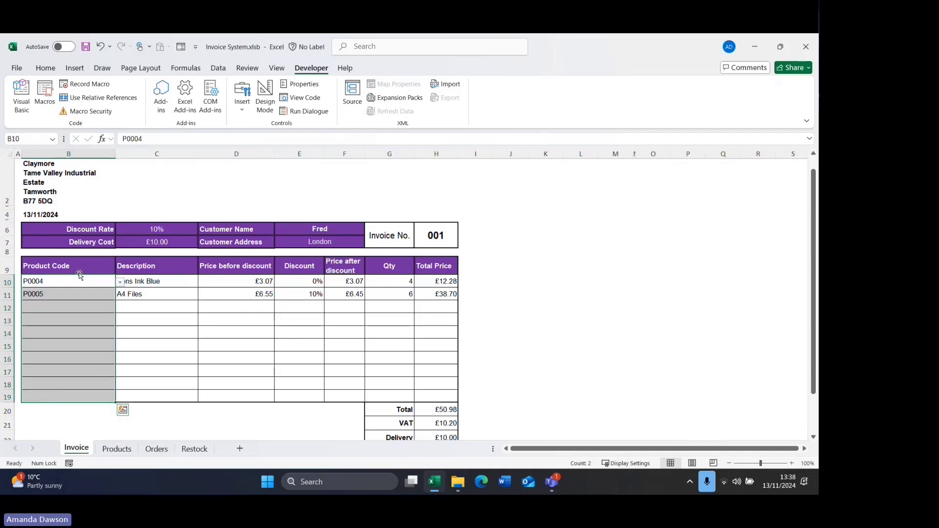
{"action": "right_click", "coordinate": [73, 352]}
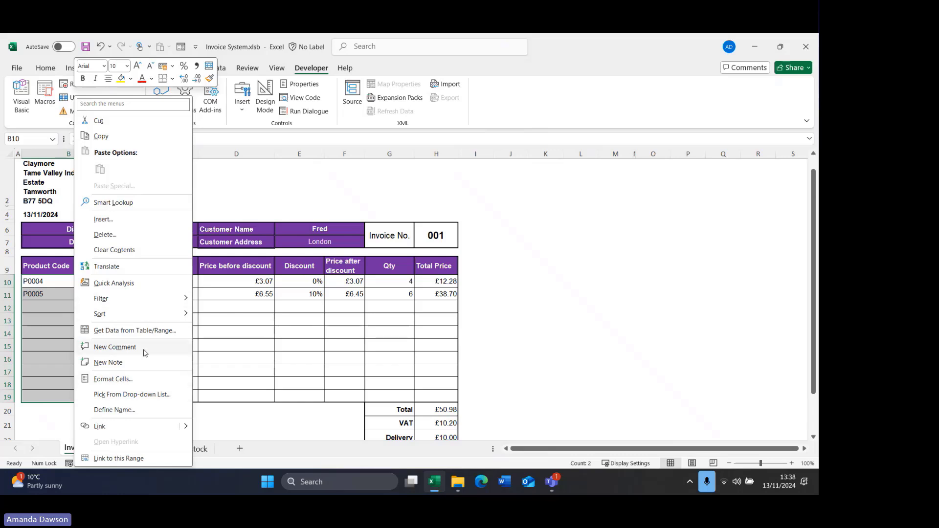
{"action": "left_click", "coordinate": [145, 378]}
{"action": "left_click", "coordinate": [17, 250]}
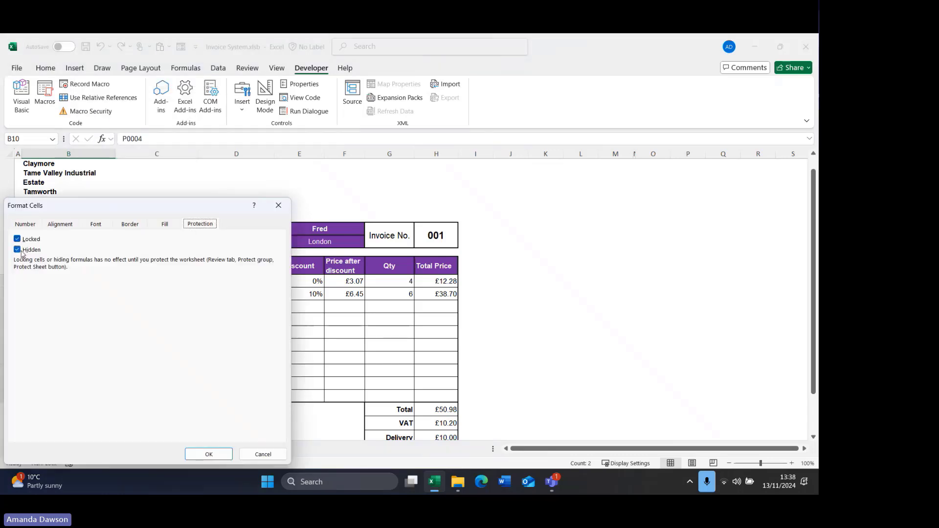
{"action": "left_click", "coordinate": [20, 239]}
{"action": "left_click", "coordinate": [18, 250]}
{"action": "left_click", "coordinate": [207, 453]}
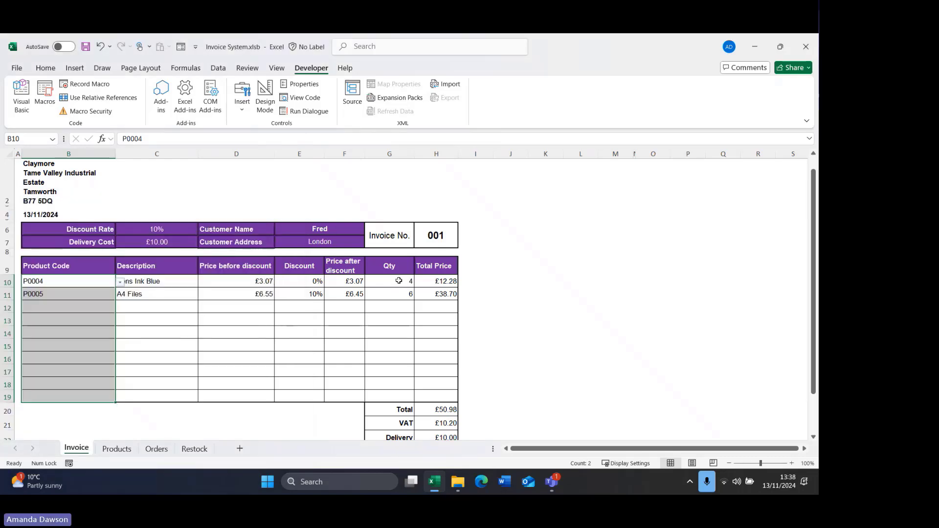
- Turn off Locked and Hidden for the Qty entry cells G10:G19
{"action": "left_click_drag", "start_coordinate": [399, 282], "coordinate": [405, 393]}
{"action": "right_click", "coordinate": [404, 393]}
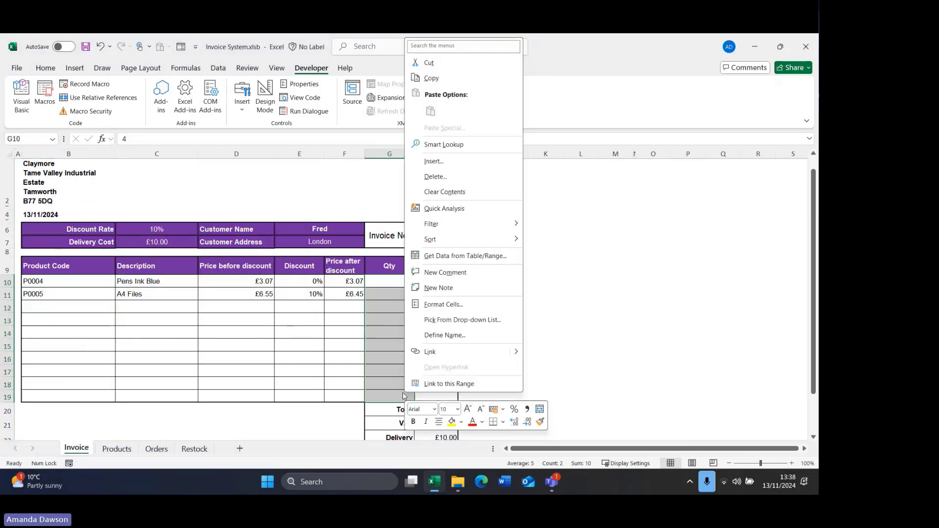
{"action": "left_click", "coordinate": [446, 304]}
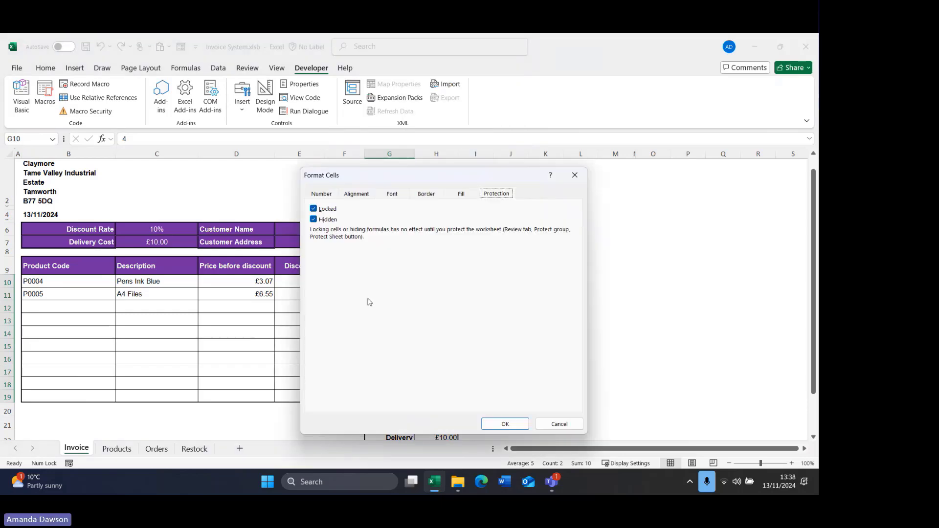
{"action": "left_click", "coordinate": [313, 209]}
{"action": "left_click", "coordinate": [313, 220]}
{"action": "left_click", "coordinate": [505, 422]}
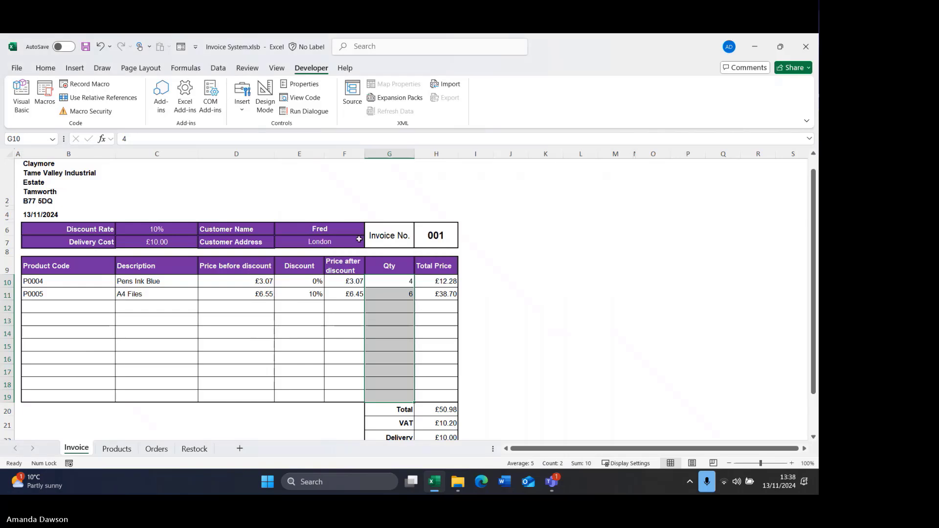
- Turn off Locked and Hidden for the Customer Name and Customer Address entry cells E6:F7
{"action": "left_click_drag", "start_coordinate": [324, 230], "coordinate": [315, 243]}
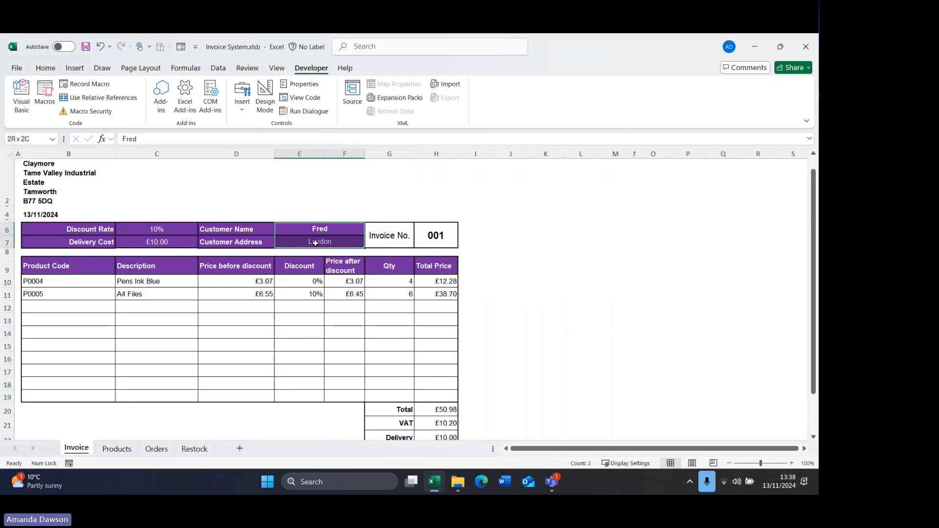
{"action": "right_click", "coordinate": [315, 243]}
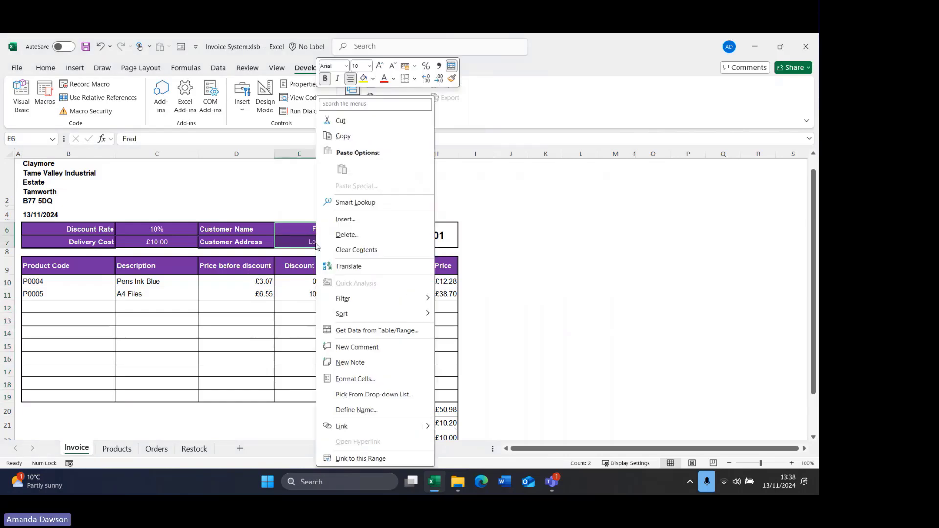
{"action": "left_click", "coordinate": [353, 379]}
{"action": "left_click", "coordinate": [220, 238]}
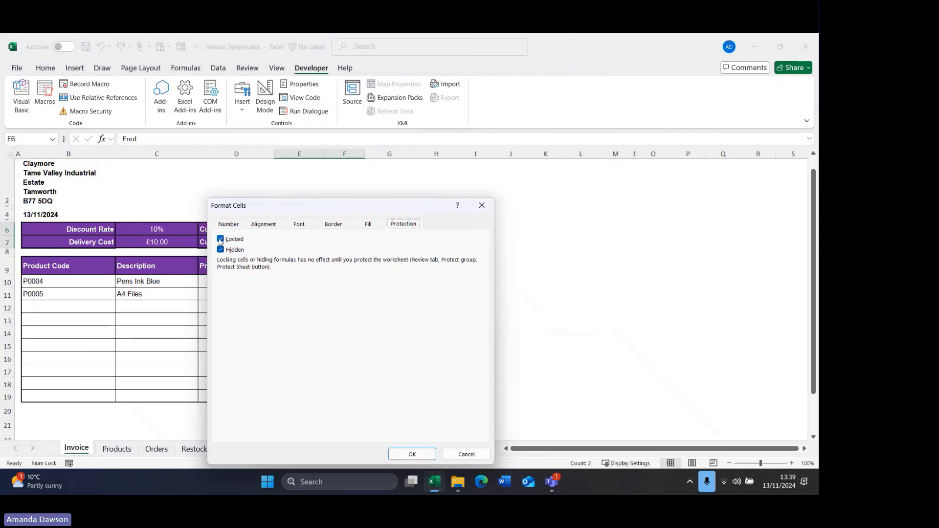
{"action": "left_click", "coordinate": [221, 250]}
{"action": "left_click", "coordinate": [414, 453]}
- Protect the Invoice sheet without a password, keeping the default permissions
{"action": "left_click", "coordinate": [103, 283]}
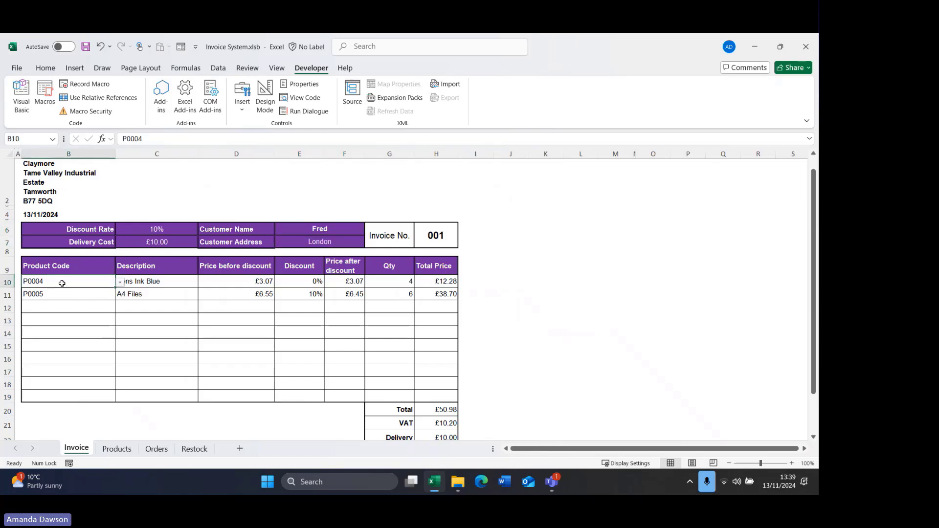
{"action": "mouse_move", "coordinate": [62, 283]}
{"action": "left_mouse_down"}
{"action": "mouse_move", "coordinate": [471, 308]}
{"action": "mouse_move", "coordinate": [518, 373]}
{"action": "mouse_move", "coordinate": [442, 396]}
{"action": "left_mouse_up"}
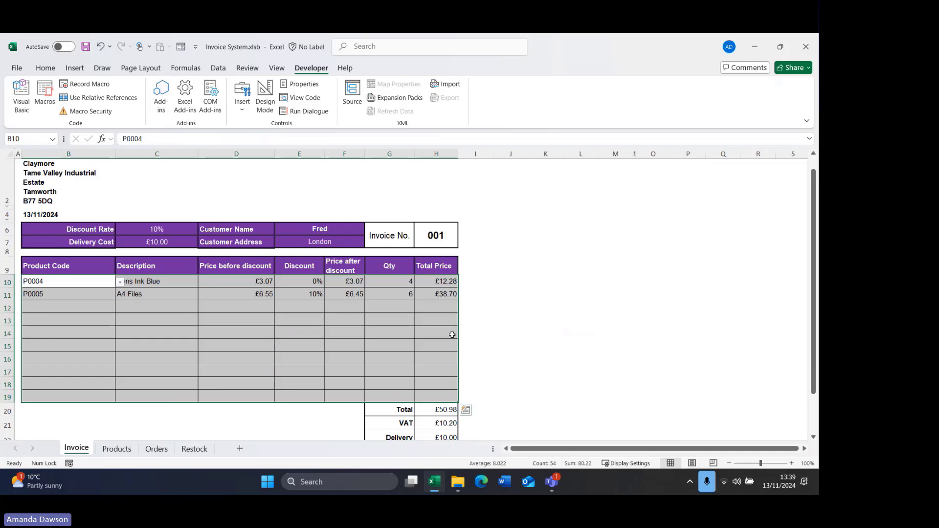
{"action": "left_click", "coordinate": [57, 280]}
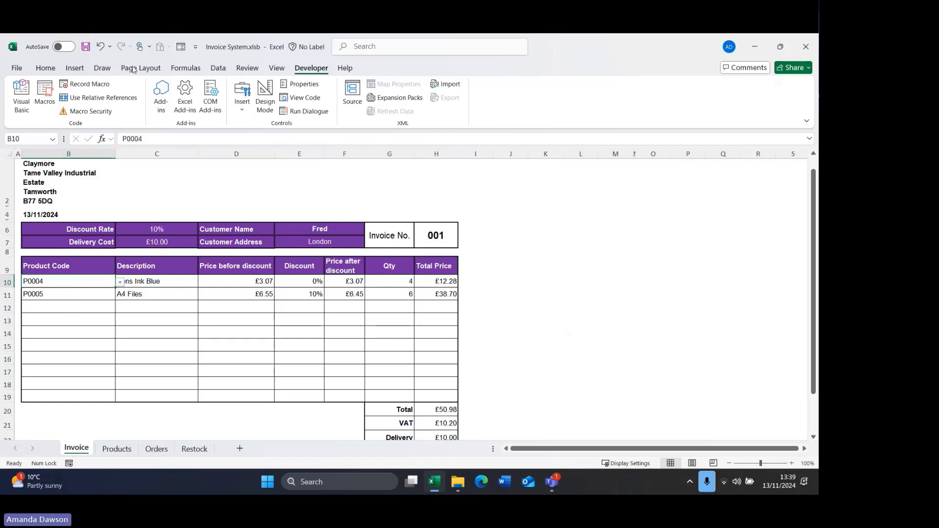
{"action": "left_click", "coordinate": [246, 69]}
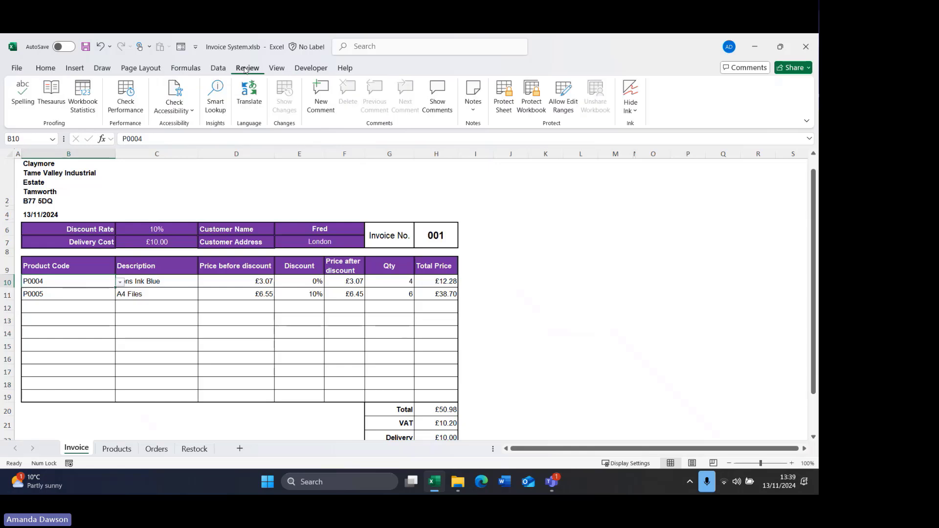
{"action": "left_click", "coordinate": [504, 98]}
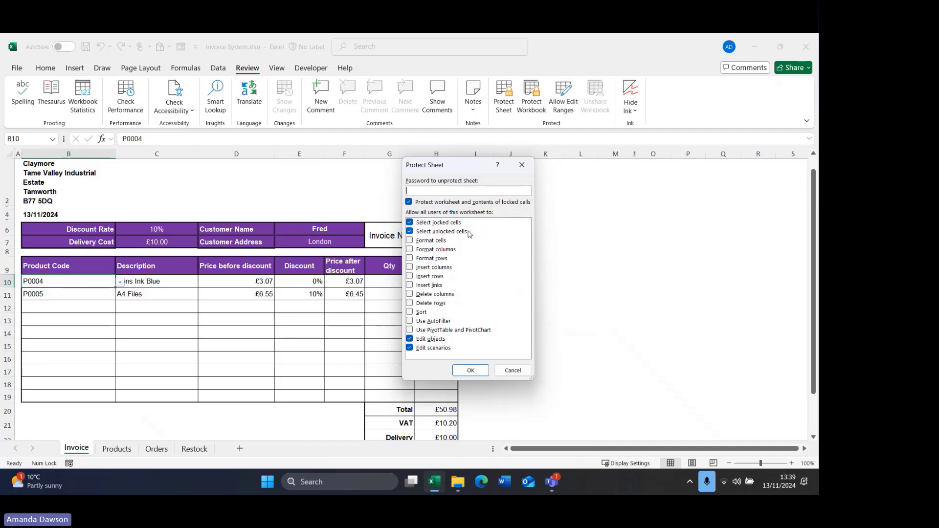
{"action": "left_click", "coordinate": [477, 372]}
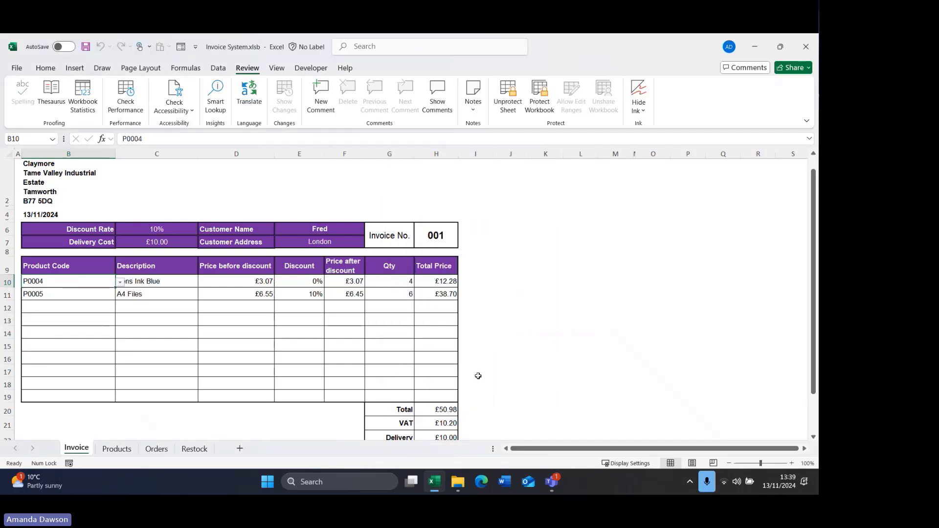
- Test the sheet protection by trying to clear description cell C11, and check the formula visibility of D10 and E10
{"action": "left_click", "coordinate": [179, 298]}
{"action": "key", "text": "Delete"}
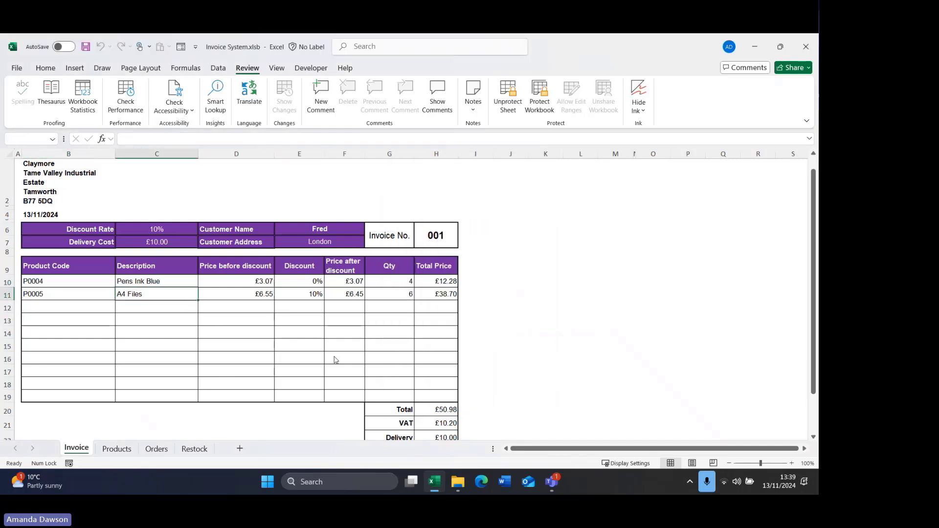
{"action": "left_click", "coordinate": [413, 286]}
{"action": "left_click", "coordinate": [52, 281]}
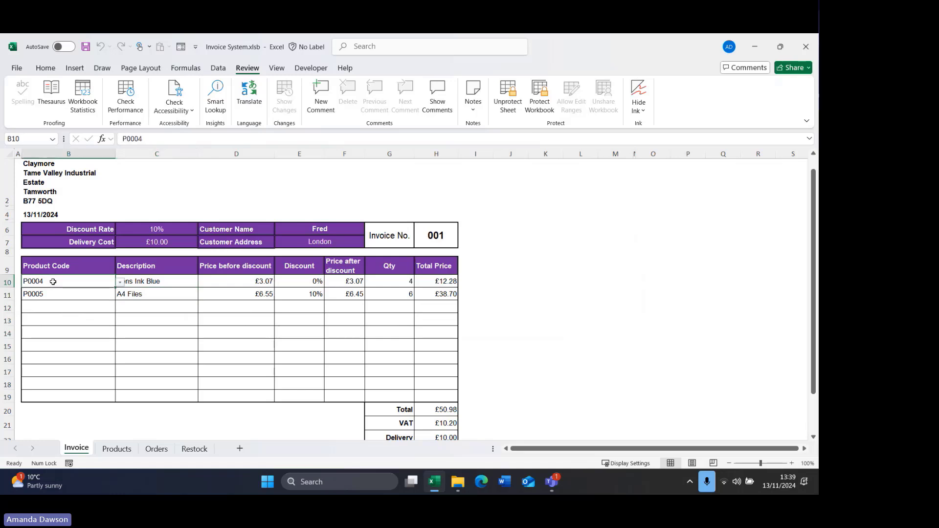
{"action": "left_click", "coordinate": [120, 283]}
{"action": "left_click", "coordinate": [214, 345]}
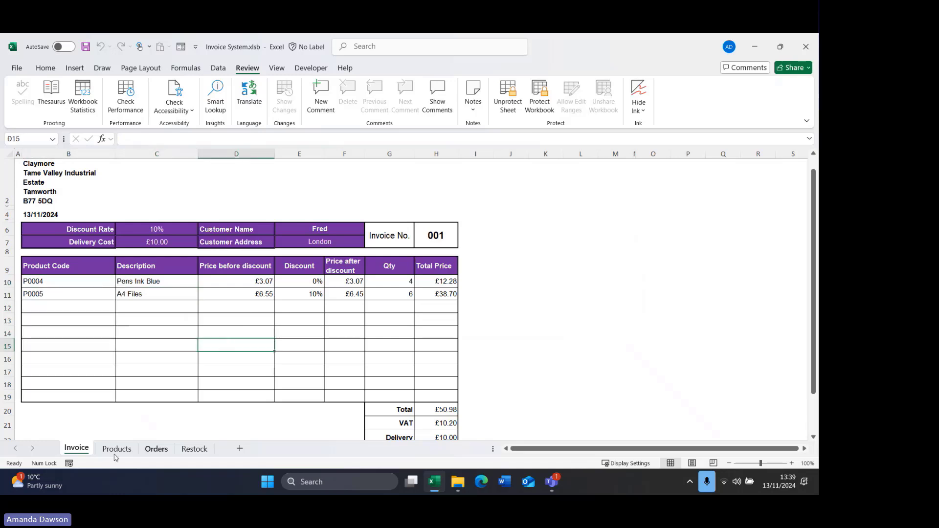
{"action": "left_click", "coordinate": [254, 281]}
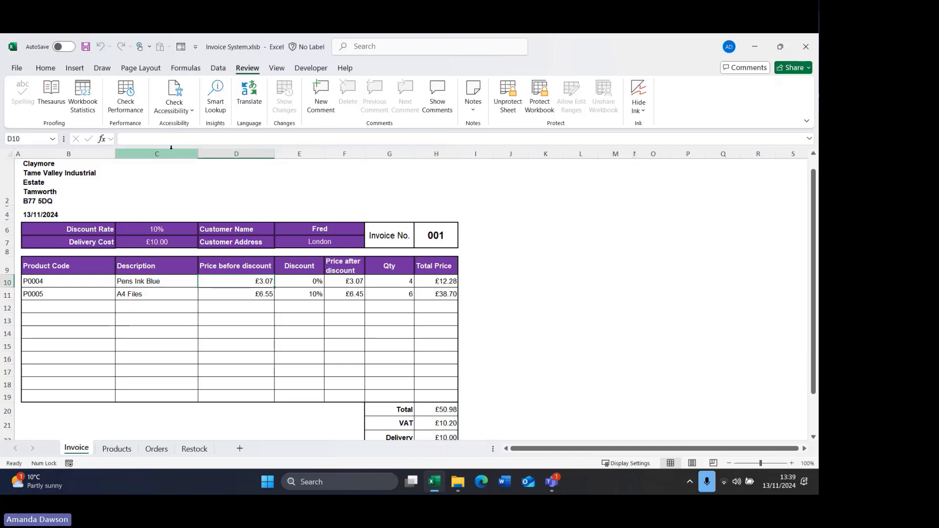
{"action": "left_click", "coordinate": [315, 281]}
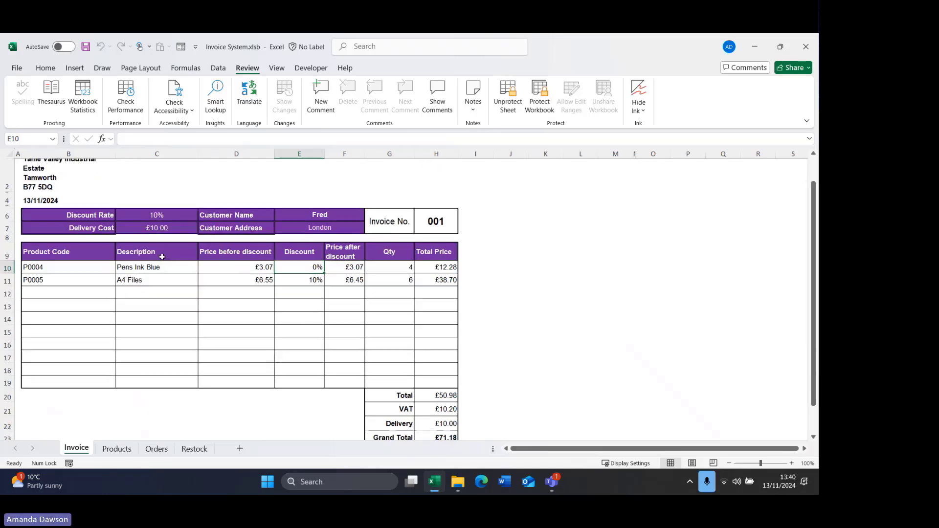
- Start recording a macro named ClearInvoice, stored in This Workbook
{"action": "scroll", "coordinate": [152, 304], "scroll_direction": "up", "scroll_amount": 1}
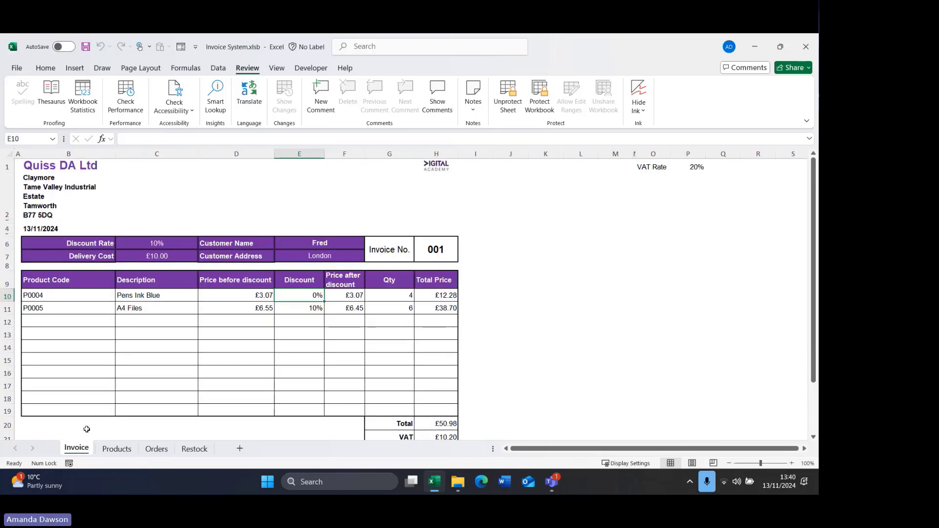
{"action": "left_click", "coordinate": [69, 463]}
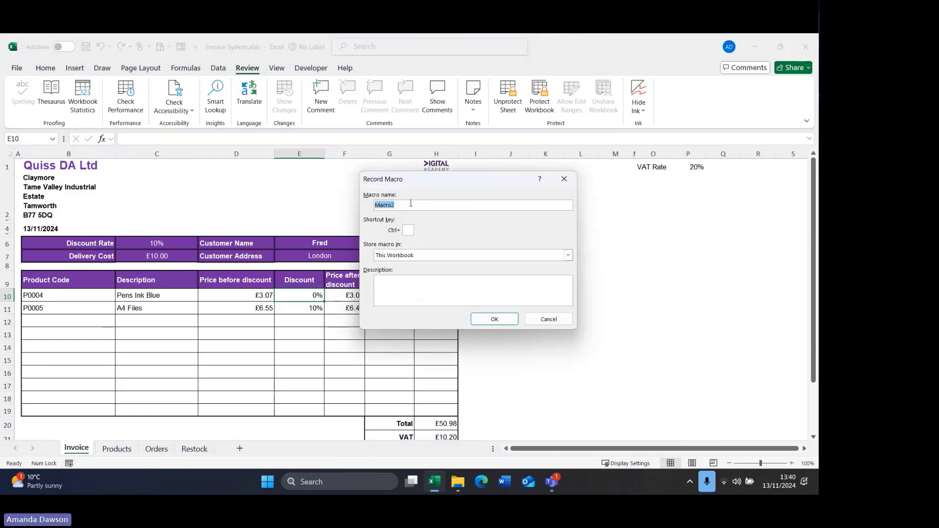
{"action": "type", "text": "ClearInvoice"}
{"action": "left_click", "coordinate": [494, 319]}
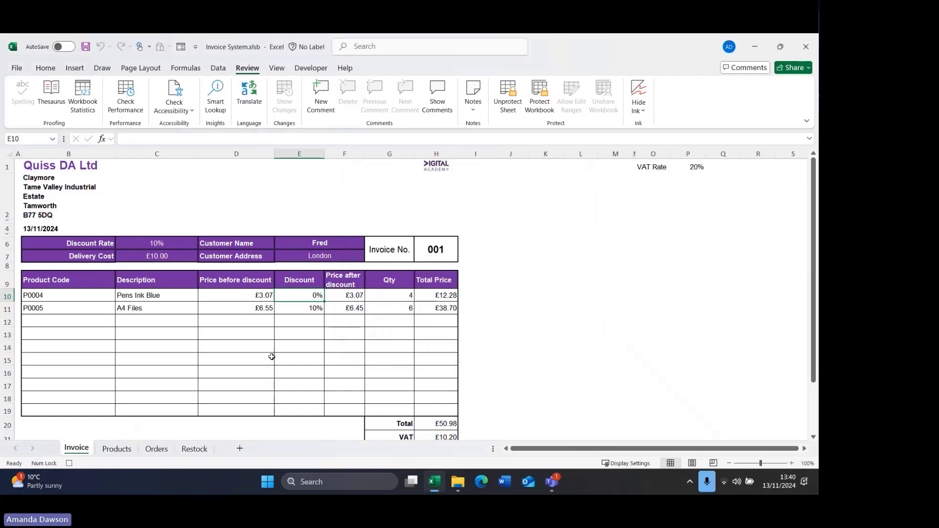
- Clear the product codes B10:B19, quantities G10:G19 and the customer name and address cells, and stop recording the macro
{"action": "left_click_drag", "start_coordinate": [101, 295], "coordinate": [78, 400]}
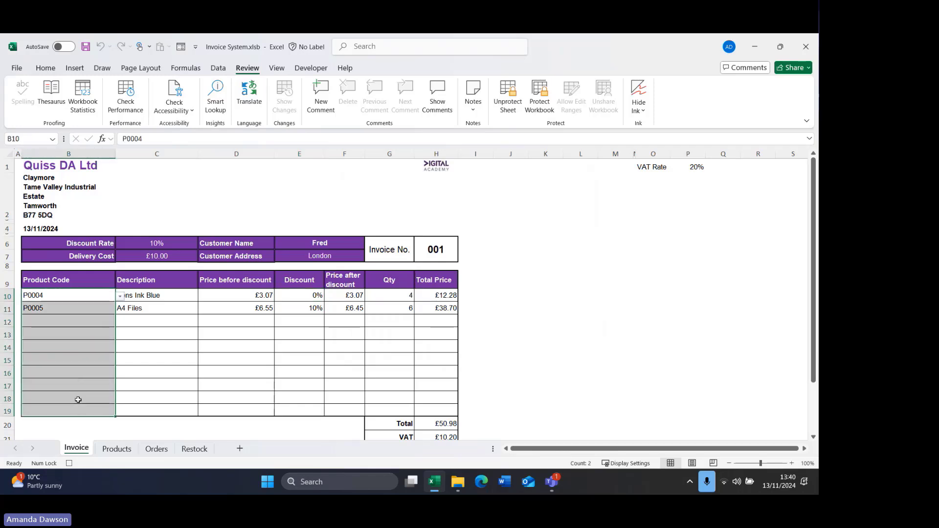
{"action": "key", "text": "Delete"}
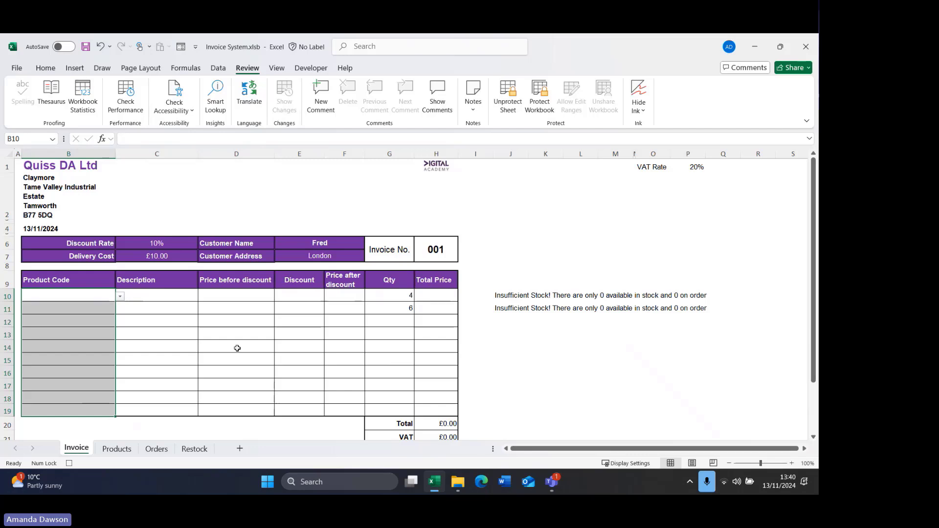
{"action": "left_click", "coordinate": [385, 296]}
{"action": "left_click_drag", "start_coordinate": [385, 296], "coordinate": [382, 407]}
{"action": "key", "text": "Delete"}
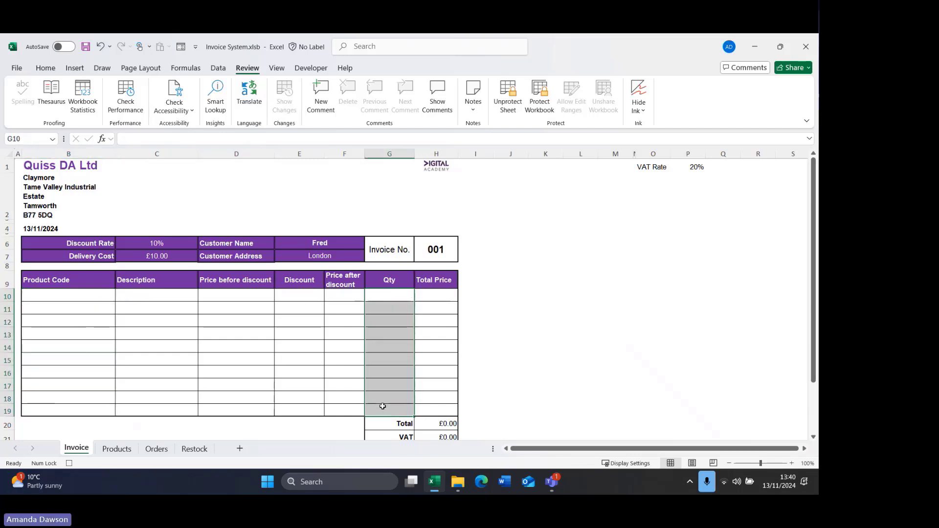
{"action": "left_click_drag", "start_coordinate": [333, 243], "coordinate": [327, 256]}
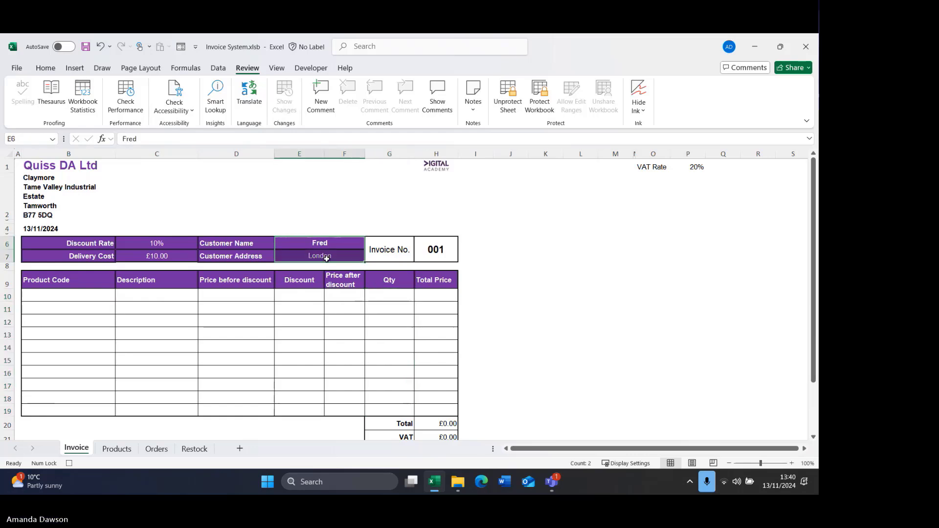
{"action": "key", "text": "Delete"}
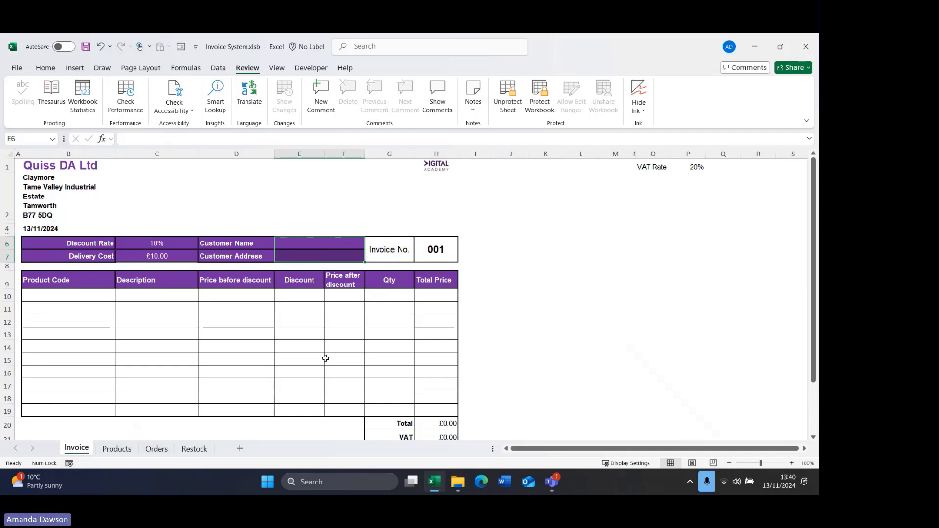
- Fill the first invoice row with product code P0007 and quantity 3 as test data
{"action": "left_click", "coordinate": [71, 294]}
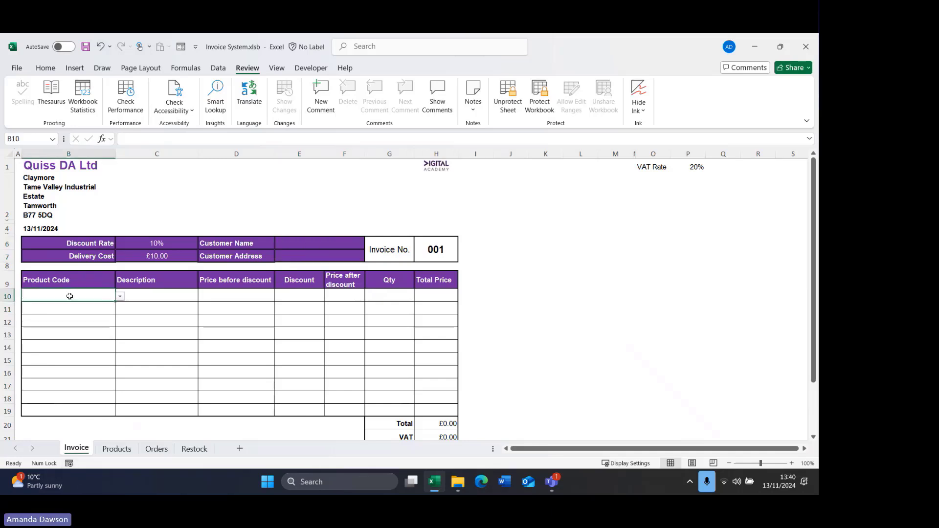
{"action": "left_click", "coordinate": [120, 296]}
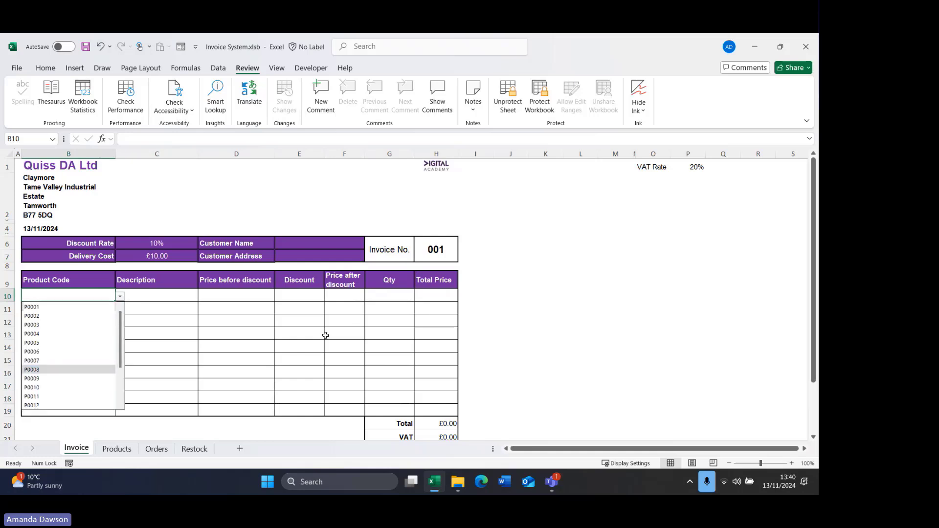
{"action": "left_click", "coordinate": [39, 360]}
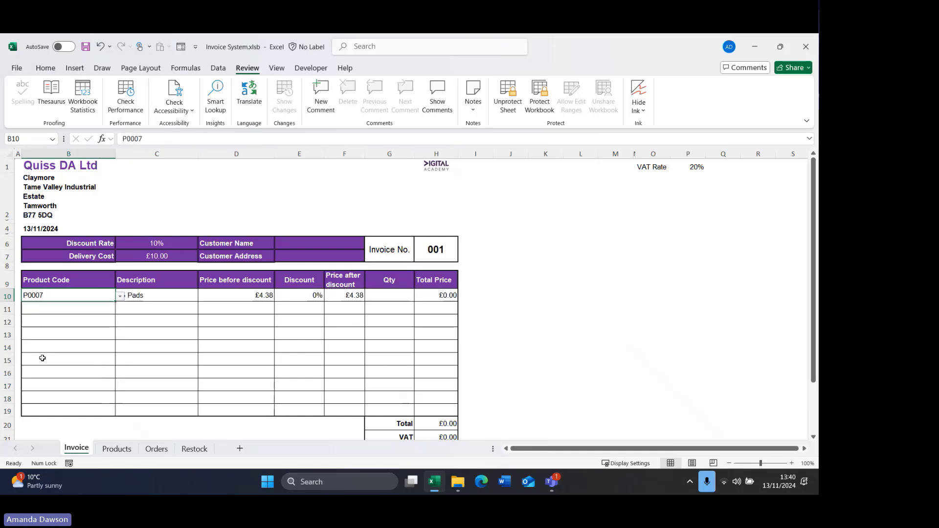
{"action": "left_click", "coordinate": [398, 294]}
{"action": "type", "text": "3"}
{"action": "left_click", "coordinate": [94, 308]}
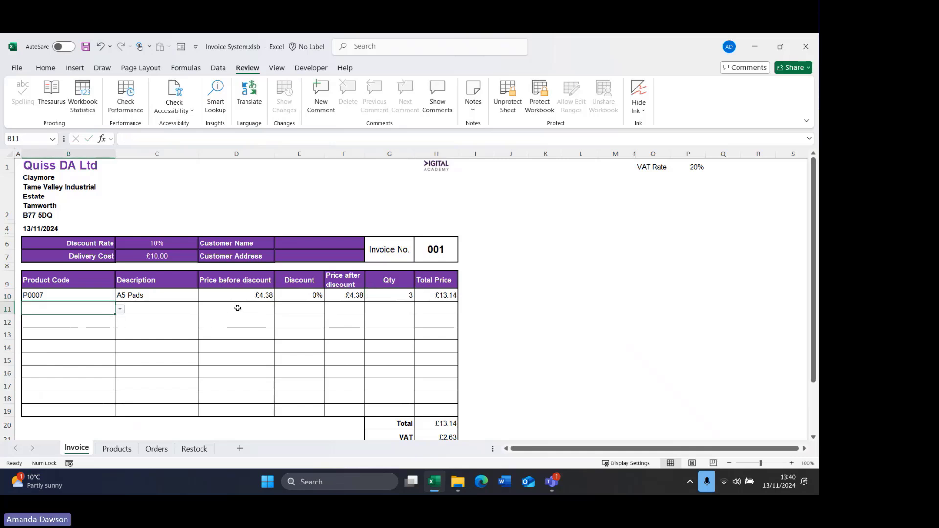
- Run the ClearInvoice macro to empty the invoice entry cells, and return to cell B10
{"action": "left_click", "coordinate": [311, 67]}
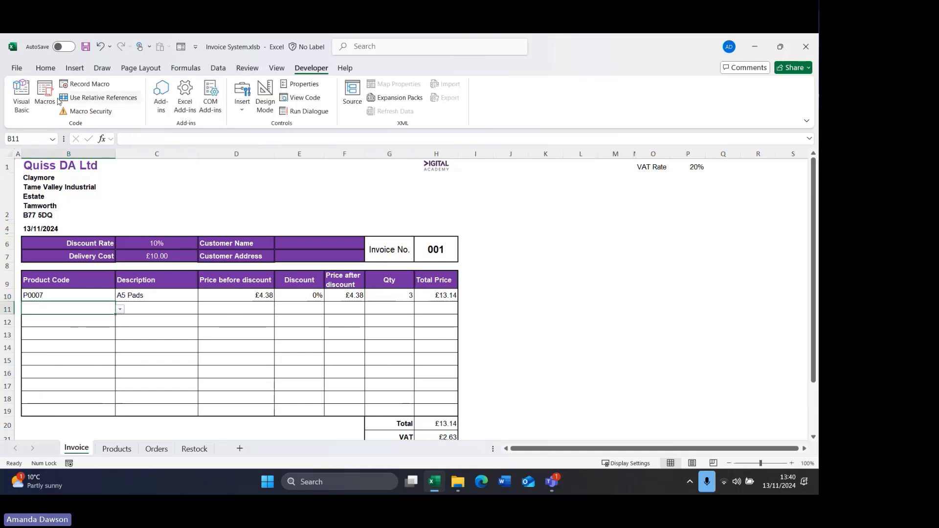
{"action": "left_click", "coordinate": [45, 96]}
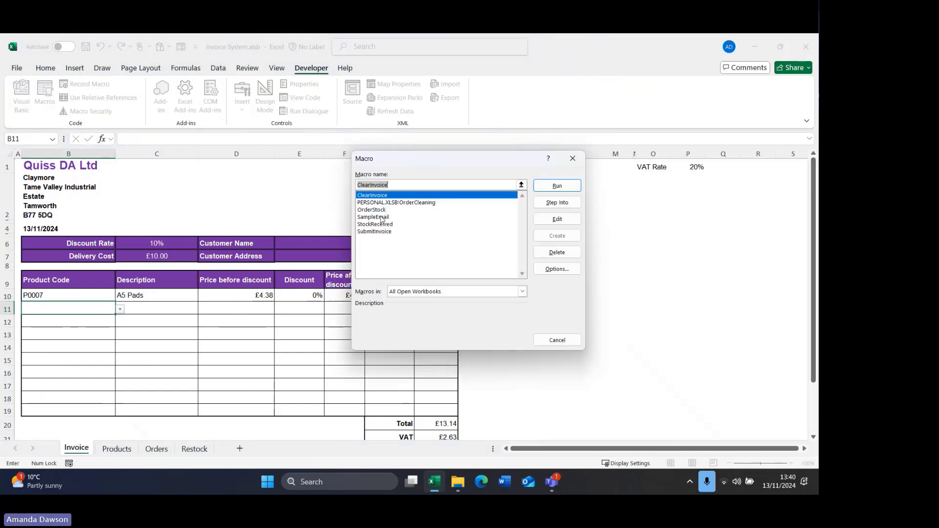
{"action": "left_click", "coordinate": [557, 185]}
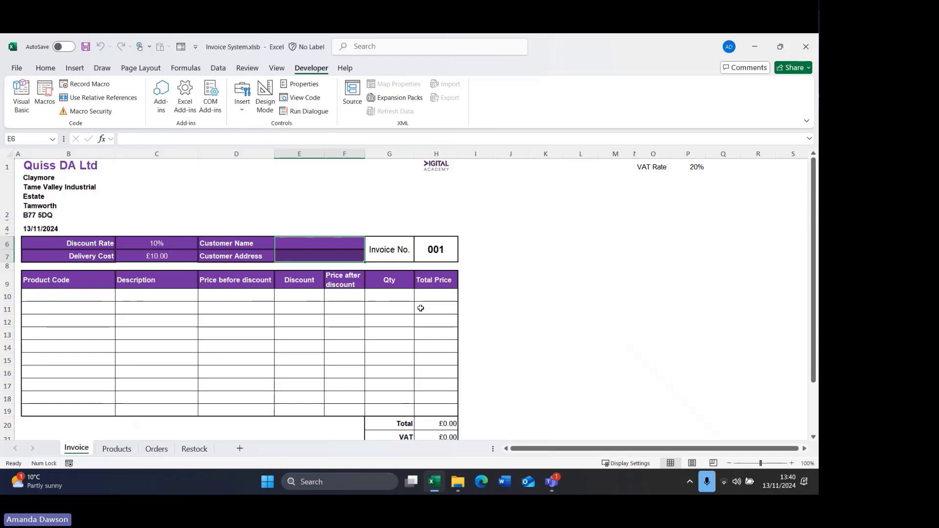
{"action": "left_click", "coordinate": [65, 299]}
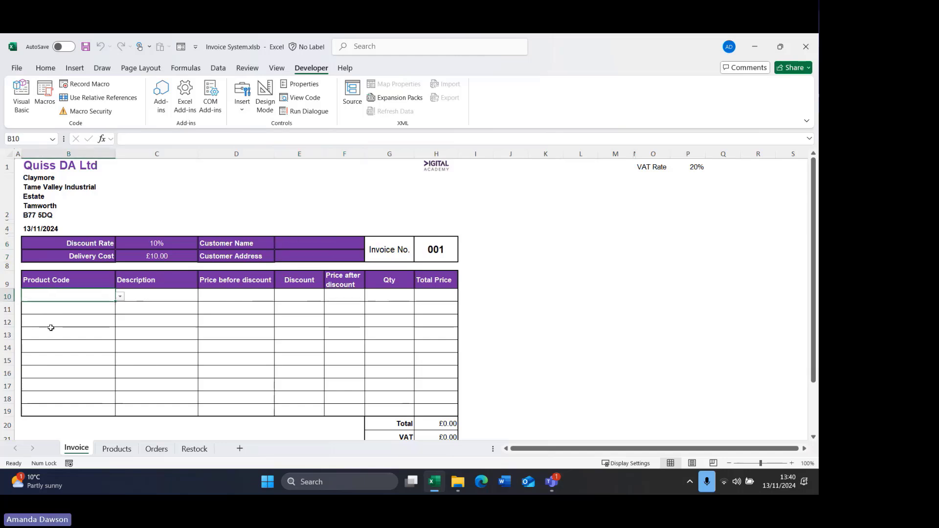
- Try to enter text in cell K1, and remove the Invoice sheet's protection to allow the entry
{"action": "left_click", "coordinate": [438, 250]}
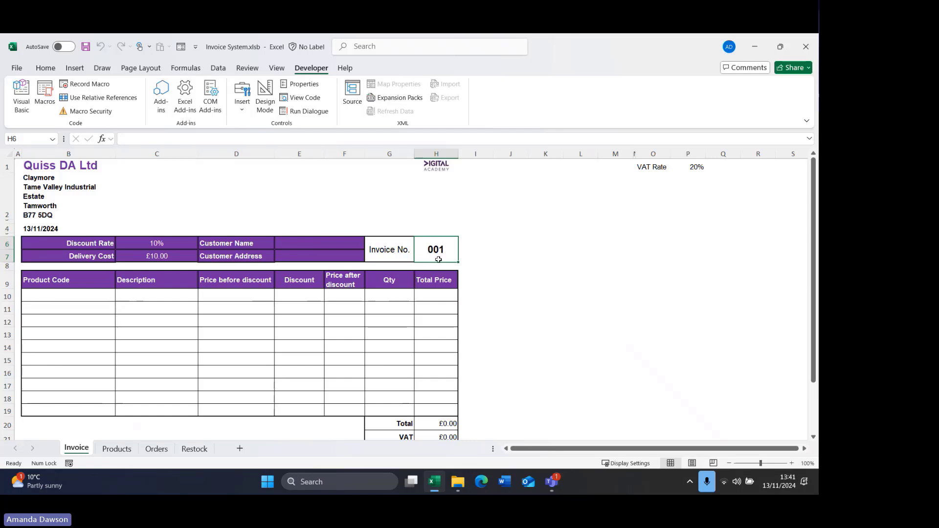
{"action": "left_click", "coordinate": [551, 165]}
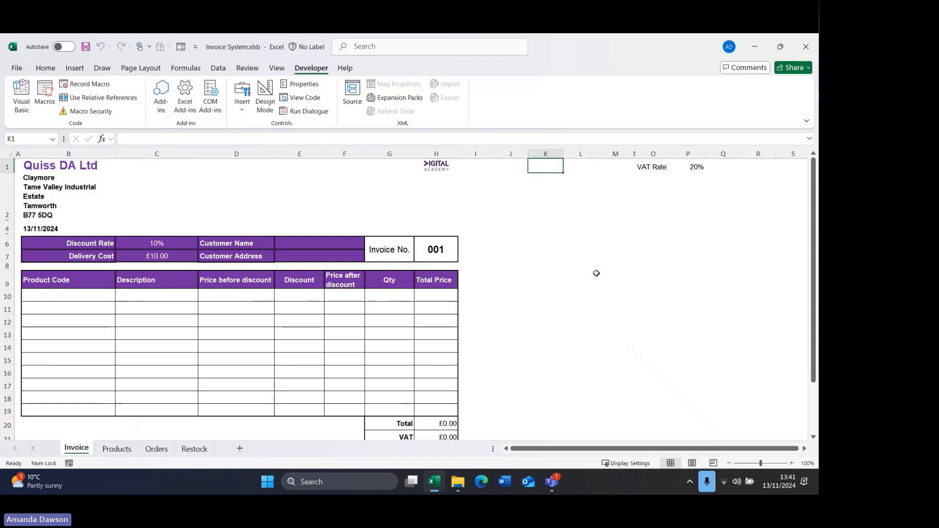
{"action": "key", "text": "a"}
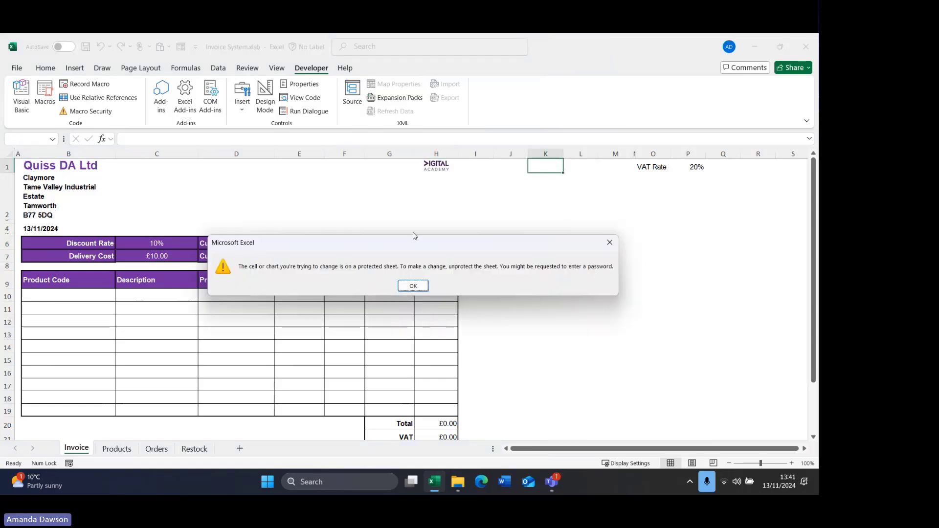
{"action": "left_click", "coordinate": [413, 287]}
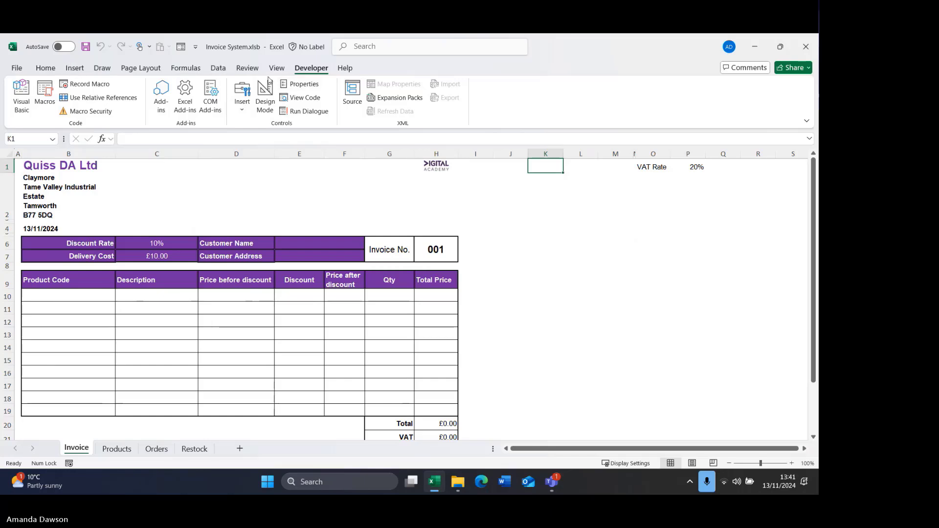
{"action": "left_click", "coordinate": [246, 69]}
{"action": "left_click", "coordinate": [508, 95]}
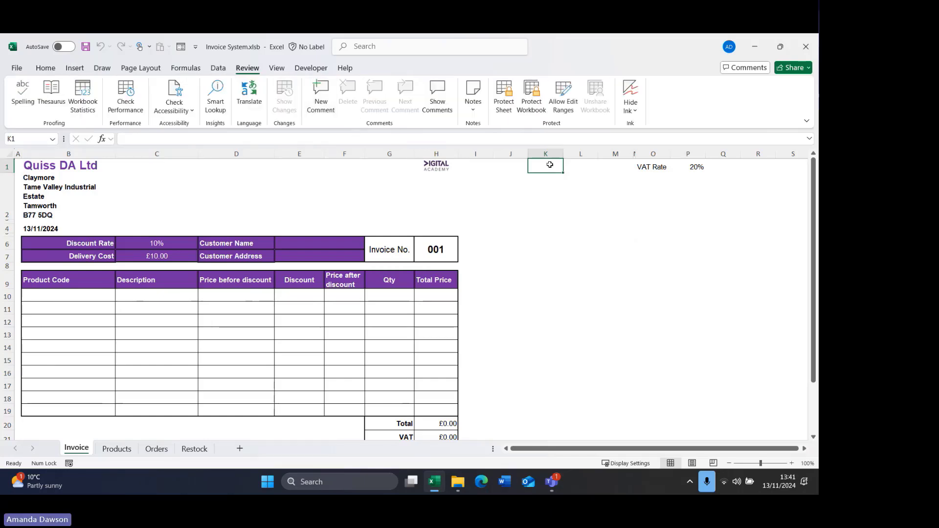
- Enter 1 in cell K1 and protect the Invoice sheet again with the default permissions and no password
{"action": "type", "text": "1"}
{"action": "key", "text": "Return"}
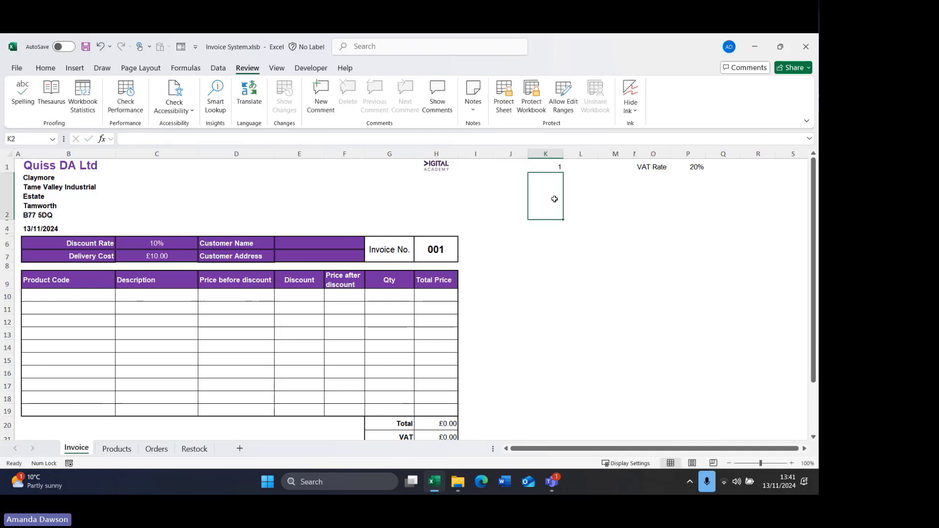
{"action": "left_click", "coordinate": [505, 111]}
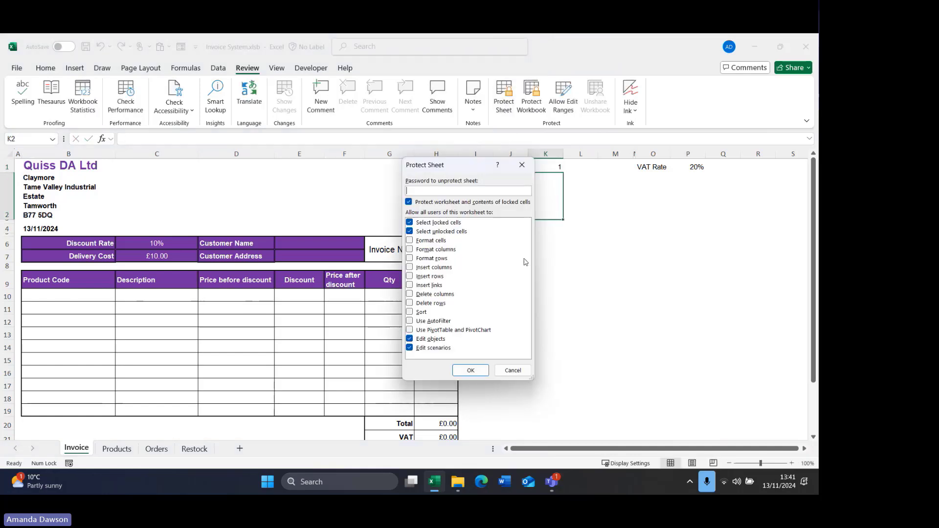
{"action": "left_click", "coordinate": [469, 369]}
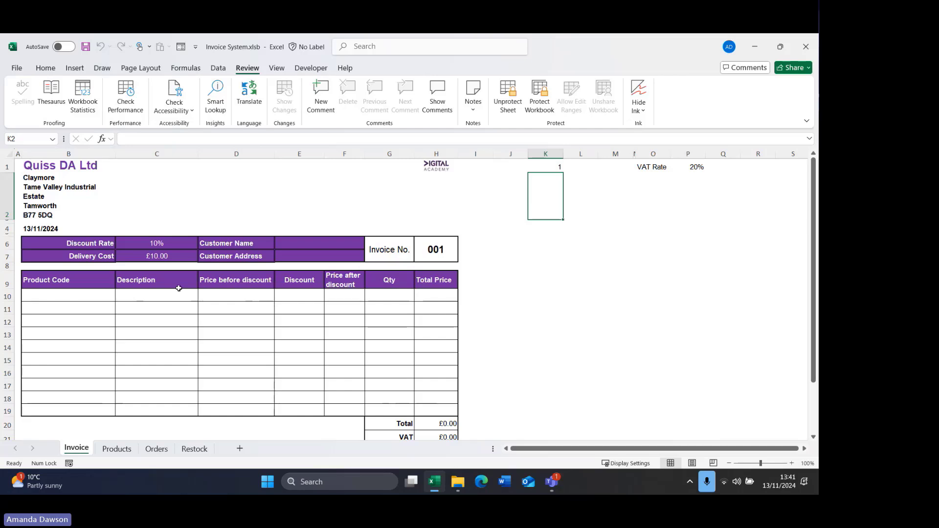
{"action": "left_click", "coordinate": [168, 208]}
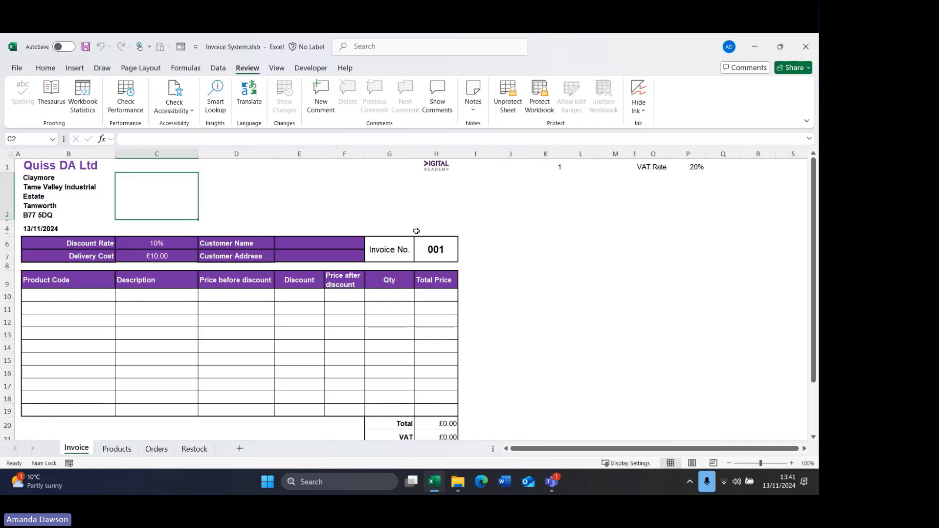
{"action": "left_click", "coordinate": [488, 233]}
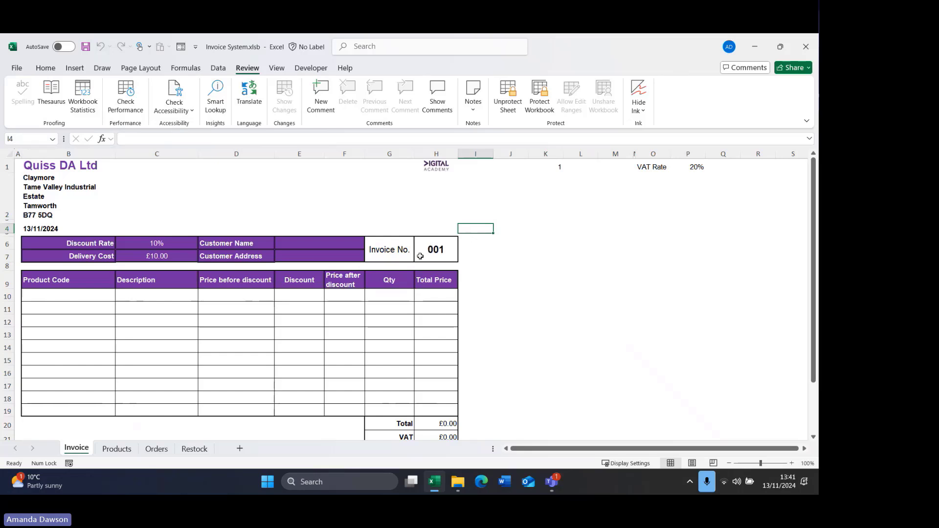
- Start recording a macro with the default name in This Workbook and copy cell K1
{"action": "left_click", "coordinate": [70, 462]}
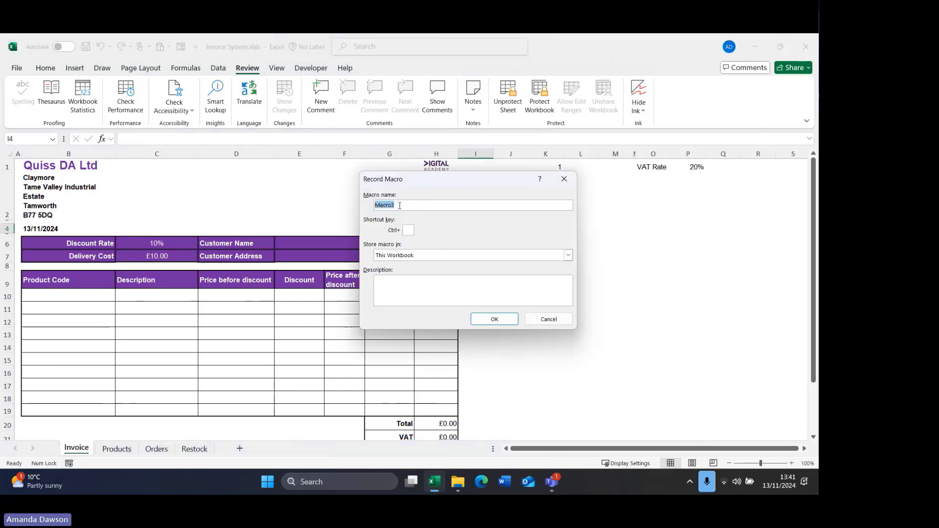
{"action": "left_click", "coordinate": [494, 319]}
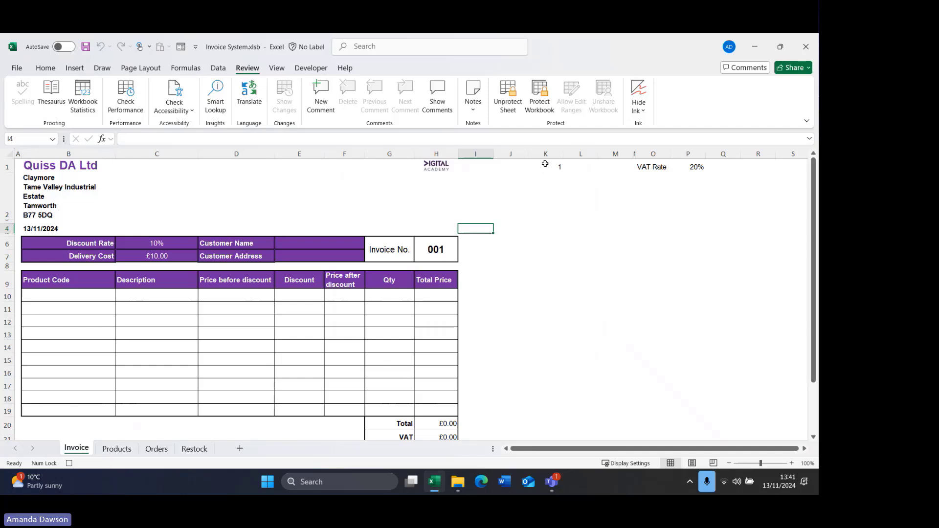
{"action": "left_click", "coordinate": [545, 165]}
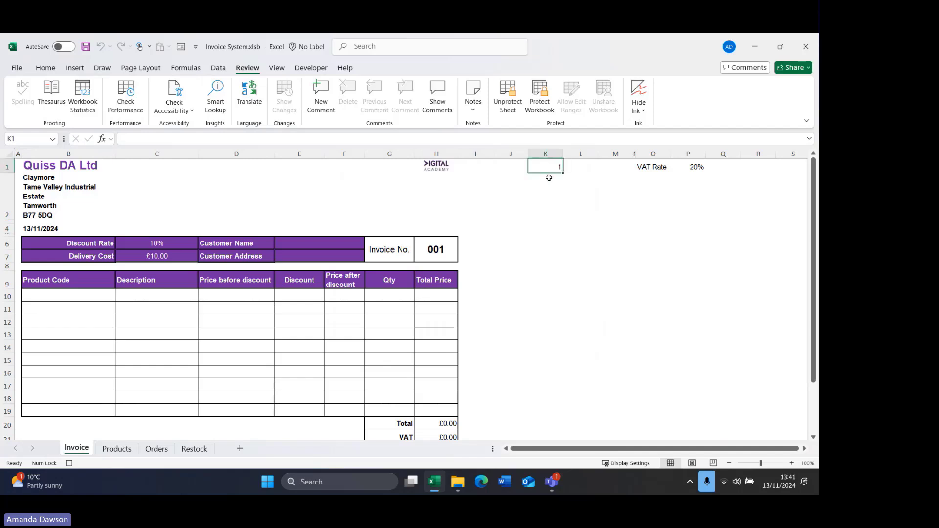
{"action": "key", "text": "ctrl+c"}
- Try to add the copied value to the Invoice No. cell H6 using Paste Special with Values and Add
{"action": "left_click", "coordinate": [437, 251]}
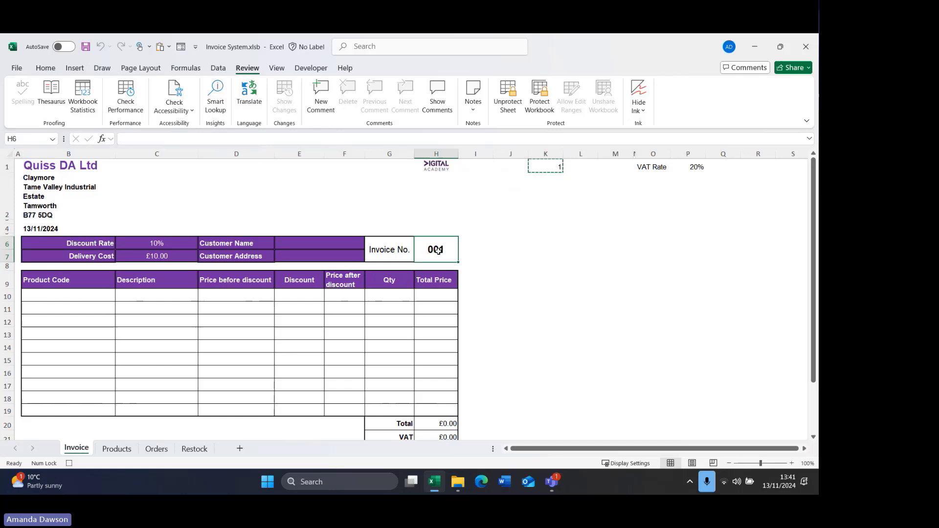
{"action": "left_click", "coordinate": [45, 68]}
{"action": "left_click", "coordinate": [22, 109]}
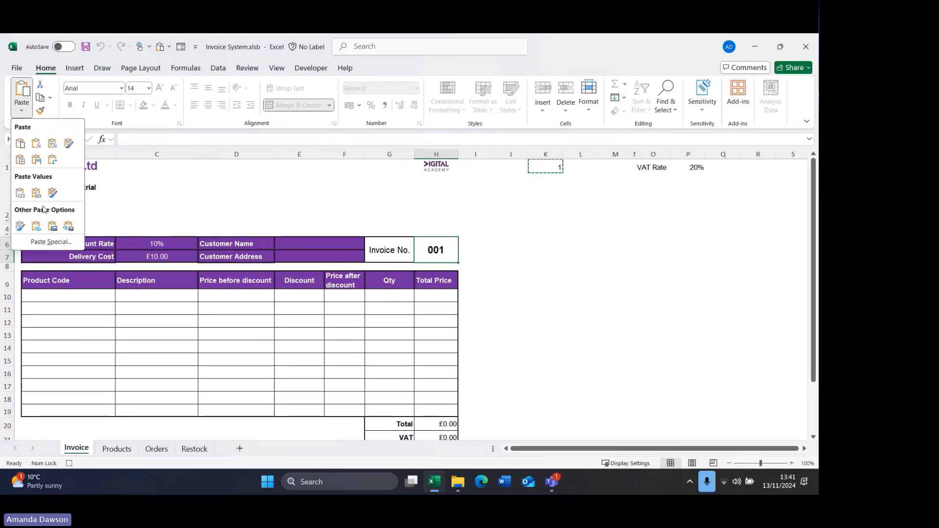
{"action": "left_click", "coordinate": [38, 244]}
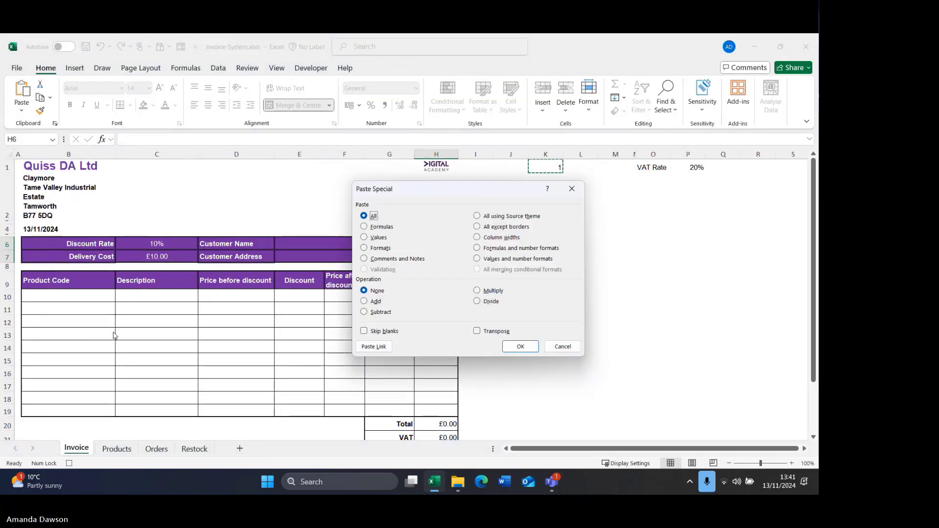
{"action": "left_click", "coordinate": [364, 237]}
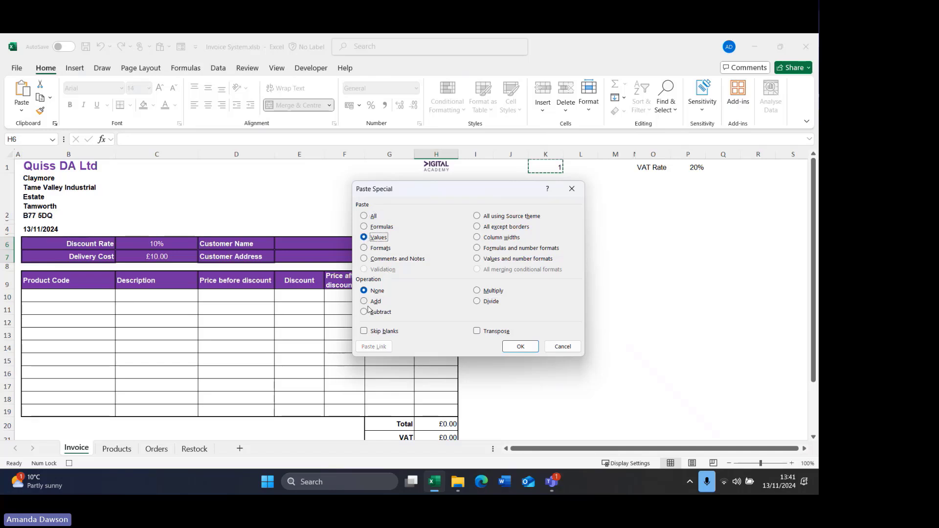
{"action": "left_click", "coordinate": [364, 301]}
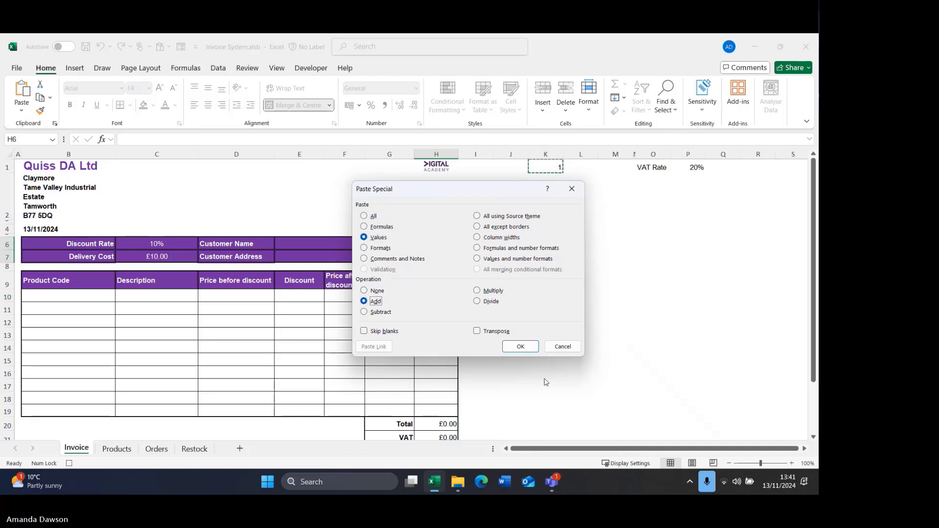
{"action": "left_click", "coordinate": [520, 346]}
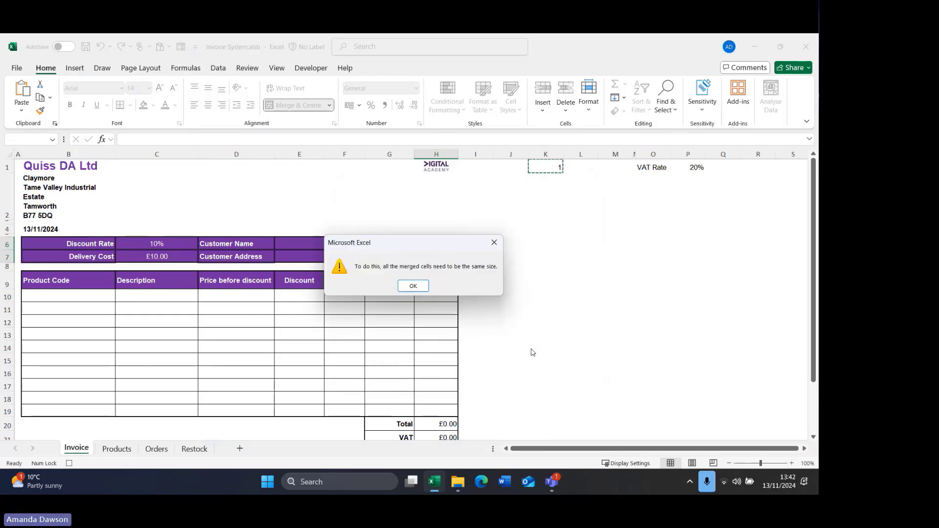
{"action": "left_click", "coordinate": [422, 288]}
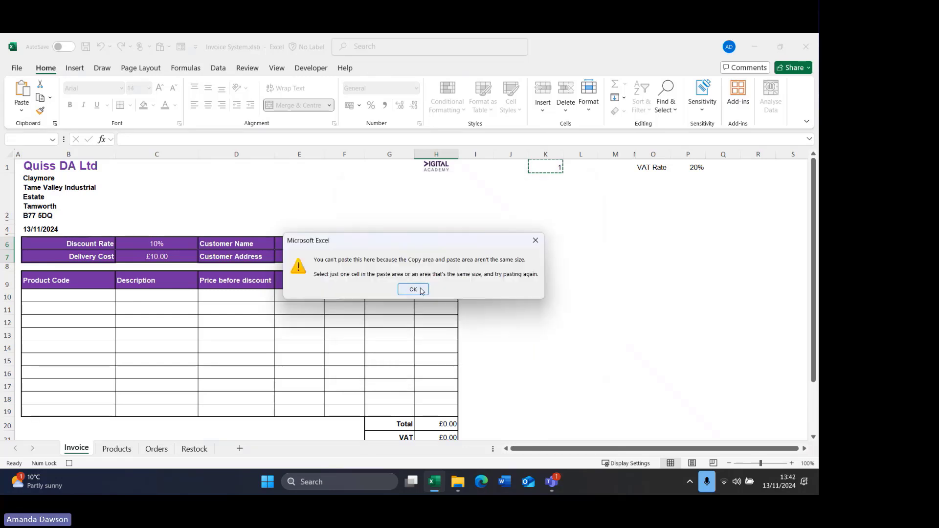
{"action": "left_click", "coordinate": [421, 290]}
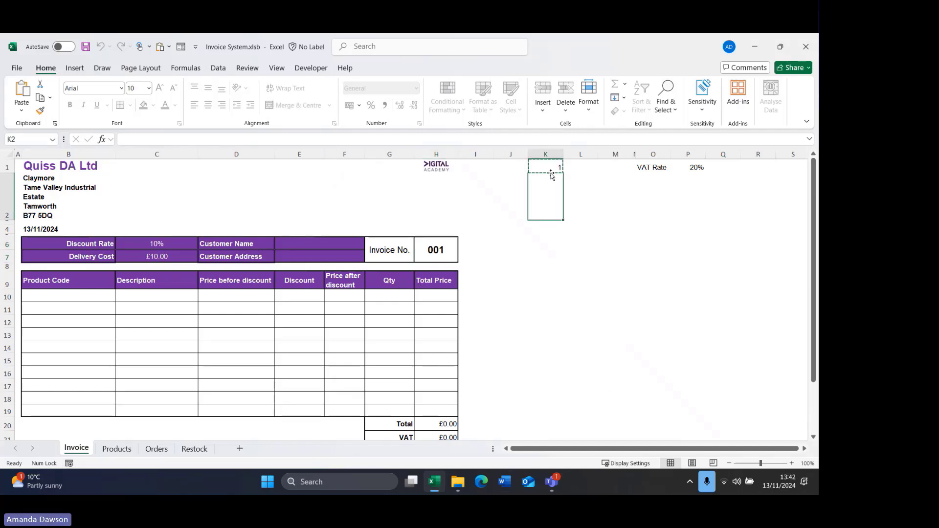
- Unprotect the Invoice sheet and merge and centre cells K1:K2
{"action": "left_click_drag", "start_coordinate": [549, 171], "coordinate": [547, 178]}
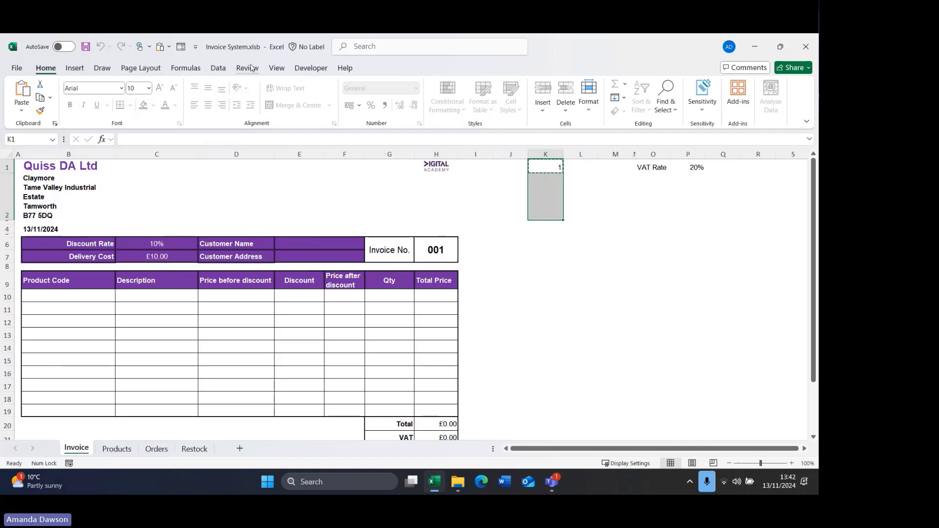
{"action": "left_click", "coordinate": [276, 69]}
{"action": "left_click", "coordinate": [247, 68]}
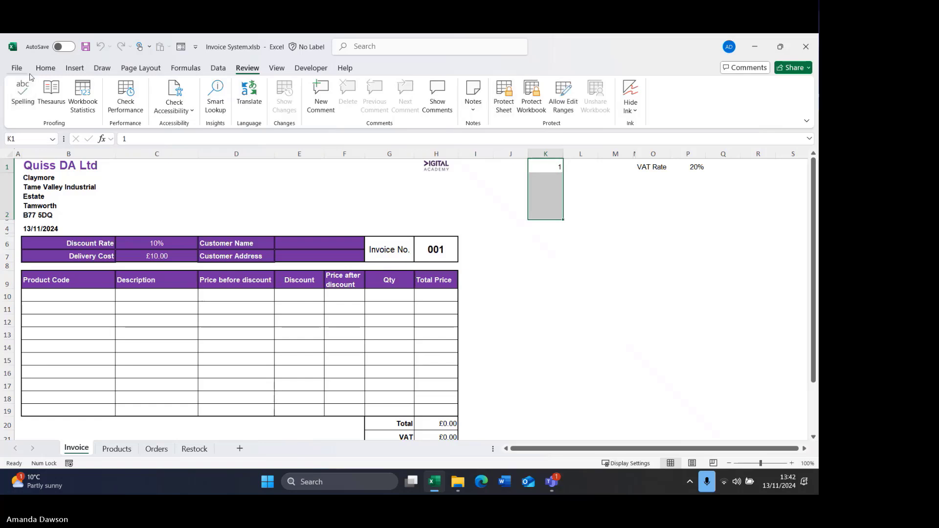
{"action": "left_click", "coordinate": [47, 69]}
{"action": "left_click", "coordinate": [277, 106]}
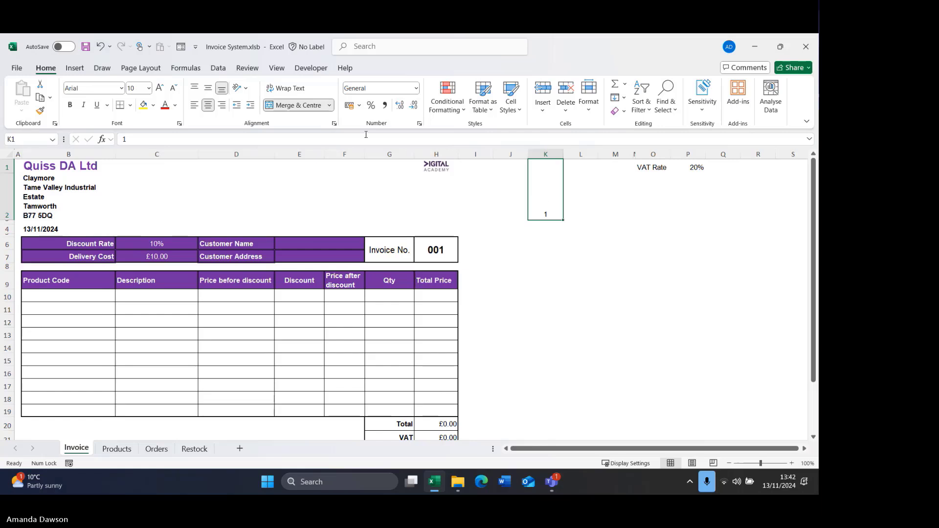
- Align the content of the merged cell K1 to the top
{"action": "left_click", "coordinate": [208, 88]}
{"action": "left_click", "coordinate": [194, 88]}
{"action": "left_click", "coordinate": [652, 259]}
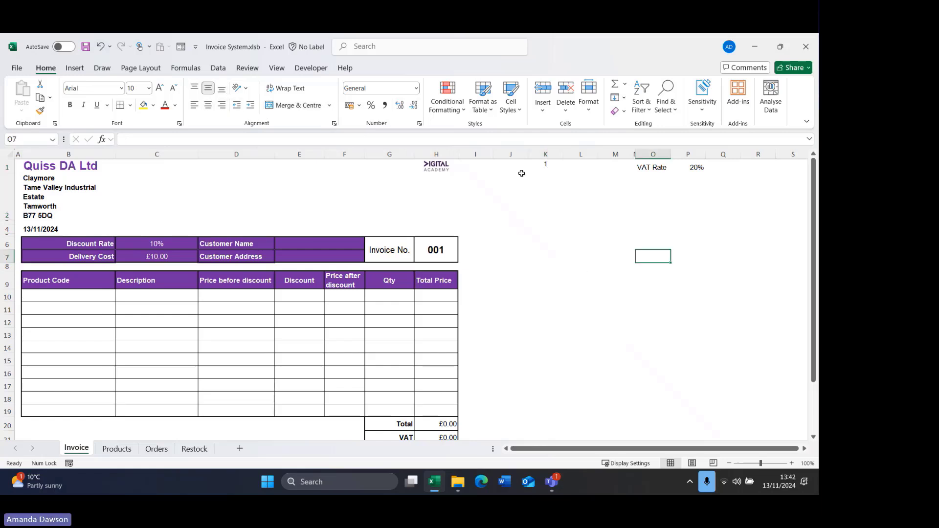
{"action": "left_click", "coordinate": [548, 171]}
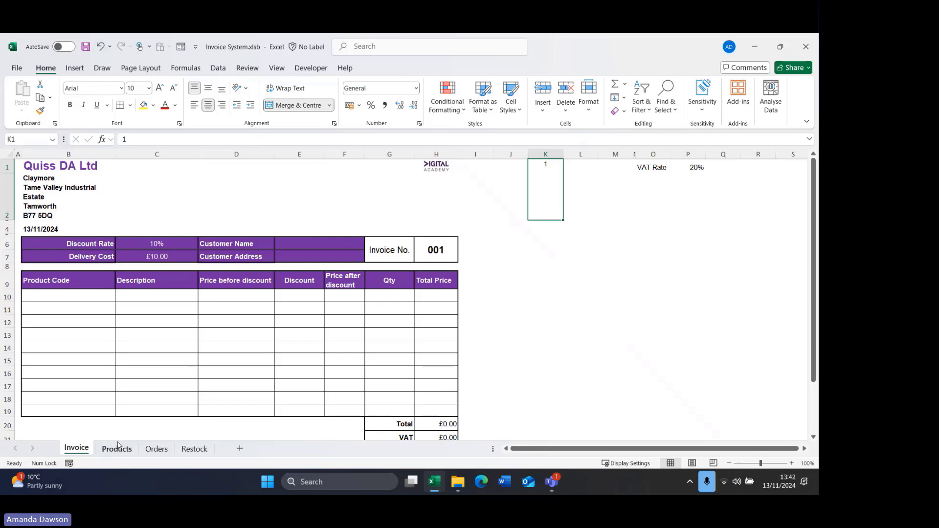
{"action": "left_click", "coordinate": [492, 289]}
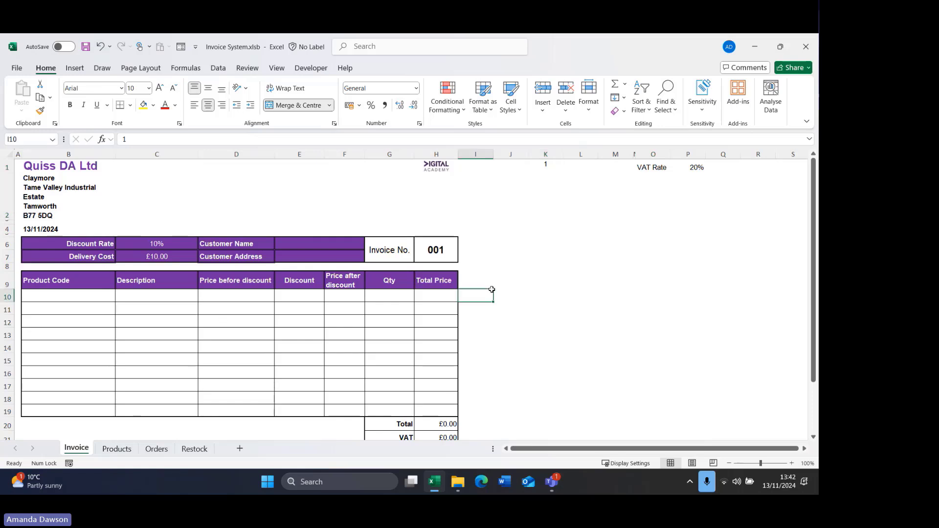
- Start recording a new macro with the default name in This Workbook and copy the merged cell K1
{"action": "left_click", "coordinate": [69, 463]}
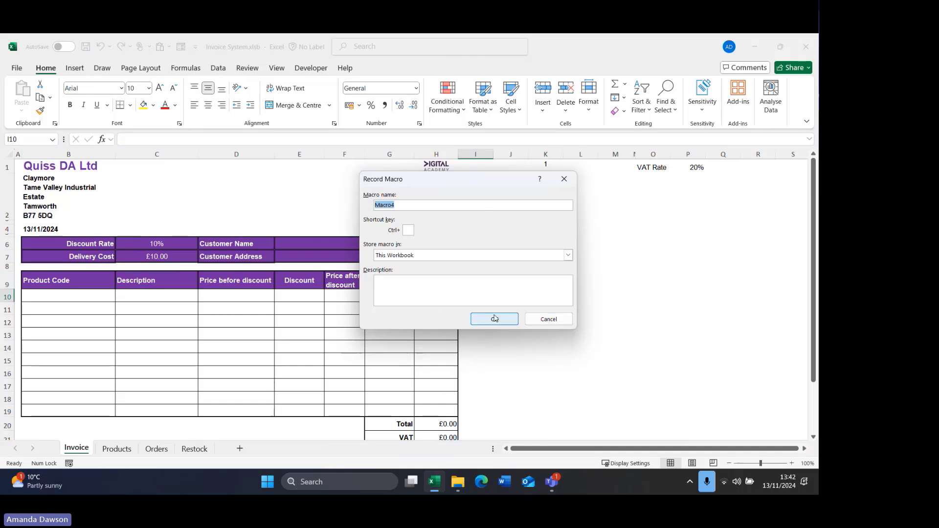
{"action": "left_click", "coordinate": [493, 318]}
{"action": "left_click", "coordinate": [546, 169]}
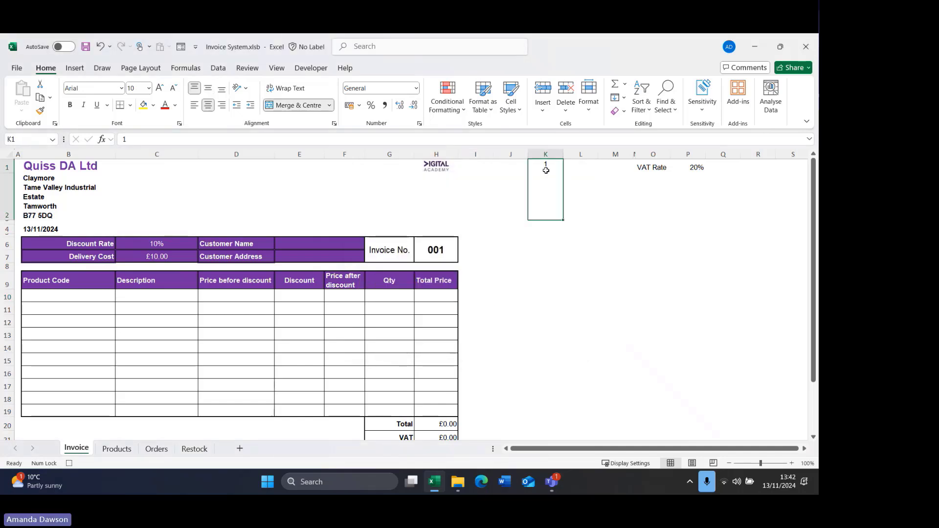
{"action": "key", "text": "ctrl+c"}
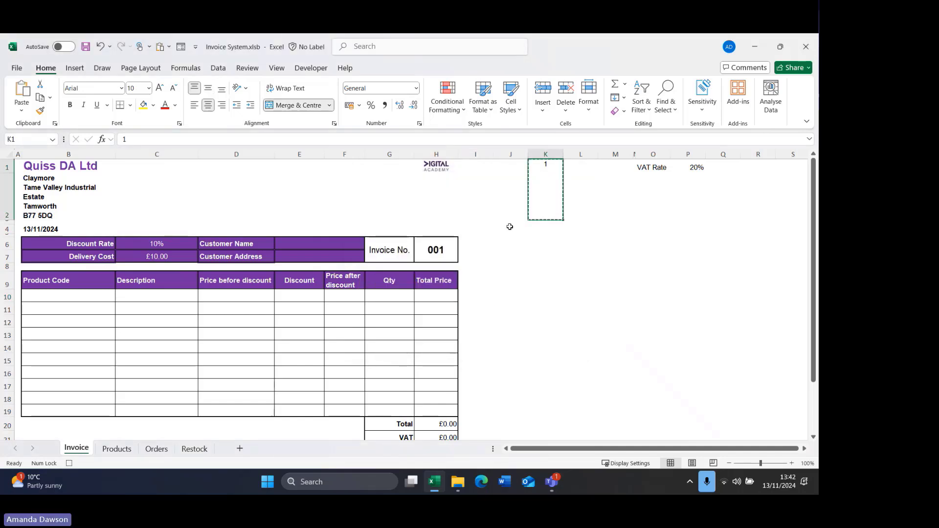
- Add the copied value to Invoice No. cell H6 using Paste Special with Values and Add, and end the recording with B10 selected
{"action": "left_click", "coordinate": [435, 252]}
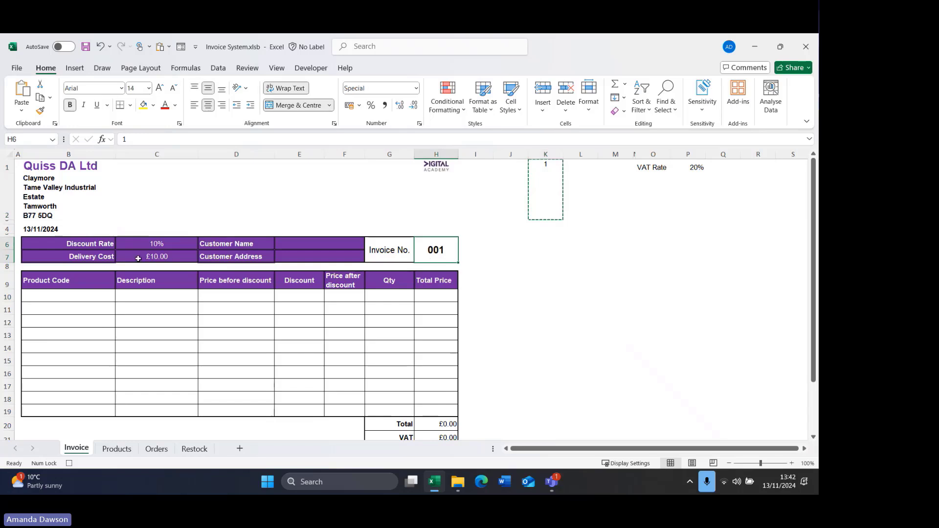
{"action": "left_click", "coordinate": [22, 110]}
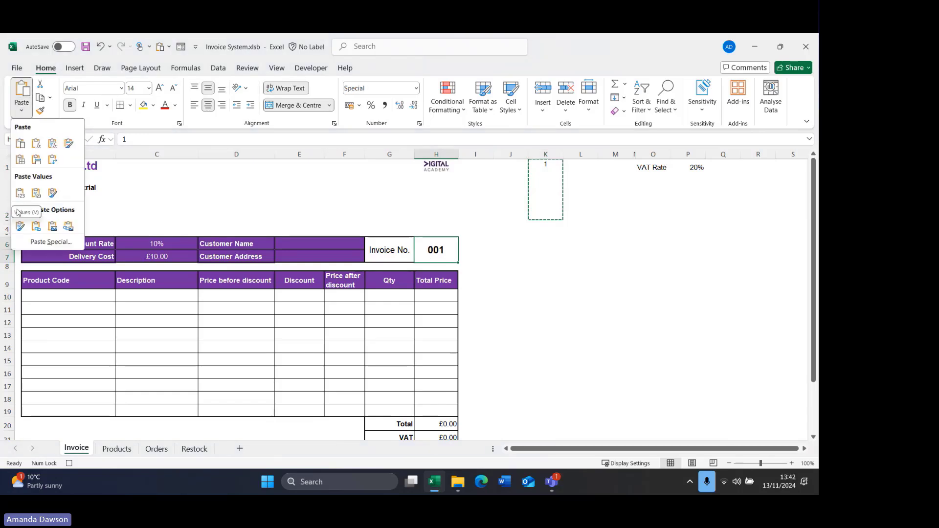
{"action": "left_click", "coordinate": [41, 242]}
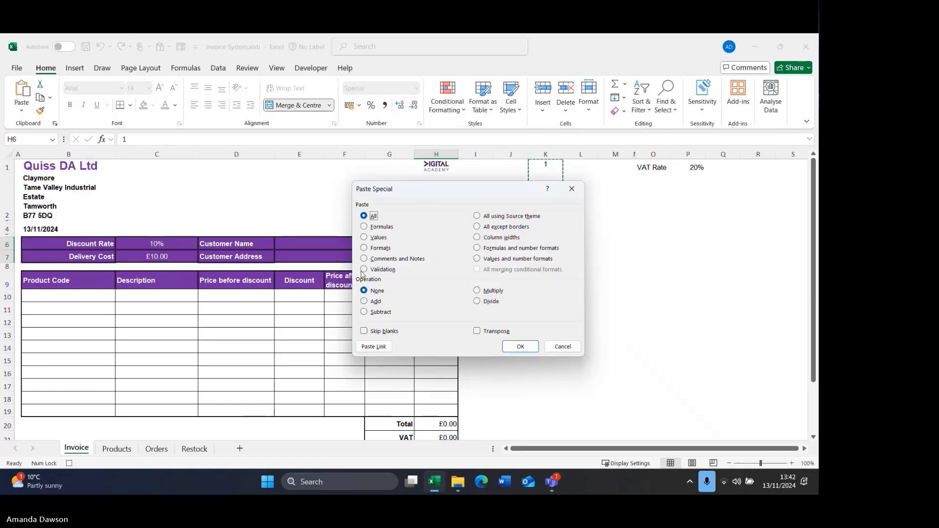
{"action": "left_click", "coordinate": [374, 238]}
{"action": "left_click", "coordinate": [370, 304]}
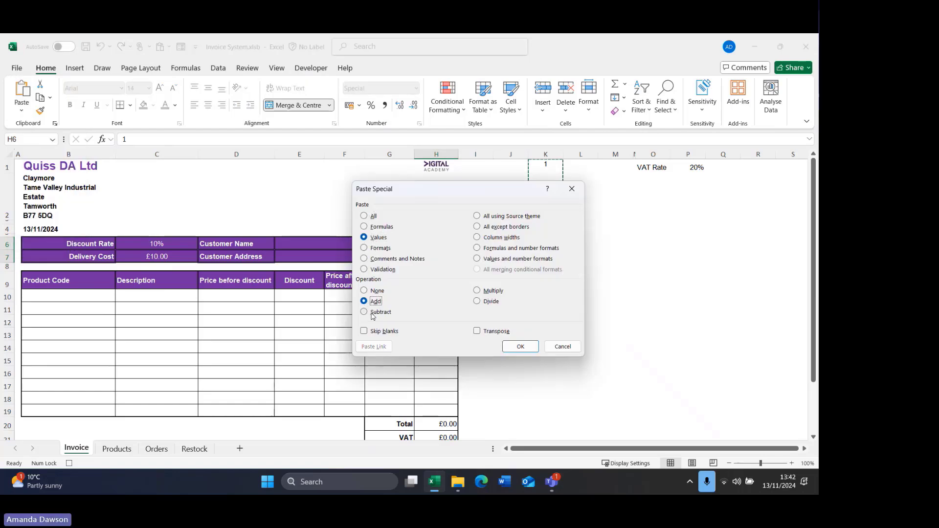
{"action": "left_click", "coordinate": [527, 347]}
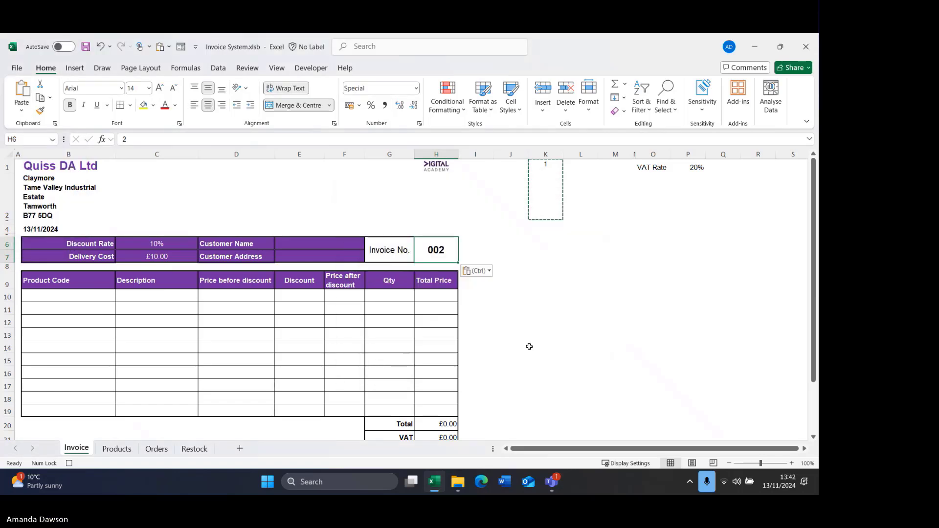
{"action": "left_click", "coordinate": [90, 292]}
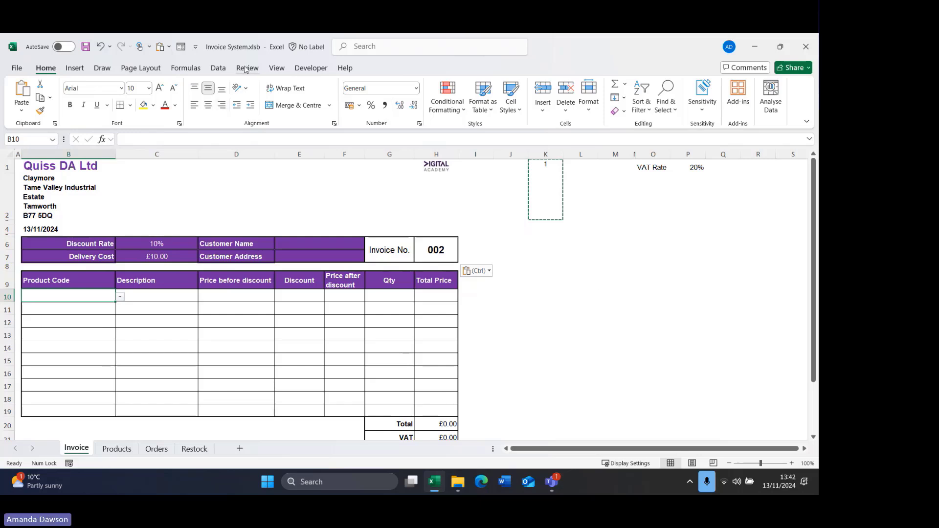
- Run Macro4 from the macro list, with the dialog moved away from the invoice number, to test the increment
{"action": "left_click", "coordinate": [277, 68]}
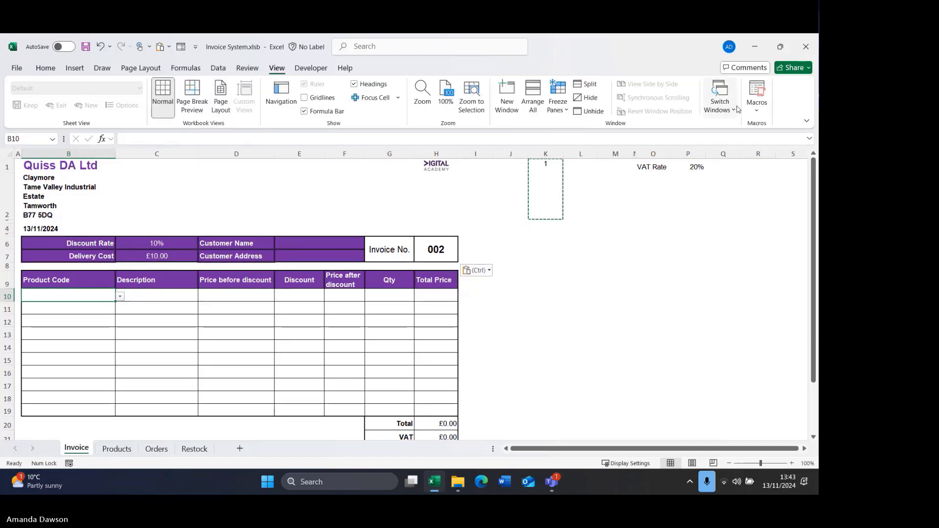
{"action": "left_click", "coordinate": [756, 93]}
{"action": "left_click", "coordinate": [386, 209]}
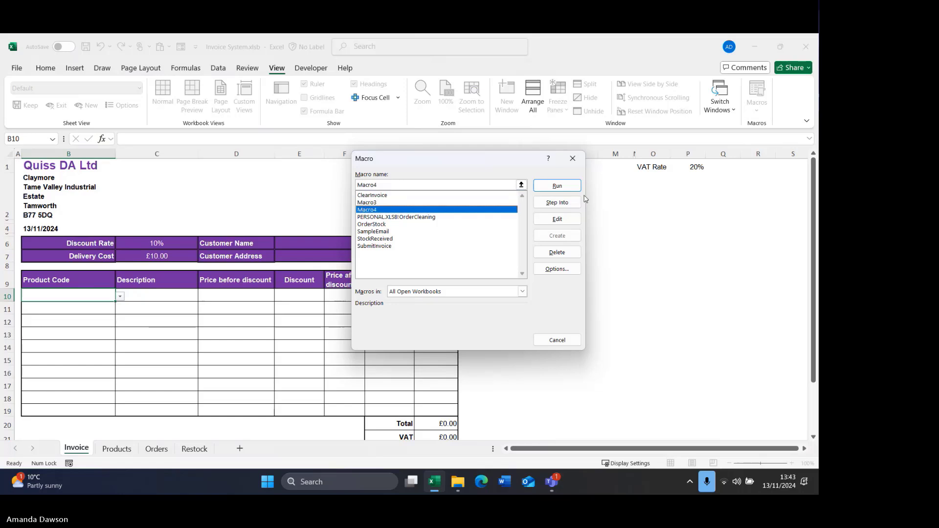
{"action": "left_click_drag", "start_coordinate": [479, 157], "coordinate": [705, 194]}
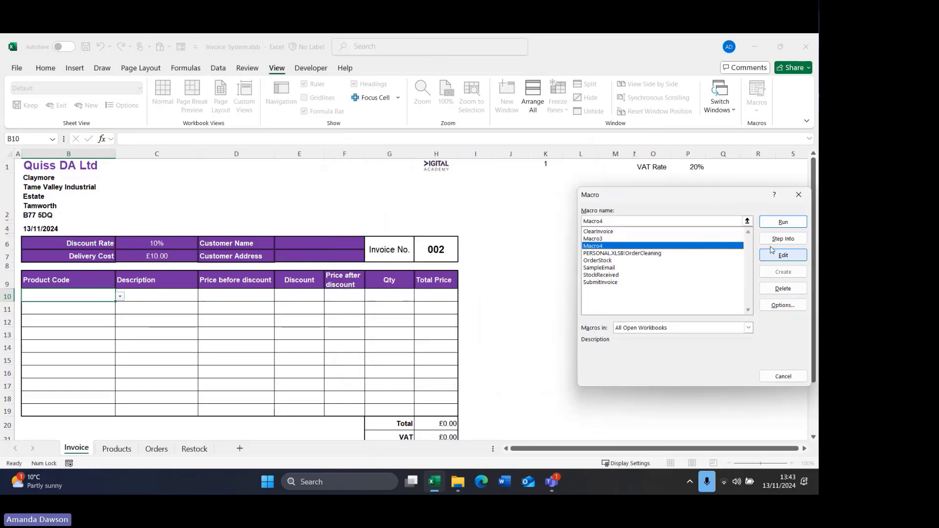
{"action": "left_click", "coordinate": [782, 223]}
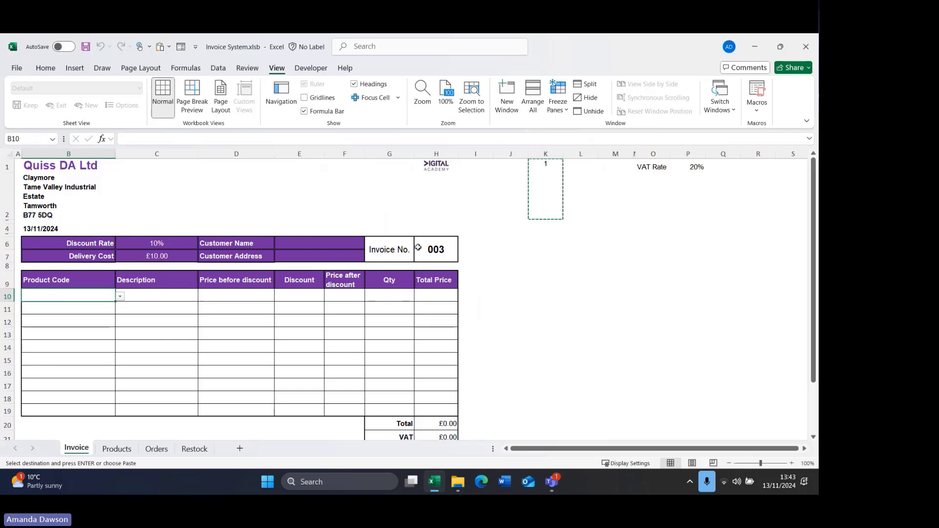
- Check the entries on the Orders sheet, return to the Invoice sheet and cancel the active copy selection
{"action": "left_click", "coordinate": [372, 212]}
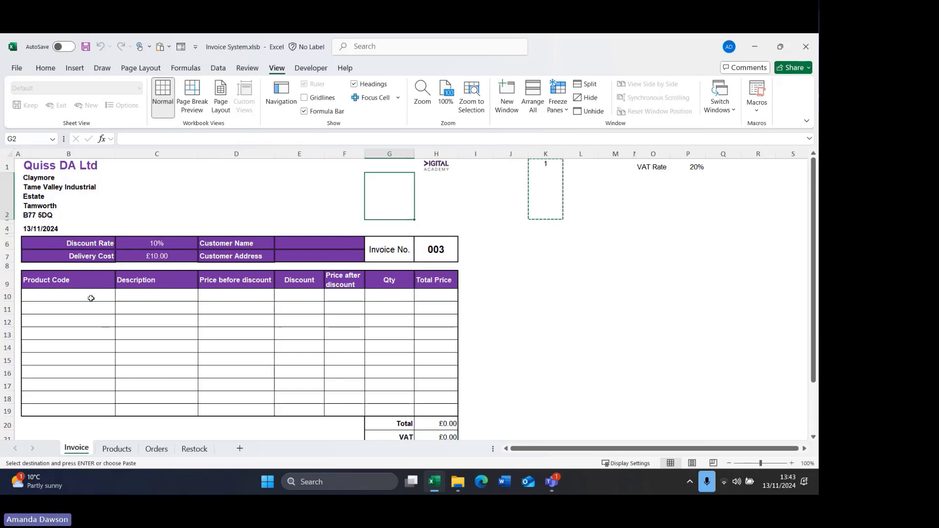
{"action": "left_click", "coordinate": [156, 449]}
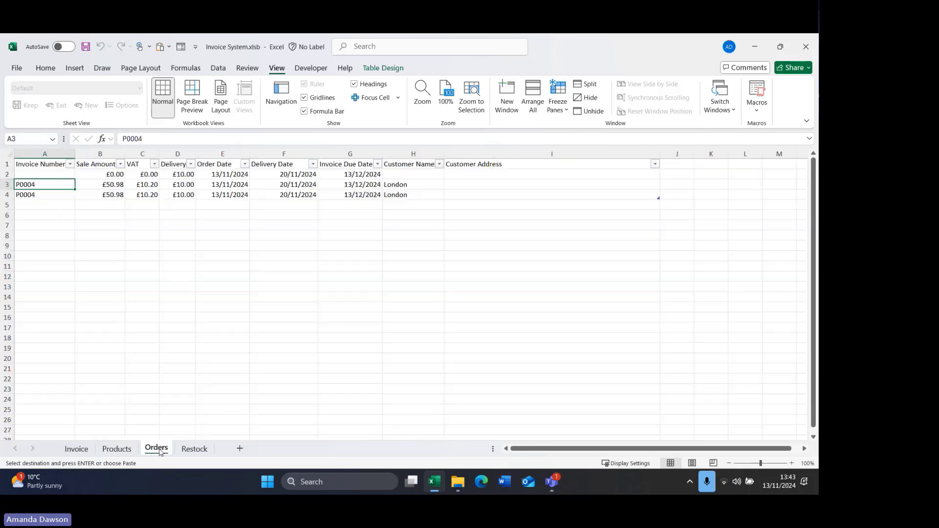
{"action": "left_click", "coordinate": [76, 449]}
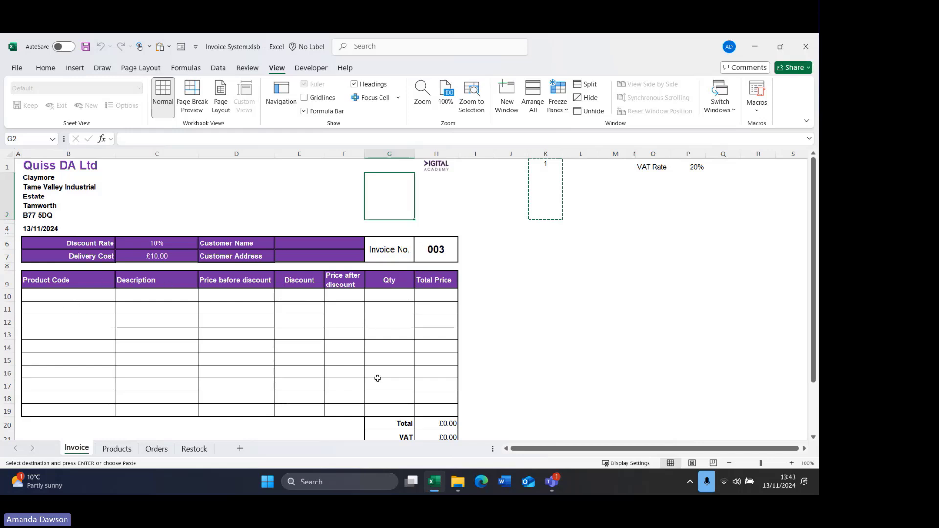
{"action": "key", "text": "Escape"}
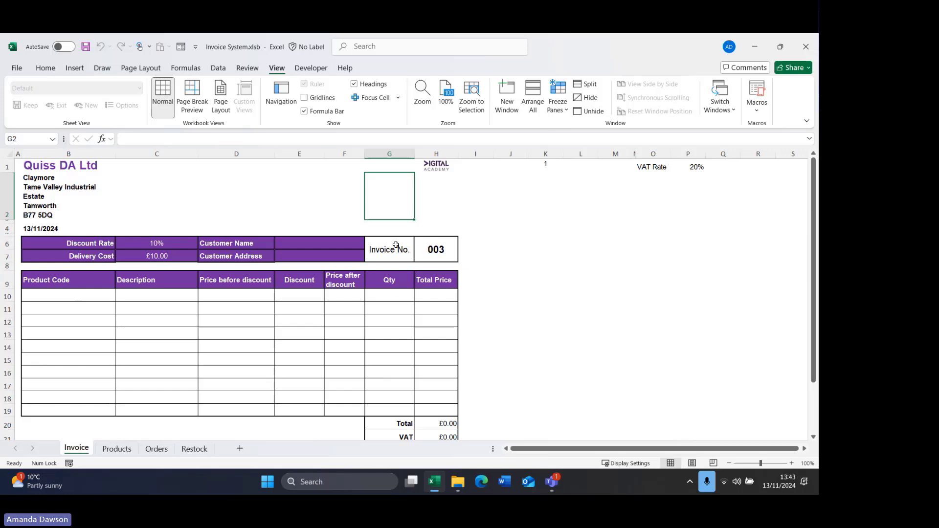
- Open the Visual Basic editor and display the code of Module1 in the workbook's Modules folder
{"action": "left_click", "coordinate": [311, 67]}
{"action": "left_click", "coordinate": [20, 97]}
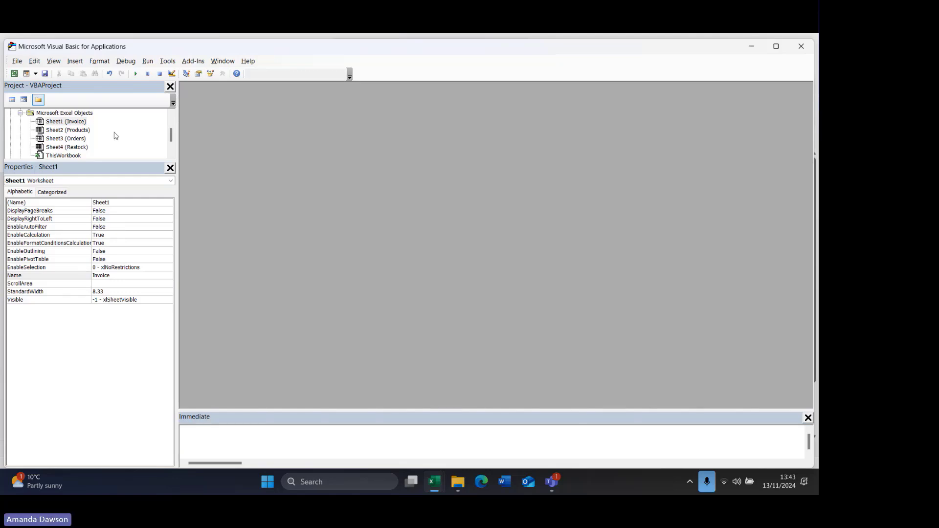
{"action": "scroll", "coordinate": [116, 135], "scroll_direction": "down", "scroll_amount": 1}
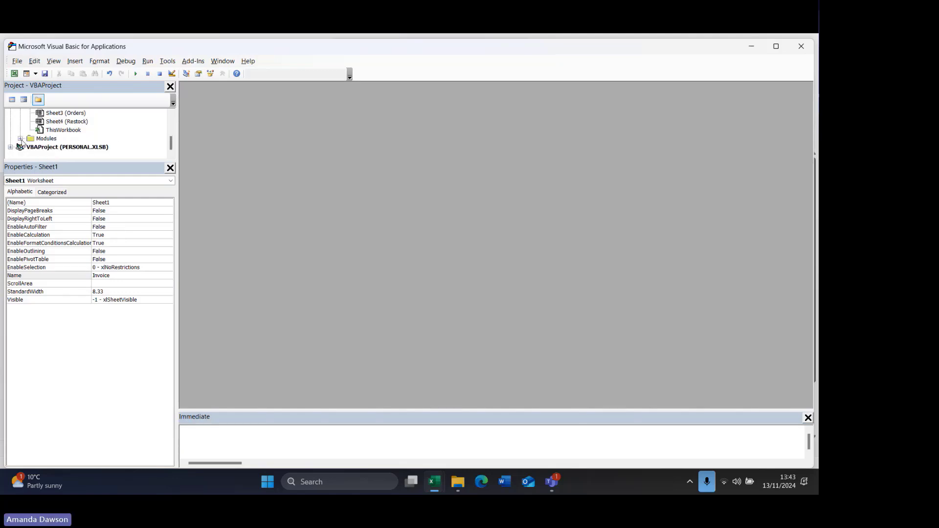
{"action": "left_click", "coordinate": [20, 139]}
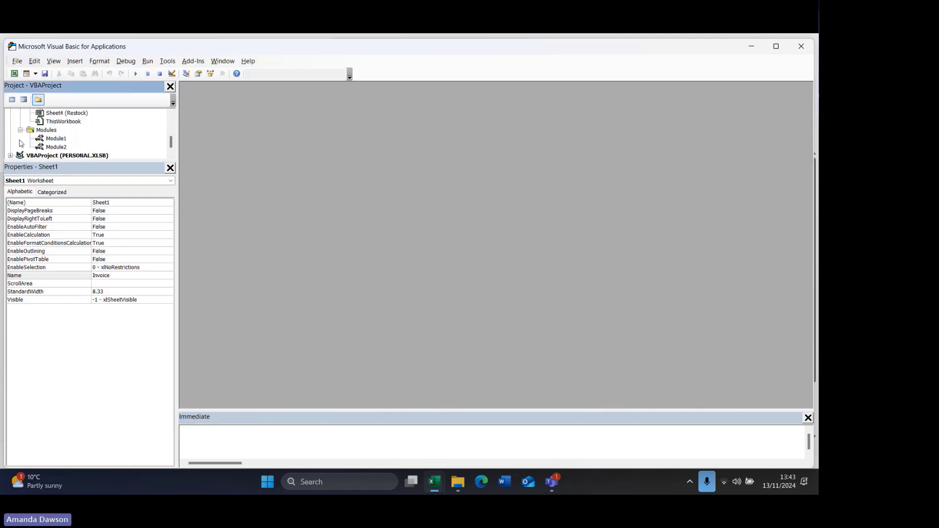
{"action": "double_click", "coordinate": [57, 139]}
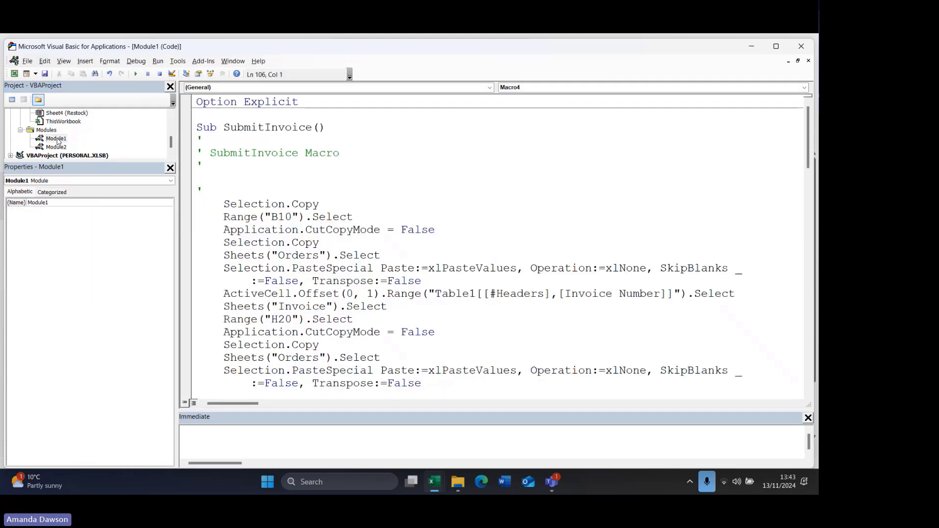
- In SubmitInvoice, set the row offset of the final ActiveCell.Offset line to 2, keeping the column offset at -8
{"action": "left_click", "coordinate": [260, 127]}
{"action": "scroll", "coordinate": [341, 148], "scroll_direction": "down", "scroll_amount": 1}
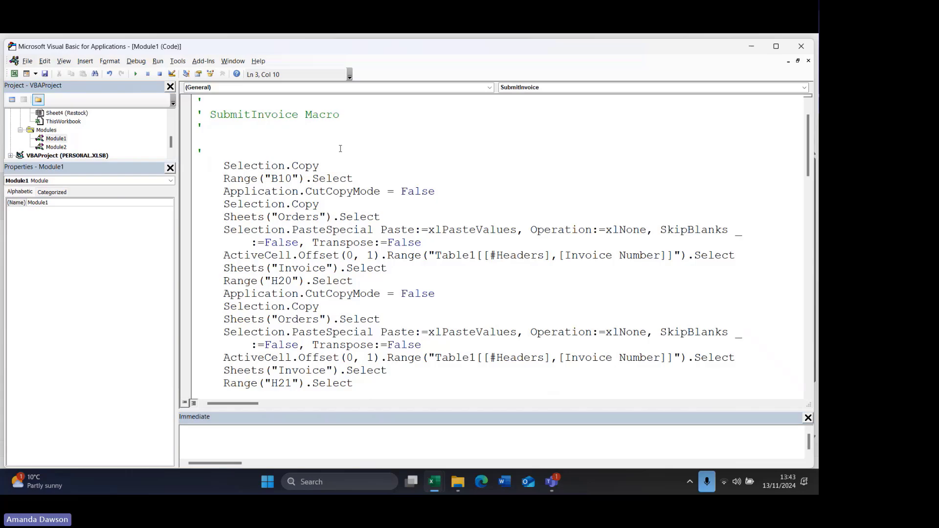
{"action": "scroll", "coordinate": [340, 149], "scroll_direction": "down", "scroll_amount": 7}
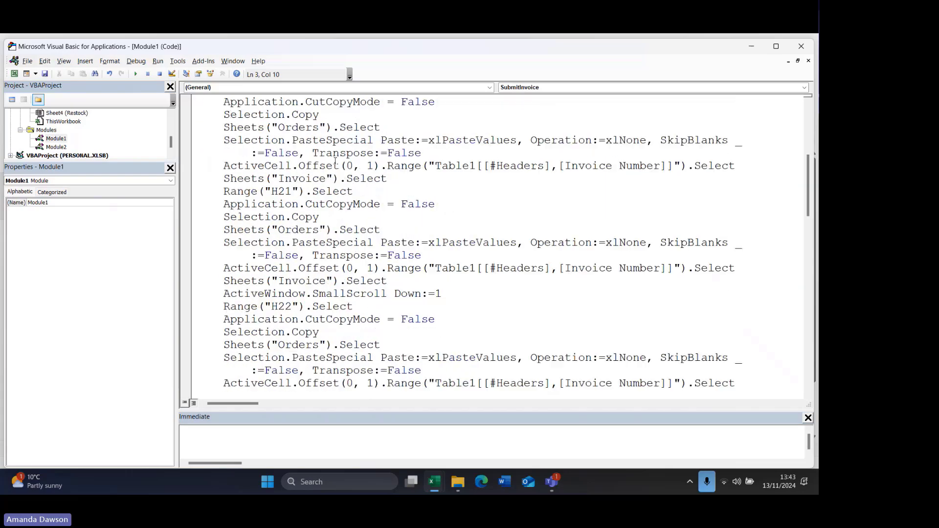
{"action": "scroll", "coordinate": [334, 163], "scroll_direction": "down", "scroll_amount": 4}
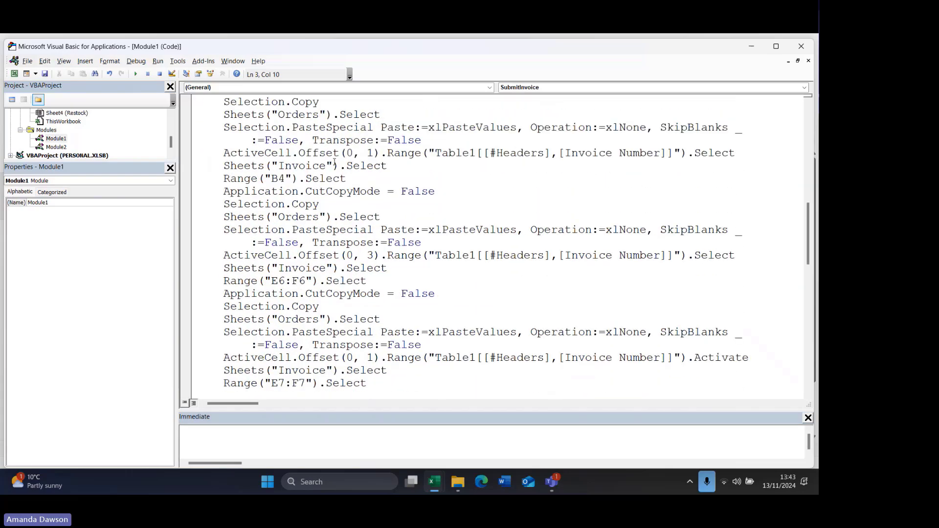
{"action": "scroll", "coordinate": [334, 163], "scroll_direction": "down", "scroll_amount": 3}
{"action": "scroll", "coordinate": [334, 163], "scroll_direction": "down", "scroll_amount": 1}
{"action": "scroll", "coordinate": [334, 163], "scroll_direction": "down", "scroll_amount": 1}
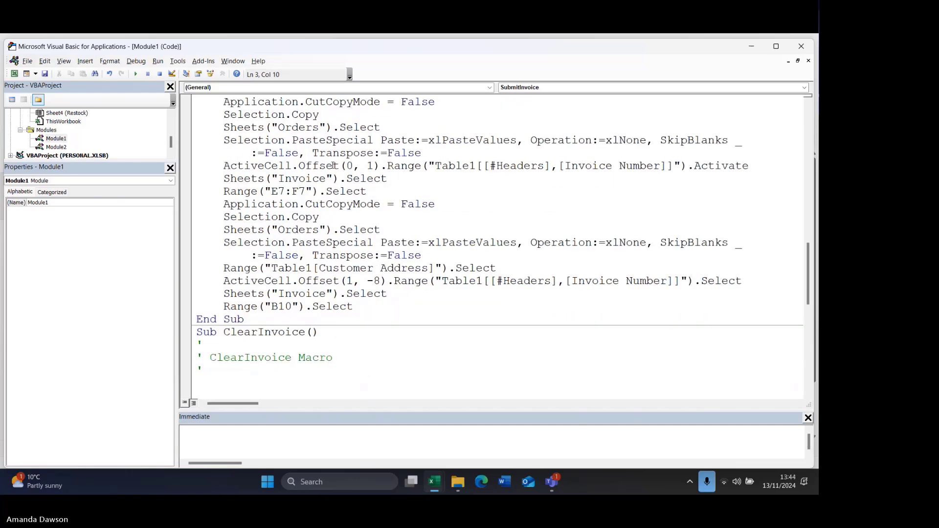
{"action": "left_click", "coordinate": [755, 285]}
{"action": "left_click", "coordinate": [355, 282]}
{"action": "key", "text": "BackSpace"}
{"action": "type", "text": "2"}
- Merge ClearInvoice into SubmitInvoice by deleting the End Sub, Sub ClearInvoice() and first comment-mark lines between them
{"action": "left_click", "coordinate": [354, 332]}
{"action": "left_click", "coordinate": [251, 320]}
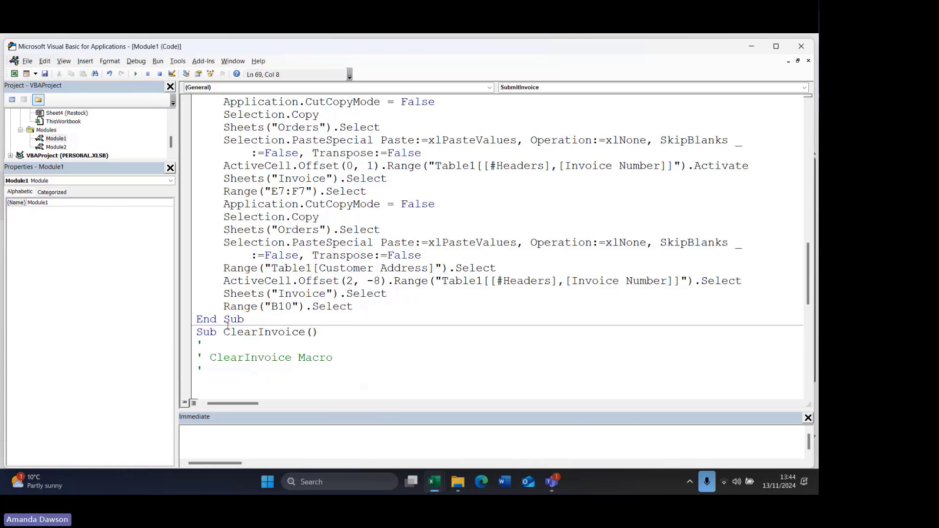
{"action": "scroll", "coordinate": [210, 336], "scroll_direction": "down", "scroll_amount": 1}
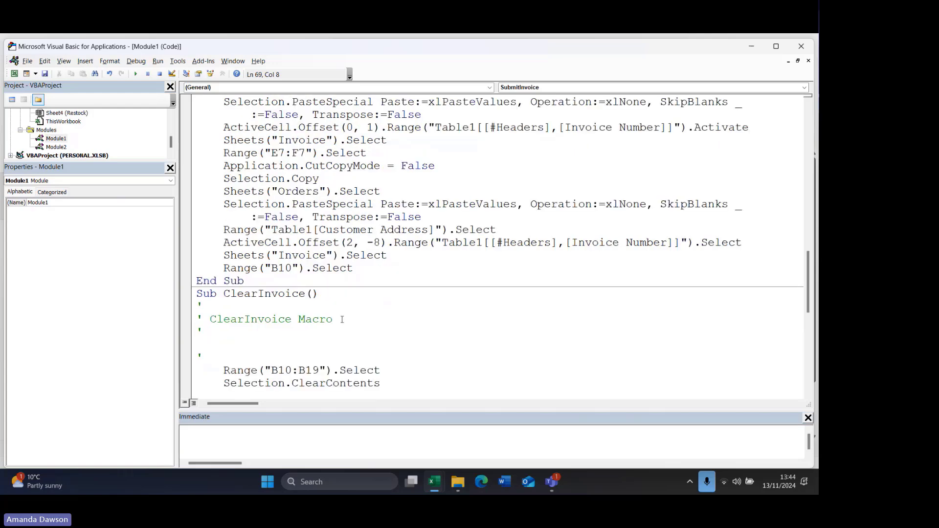
{"action": "scroll", "coordinate": [339, 322], "scroll_direction": "down", "scroll_amount": 1}
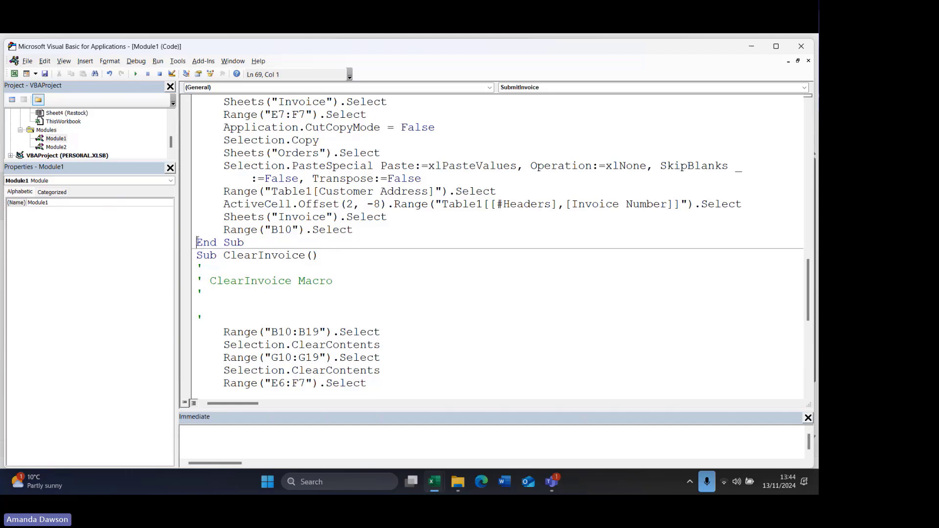
{"action": "left_click_drag", "start_coordinate": [199, 242], "coordinate": [250, 274]}
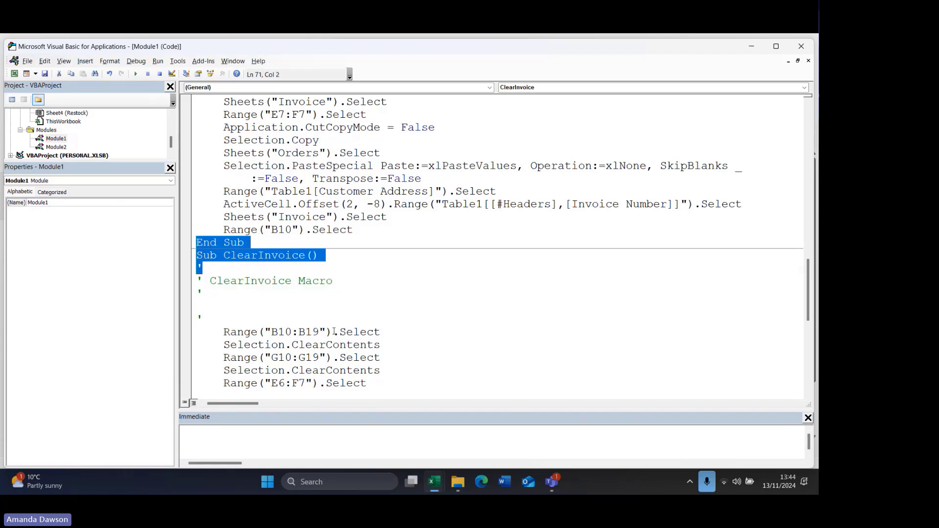
{"action": "key", "text": "Delete"}
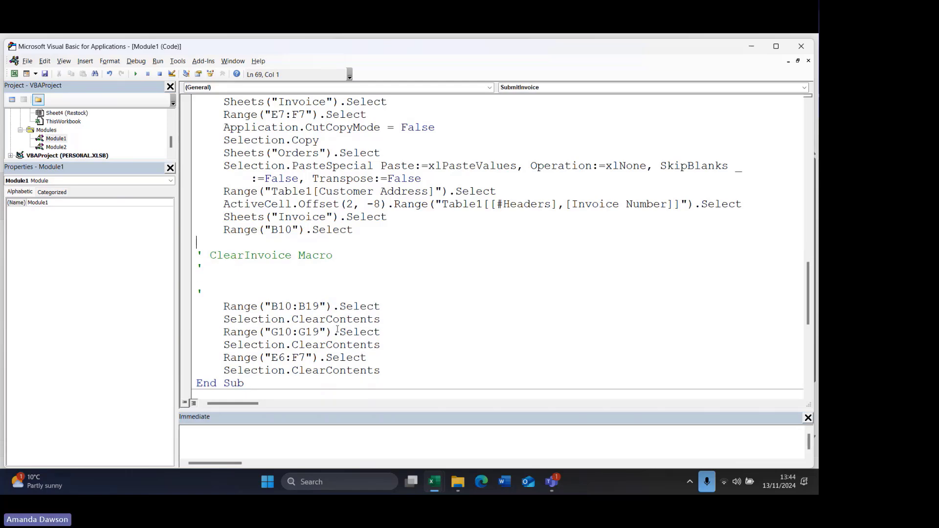
- Delete the entire Macro3 procedure that precedes Macro4
{"action": "scroll", "coordinate": [417, 323], "scroll_direction": "down", "scroll_amount": 3}
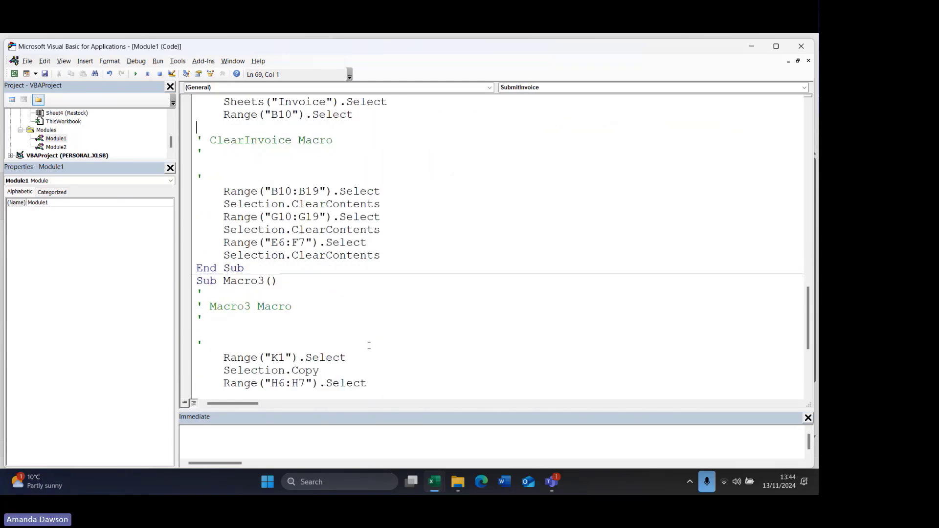
{"action": "left_click_drag", "start_coordinate": [195, 281], "coordinate": [283, 200]}
{"action": "key", "text": "Delete"}
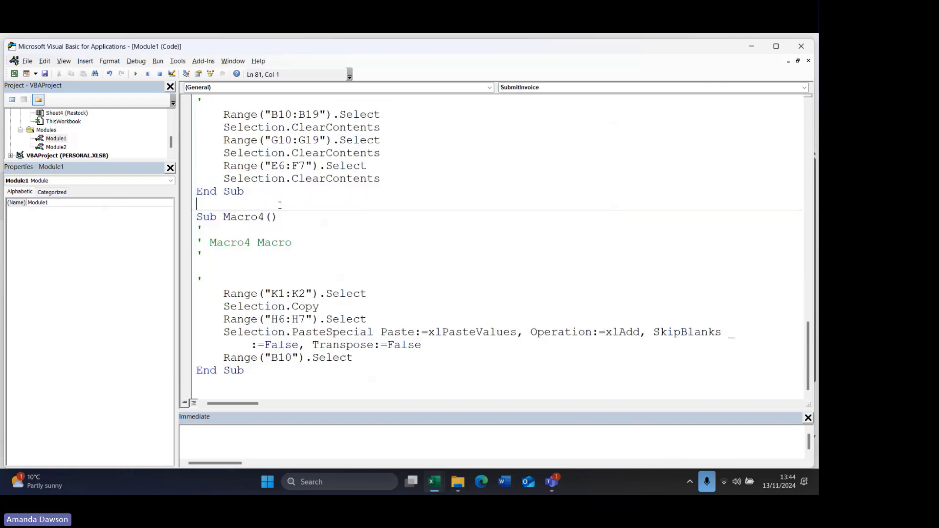
- Merge Macro4 into SubmitInvoice by deleting the preceding End Sub, the Sub Macro4() line and its first comment mark
{"action": "scroll", "coordinate": [289, 238], "scroll_direction": "up", "scroll_amount": 2}
{"action": "scroll", "coordinate": [266, 217], "scroll_direction": "up", "scroll_amount": 1}
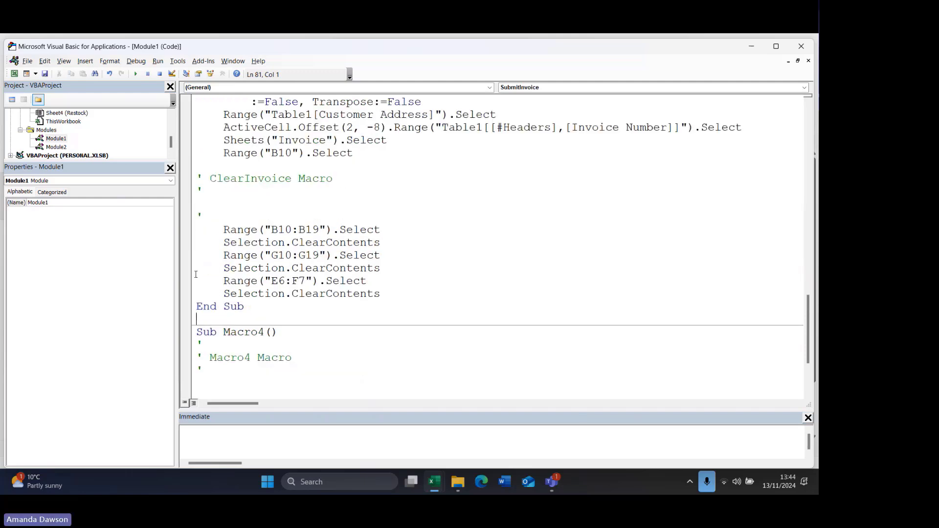
{"action": "double_click", "coordinate": [198, 306]}
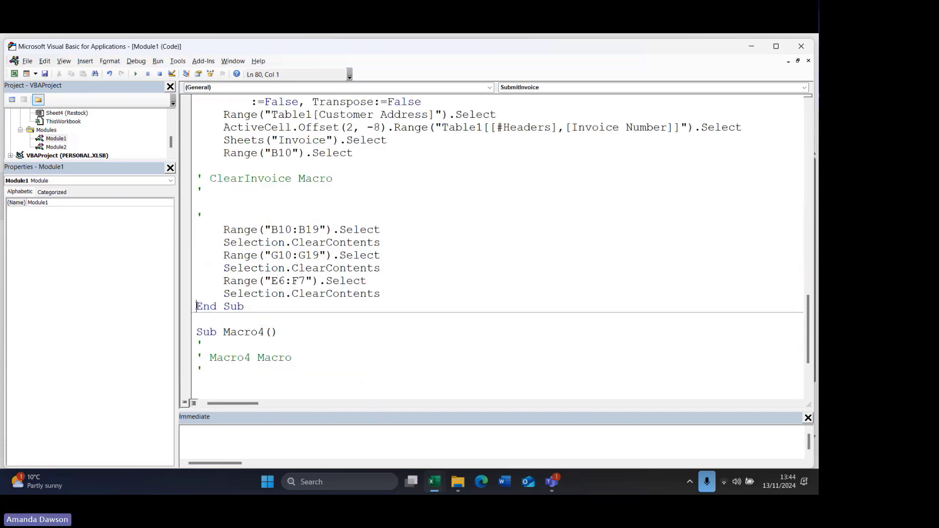
{"action": "left_click", "coordinate": [196, 306]}
{"action": "left_click_drag", "start_coordinate": [196, 306], "coordinate": [297, 345]}
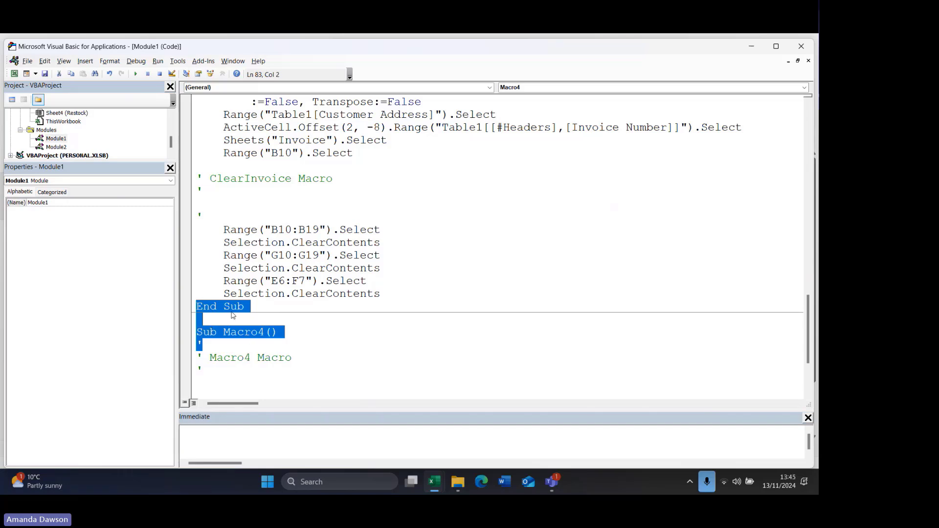
{"action": "key", "text": "Delete"}
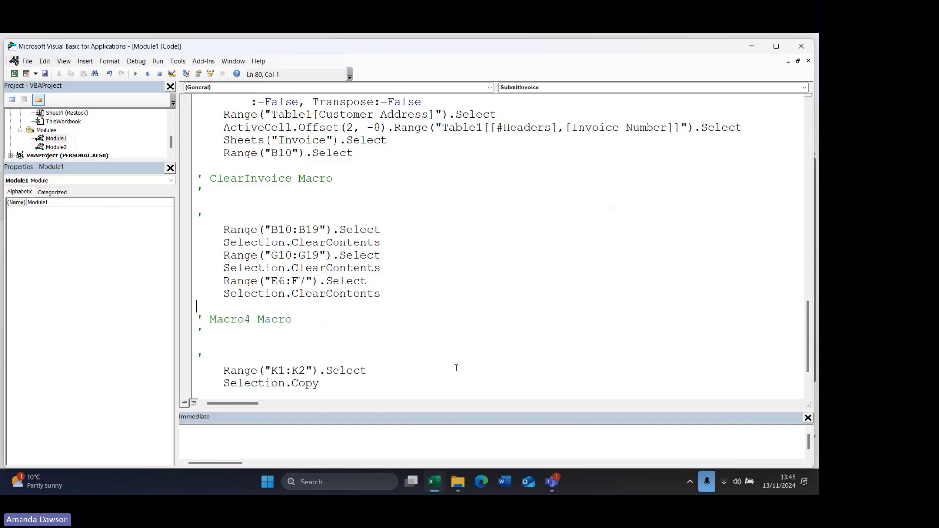
- Check the merged macro's closing End Sub and opening Sub SubmitInvoice() lines, and close the Visual Basic editor
{"action": "scroll", "coordinate": [456, 368], "scroll_direction": "down", "scroll_amount": 2}
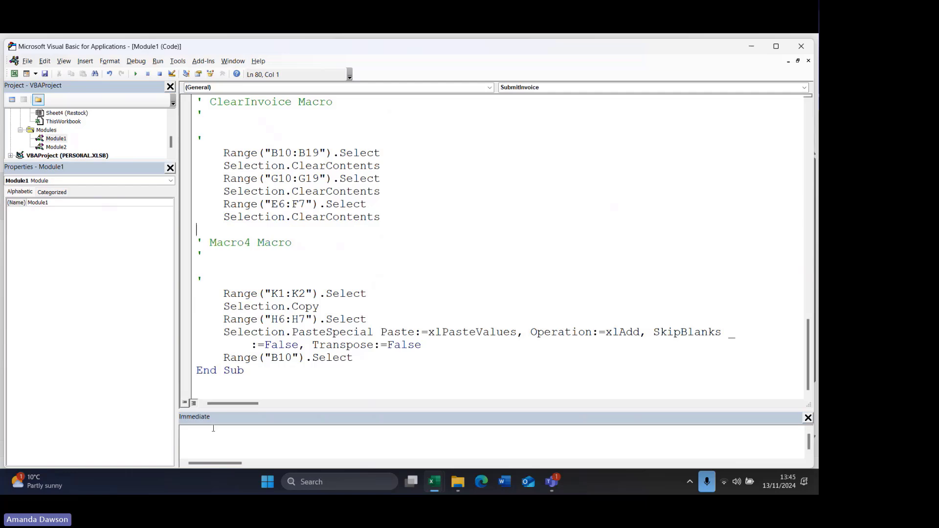
{"action": "left_click_drag", "start_coordinate": [261, 370], "coordinate": [196, 370]}
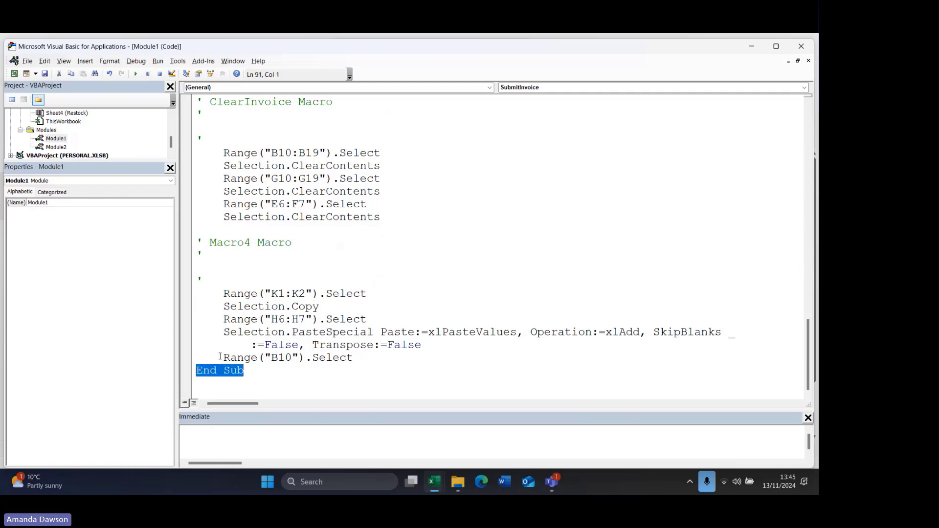
{"action": "scroll", "coordinate": [220, 357], "scroll_direction": "up", "scroll_amount": 20}
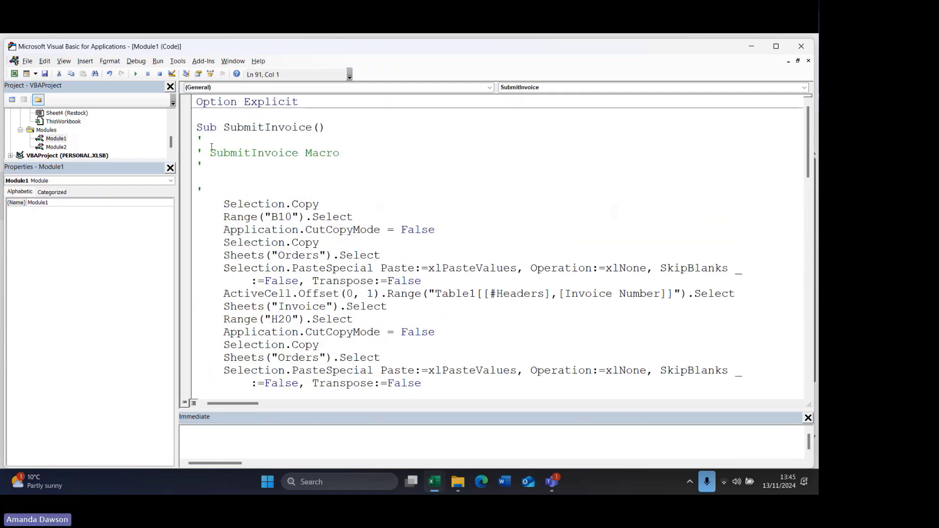
{"action": "left_click_drag", "start_coordinate": [192, 129], "coordinate": [332, 127]}
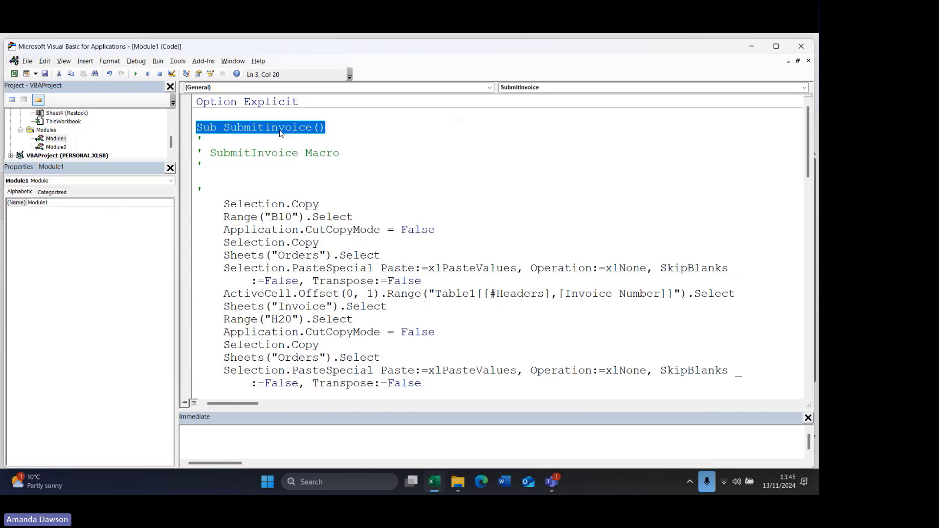
{"action": "left_click", "coordinate": [800, 48]}
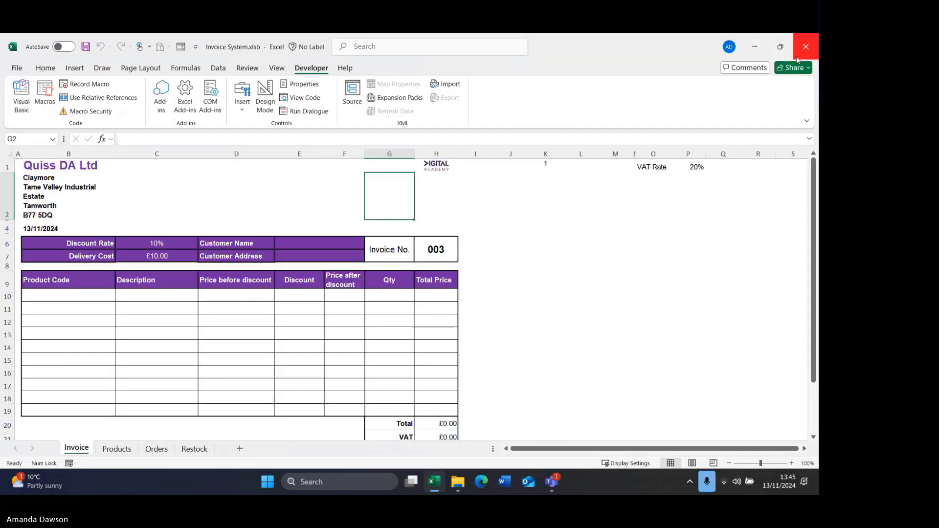
- Run the SubmitInvoice macro from the macro list with cell C11 of the Invoice sheet selected
{"action": "left_click", "coordinate": [131, 307]}
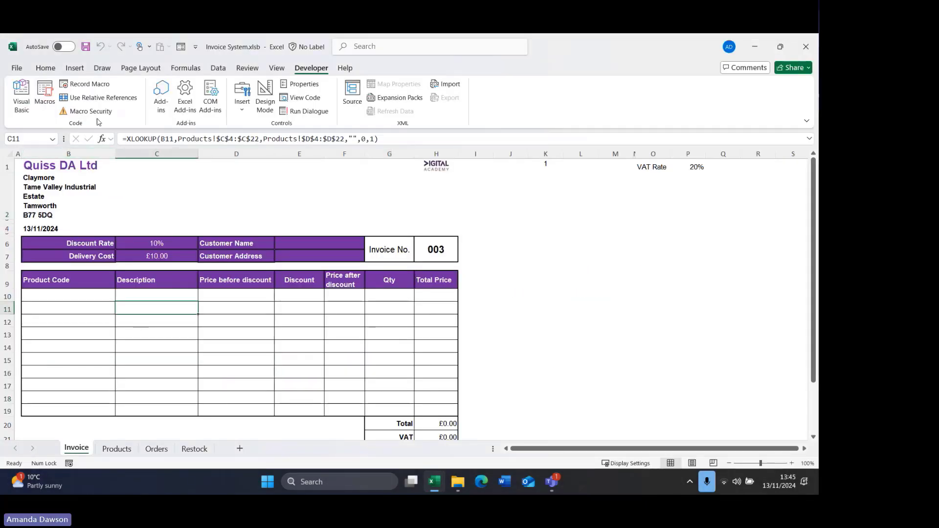
{"action": "left_click", "coordinate": [39, 107]}
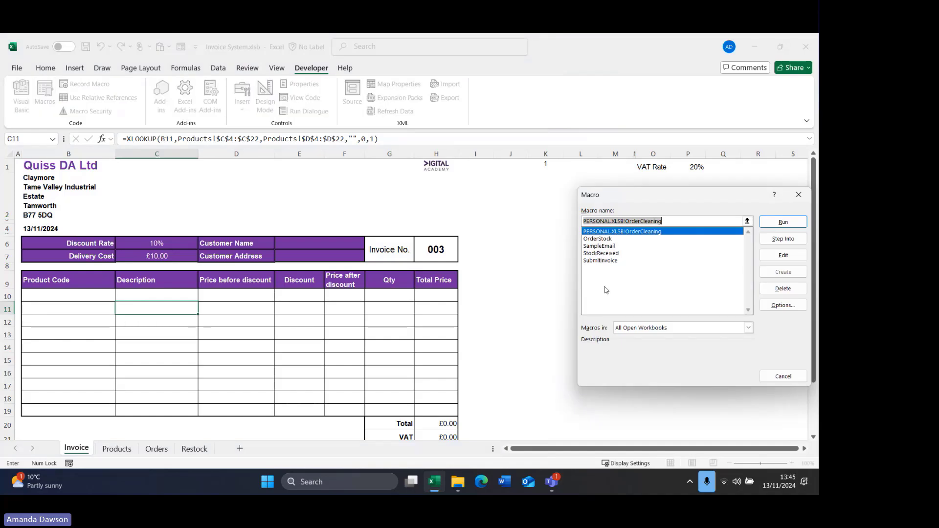
{"action": "left_click", "coordinate": [612, 260]}
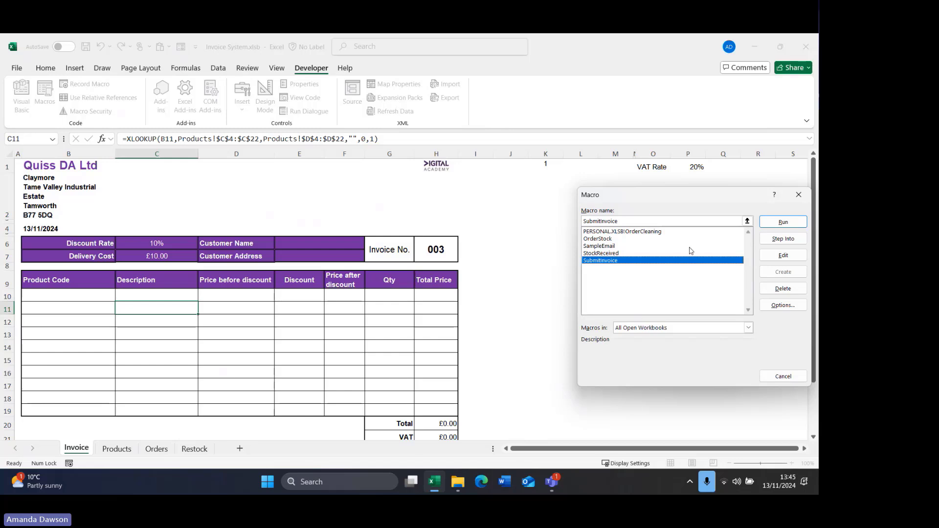
{"action": "left_click", "coordinate": [776, 226]}
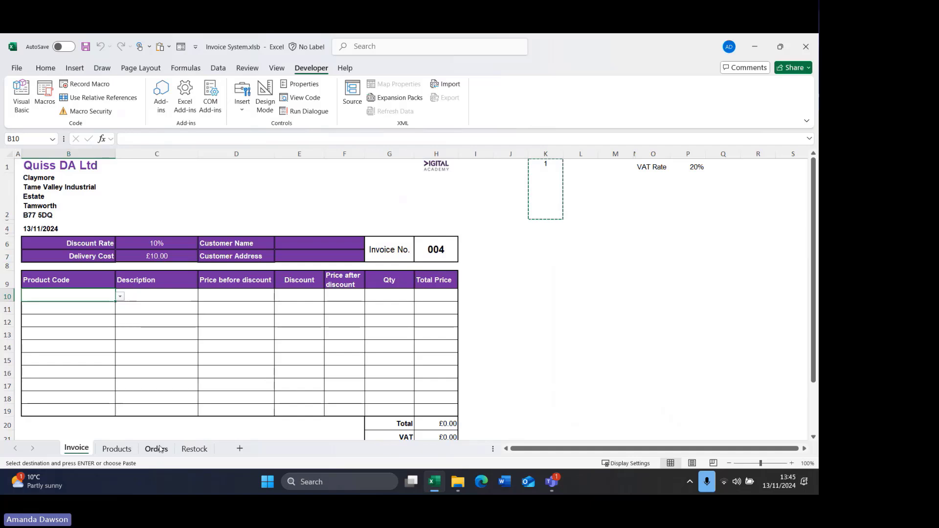
- Check the submitted row on the Orders sheet and return to the Invoice sheet, selecting an empty cell beside the table
{"action": "left_click", "coordinate": [157, 448]}
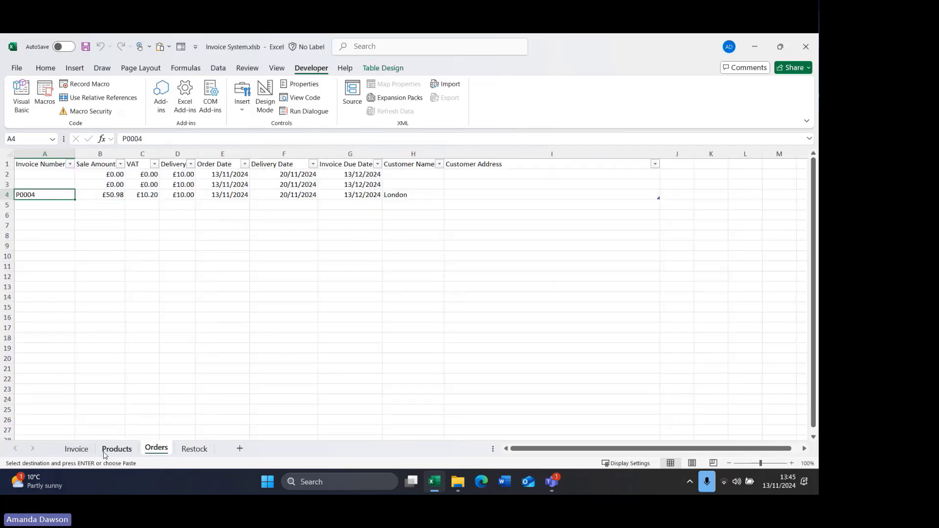
{"action": "left_click", "coordinate": [76, 449]}
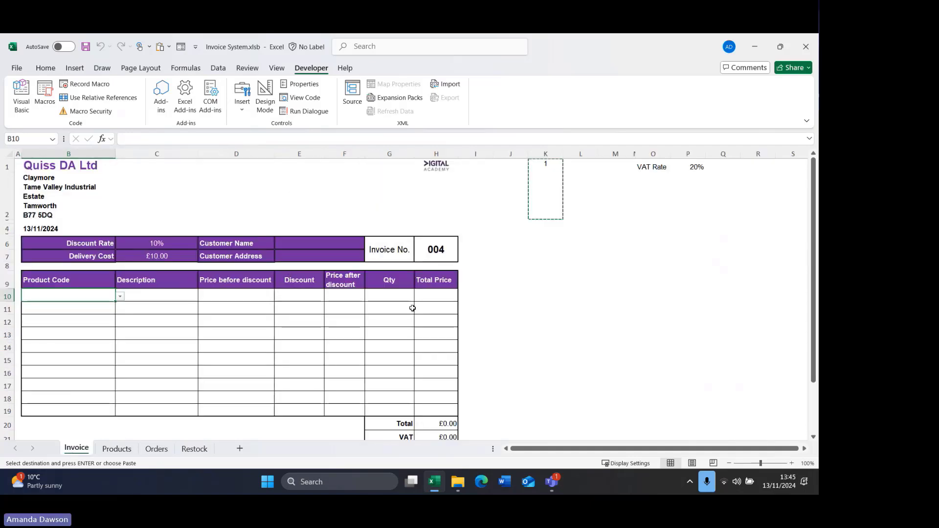
{"action": "left_click", "coordinate": [452, 306]}
{"action": "left_click", "coordinate": [489, 276]}
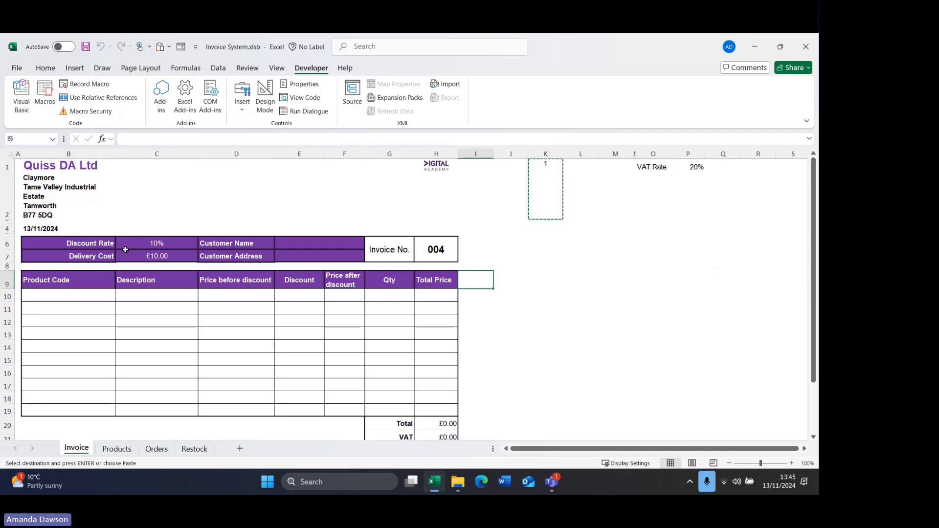
- Check the list of available macros and close it without running any
{"action": "left_click", "coordinate": [45, 88]}
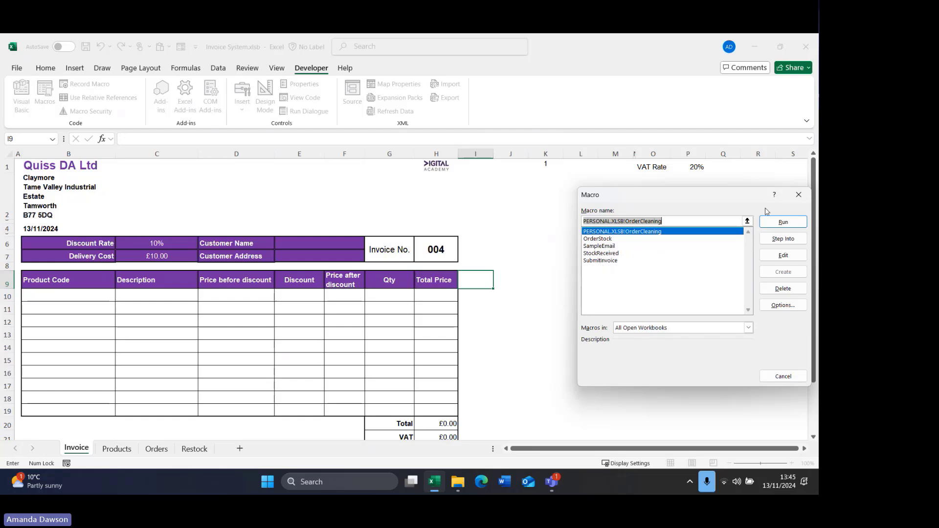
{"action": "left_click", "coordinate": [808, 195]}
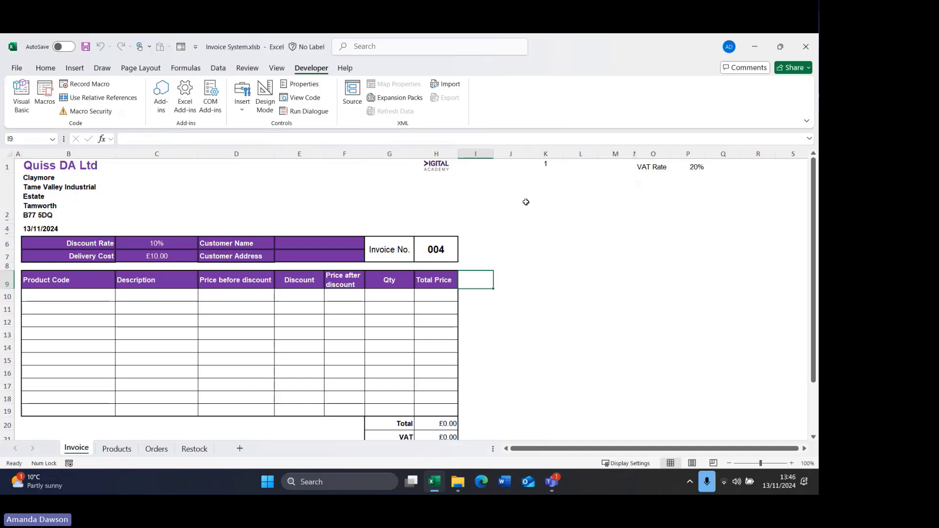
- Draw a rounded rectangle about 4.4 cm wide and 1.7 cm high over cells J1 to L1 of the Invoice sheet
{"action": "left_click", "coordinate": [75, 69]}
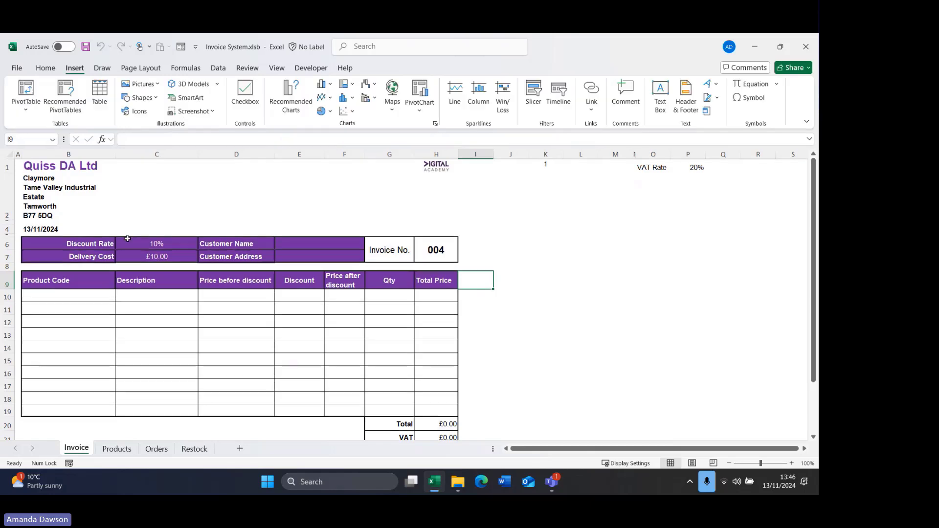
{"action": "left_click", "coordinate": [152, 100]}
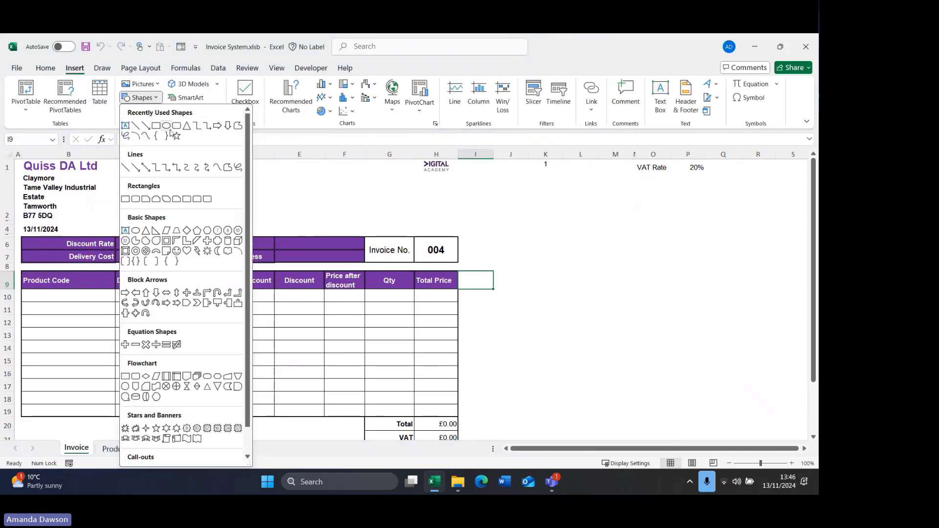
{"action": "left_click", "coordinate": [186, 126]}
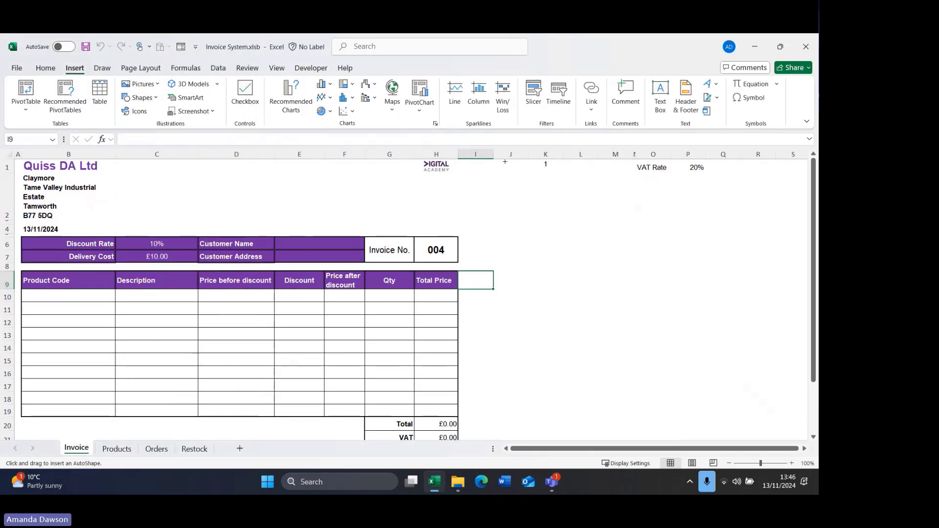
{"action": "mouse_move", "coordinate": [505, 162]}
{"action": "left_mouse_down"}
{"action": "mouse_move", "coordinate": [555, 172]}
{"action": "mouse_move", "coordinate": [595, 196]}
{"action": "left_mouse_up"}
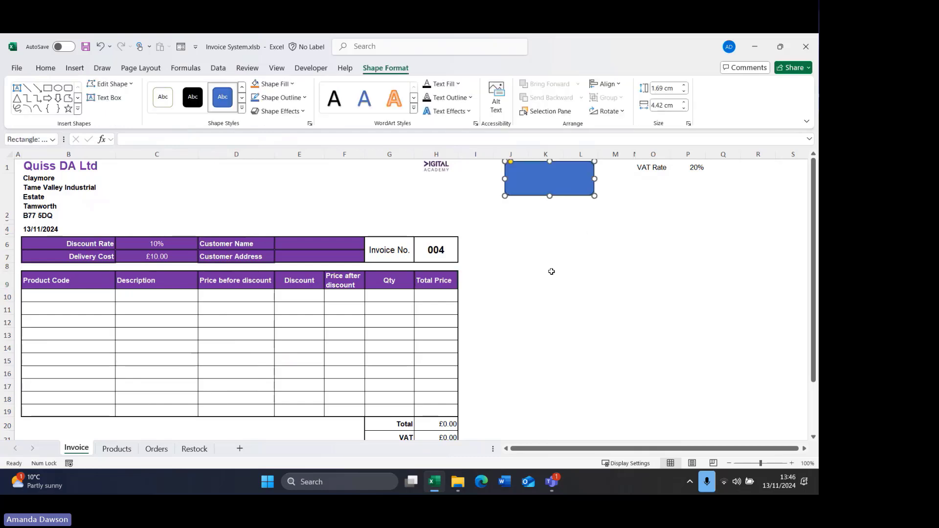
- Fill the rounded rectangle with the standard purple colour
{"action": "left_click", "coordinate": [241, 107]}
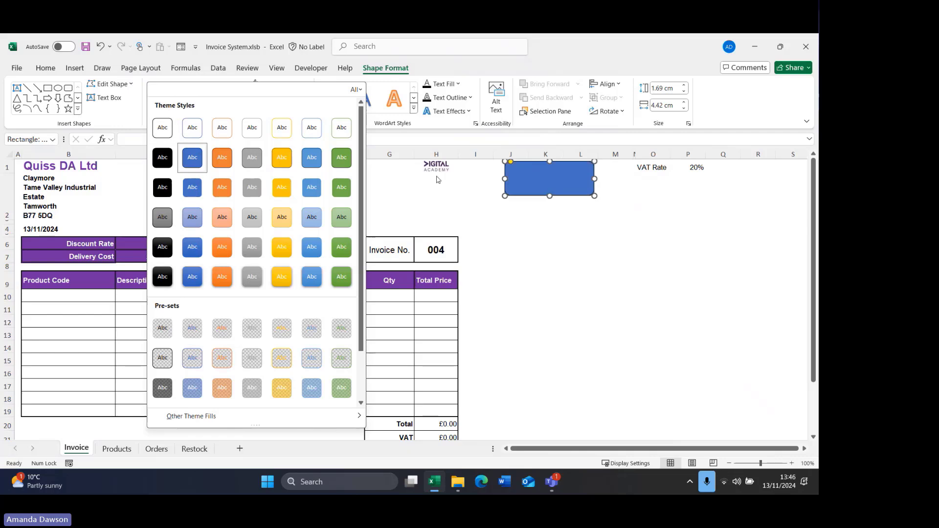
{"action": "left_click", "coordinate": [457, 130]}
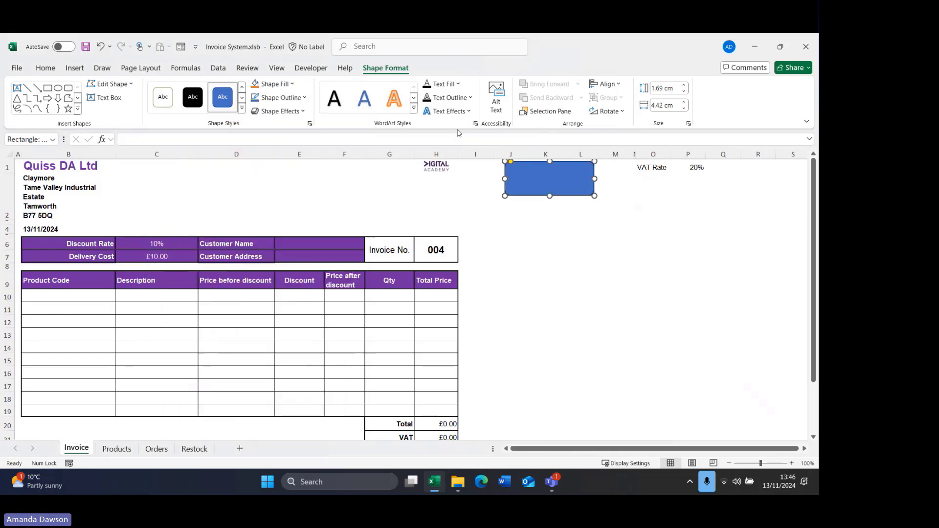
{"action": "left_click", "coordinate": [295, 86]}
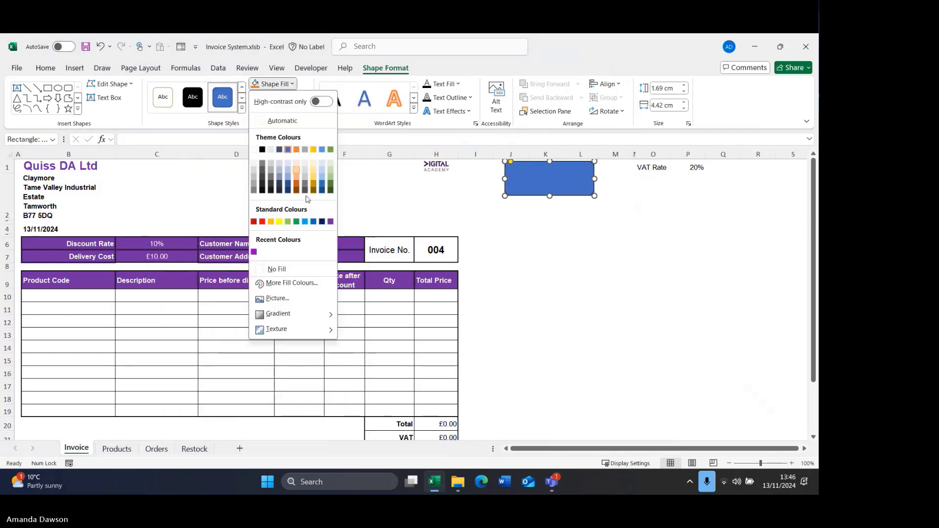
{"action": "left_click", "coordinate": [330, 222]}
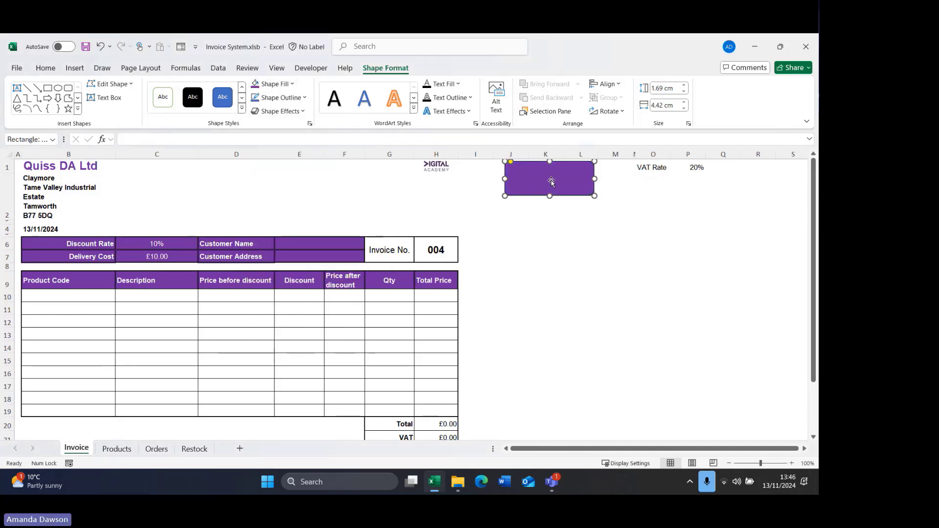
- Label the purple shape "Submit Invoice" and centre the text horizontally and vertically
{"action": "type", "text": "Submit Invoice"}
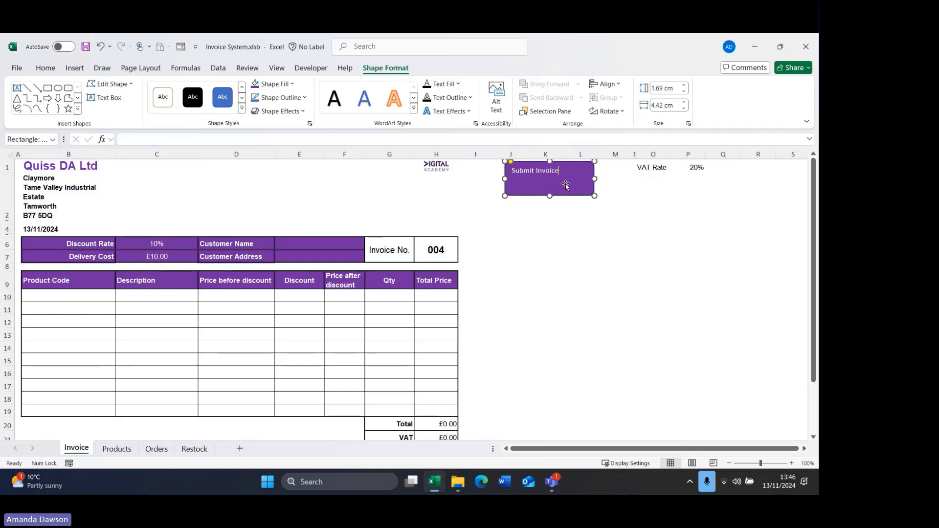
{"action": "left_click", "coordinate": [45, 68]}
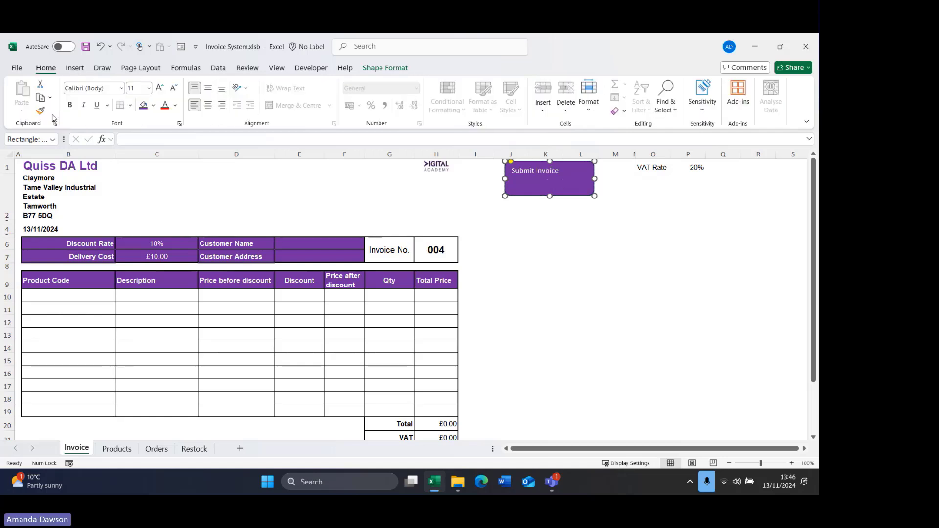
{"action": "left_click", "coordinate": [207, 104]}
{"action": "left_click", "coordinate": [208, 88]}
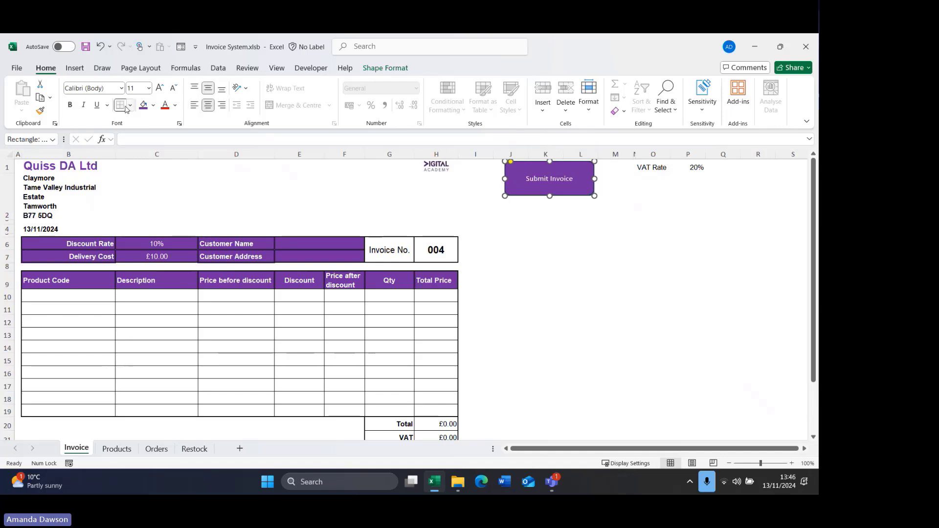
- Make the shape's label bold at font size 16 and deselect the shape
{"action": "left_click", "coordinate": [69, 104]}
{"action": "left_click", "coordinate": [160, 88]}
{"action": "left_click", "coordinate": [159, 88]}
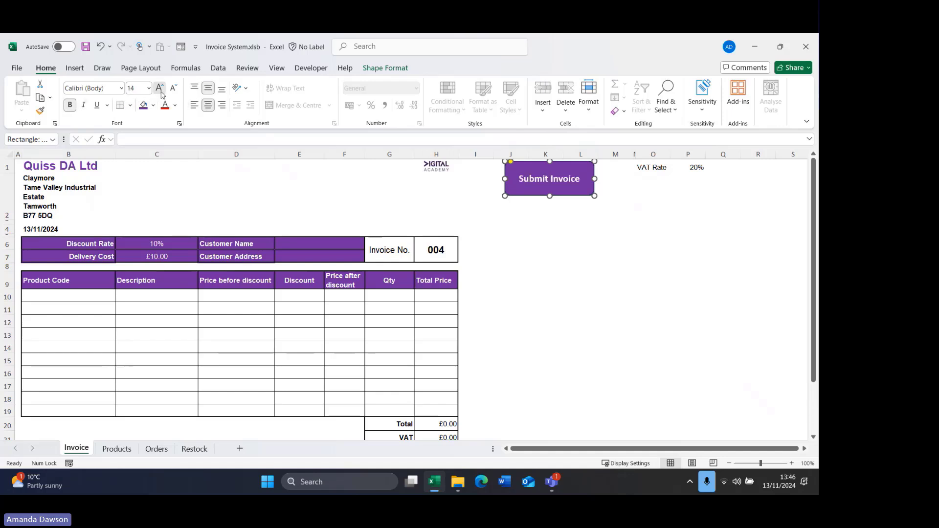
{"action": "left_click", "coordinate": [159, 88]}
{"action": "left_click", "coordinate": [159, 88]}
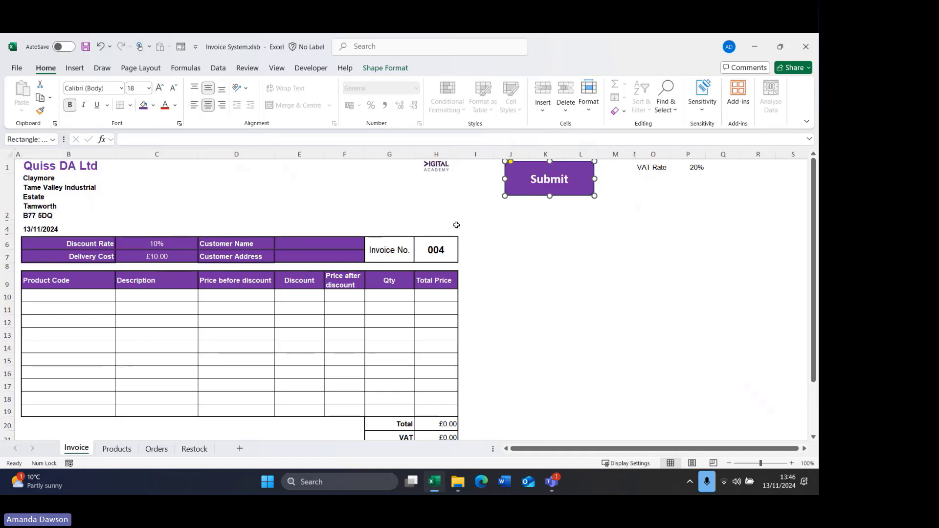
{"action": "left_click", "coordinate": [173, 88]}
{"action": "left_click", "coordinate": [612, 247]}
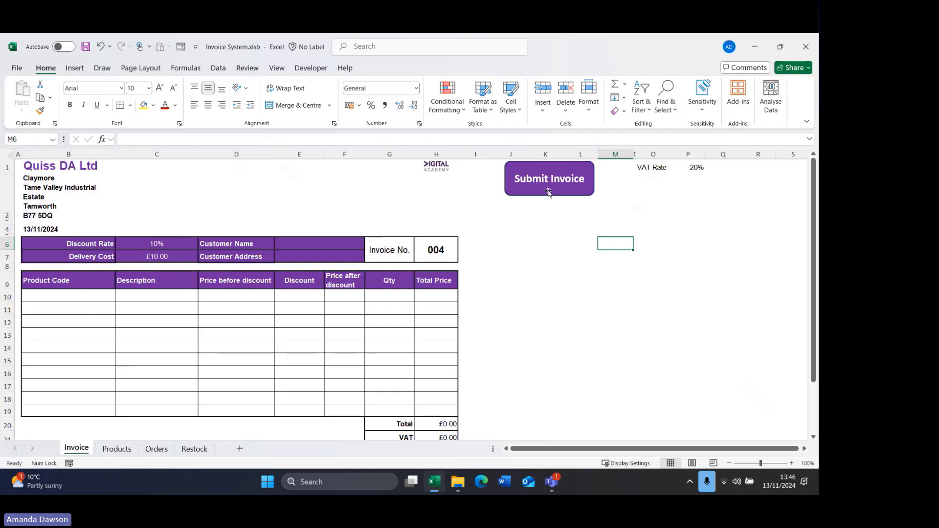
- Assign the SubmitInvoice macro to the Submit Invoice shape and deselect it
{"action": "right_click", "coordinate": [548, 193]}
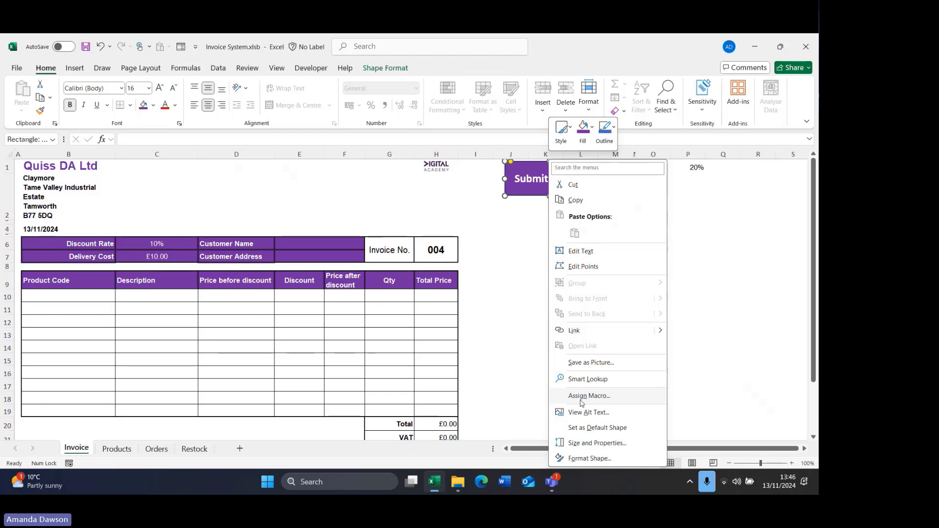
{"action": "left_click", "coordinate": [582, 402]}
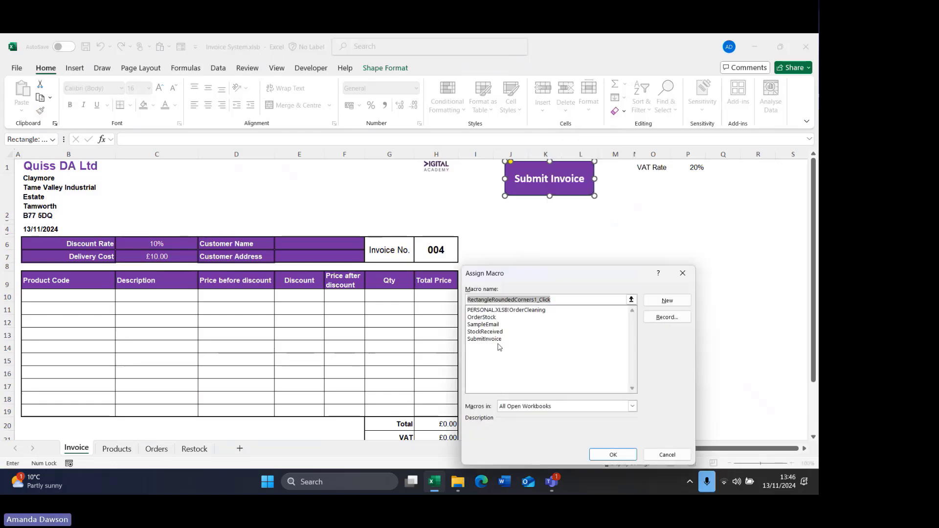
{"action": "left_click", "coordinate": [491, 340]}
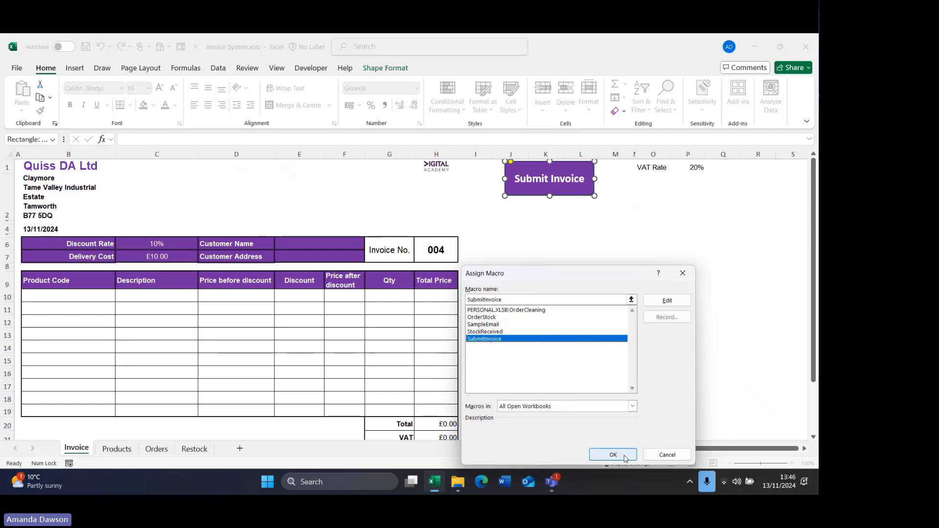
{"action": "left_click", "coordinate": [613, 454]}
{"action": "left_click", "coordinate": [544, 297]}
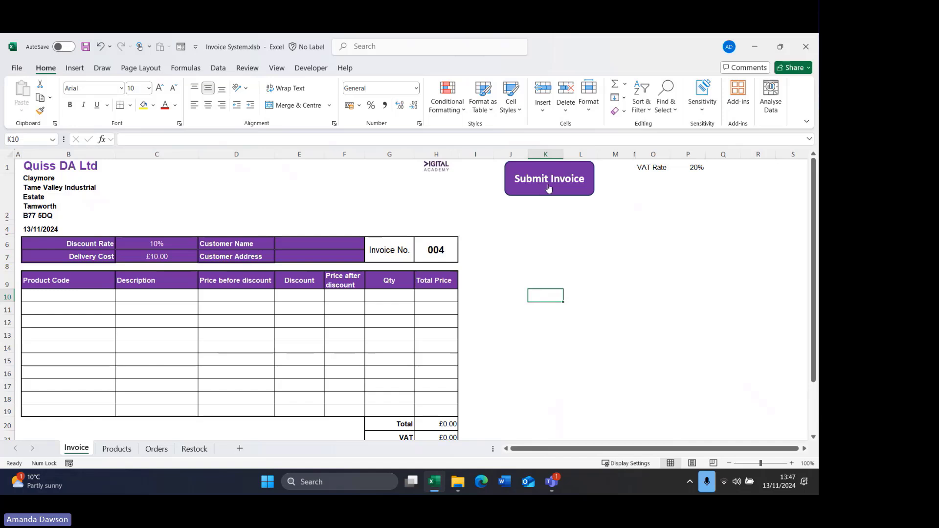
- Run the macro from the Submit Invoice shape, check the Orders sheet, and clear the copy selection on the Invoice sheet
{"action": "left_click", "coordinate": [560, 188]}
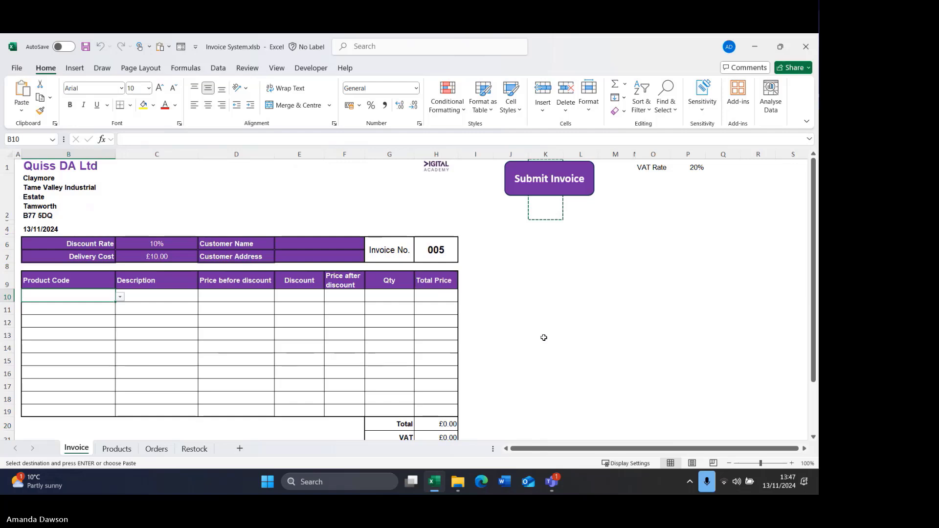
{"action": "left_click", "coordinate": [537, 253]}
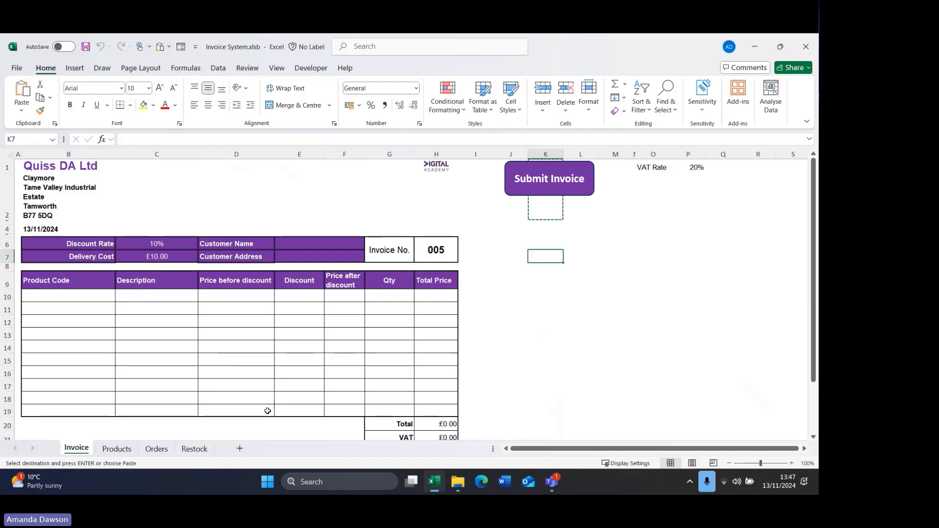
{"action": "left_click", "coordinate": [153, 450]}
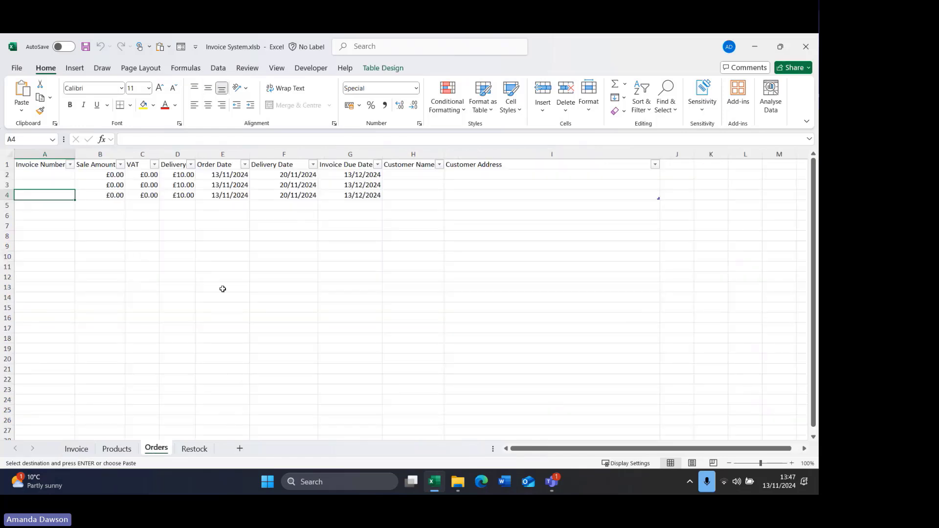
{"action": "left_click", "coordinate": [78, 448]}
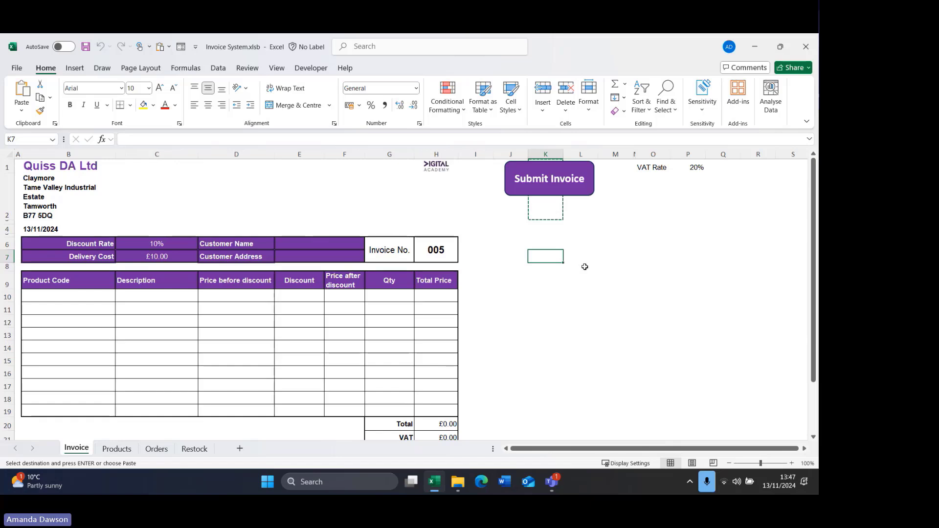
{"action": "key", "text": "Escape"}
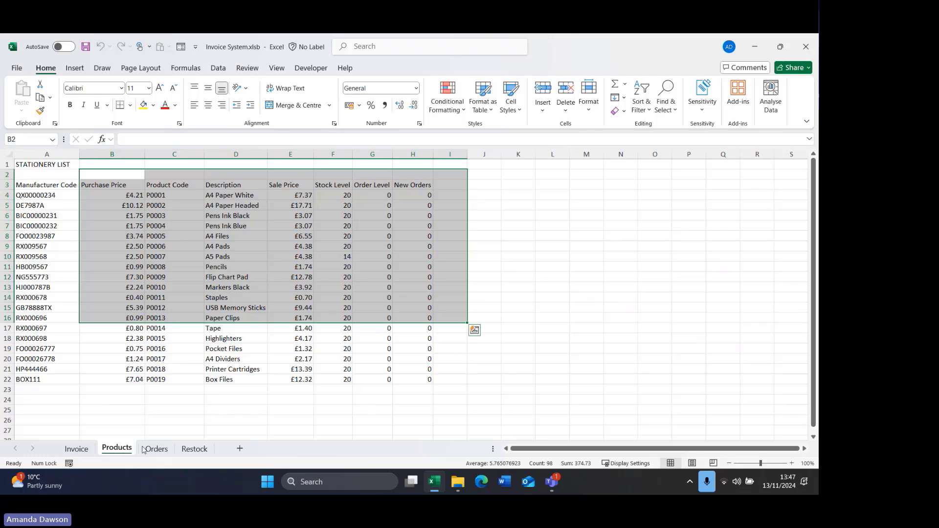
- Look over the stock levels on the Products sheet and the A5 Pads quantity on the Restock sheet
{"action": "left_click", "coordinate": [240, 318]}
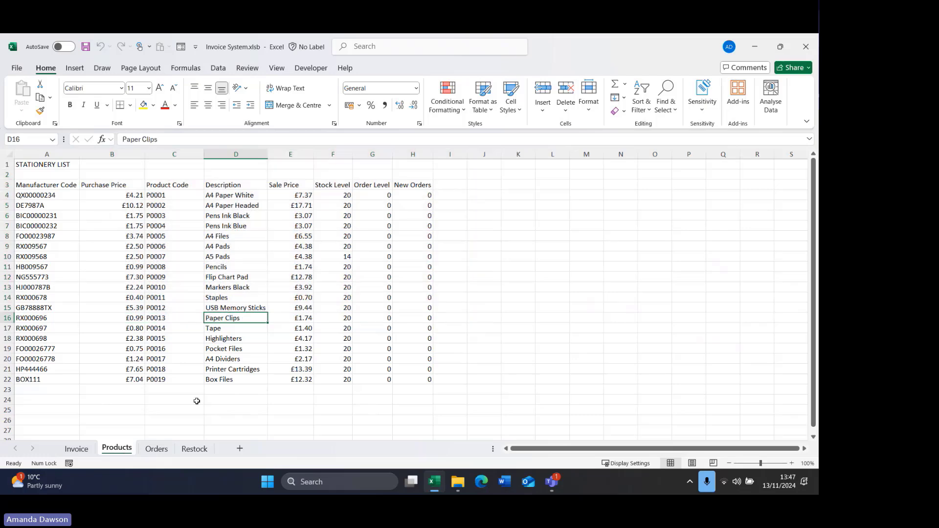
{"action": "left_click", "coordinate": [201, 454]}
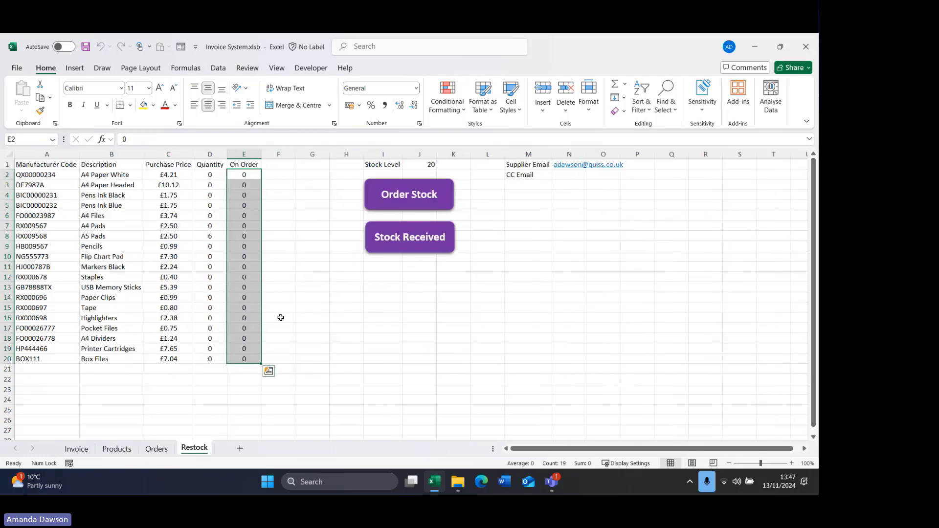
{"action": "left_click", "coordinate": [308, 359]}
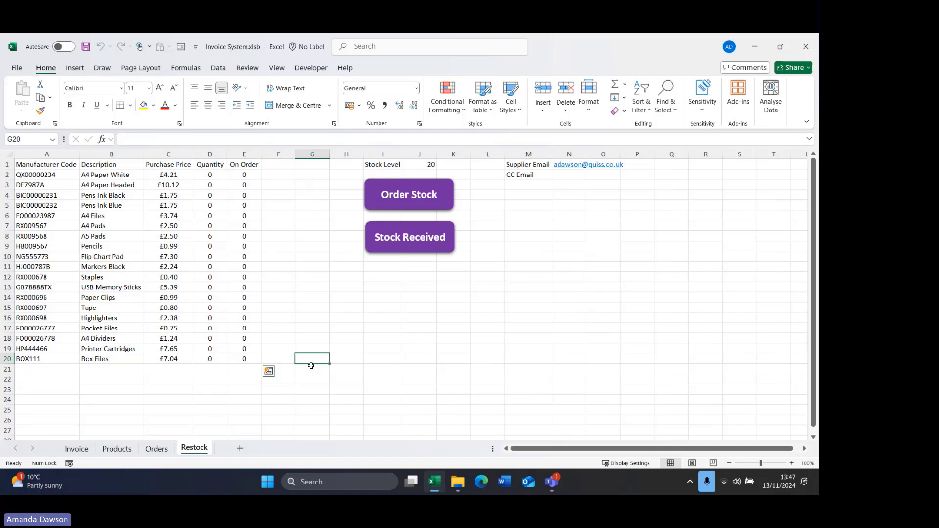
{"action": "left_click", "coordinate": [209, 239]}
- Set the Stock Level in cell J1 of the Restock sheet to 30
{"action": "left_click", "coordinate": [425, 167]}
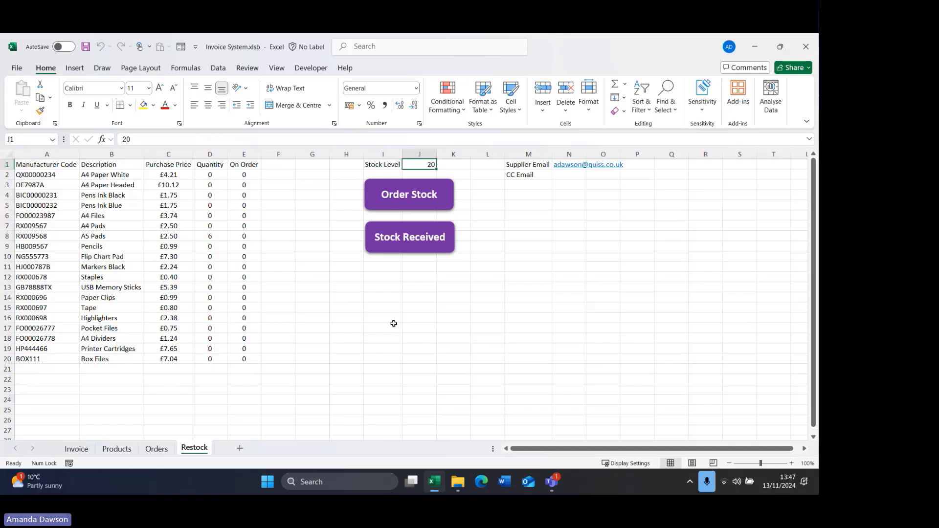
{"action": "type", "text": "30"}
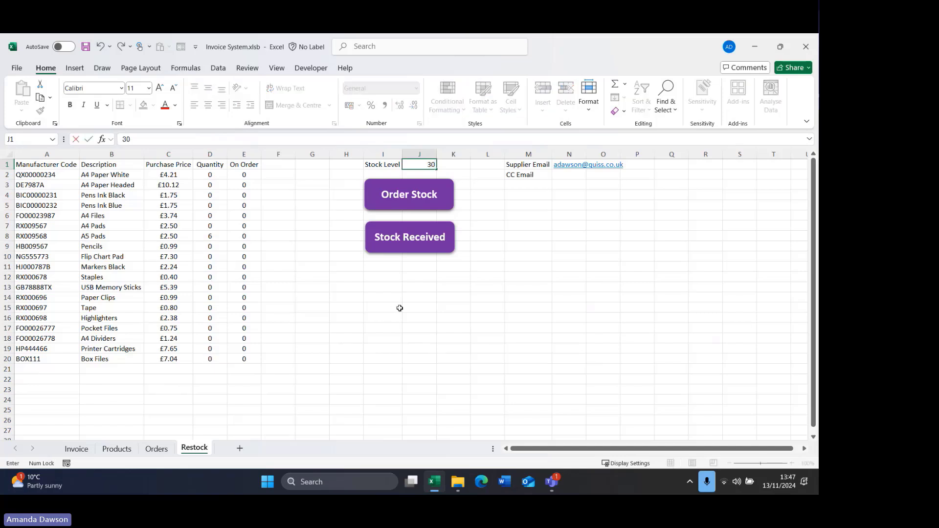
{"action": "key", "text": "Return"}
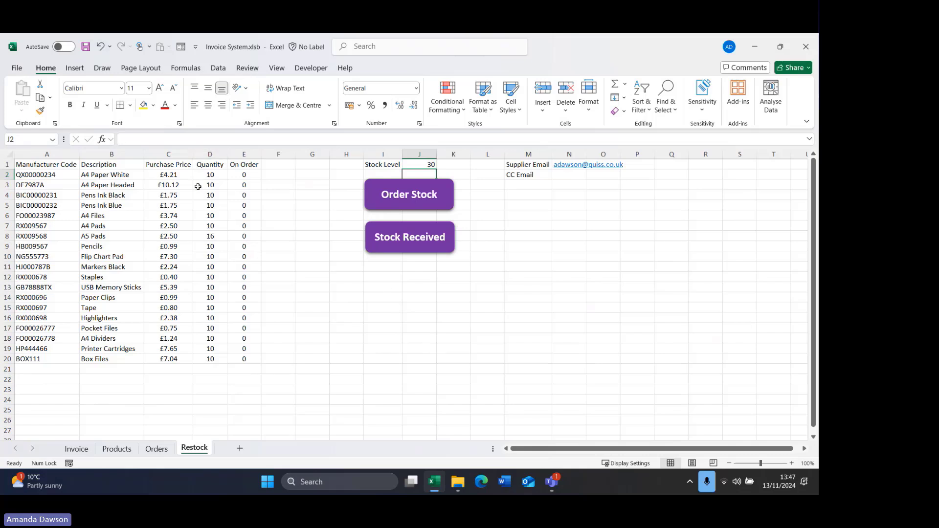
- Examine the reorder quantities in D2:D20 and the formula in D2, and select empty cell G20
{"action": "left_click_drag", "start_coordinate": [209, 176], "coordinate": [209, 359]}
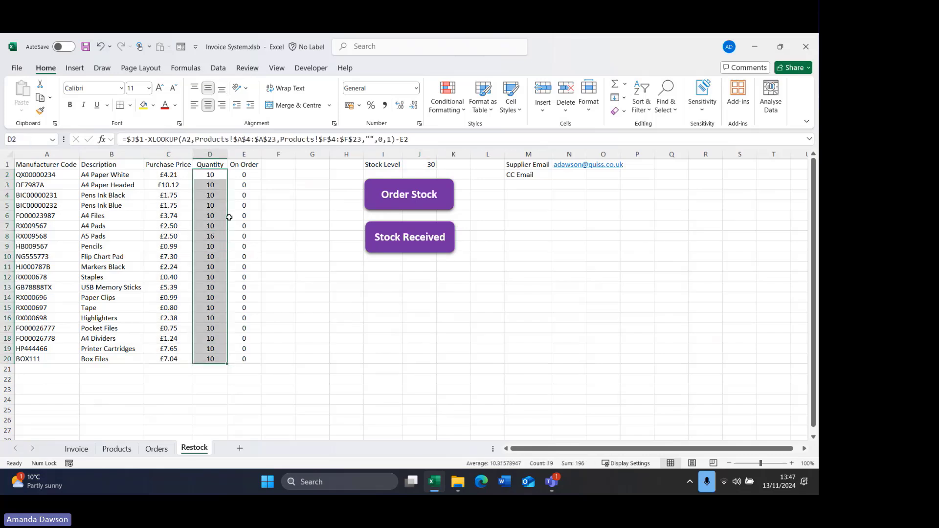
{"action": "left_click", "coordinate": [213, 177]}
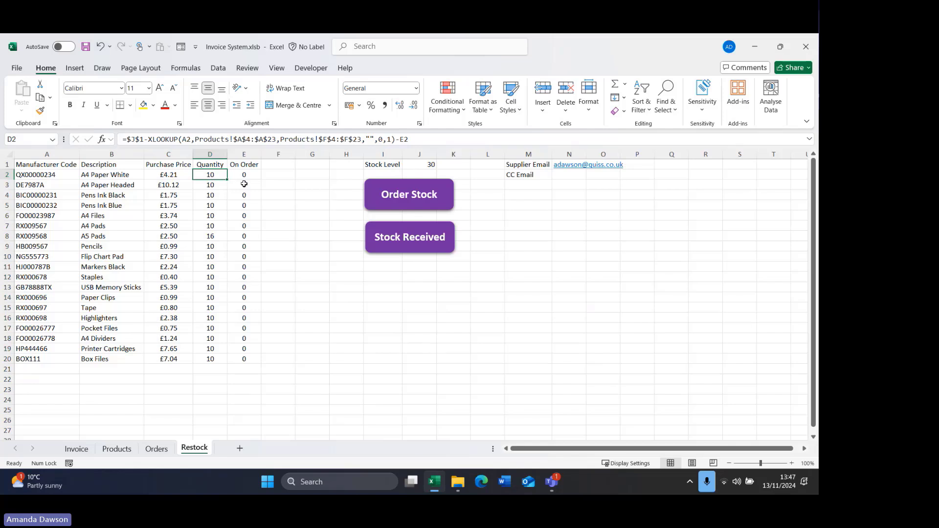
{"action": "left_click", "coordinate": [310, 357]}
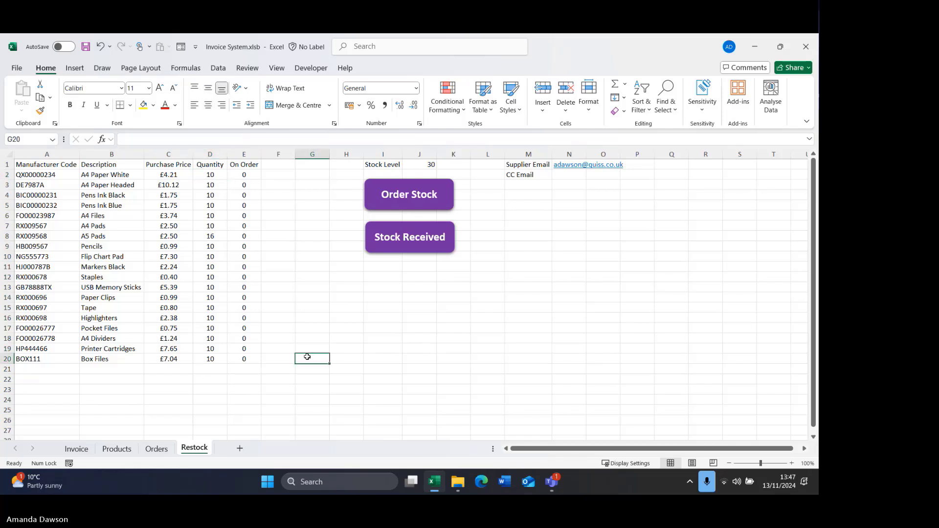
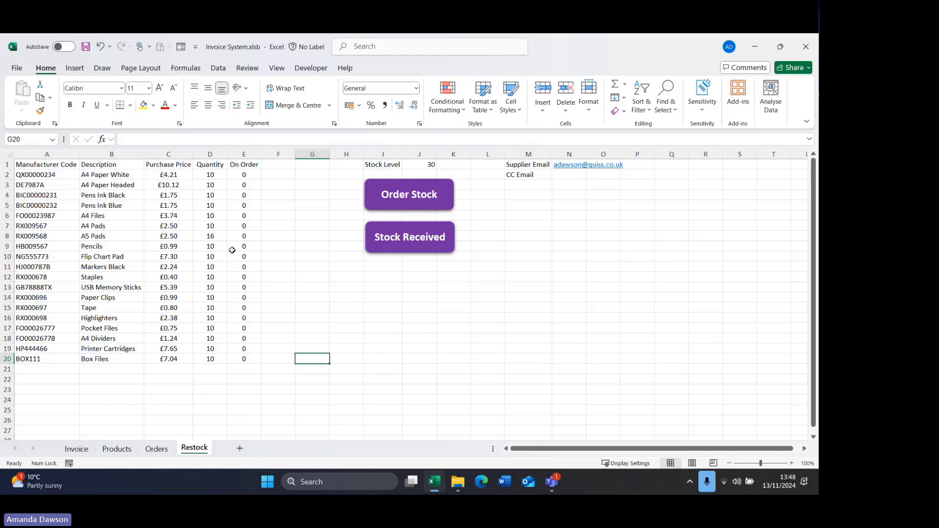
- Look over the Restock sheet's quantities and CC Email cell N2, and run the macro from the Order Stock shape
{"action": "left_click_drag", "start_coordinate": [210, 176], "coordinate": [210, 359]}
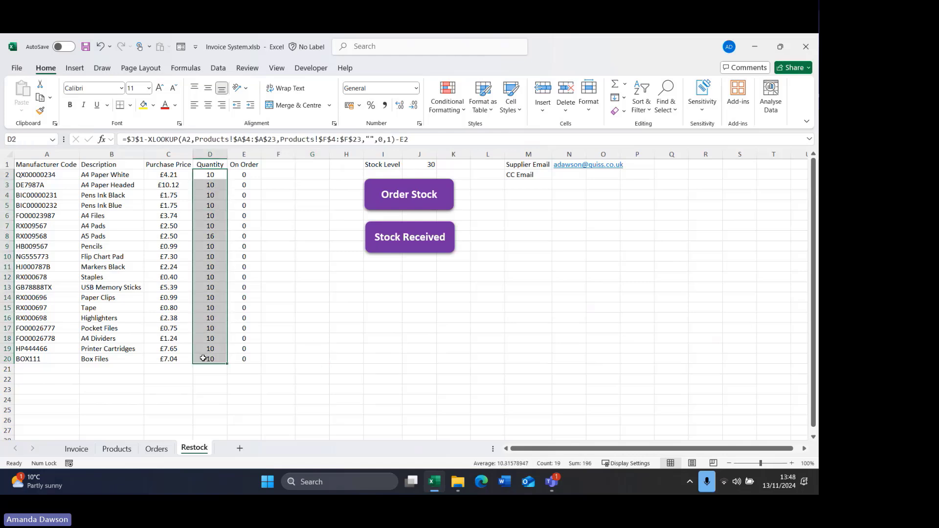
{"action": "left_click", "coordinate": [63, 179]}
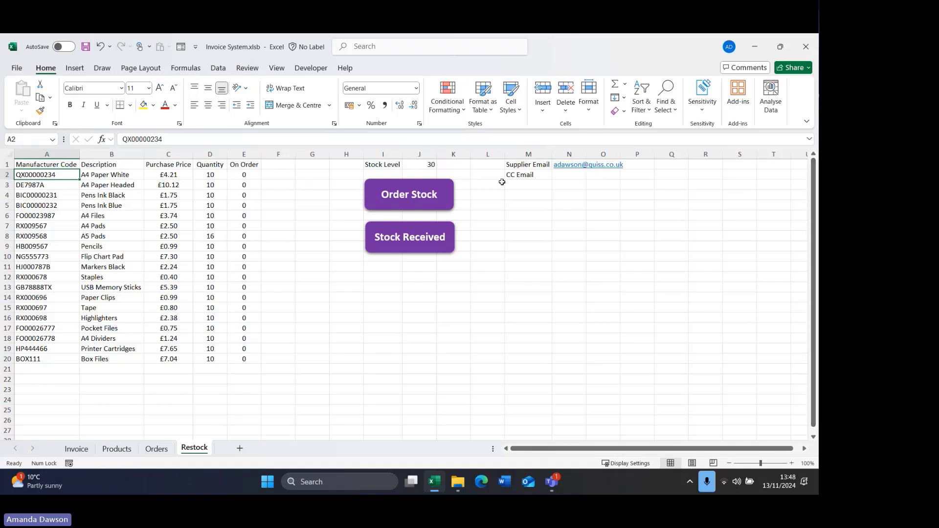
{"action": "left_click", "coordinate": [576, 176]}
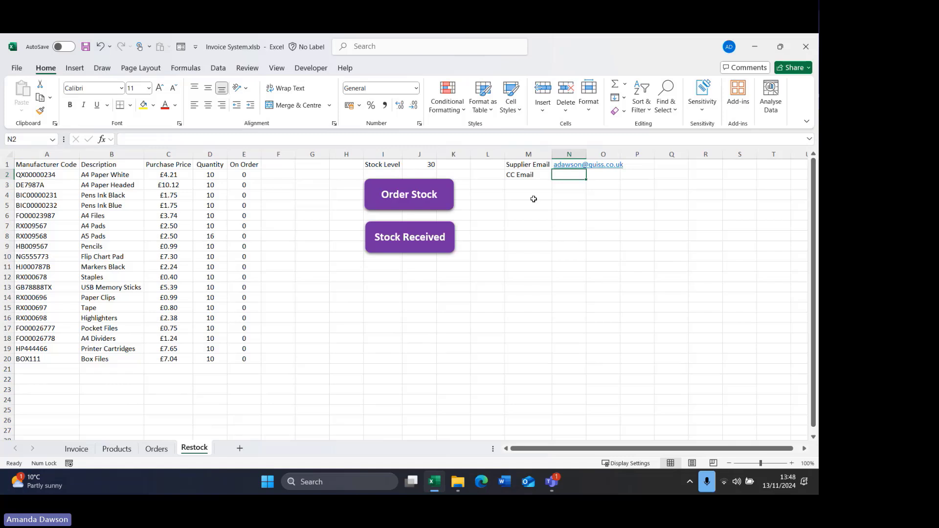
{"action": "left_click", "coordinate": [422, 205]}
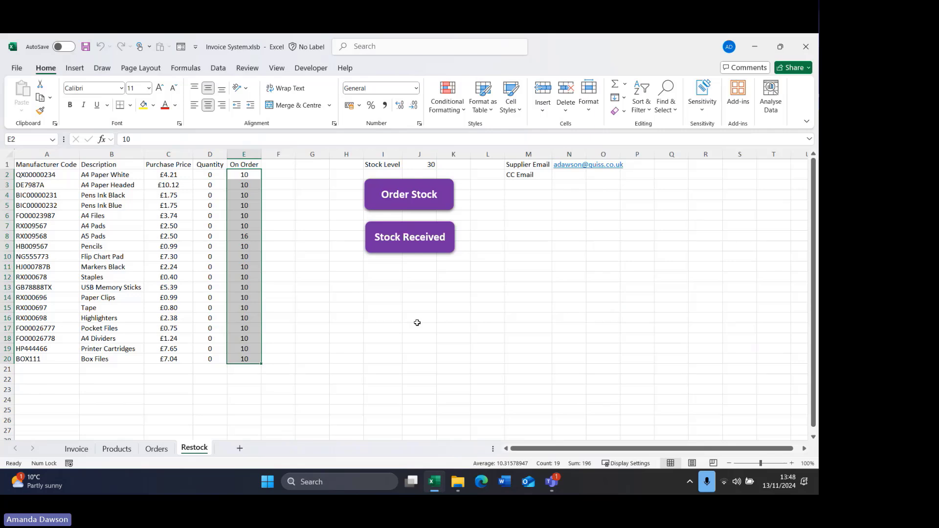
- Switch to Outlook to check the mailbox, return to the workbook, and select On Order cell E3 on the Restock sheet
{"action": "left_click", "coordinate": [529, 481]}
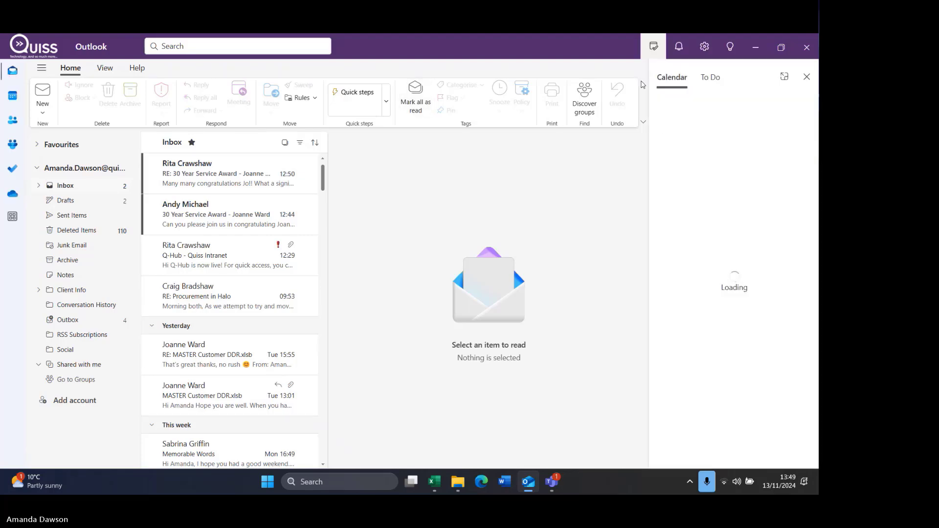
{"action": "left_click", "coordinate": [756, 57]}
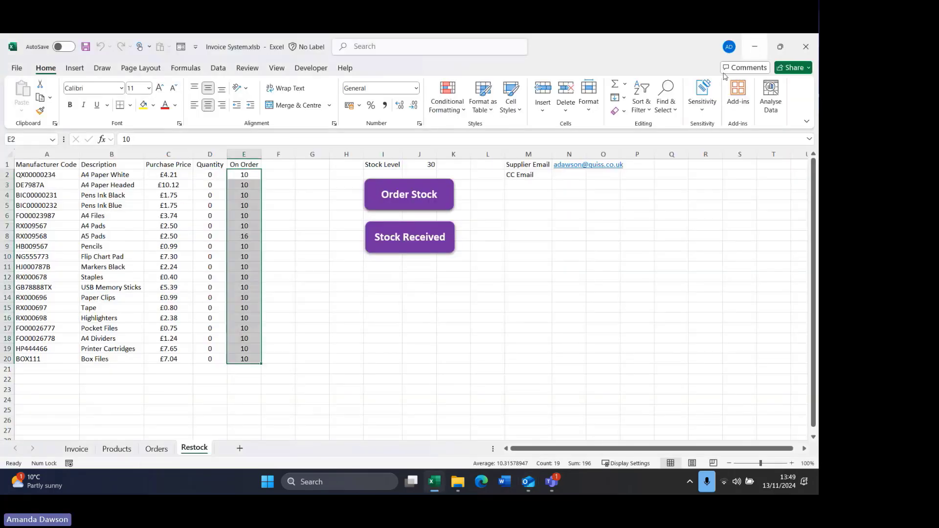
{"action": "left_click", "coordinate": [250, 185]}
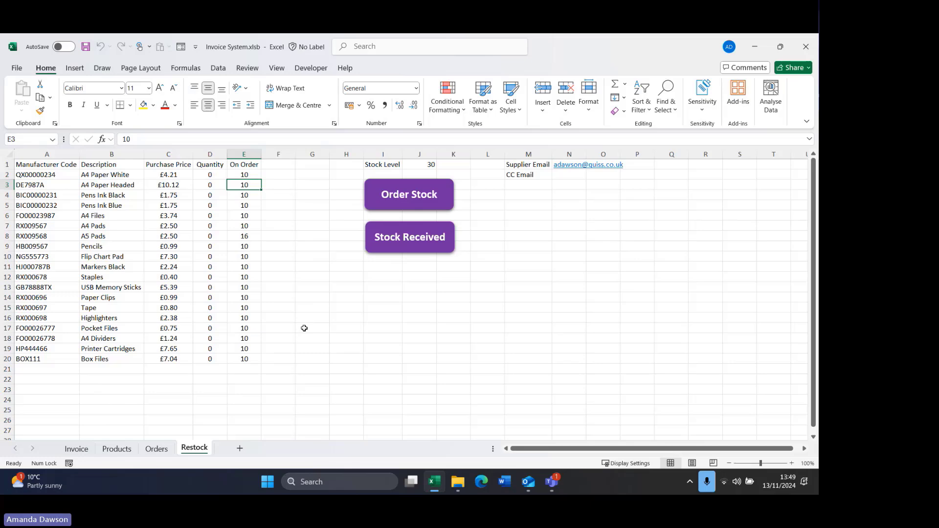
- Examine the OrderStock macro and its Outlook email code in Module2 of the VBA editor, and return to the workbook
{"action": "key", "text": "alt+F11"}
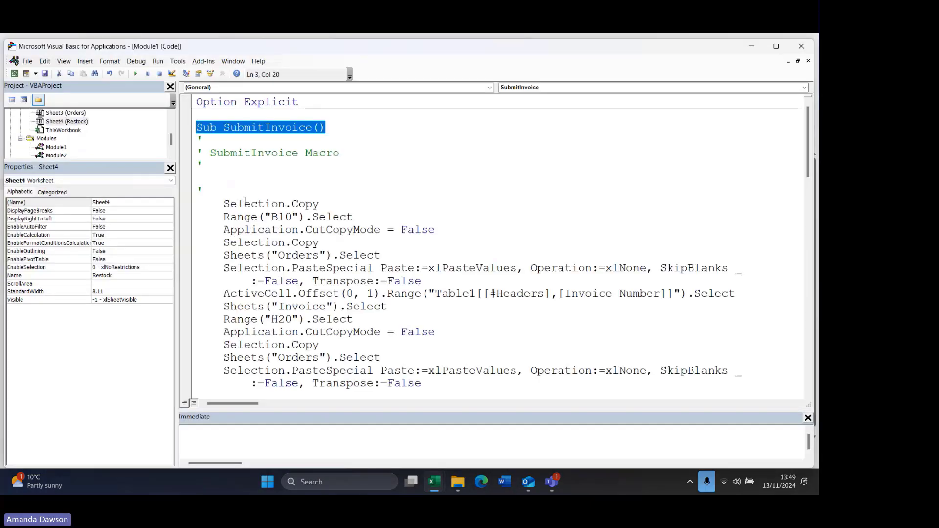
{"action": "double_click", "coordinate": [54, 155]}
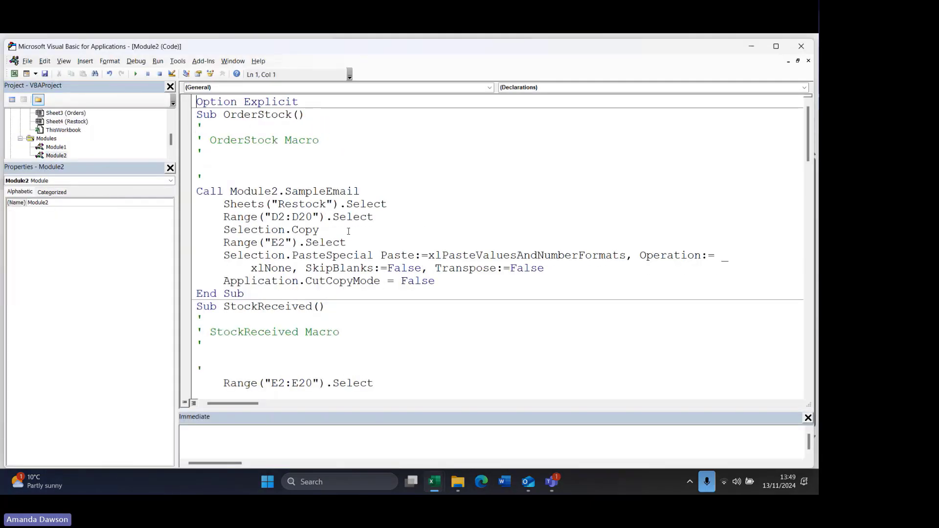
{"action": "scroll", "coordinate": [351, 250], "scroll_direction": "down", "scroll_amount": 12}
{"action": "scroll", "coordinate": [351, 250], "scroll_direction": "down", "scroll_amount": 1}
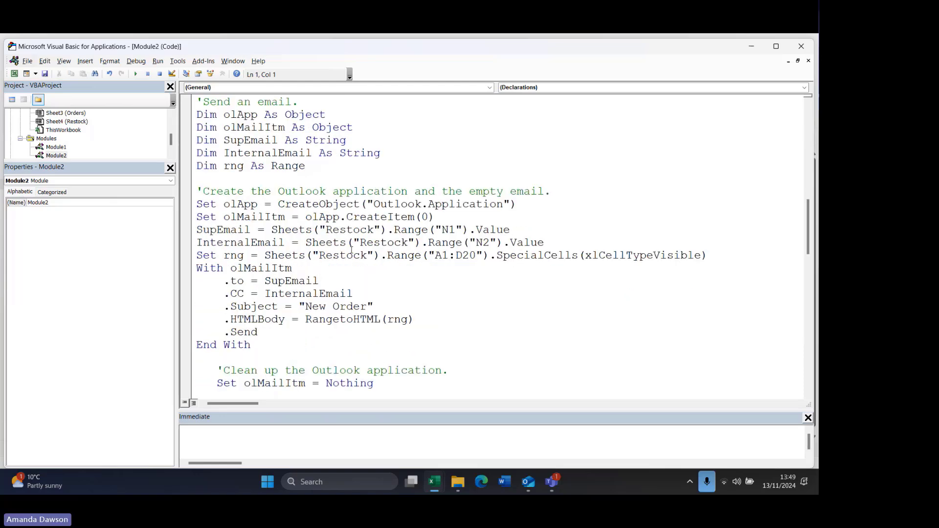
{"action": "scroll", "coordinate": [351, 250], "scroll_direction": "down", "scroll_amount": 2}
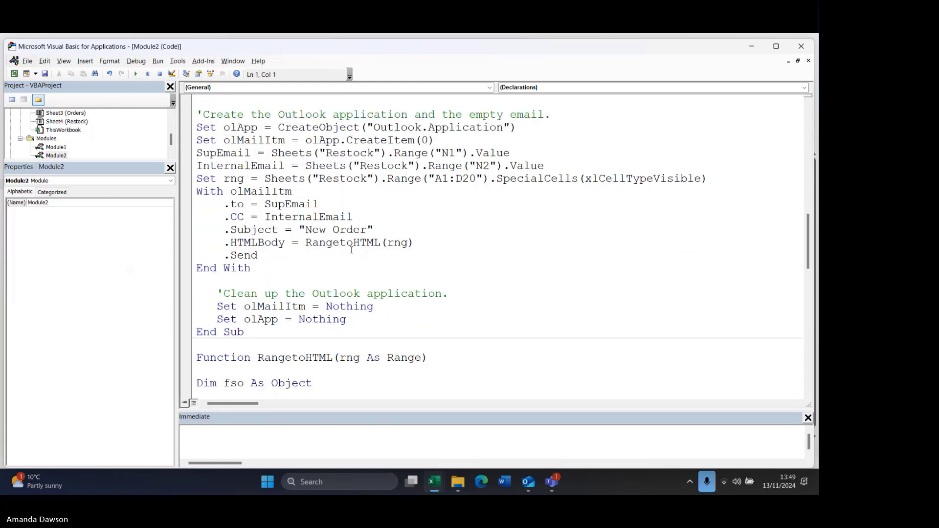
{"action": "scroll", "coordinate": [350, 309], "scroll_direction": "up", "scroll_amount": 4}
{"action": "left_click", "coordinate": [349, 307]}
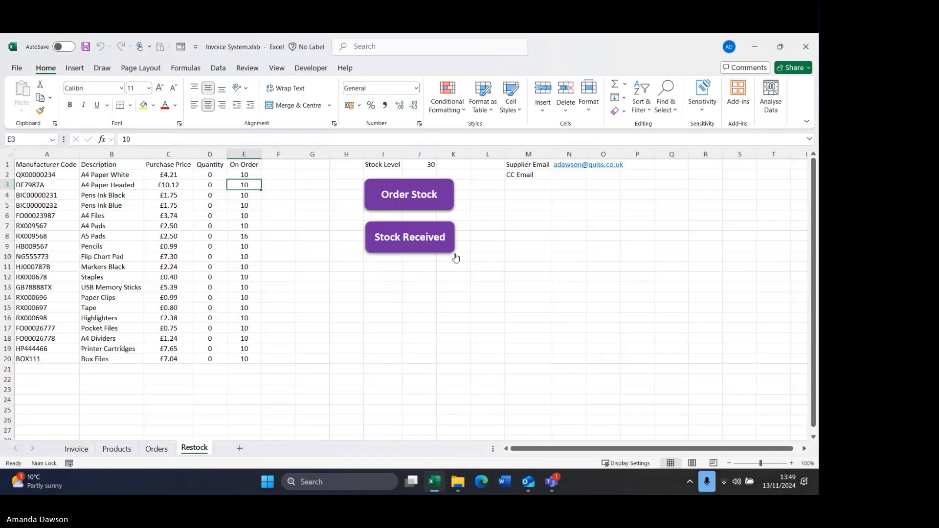
{"action": "left_click", "coordinate": [801, 46]}
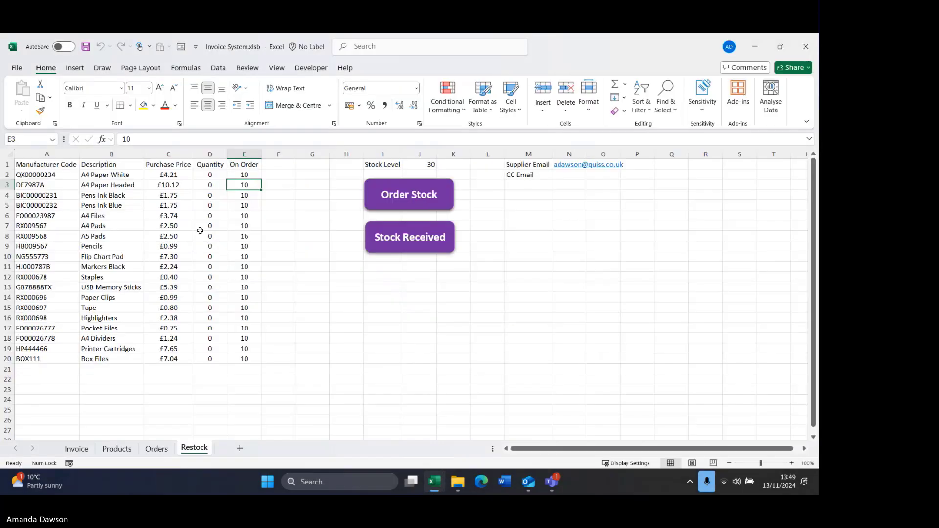
- Compare the Quantity and On Order columns on the Restock sheet, and glance at the Invoice sheet
{"action": "left_click", "coordinate": [246, 328]}
{"action": "left_click_drag", "start_coordinate": [185, 175], "coordinate": [209, 176]}
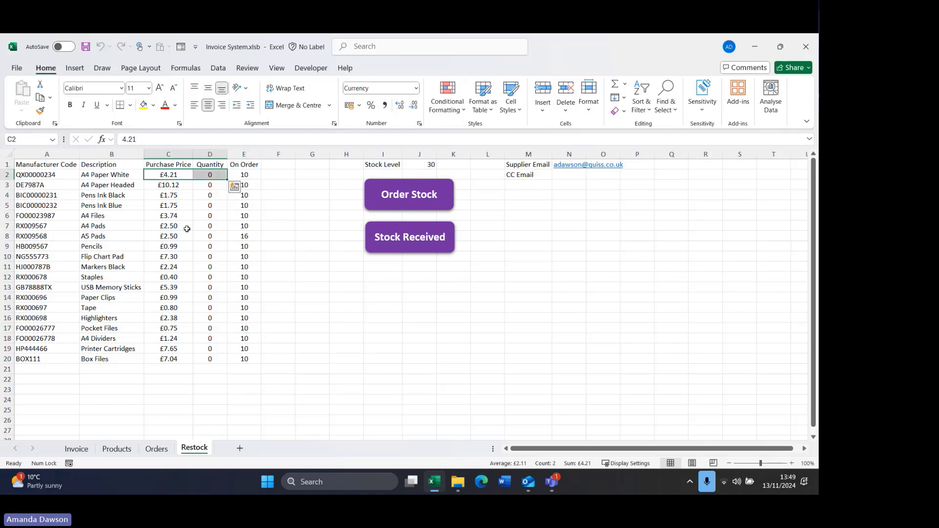
{"action": "left_click_drag", "start_coordinate": [210, 173], "coordinate": [218, 350]}
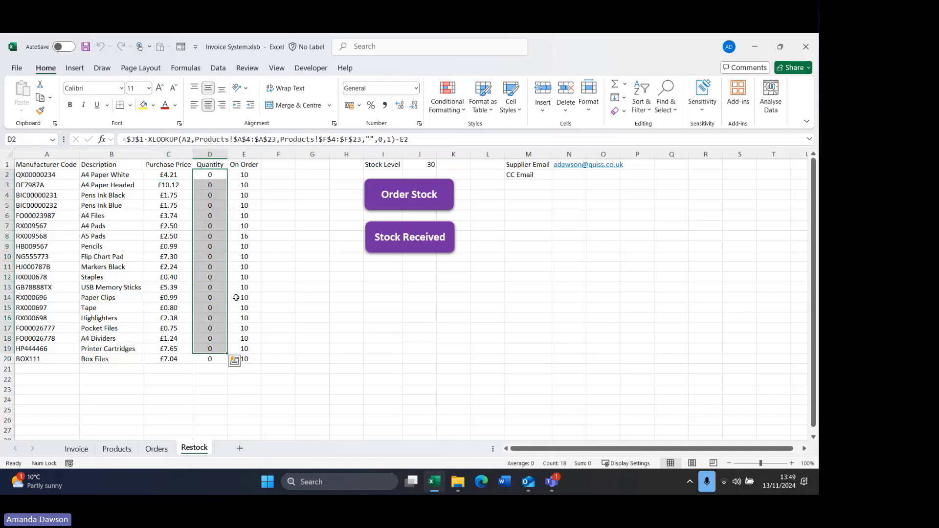
{"action": "left_click_drag", "start_coordinate": [247, 174], "coordinate": [266, 368]}
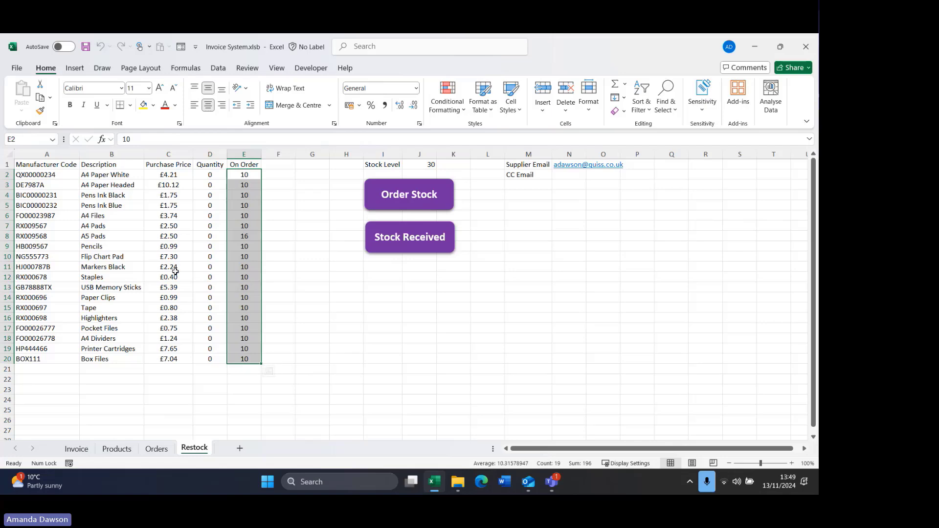
{"action": "left_click", "coordinate": [87, 450]}
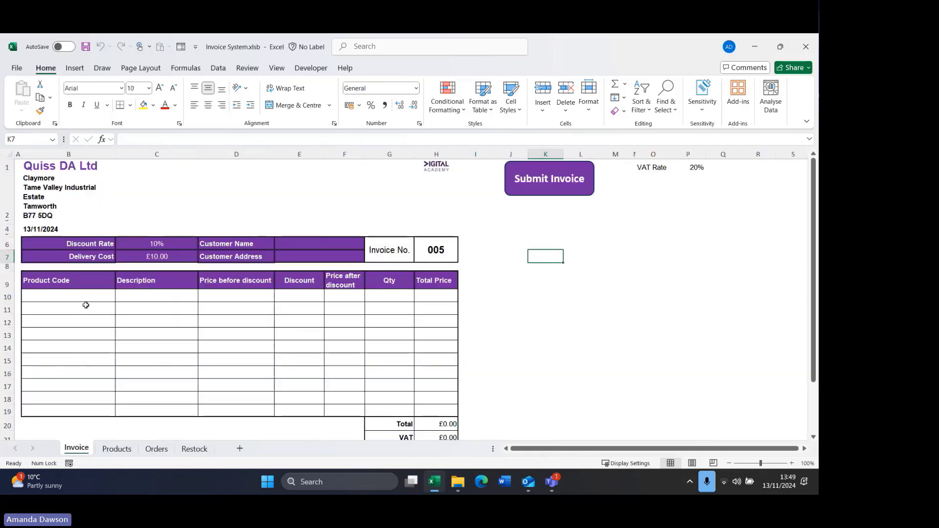
{"action": "left_click", "coordinate": [194, 448]}
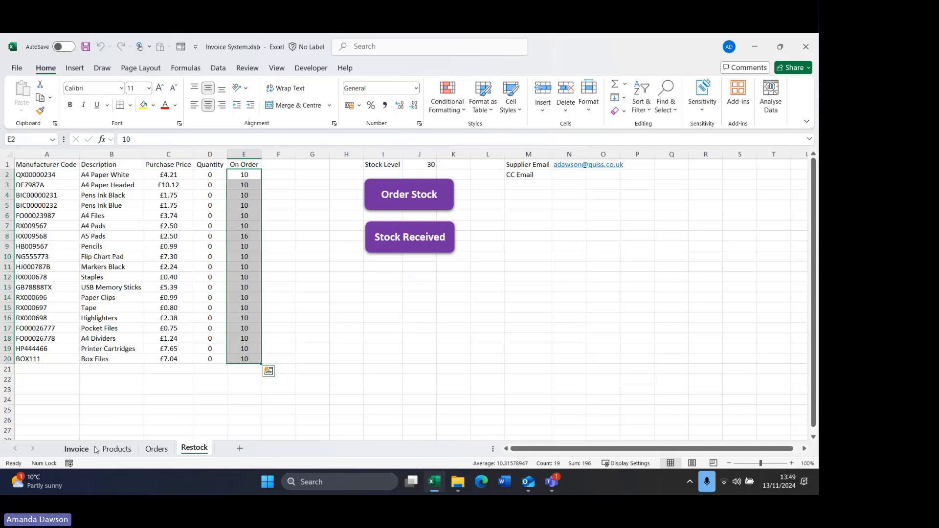
- Inspect the Stock Level and Order Level cells for A5 Pads, F10 and G10, on the Products sheet
{"action": "left_click", "coordinate": [117, 448]}
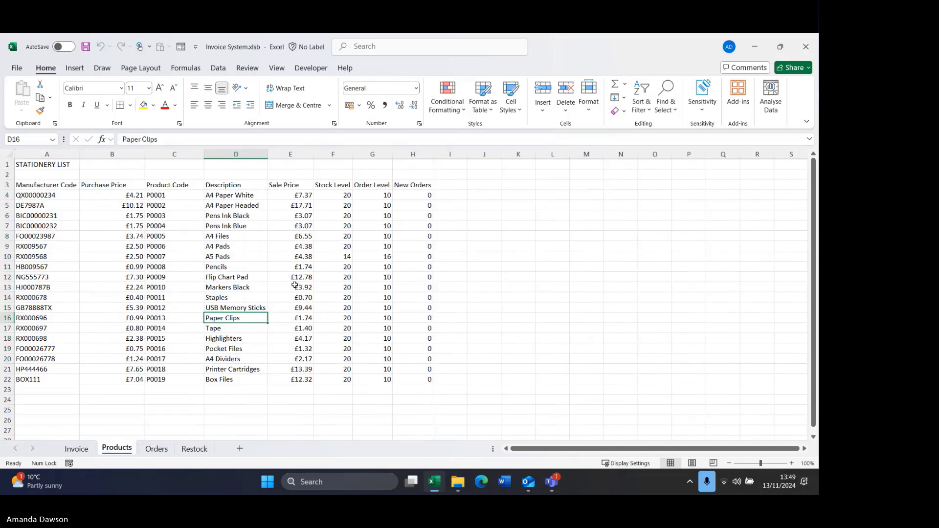
{"action": "left_click", "coordinate": [348, 257]}
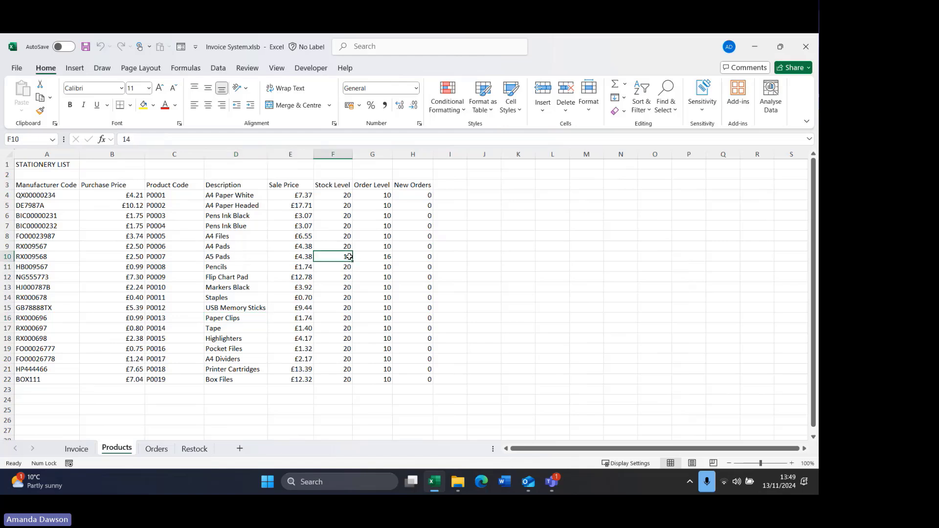
{"action": "left_click", "coordinate": [383, 257]}
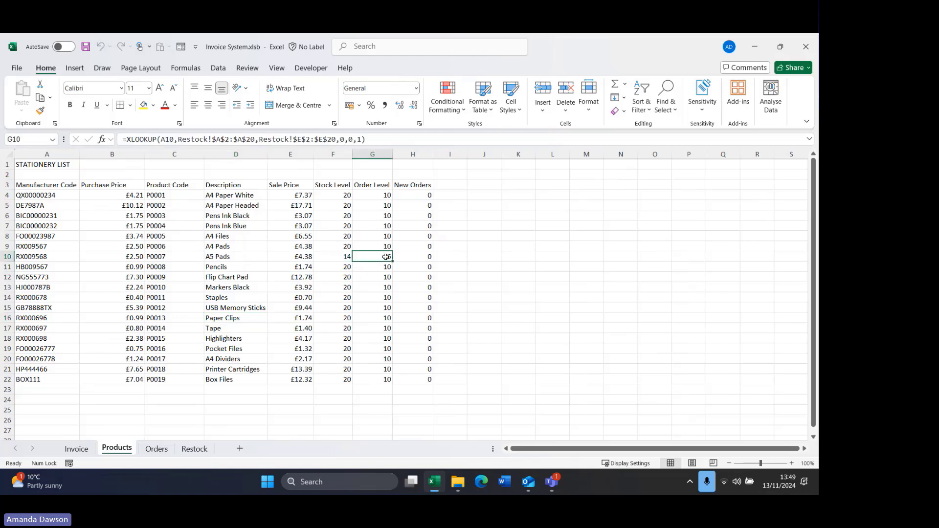
- Choose product code P0007 in cell B10, the first line of the Invoice sheet
{"action": "left_click", "coordinate": [76, 448]}
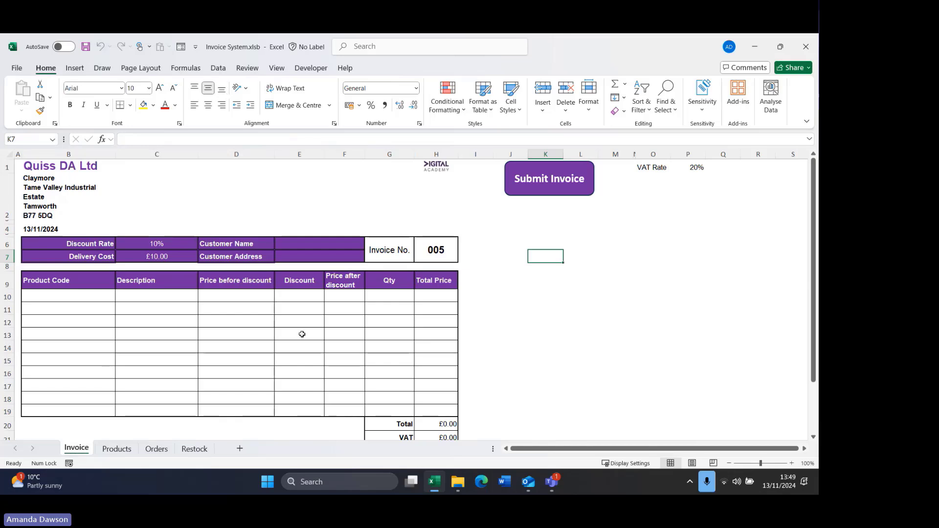
{"action": "left_click", "coordinate": [92, 296]}
{"action": "left_click", "coordinate": [120, 296]}
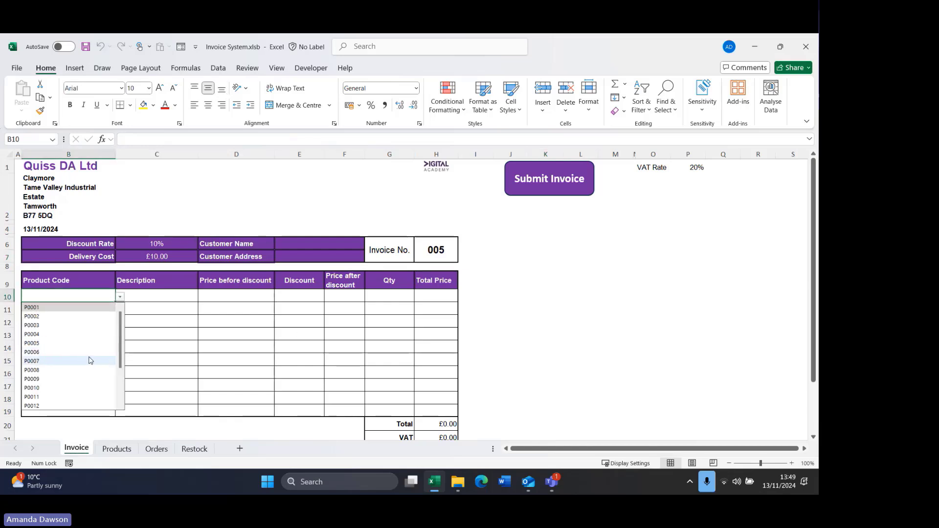
{"action": "left_click", "coordinate": [84, 342]}
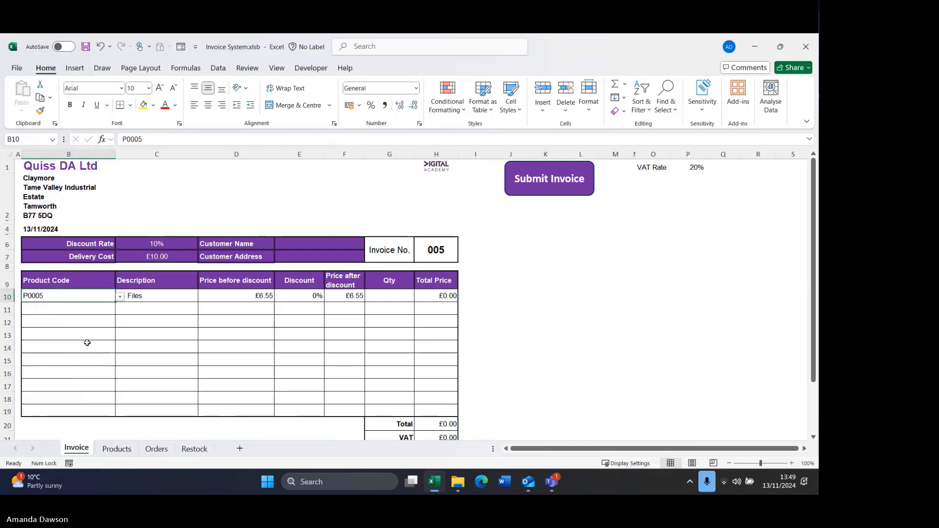
{"action": "left_click", "coordinate": [121, 296]}
{"action": "left_click", "coordinate": [86, 350]}
{"action": "left_click", "coordinate": [177, 299]}
{"action": "left_click", "coordinate": [105, 295]}
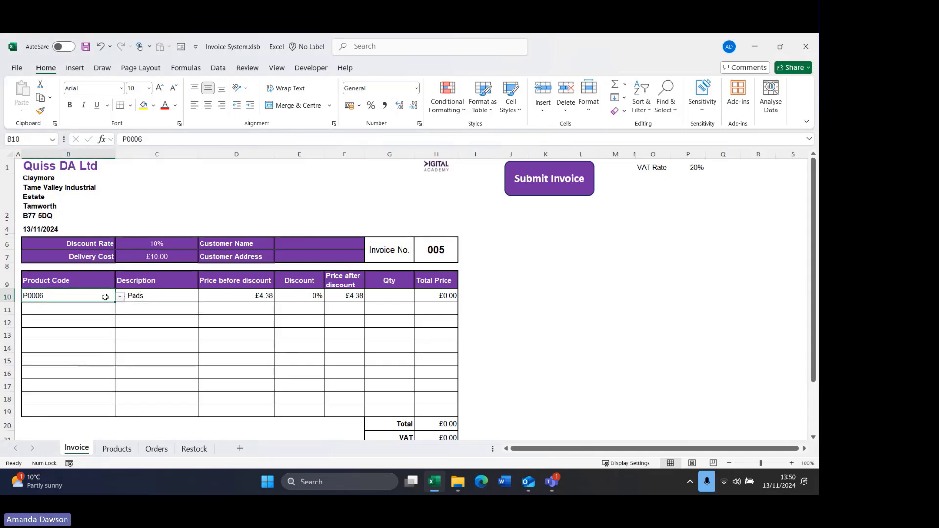
{"action": "left_click", "coordinate": [121, 297]}
{"action": "left_click", "coordinate": [77, 358]}
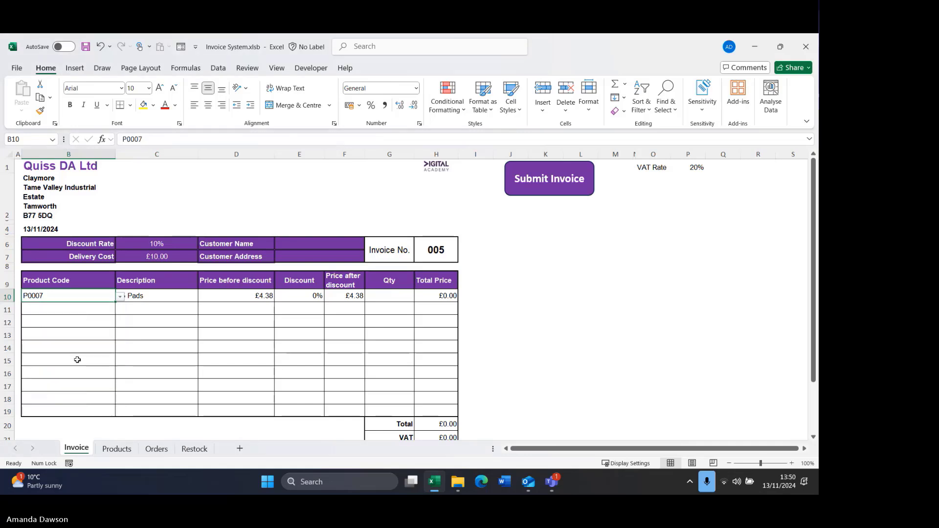
- Set the quantity of A5 Pads in cell G10 of the invoice to 19
{"action": "left_click", "coordinate": [388, 297]}
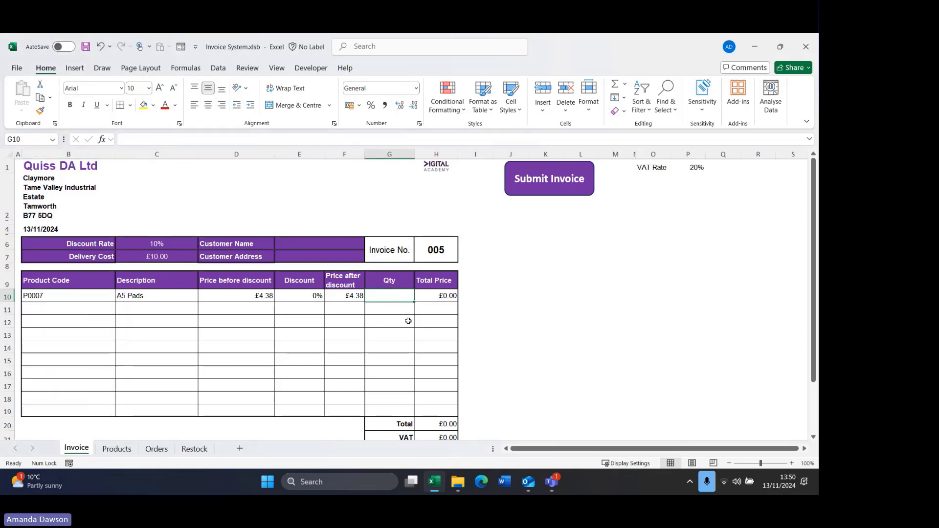
{"action": "type", "text": "19"}
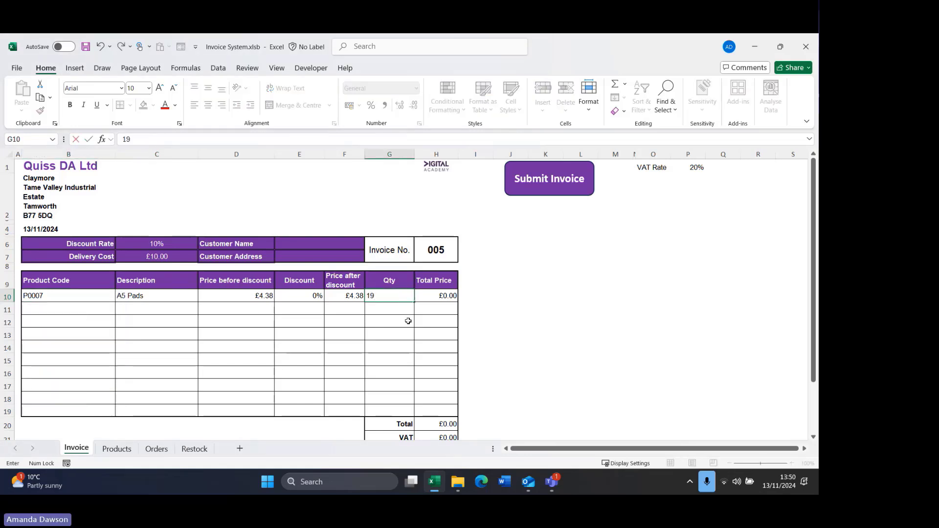
{"action": "key", "text": "Return"}
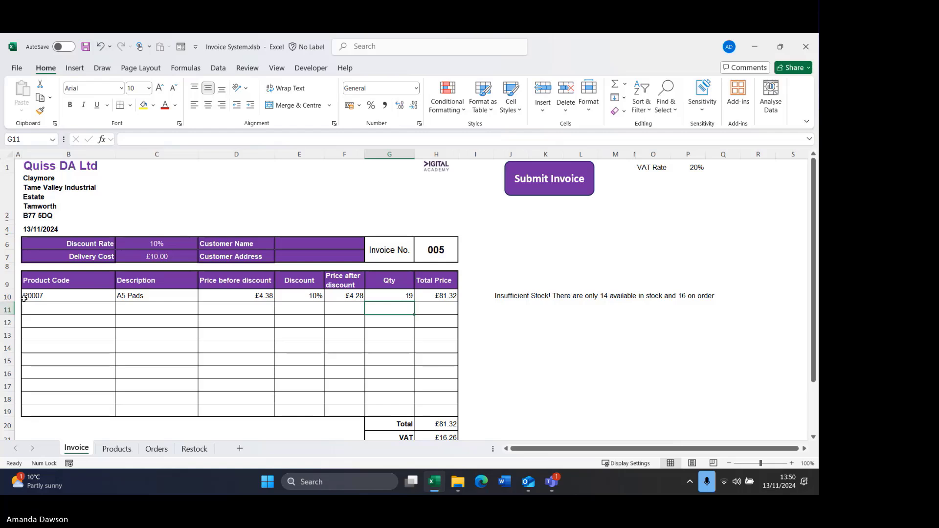
- Run the macro from the Stock Received shape on the Restock sheet
{"action": "left_click", "coordinate": [198, 448]}
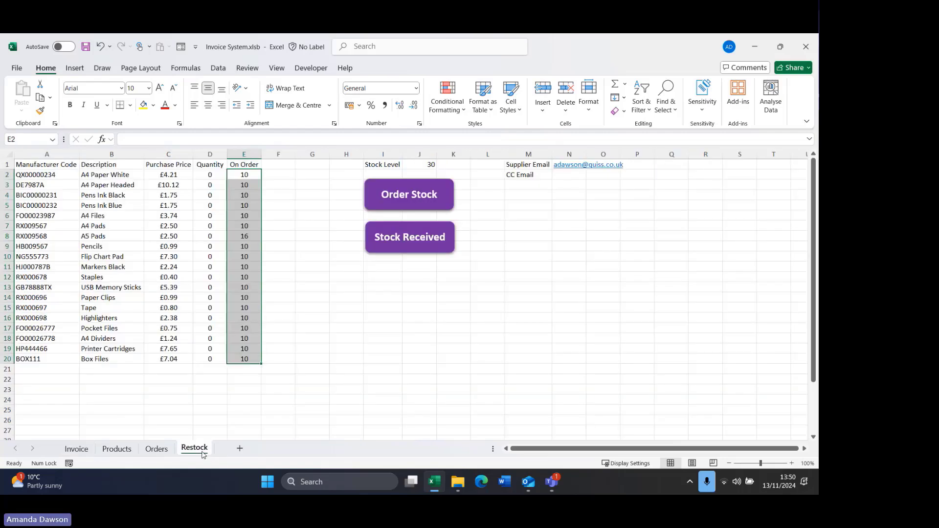
{"action": "left_click", "coordinate": [219, 278]}
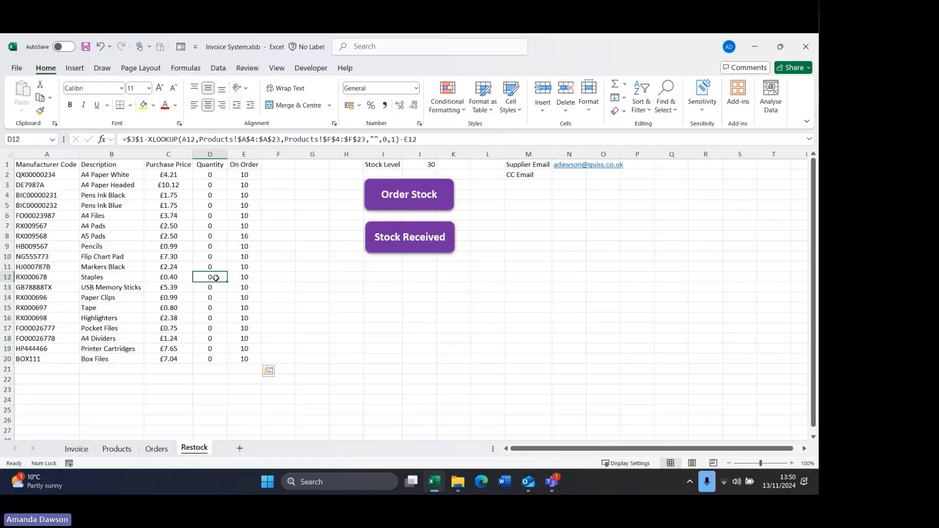
{"action": "left_click", "coordinate": [417, 244]}
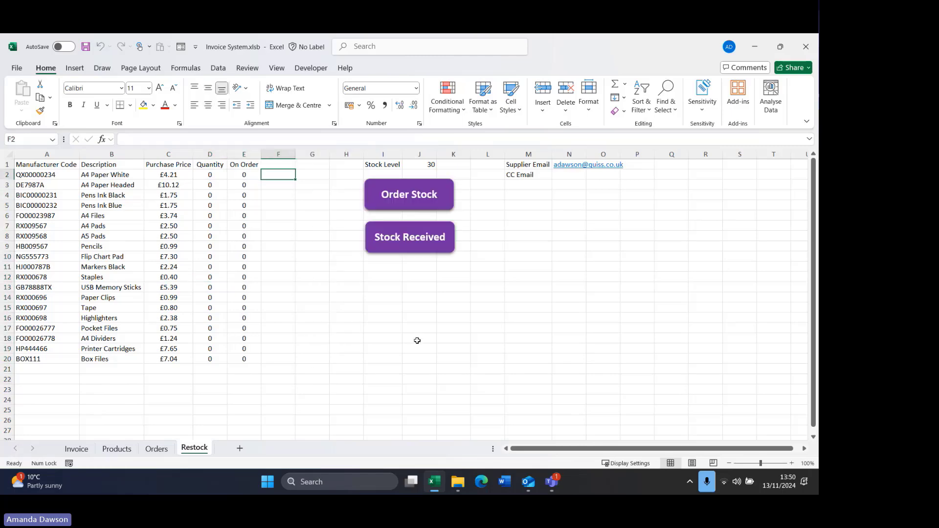
- Examine the Stock Level values in F4:F22 on the Products sheet
{"action": "left_click", "coordinate": [122, 448]}
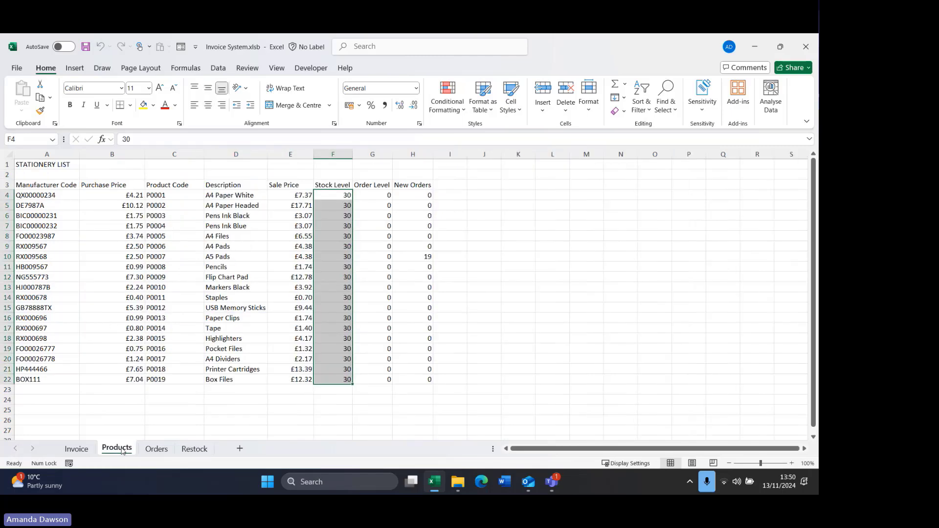
{"action": "left_click", "coordinate": [340, 381]}
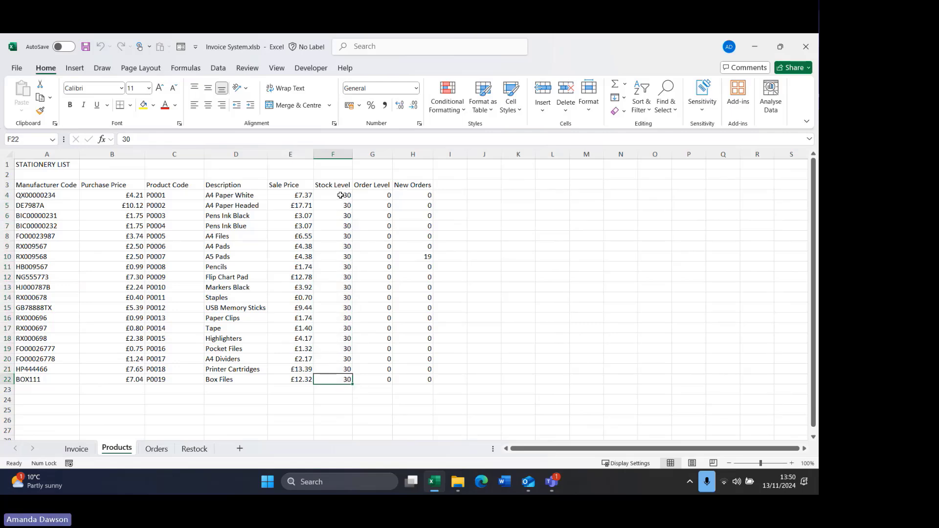
{"action": "left_click_drag", "start_coordinate": [341, 195], "coordinate": [343, 380]}
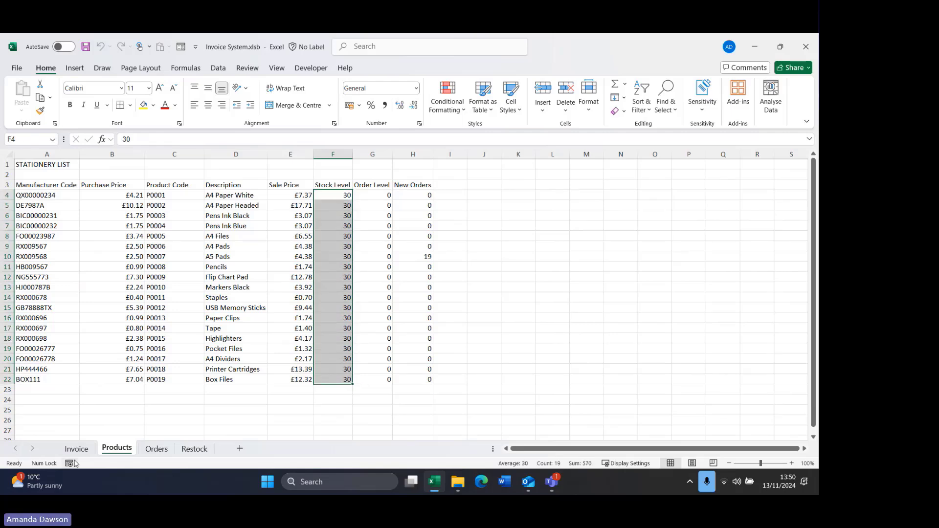
- Set the Stock Level in cell J1 of the Restock sheet to 40 and run the Order Stock macro
{"action": "left_click", "coordinate": [194, 449]}
{"action": "left_click_drag", "start_coordinate": [211, 166], "coordinate": [208, 339]}
{"action": "left_click", "coordinate": [432, 165]}
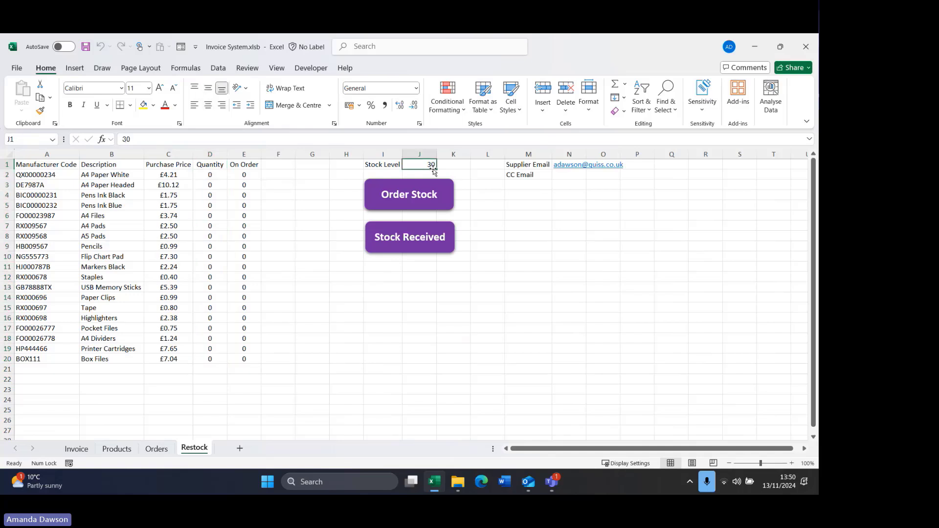
{"action": "type", "text": "40"}
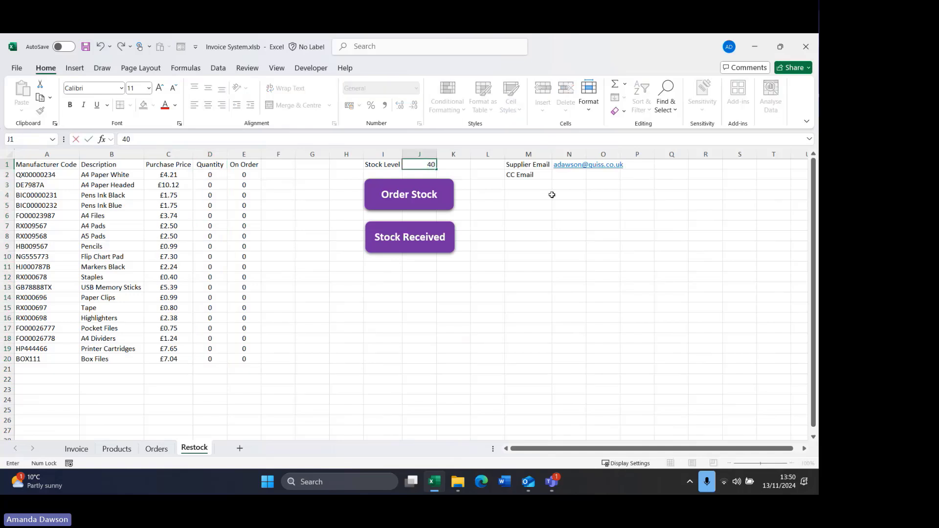
{"action": "key", "text": "Return"}
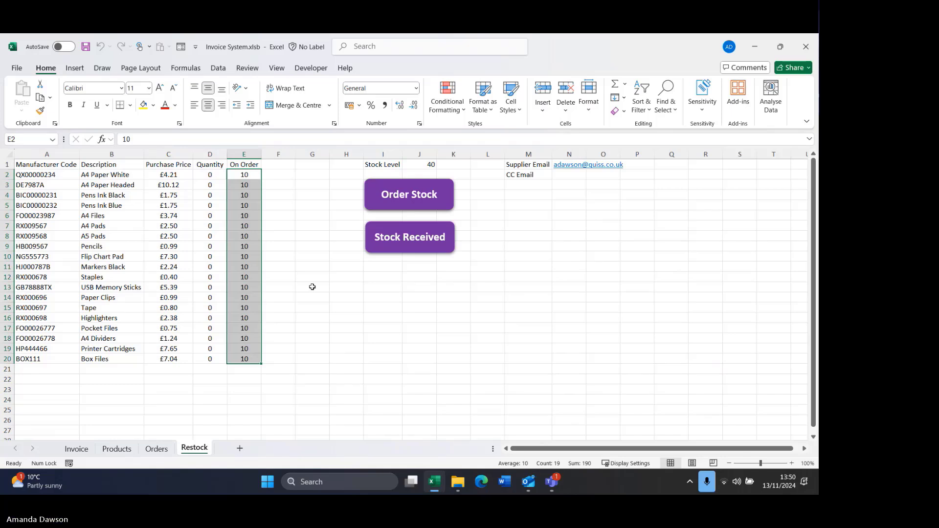
- Switch to Outlook to check the latest New Order email, then return to the Restock sheet in Excel
{"action": "mouse_move", "coordinate": [528, 482]}
{"action": "left_click", "coordinate": [514, 415]}
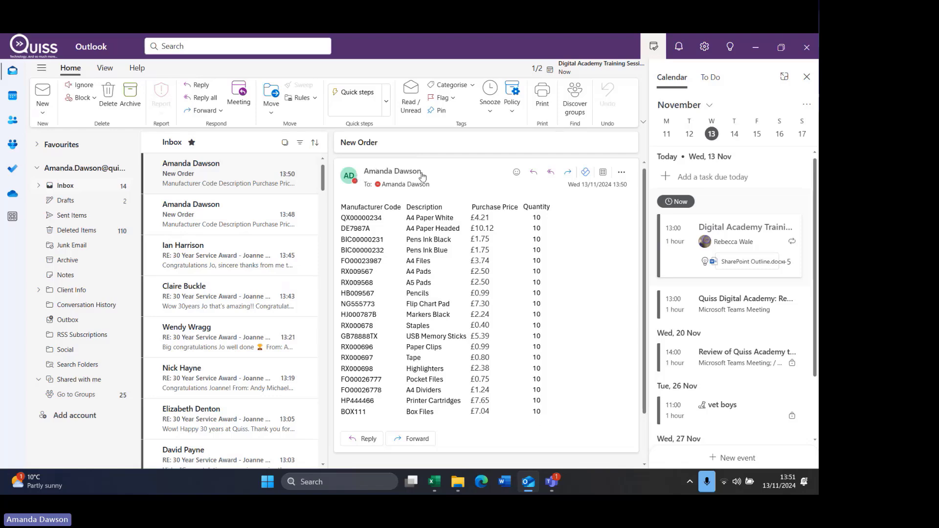
{"action": "left_click", "coordinate": [756, 46]}
{"action": "left_click", "coordinate": [276, 174]}
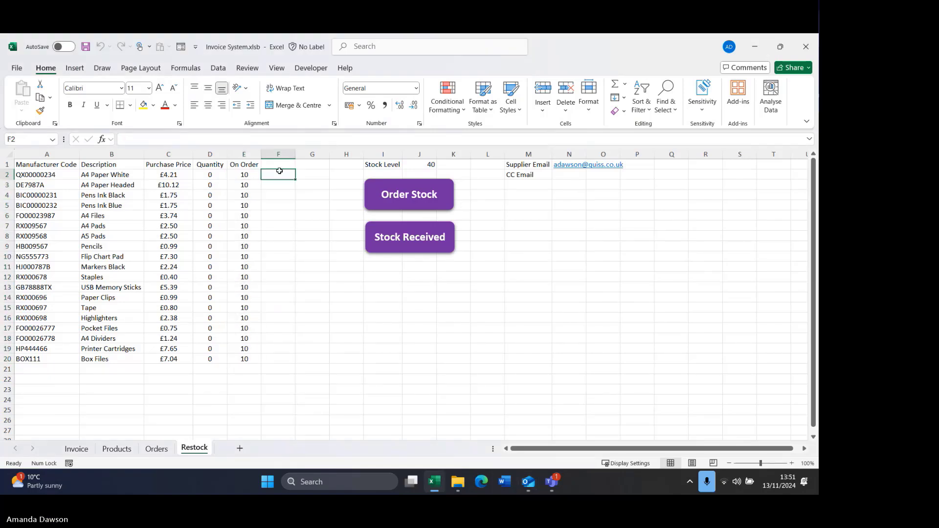
- Switch to File Explorer, open research data.xlsx from the Macros folder and dismiss the label error message
{"action": "left_click", "coordinate": [809, 49]}
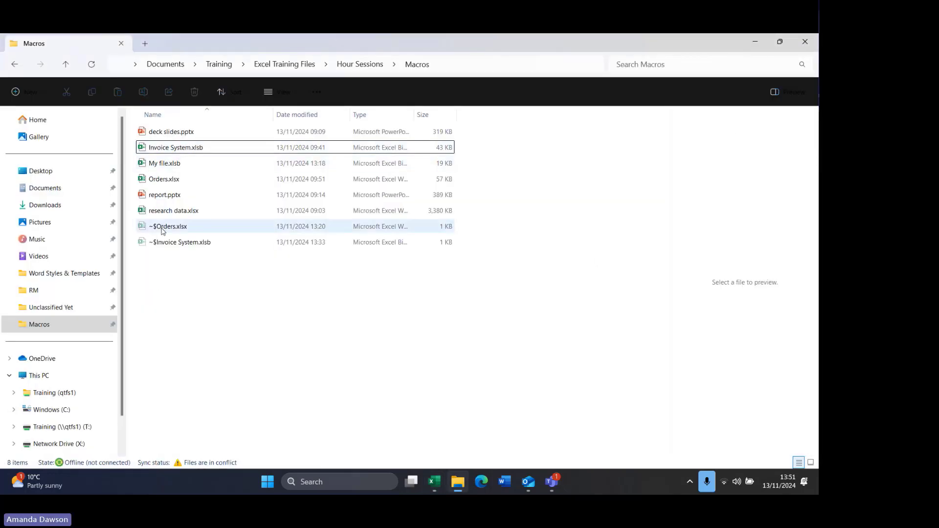
{"action": "double_click", "coordinate": [165, 211]}
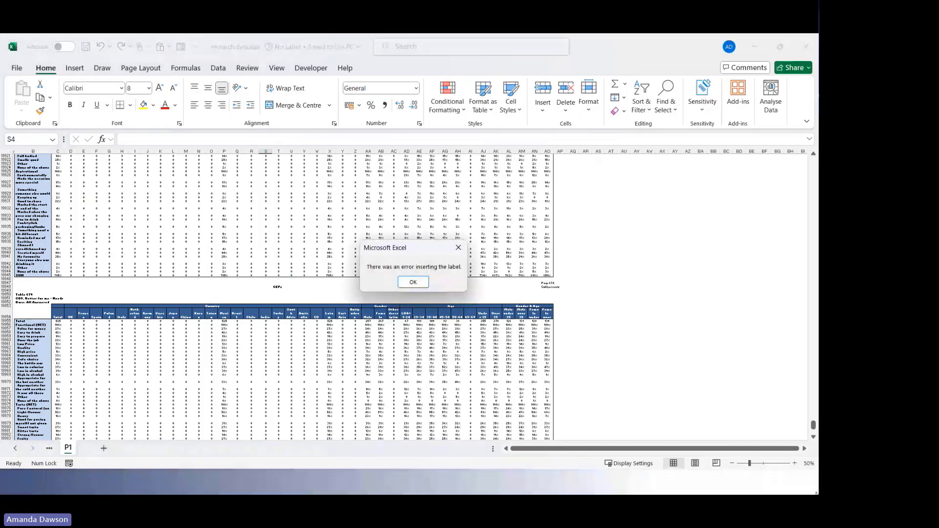
{"action": "left_click", "coordinate": [424, 281]}
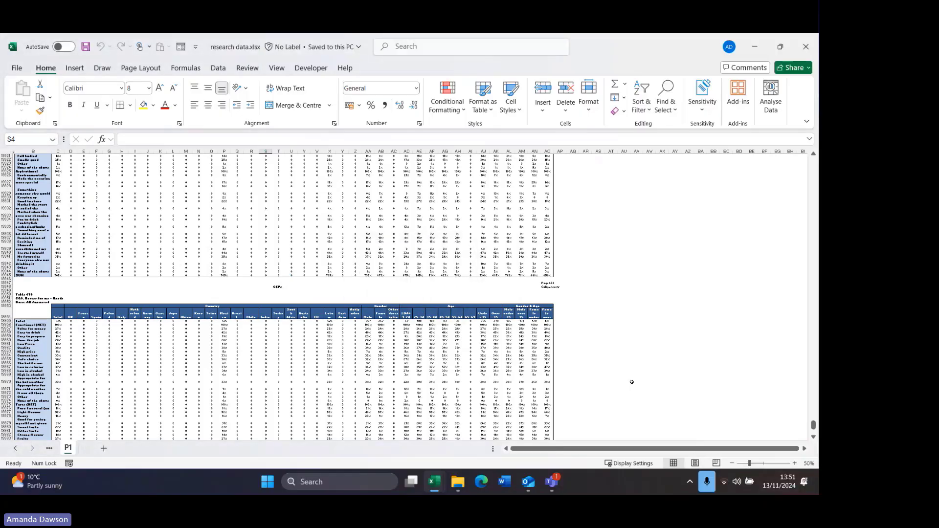
- Examine the survey tables on sheet P1 of research data.xlsx at 90% zoom, and close the workbook
{"action": "left_click", "coordinate": [795, 464]}
{"action": "left_click", "coordinate": [797, 464]}
{"action": "left_click", "coordinate": [797, 464]}
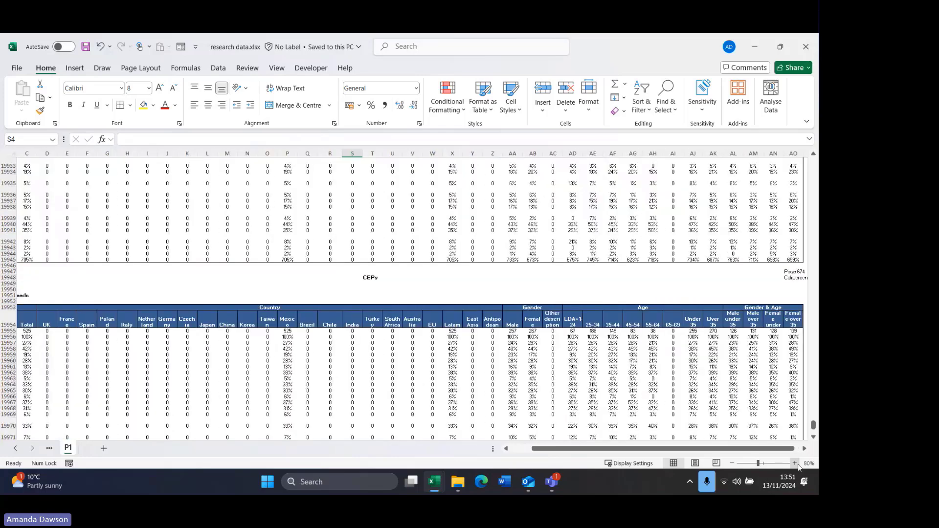
{"action": "left_click", "coordinate": [797, 464]}
{"action": "scroll", "coordinate": [364, 341], "scroll_direction": "up", "scroll_amount": 10}
{"action": "scroll", "coordinate": [364, 341], "scroll_direction": "up", "scroll_amount": 10}
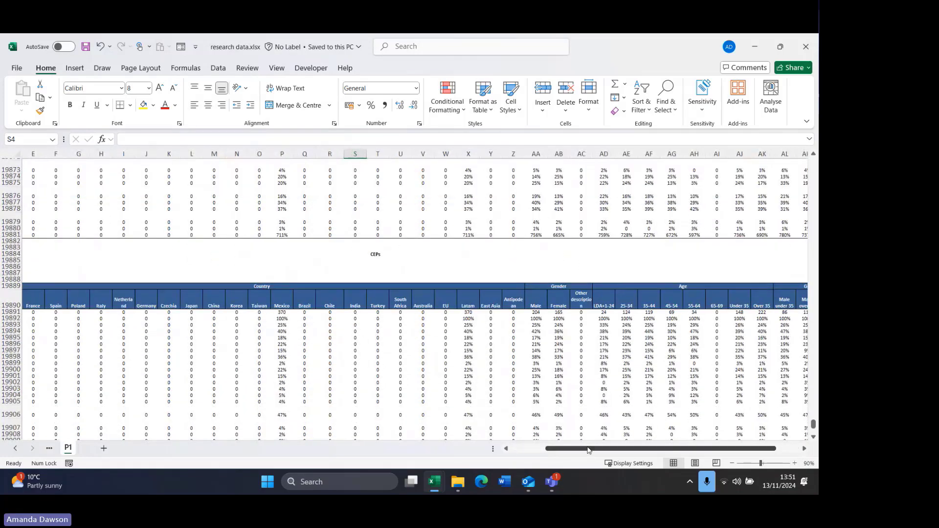
{"action": "left_click_drag", "start_coordinate": [590, 448], "coordinate": [500, 449]}
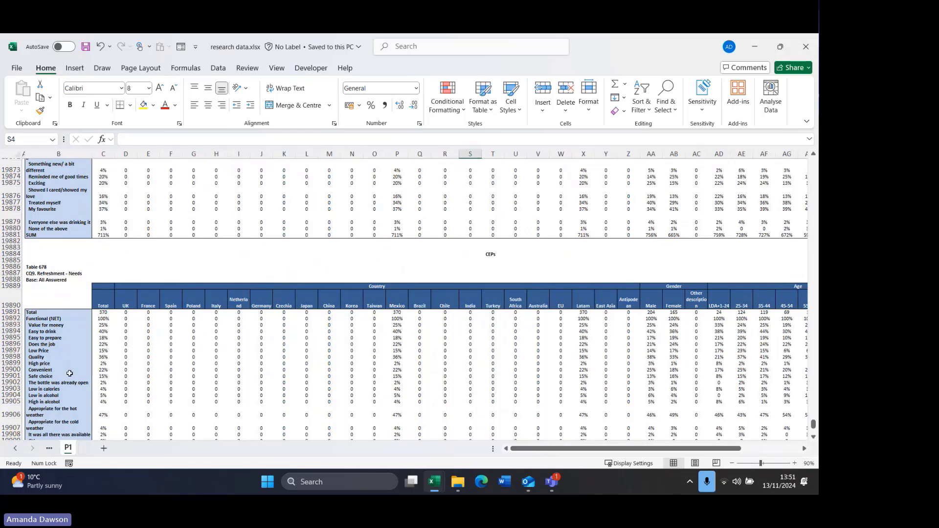
{"action": "scroll", "coordinate": [644, 396], "scroll_direction": "up", "scroll_amount": 20}
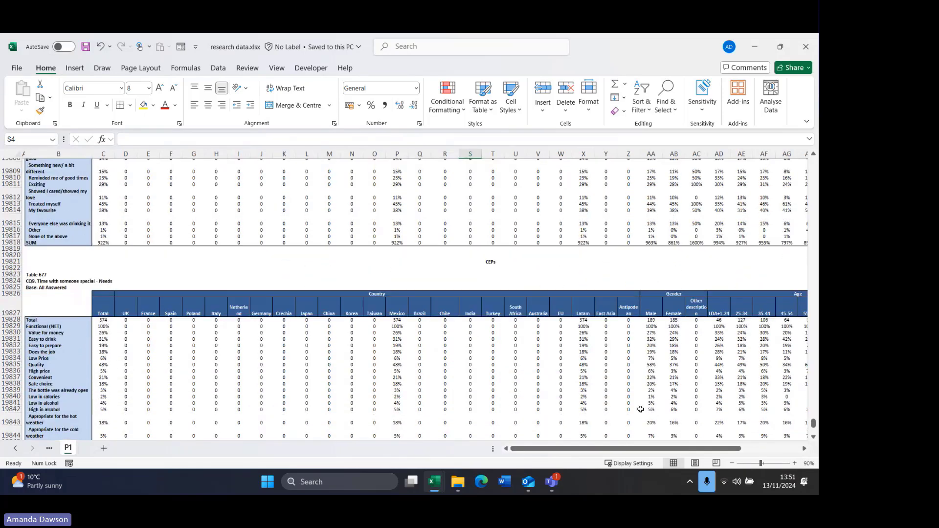
{"action": "left_click", "coordinate": [805, 48]}
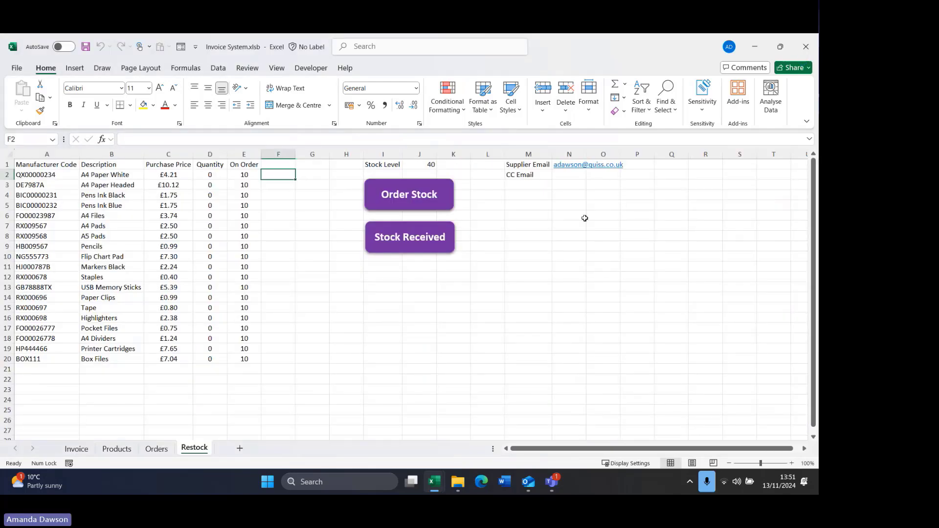
- Switch to File Explorer and open the deck slides.pptx presentation from the Macros folder in PowerPoint
{"action": "mouse_move", "coordinate": [457, 482]}
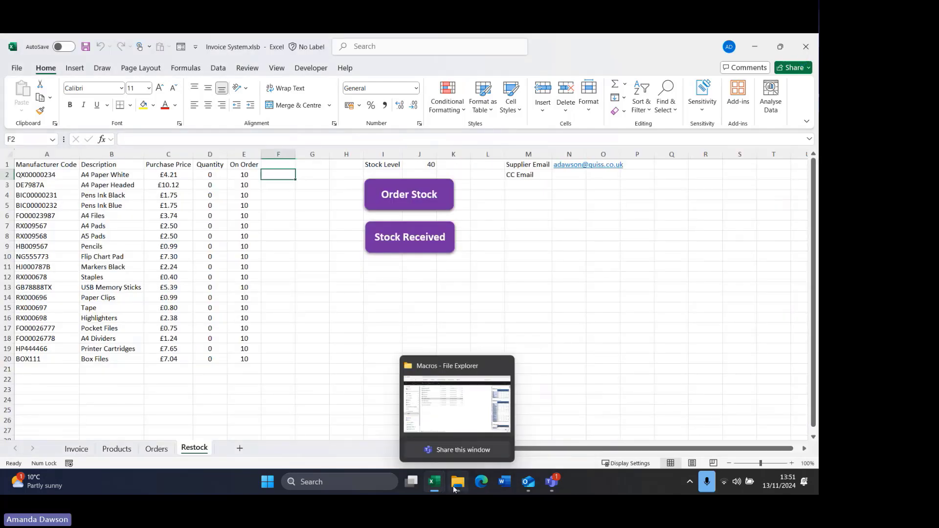
{"action": "left_click", "coordinate": [457, 406]}
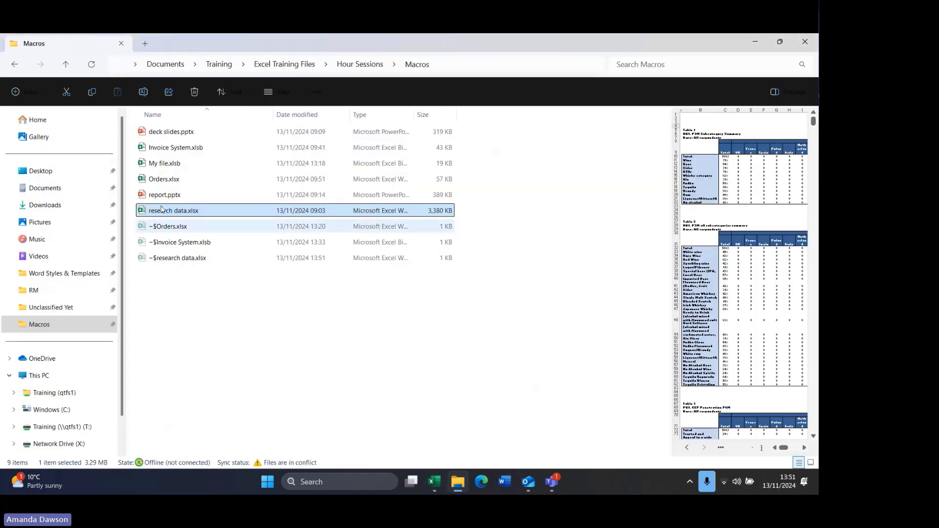
{"action": "left_click", "coordinate": [175, 130]}
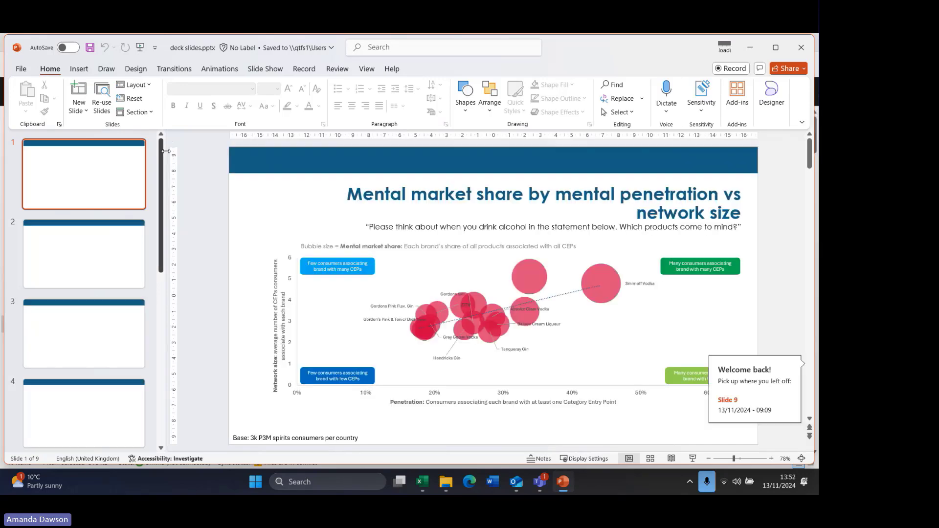
- Look through the slides of the deck, viewing the Whiskey profile table on slide 5 and the Brand Mental Penetration P3M charts on slide 6
{"action": "scroll", "coordinate": [97, 329], "scroll_direction": "down", "scroll_amount": 2}
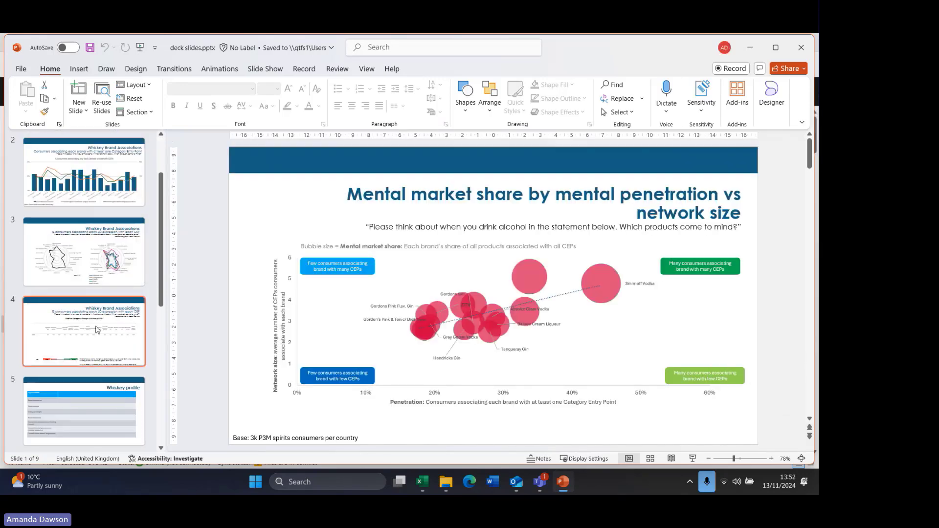
{"action": "scroll", "coordinate": [97, 329], "scroll_direction": "down", "scroll_amount": 2}
{"action": "left_click", "coordinate": [102, 336]}
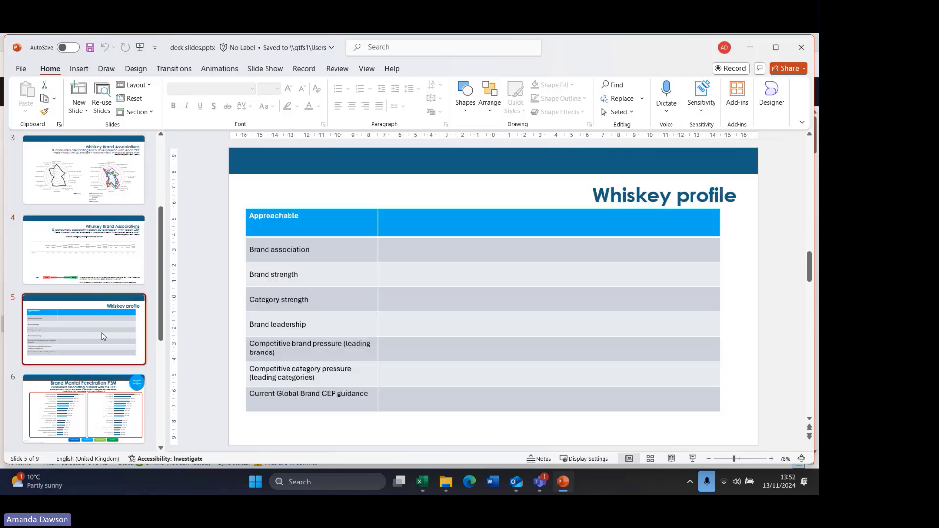
{"action": "scroll", "coordinate": [103, 336], "scroll_direction": "down", "scroll_amount": 3}
{"action": "left_click", "coordinate": [98, 304]}
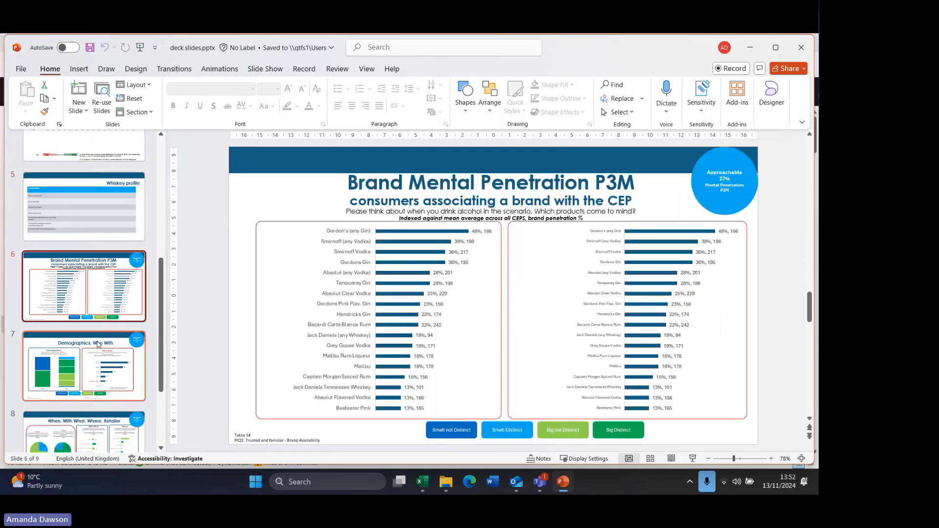